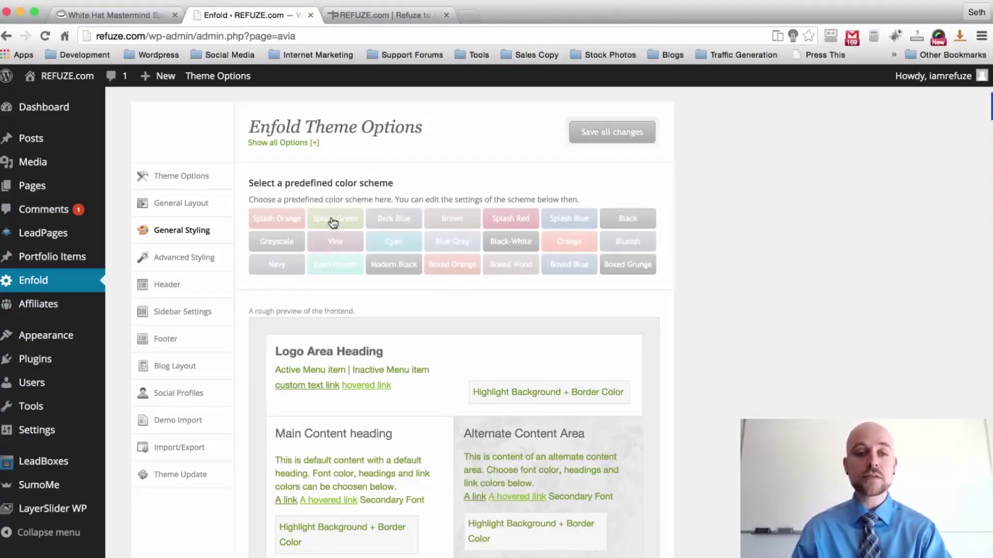
Try the Splash Orange and Splash Green predefined color schemes and review each in the frontend preview
click(274, 219)
scroll(755, 204, down, 5)
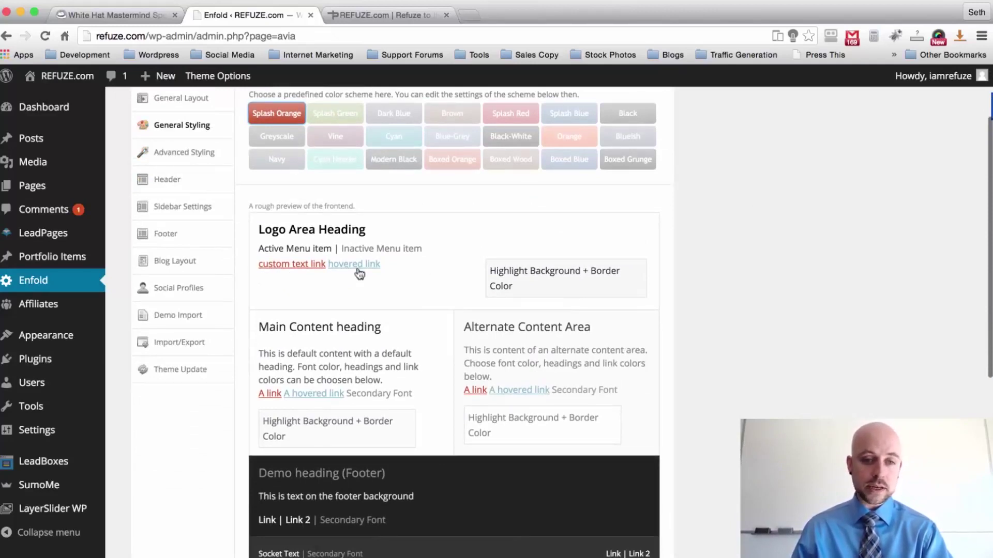
scroll(445, 298, up, 2)
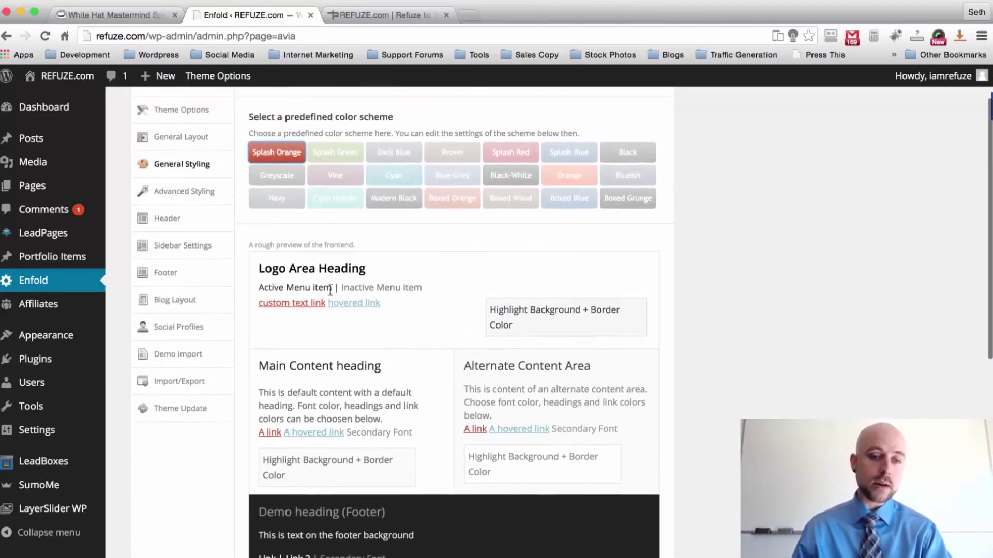
click(345, 159)
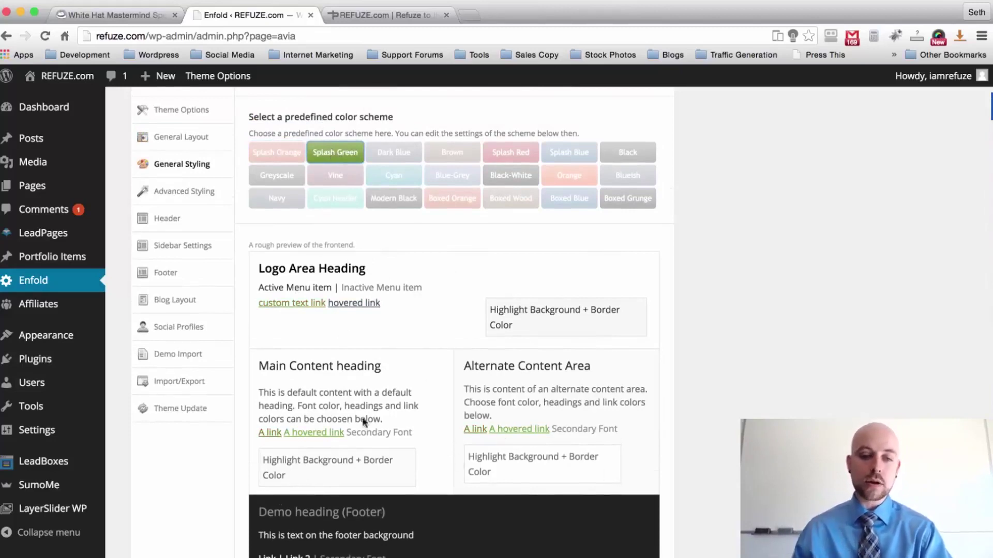
scroll(664, 248, down, 3)
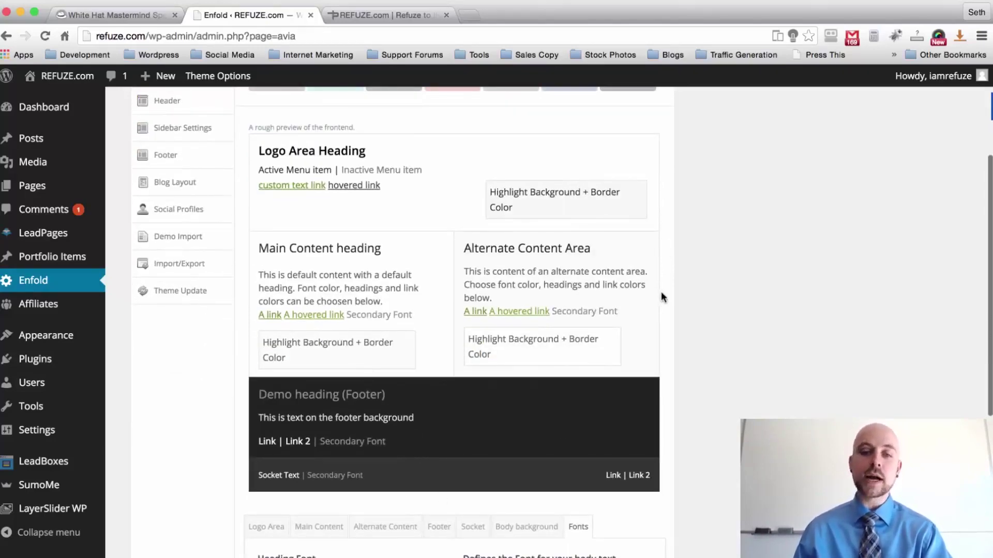
scroll(661, 294, up, 3)
scroll(661, 295, up, 1)
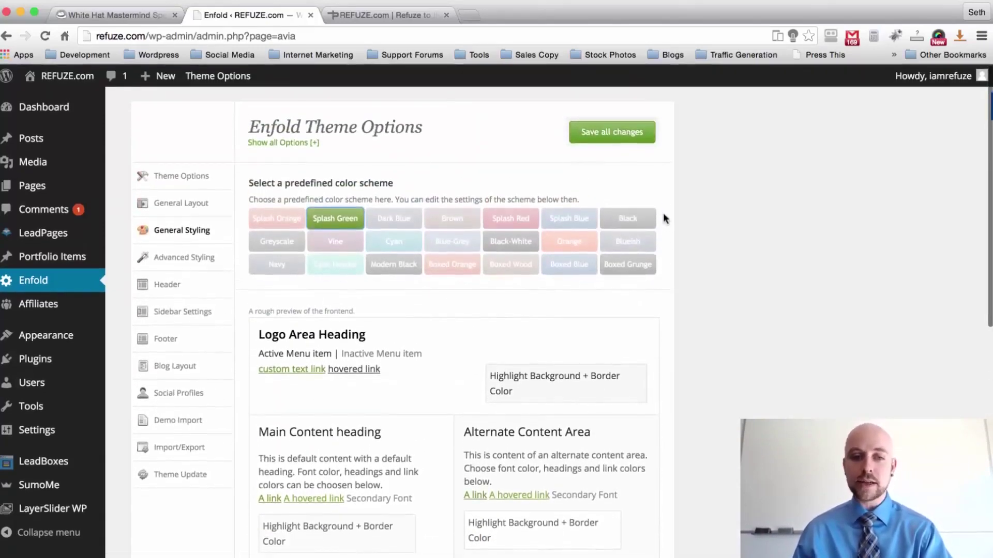
scroll(663, 217, down, 1)
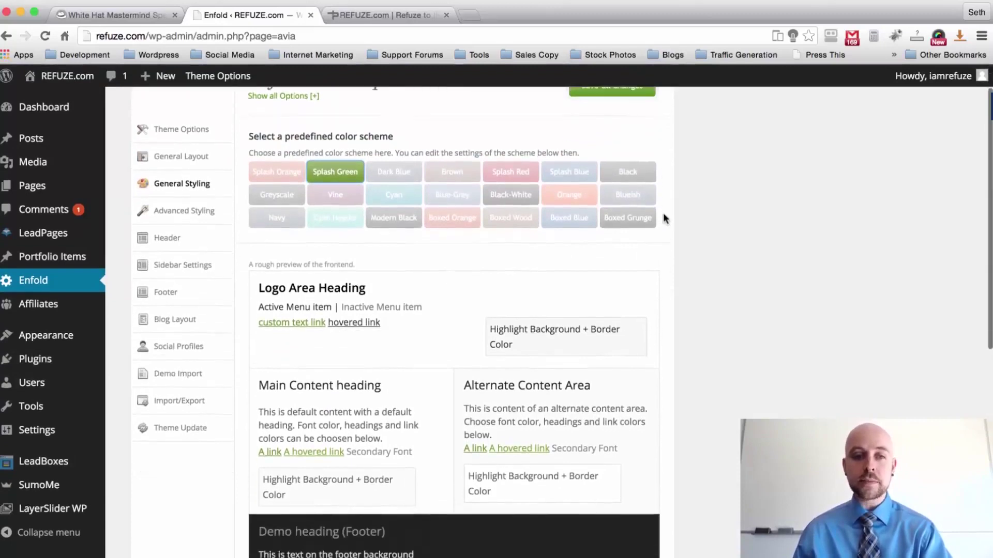
Try the Dark Blue, Brown, Splash Red and Splash Blue color schemes and compare their frontend previews
click(394, 176)
scroll(723, 259, down, 1)
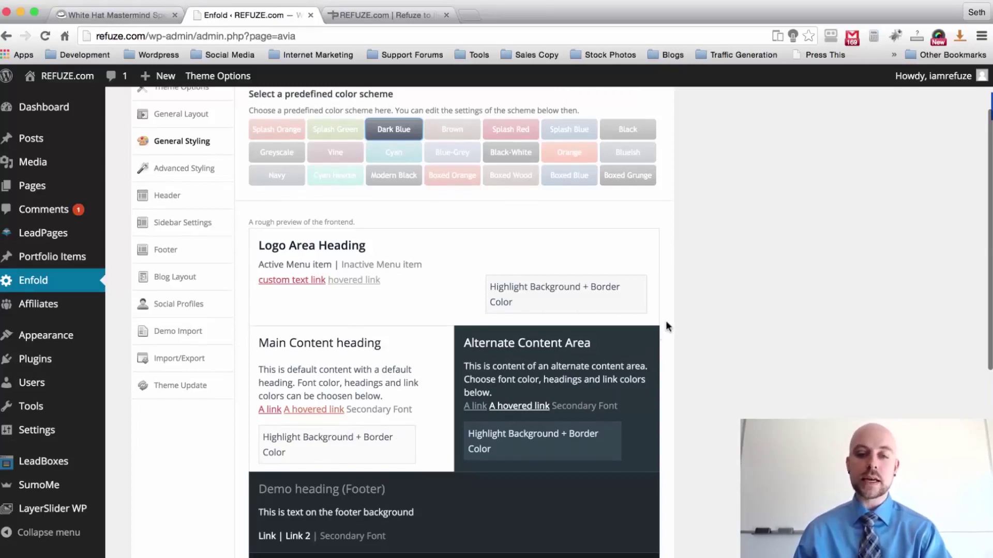
scroll(665, 327, up, 2)
click(451, 204)
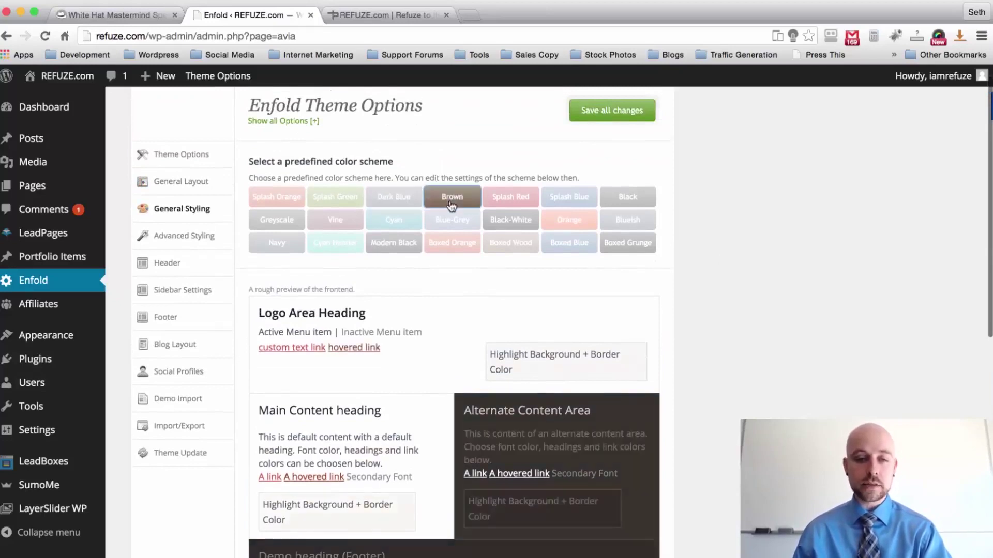
click(522, 199)
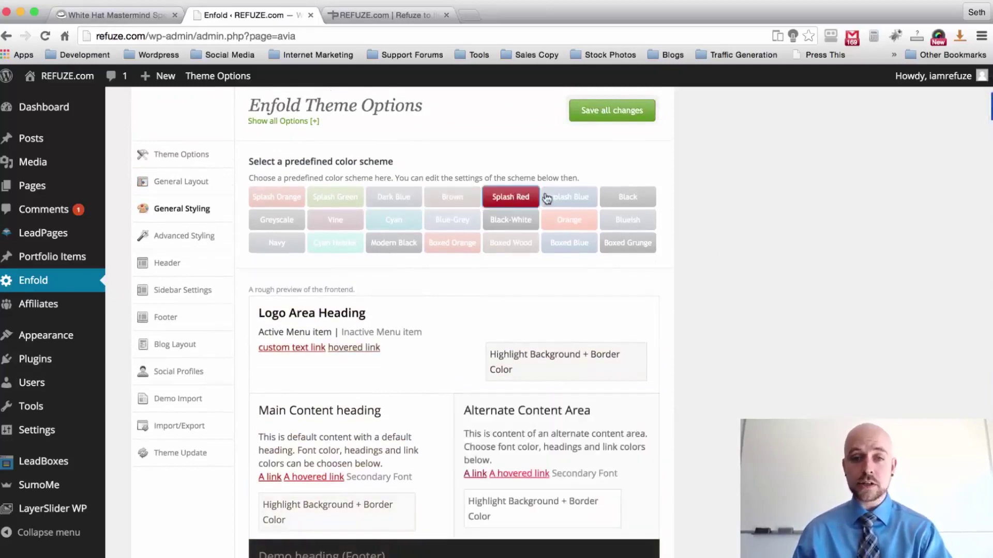
click(572, 196)
scroll(662, 185, up, 1)
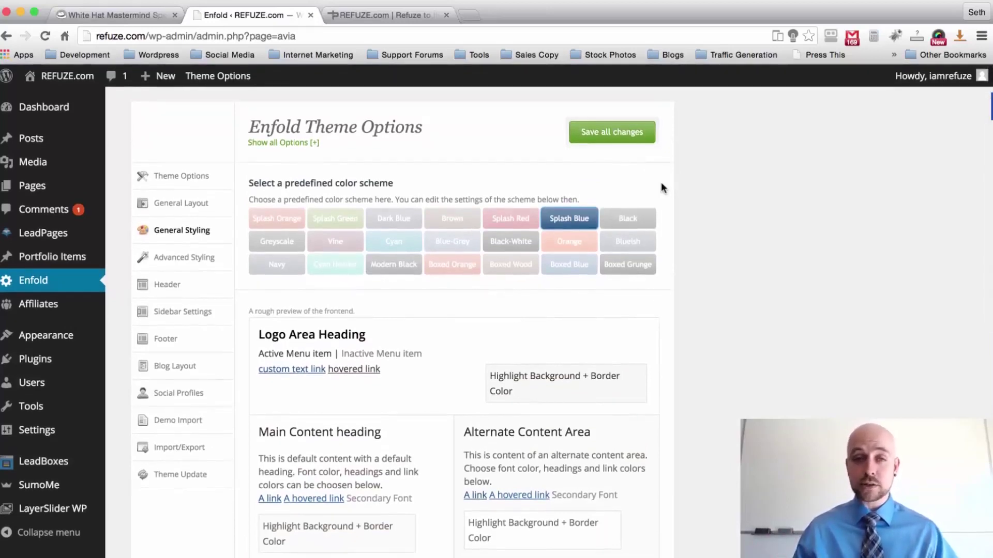
scroll(662, 186, down, 2)
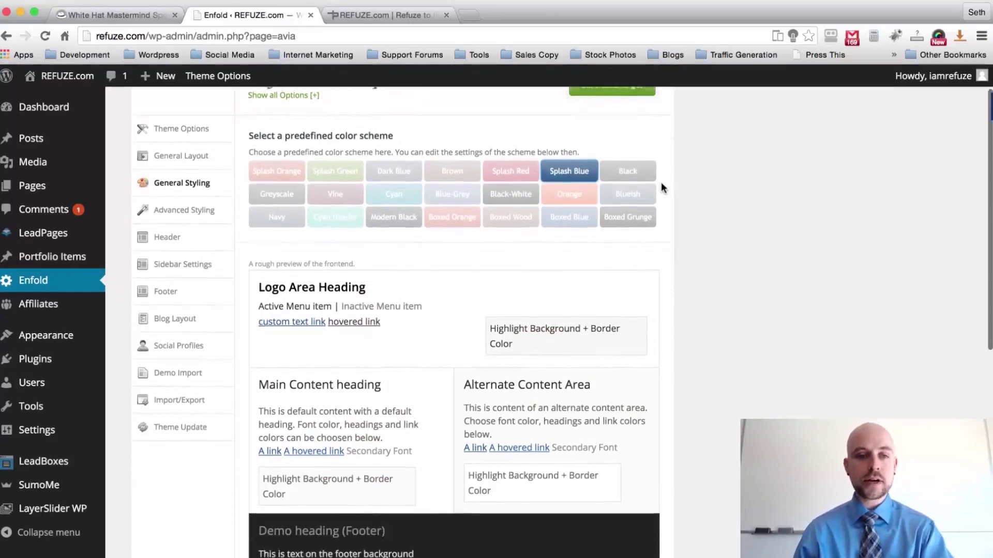
scroll(662, 186, up, 3)
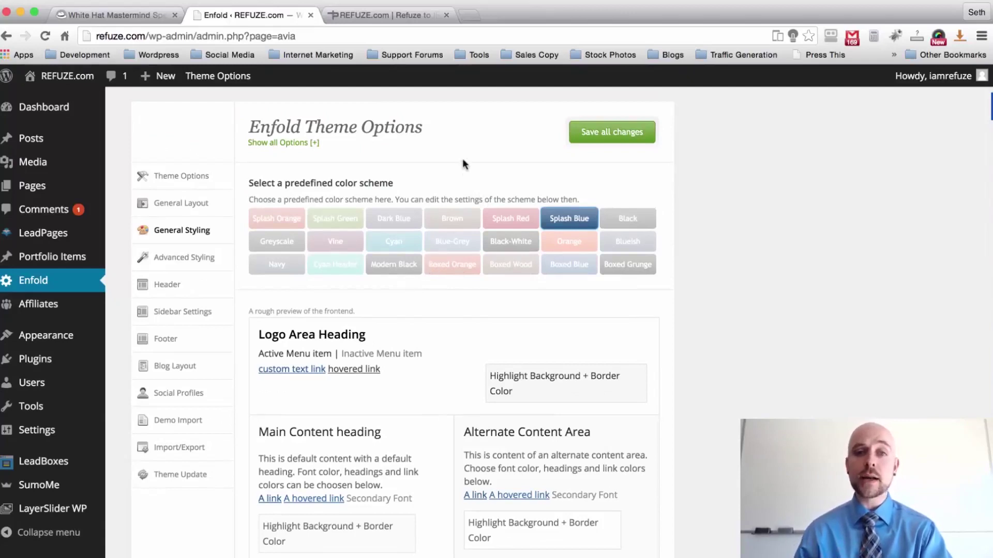
Try the Black predefined color scheme and review its content and footer areas in the frontend preview
click(623, 218)
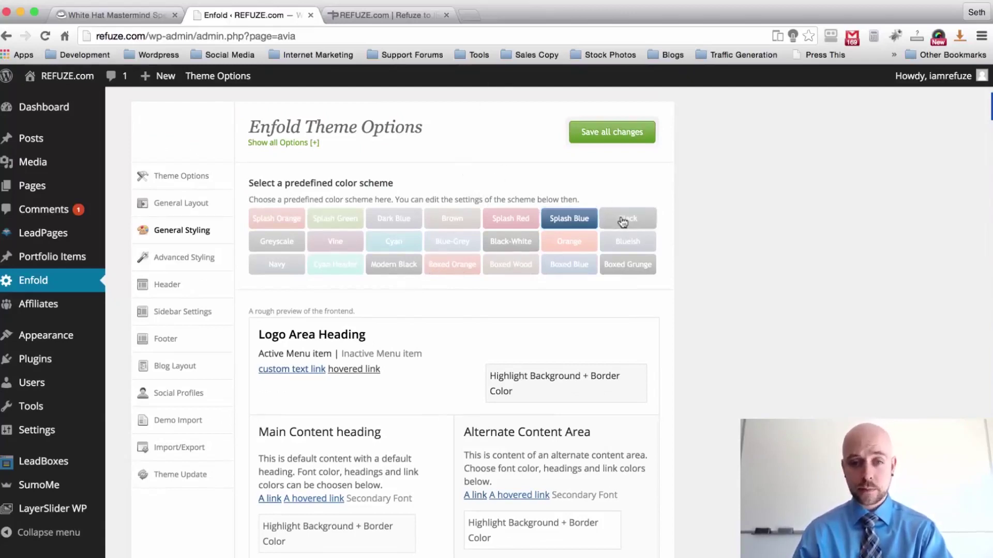
scroll(675, 189, down, 5)
scroll(676, 188, up, 2)
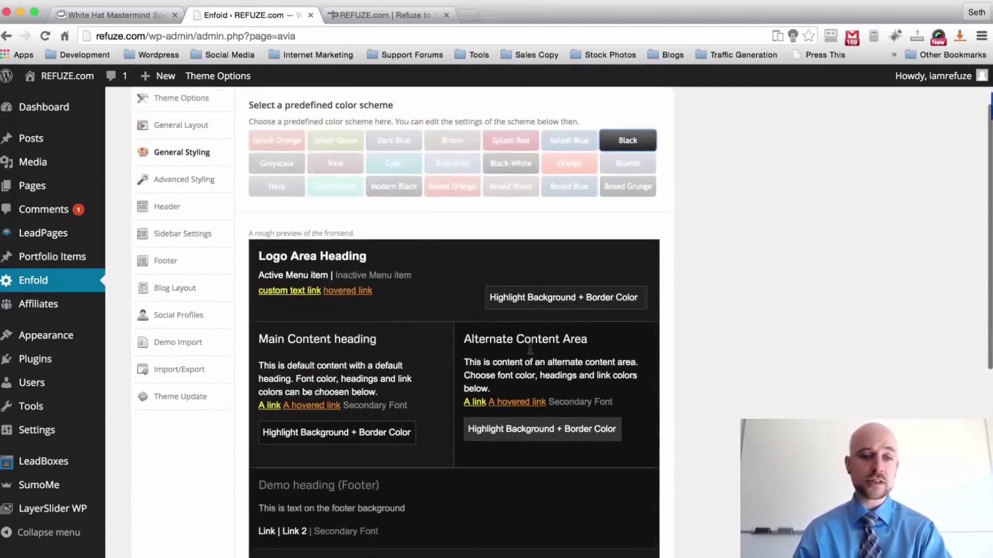
scroll(412, 219, up, 2)
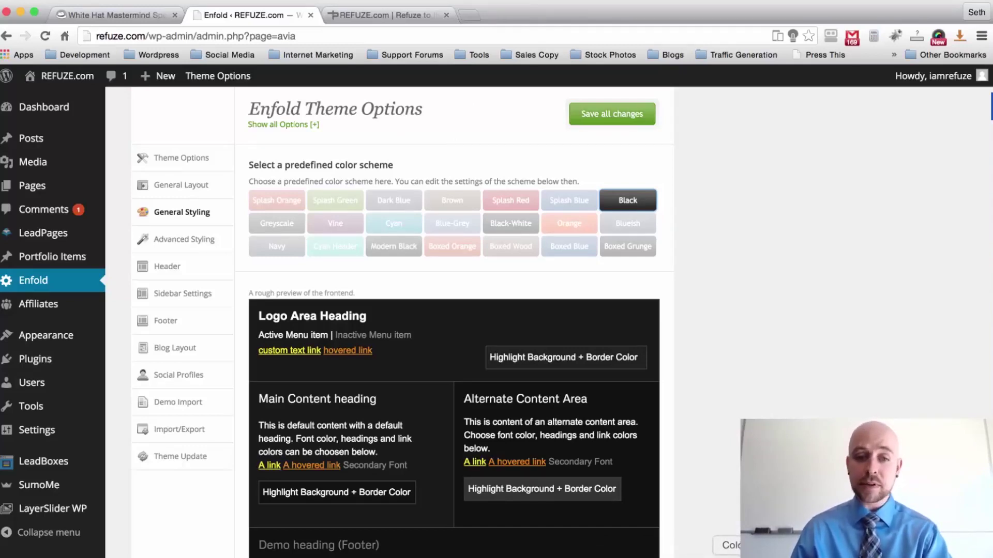
Switch to ColorBot, open Recent Colors as a separate floating palette, and return to the theme options page
click(724, 552)
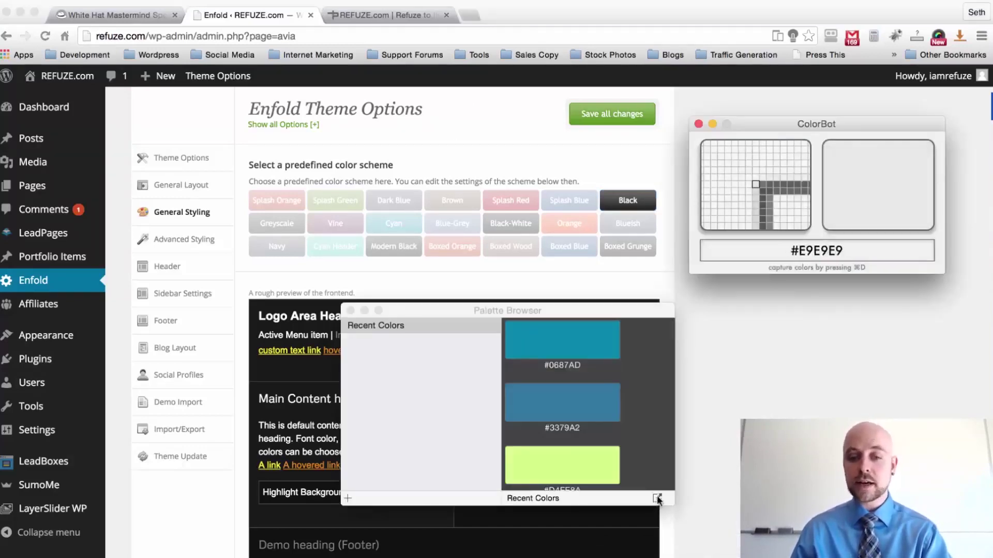
click(658, 498)
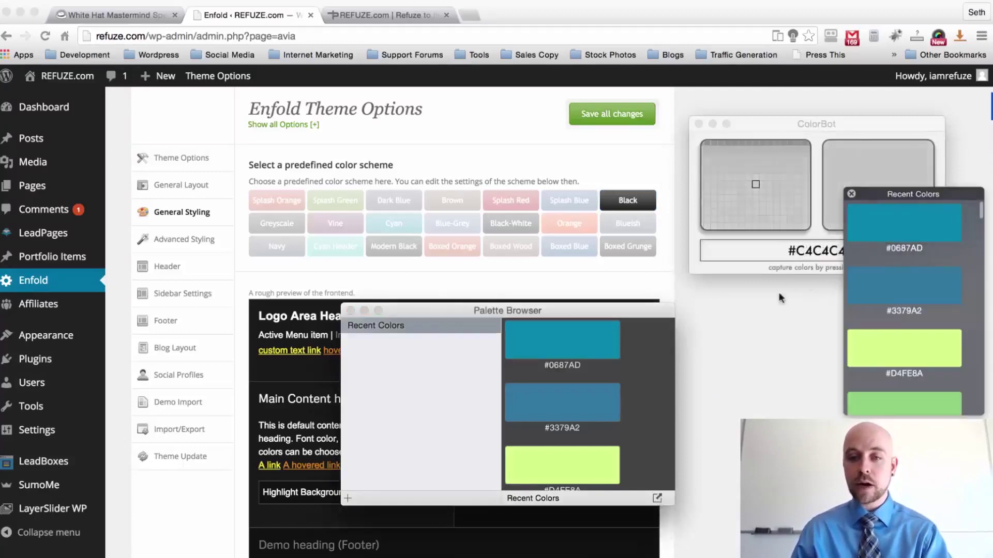
click(769, 339)
Look through the saved color swatches and their hex codes in the Recent Colors palette
scroll(896, 269, down, 15)
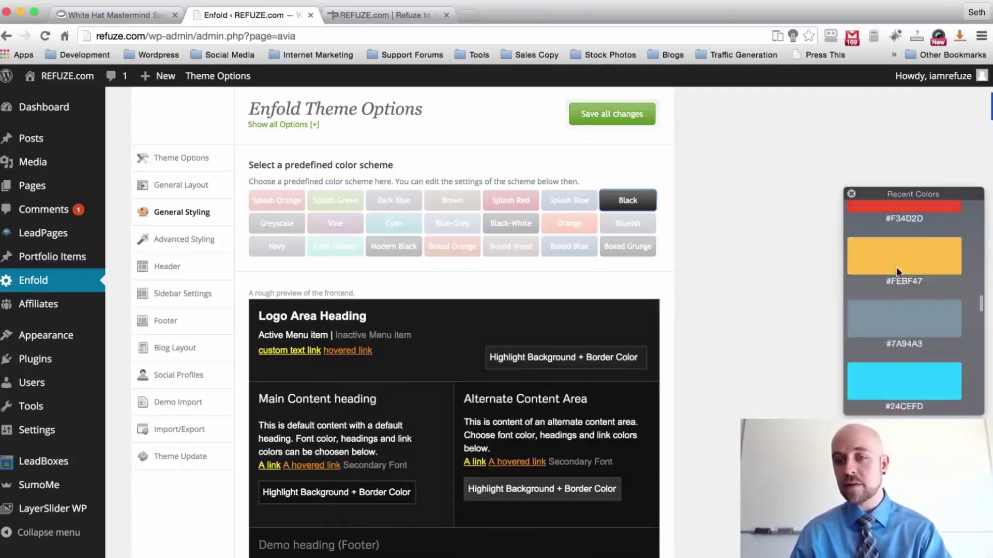
scroll(896, 269, up, 12)
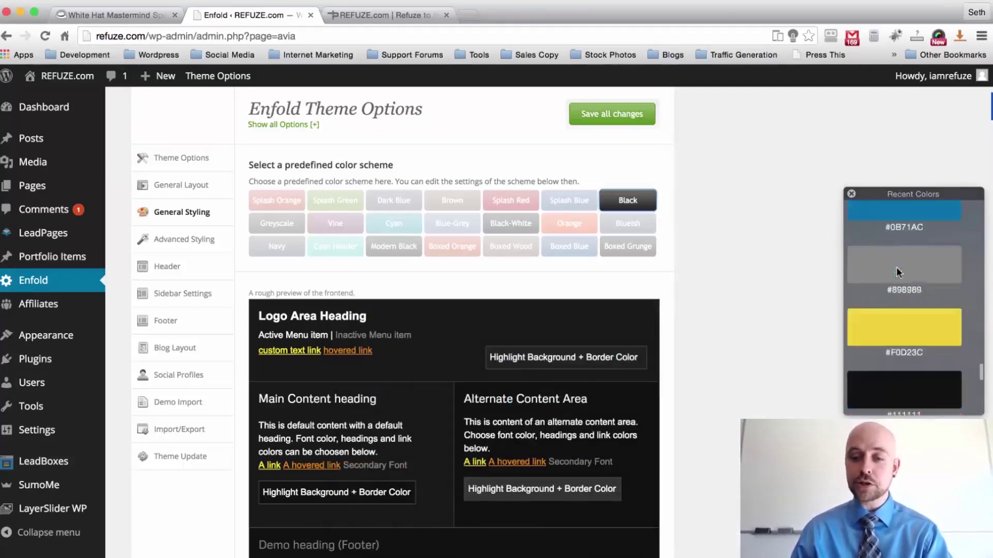
scroll(896, 272, up, 2)
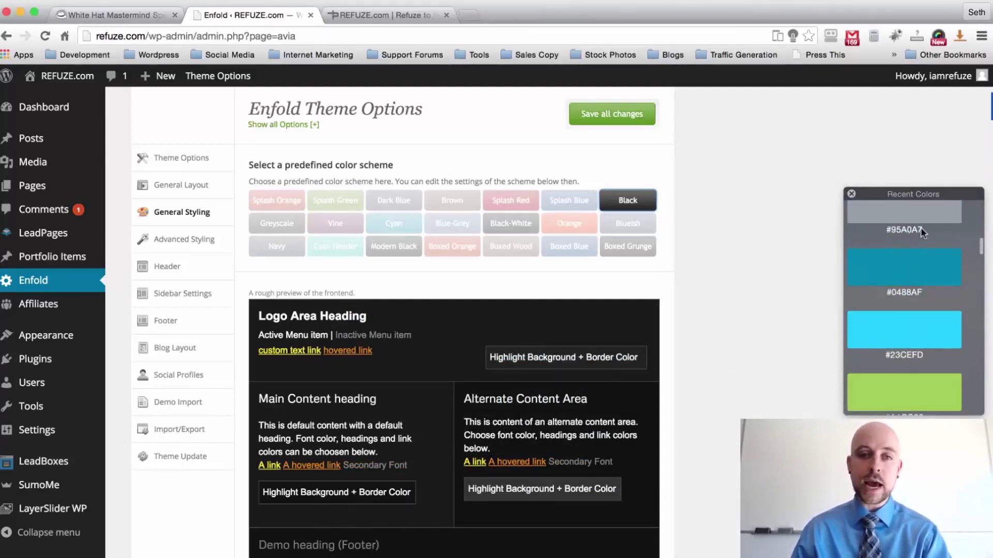
scroll(920, 230, down, 8)
scroll(920, 228, down, 6)
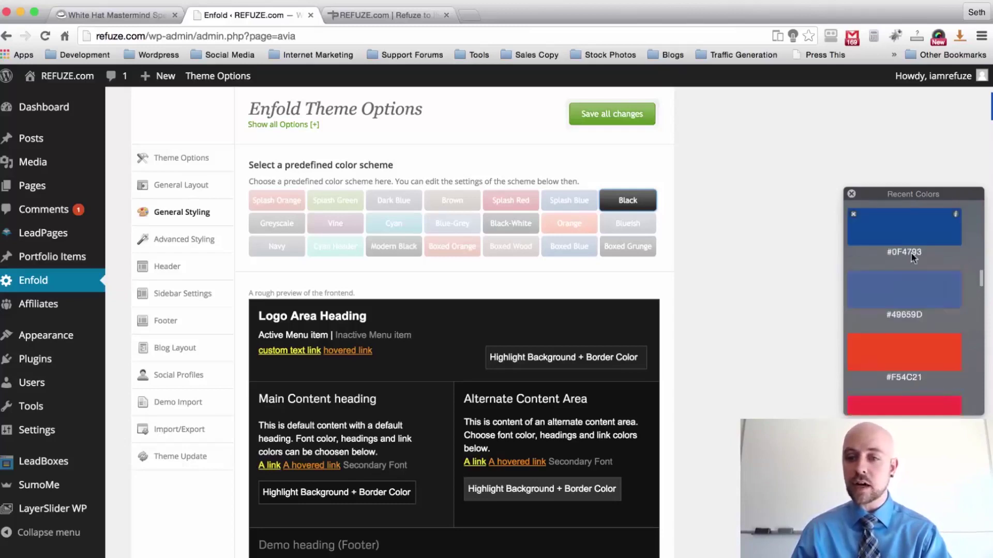
scroll(911, 258, down, 6)
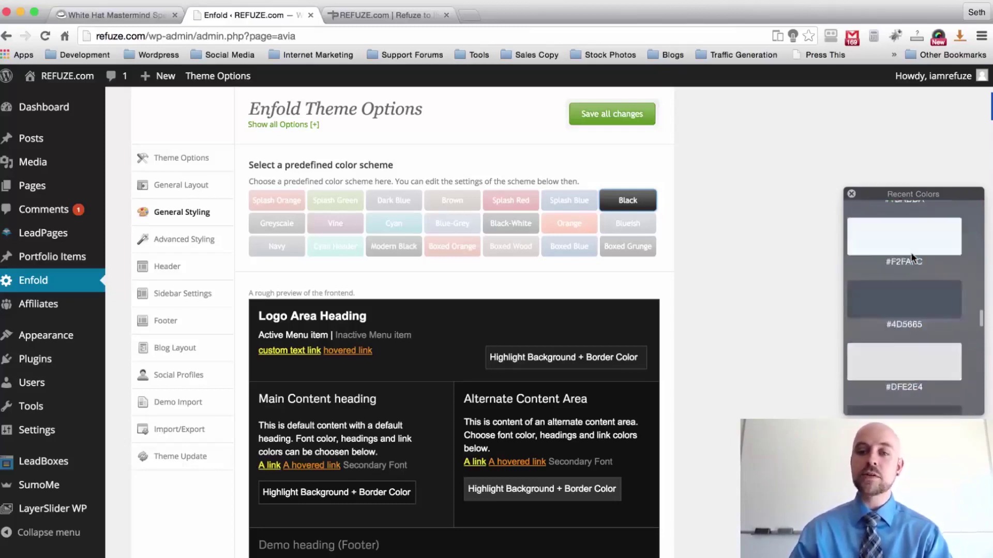
scroll(911, 257, down, 6)
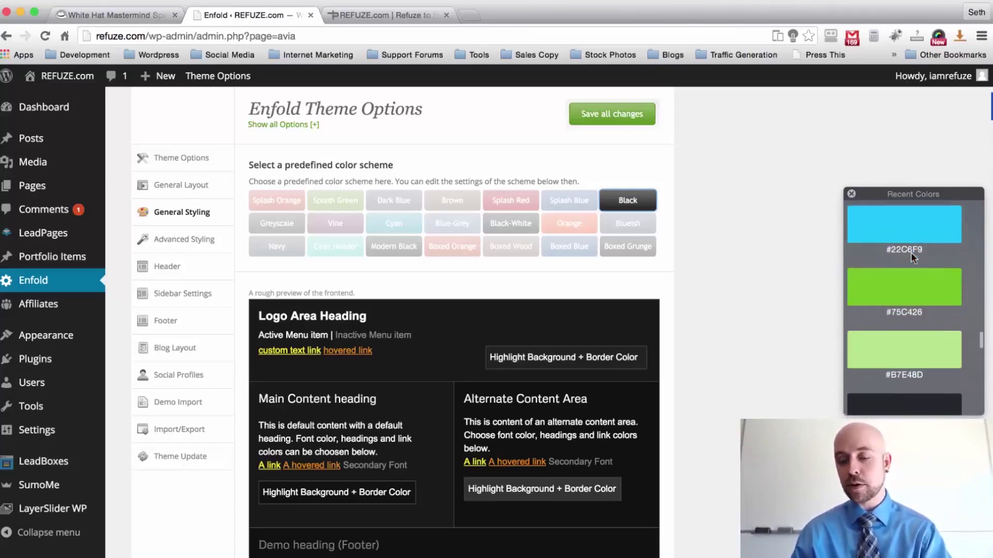
scroll(911, 254, down, 3)
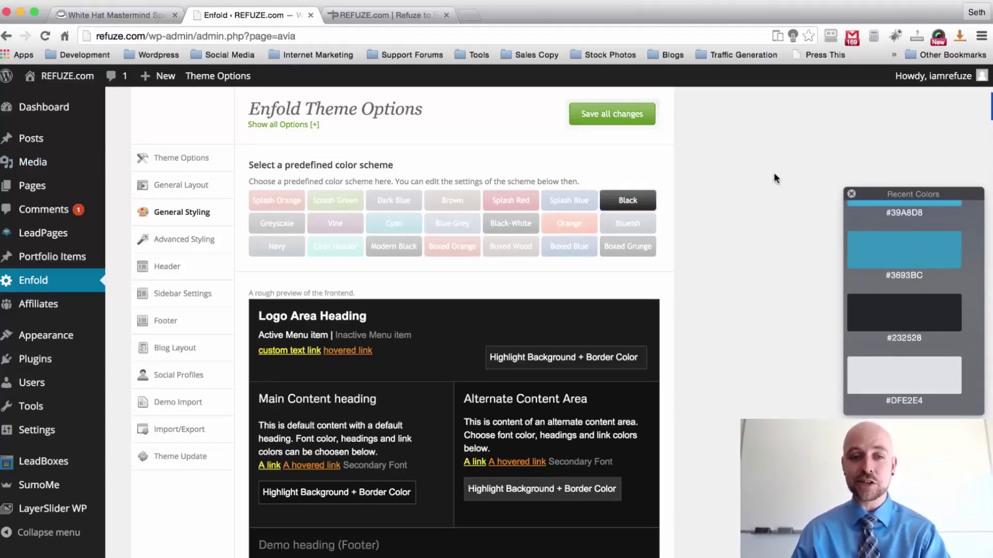
Choose the Greyscale predefined color scheme and review its header, content and footer colors in the preview
scroll(773, 174, down, 3)
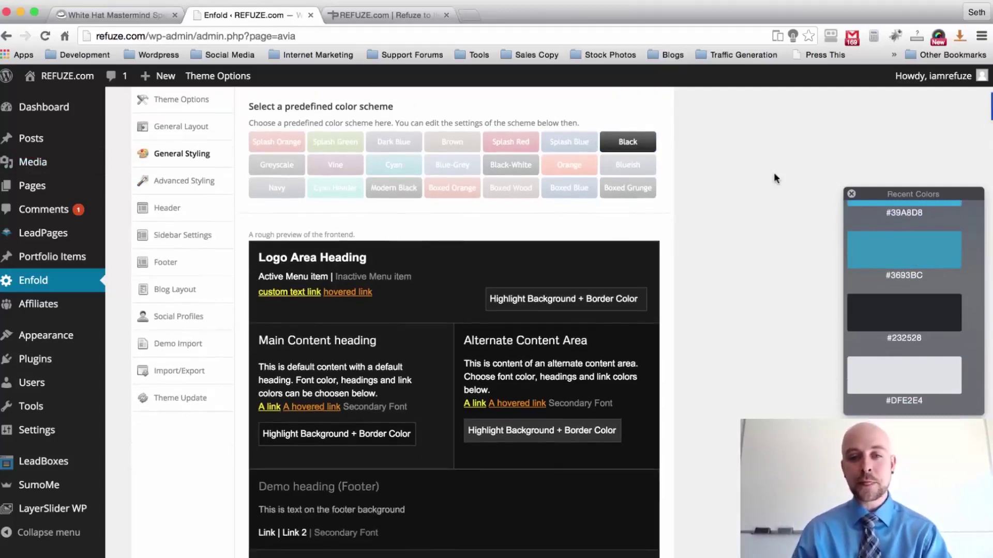
scroll(774, 172, up, 4)
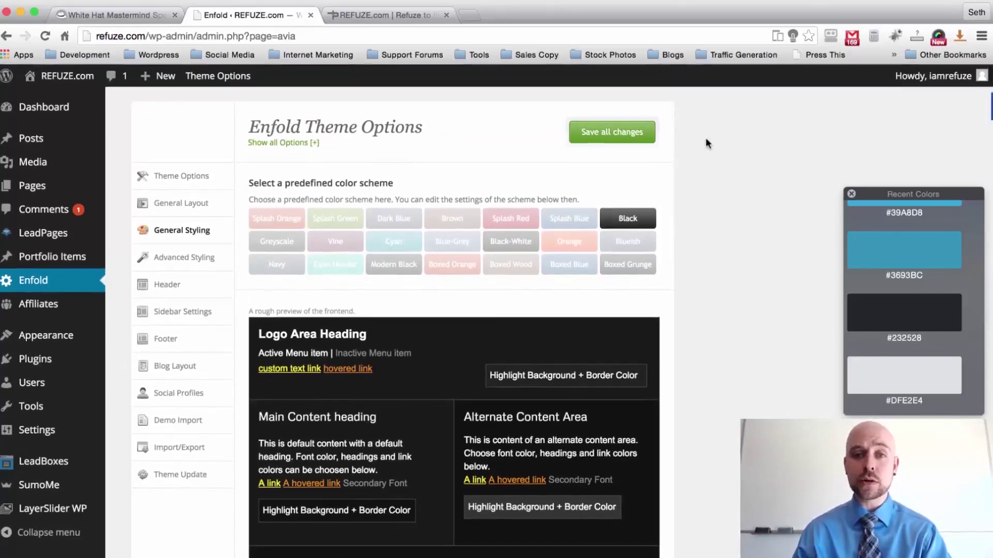
scroll(681, 109, down, 6)
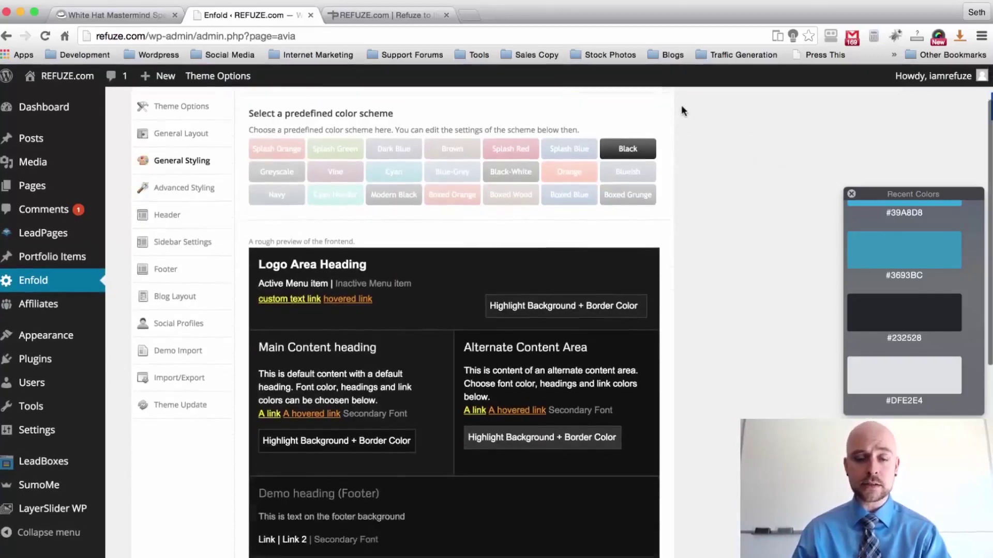
scroll(681, 108, up, 3)
click(277, 192)
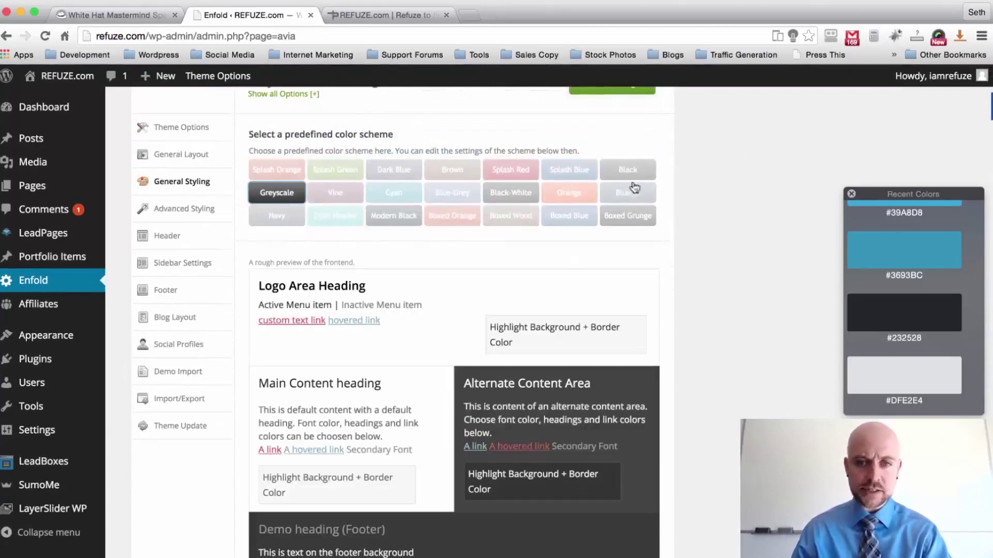
scroll(678, 126, down, 3)
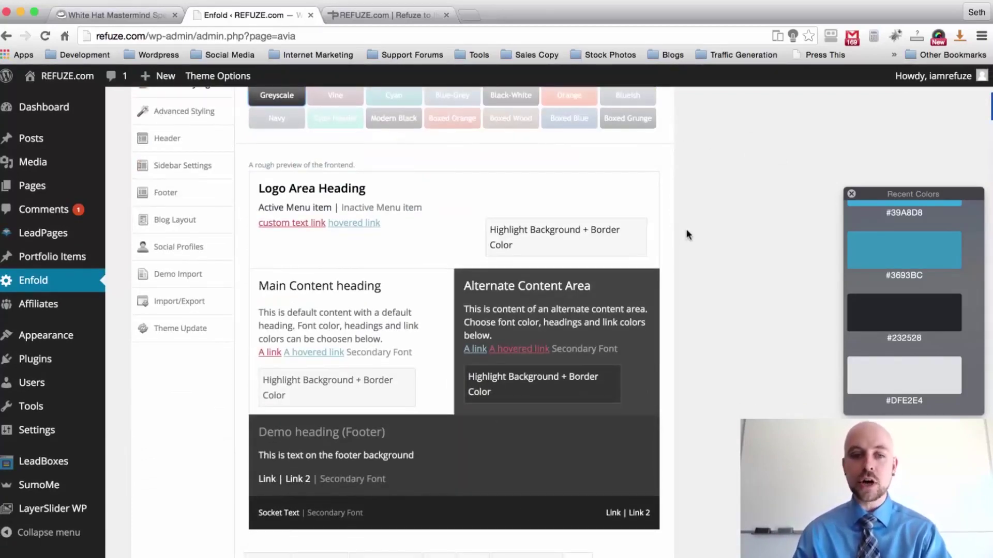
scroll(686, 229, up, 1)
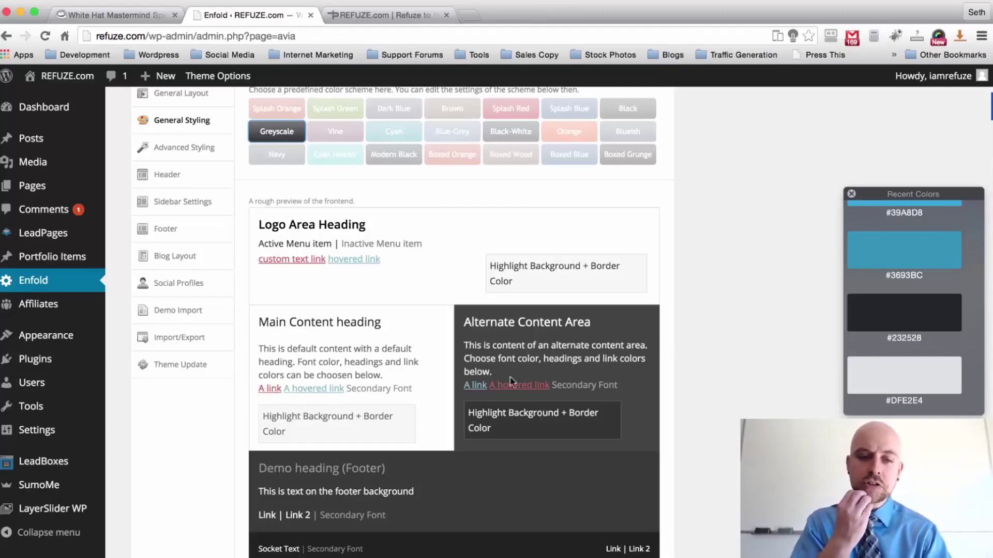
scroll(690, 288, down, 3)
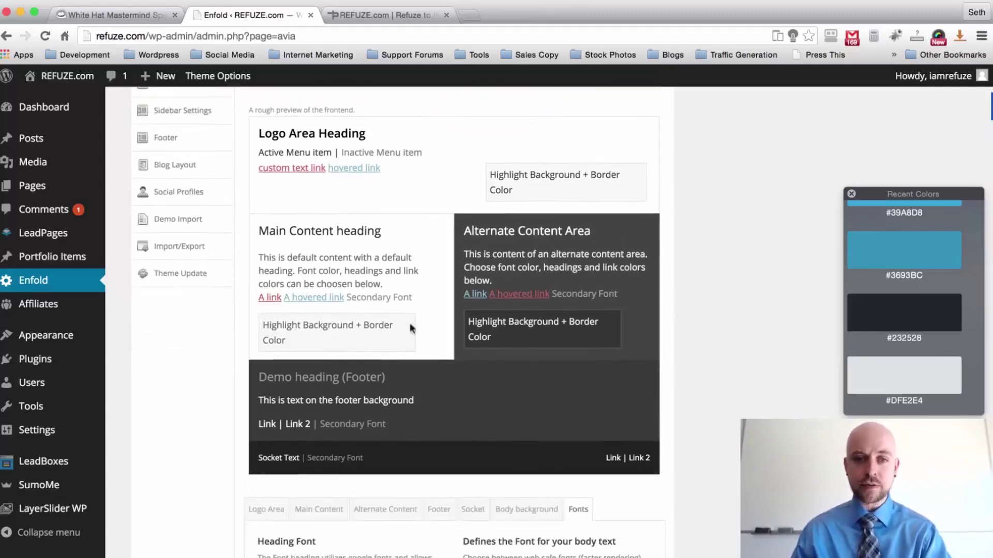
scroll(662, 173, up, 6)
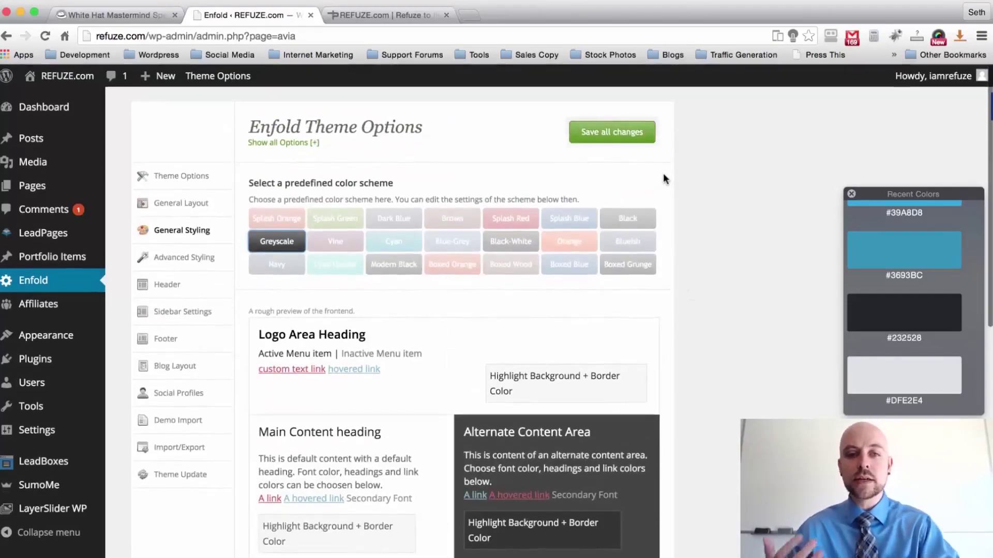
Save the theme changes and reload the refuze.com front page to check the styling down to the footer
click(613, 134)
click(391, 14)
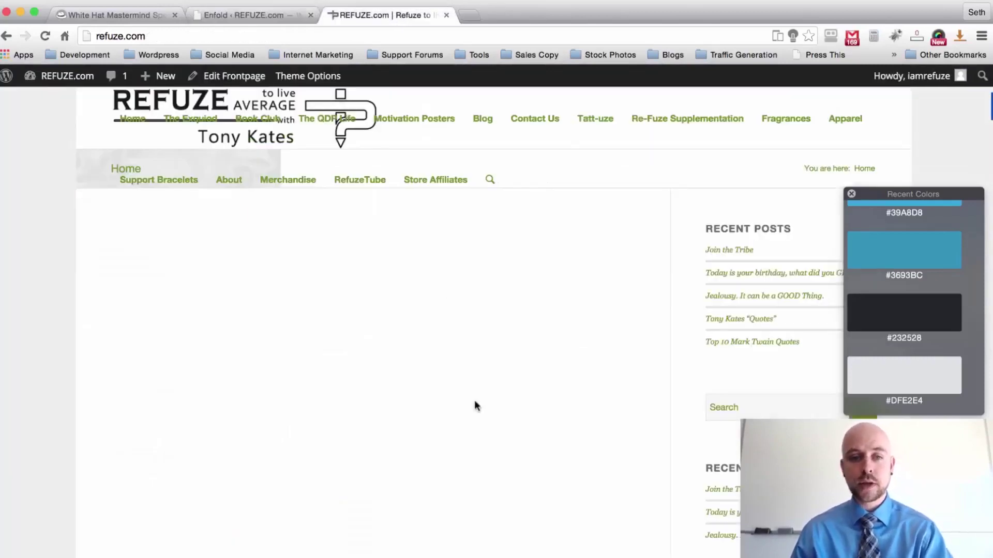
key(super+r)
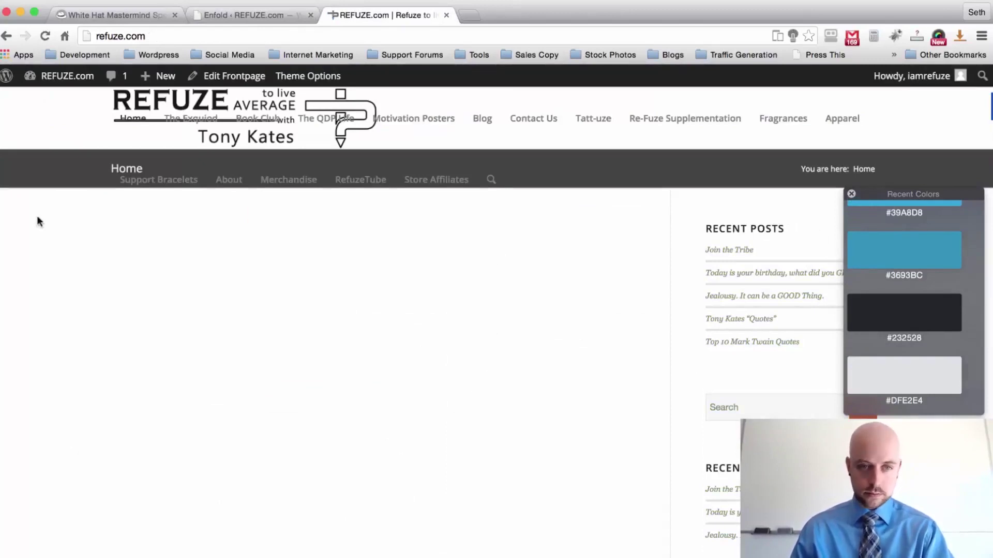
scroll(36, 217, down, 10)
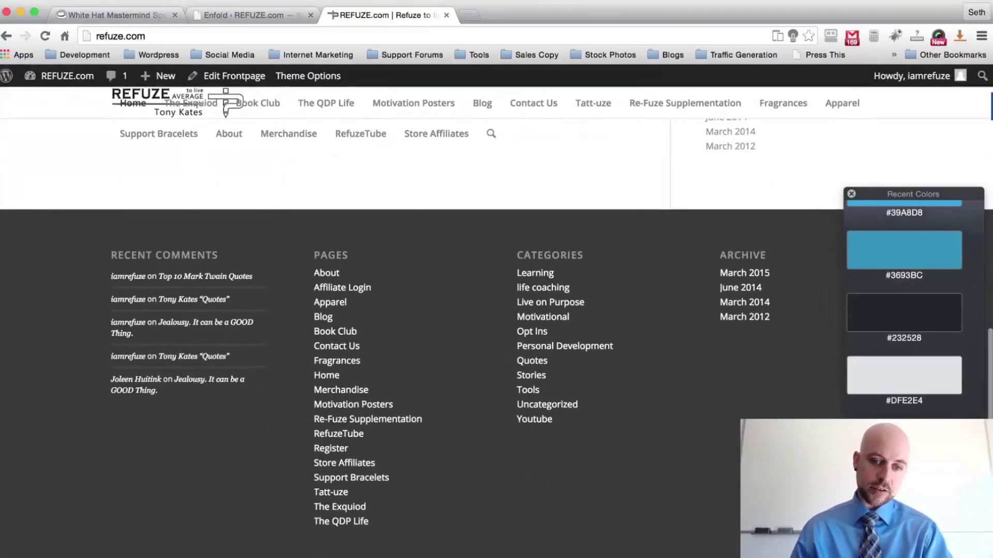
Review the front page's overlapping header navigation and open the Menus editor in the site's WordPress admin
scroll(75, 318, up, 10)
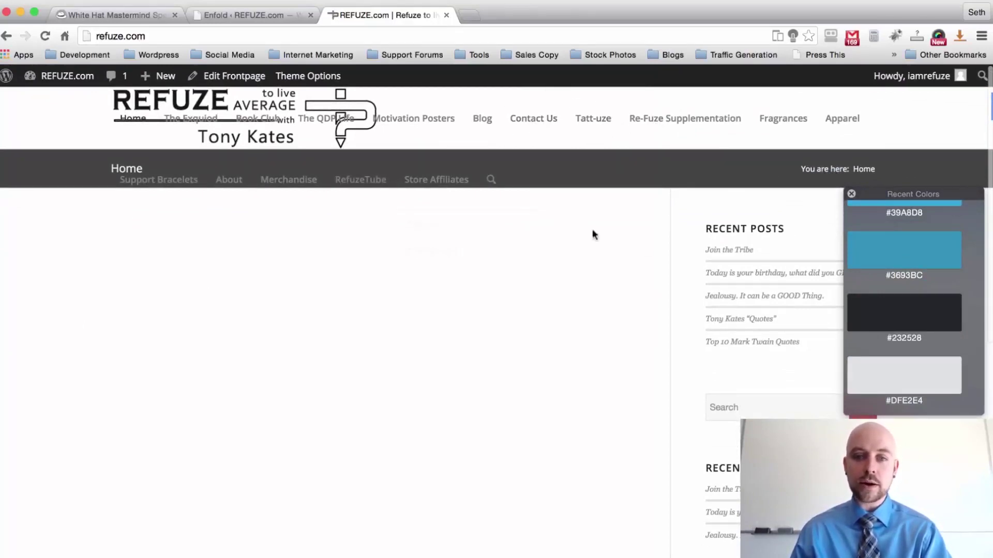
scroll(650, 219, down, 3)
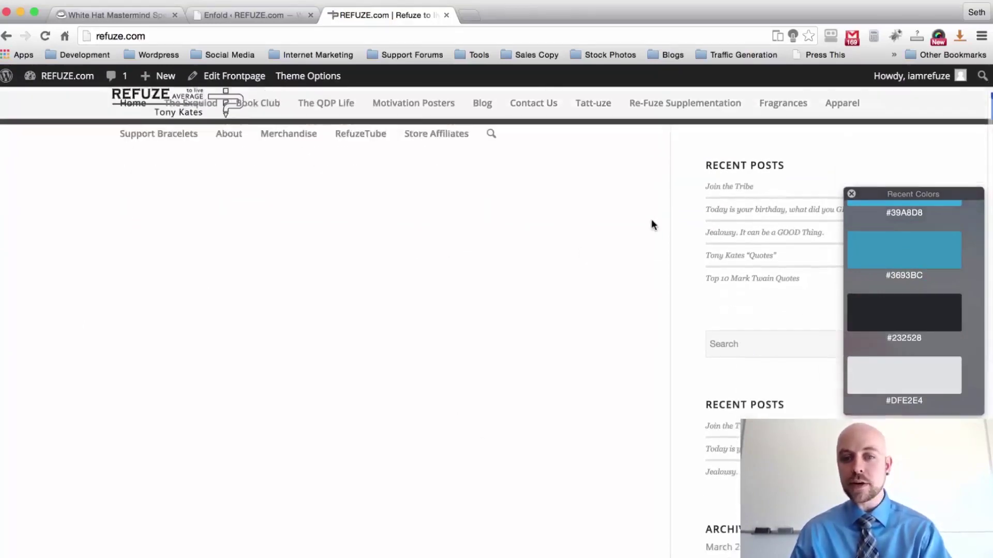
scroll(650, 218, up, 3)
click(262, 15)
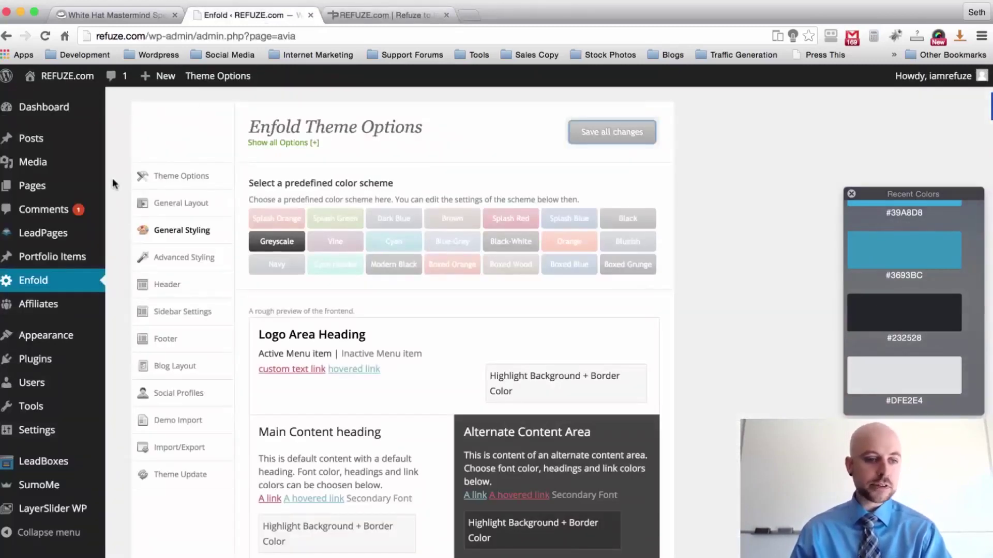
mouse_move(62, 336)
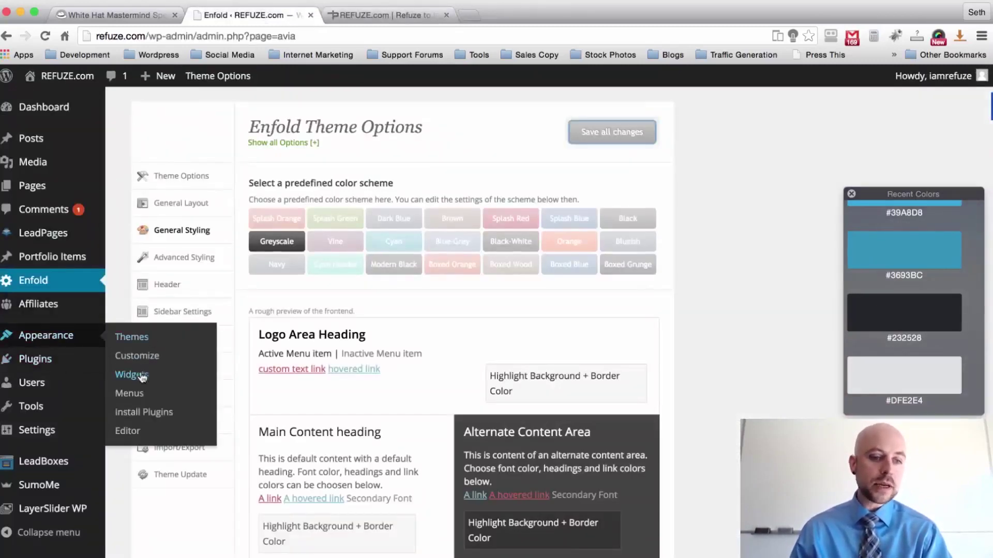
click(138, 394)
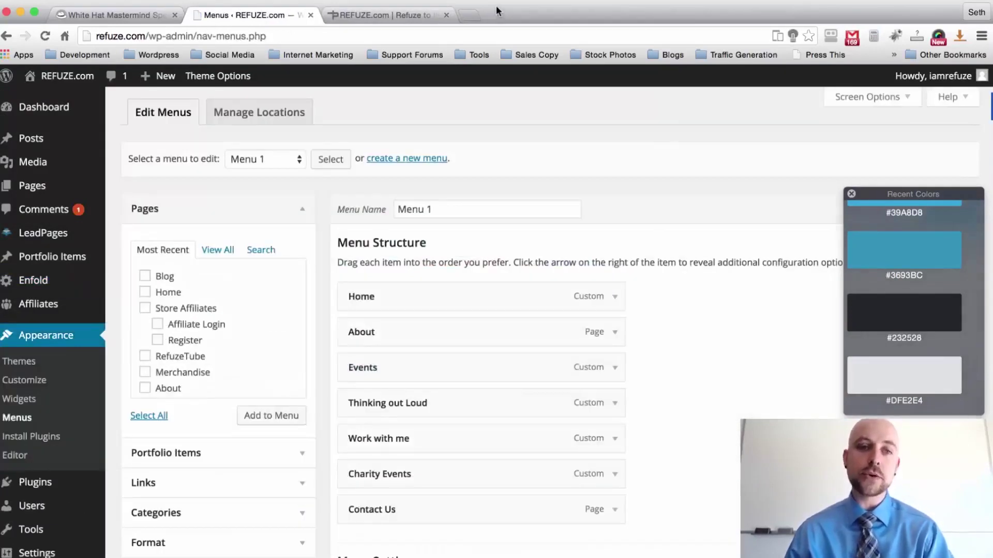
Compare Menu 1 with the front page navigation and permanently delete Menu 1
click(399, 14)
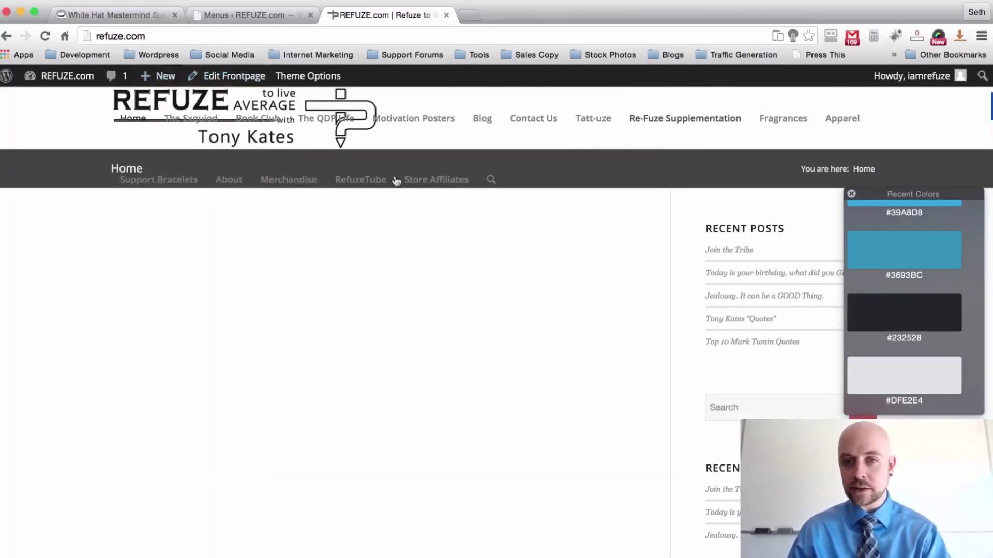
click(256, 14)
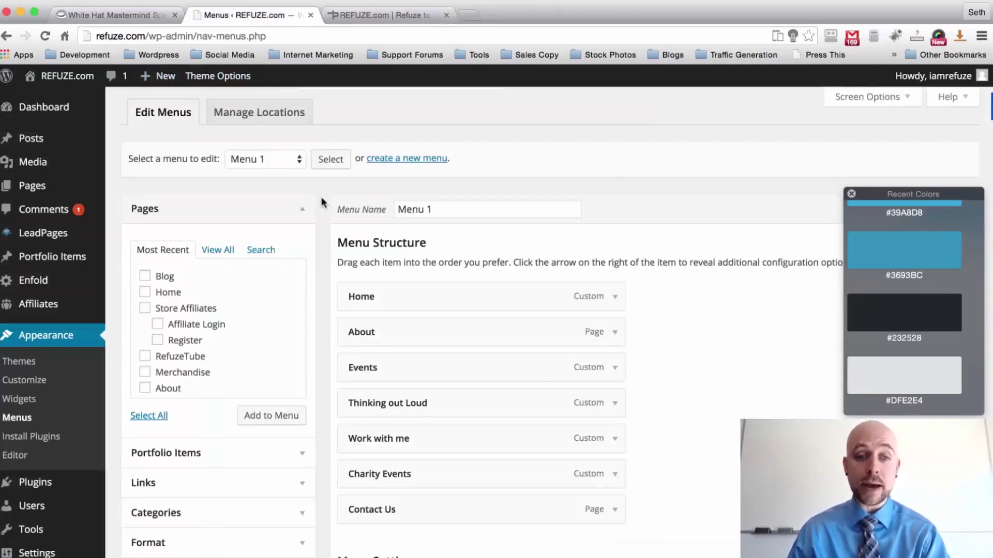
scroll(321, 196, down, 1)
scroll(321, 197, down, 3)
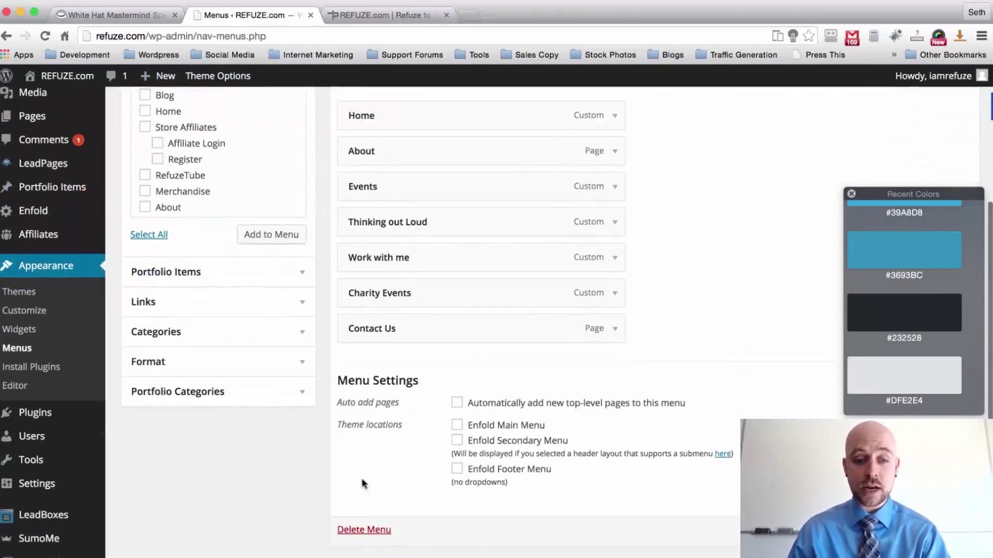
click(367, 530)
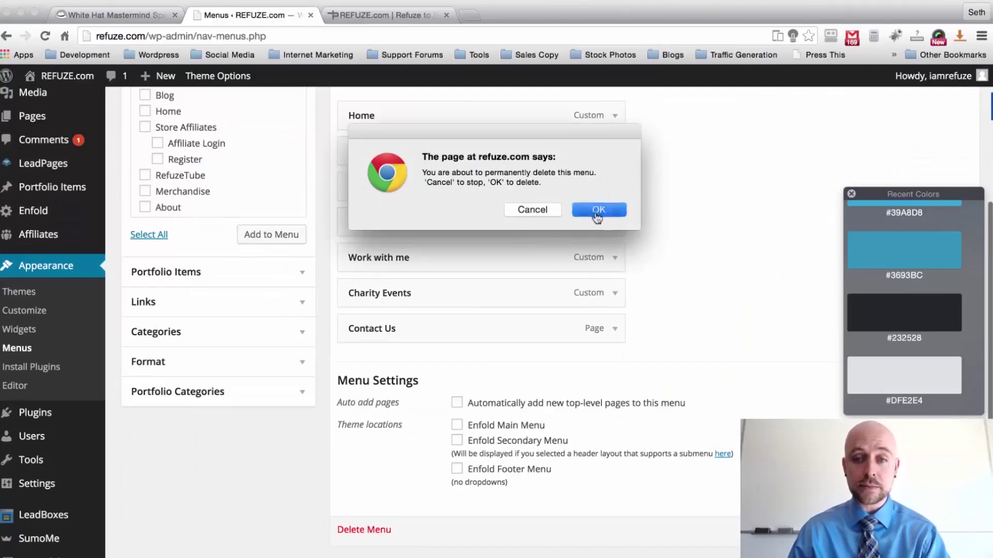
click(598, 210)
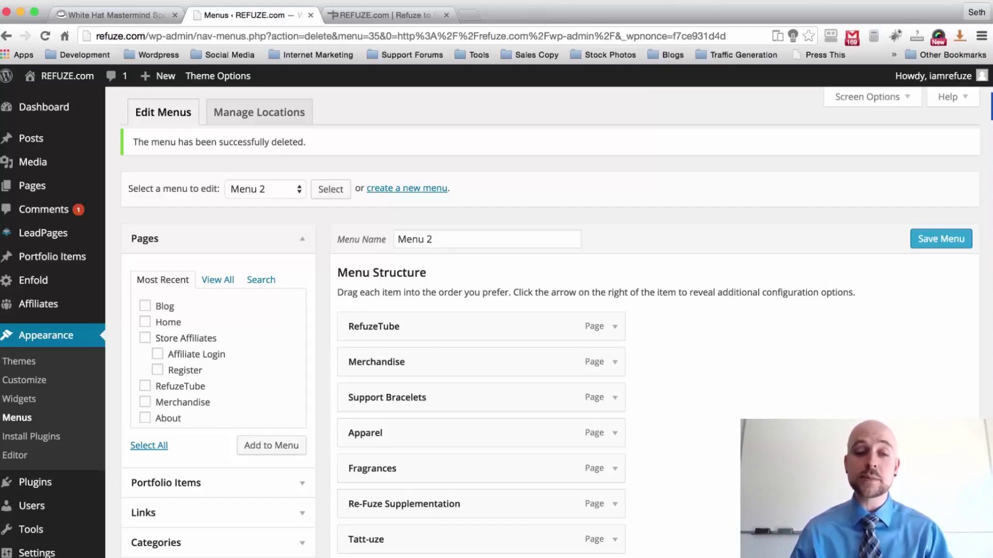
Permanently delete Menu 2 after going through its items
scroll(322, 233, down, 1)
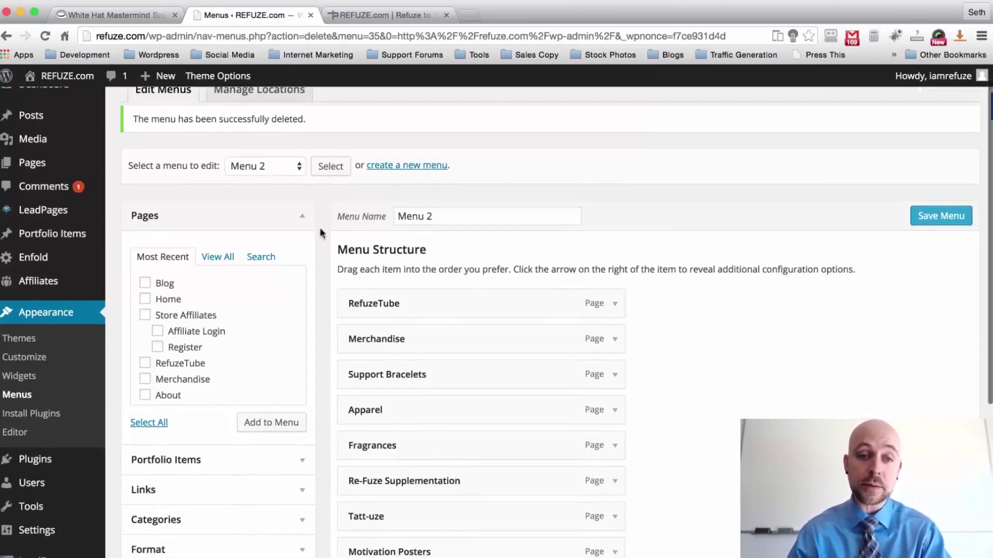
scroll(320, 234, down, 5)
scroll(465, 253, down, 5)
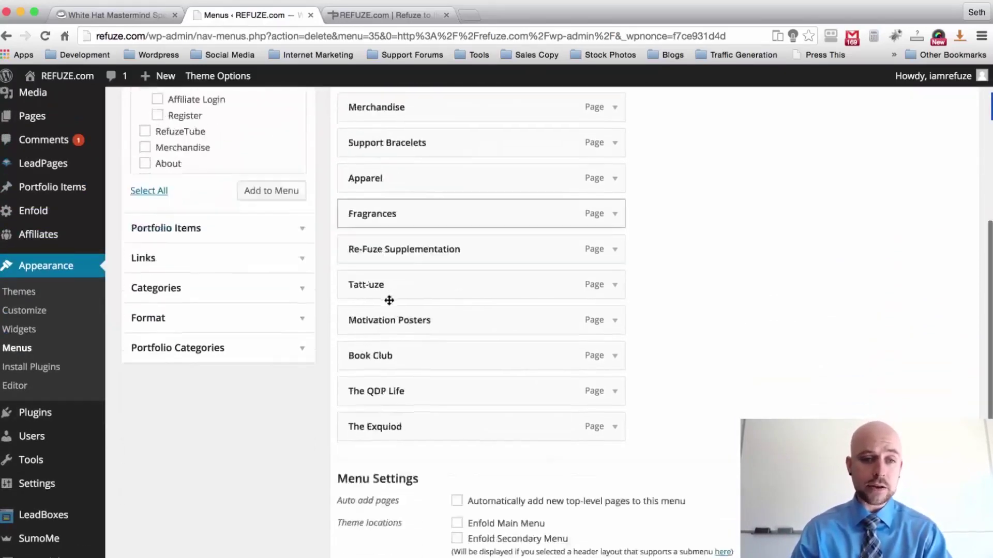
click(355, 530)
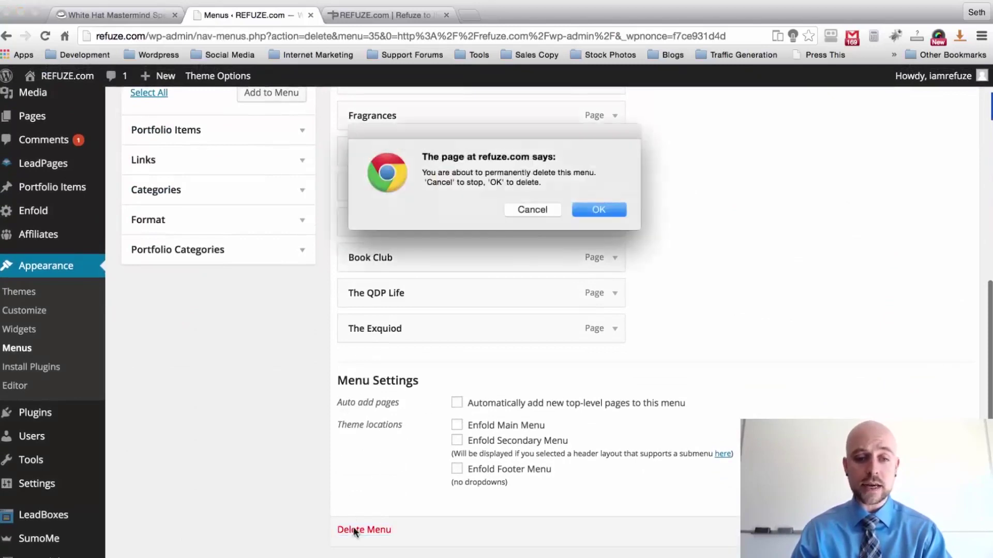
click(598, 211)
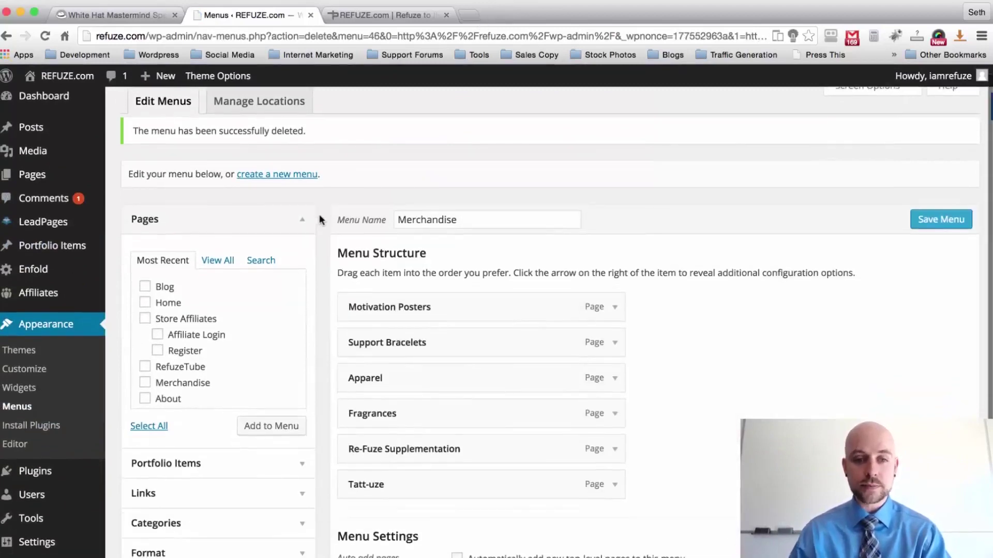
Look over the remaining Merchandise menu and create a new menu named Main Navigation
scroll(318, 215, down, 3)
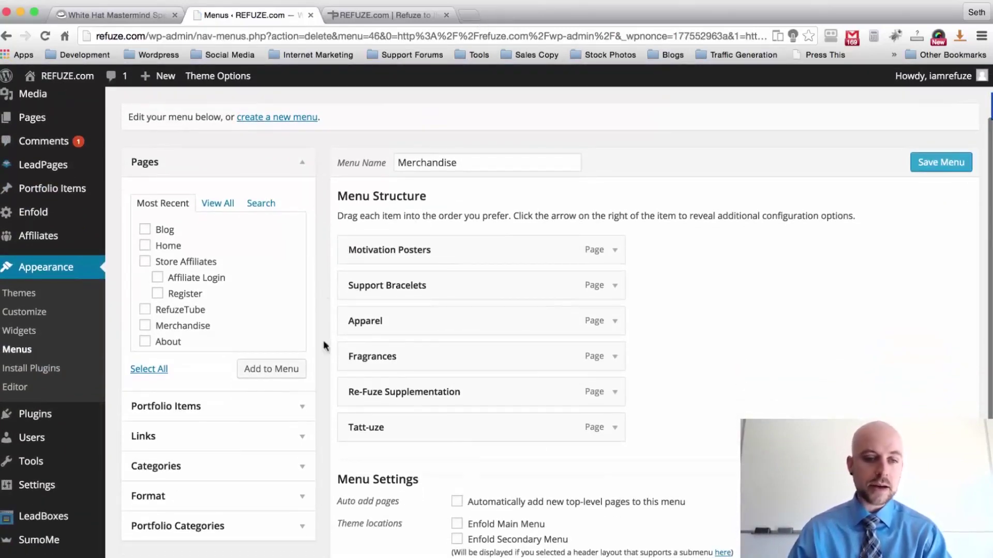
scroll(327, 217, up, 3)
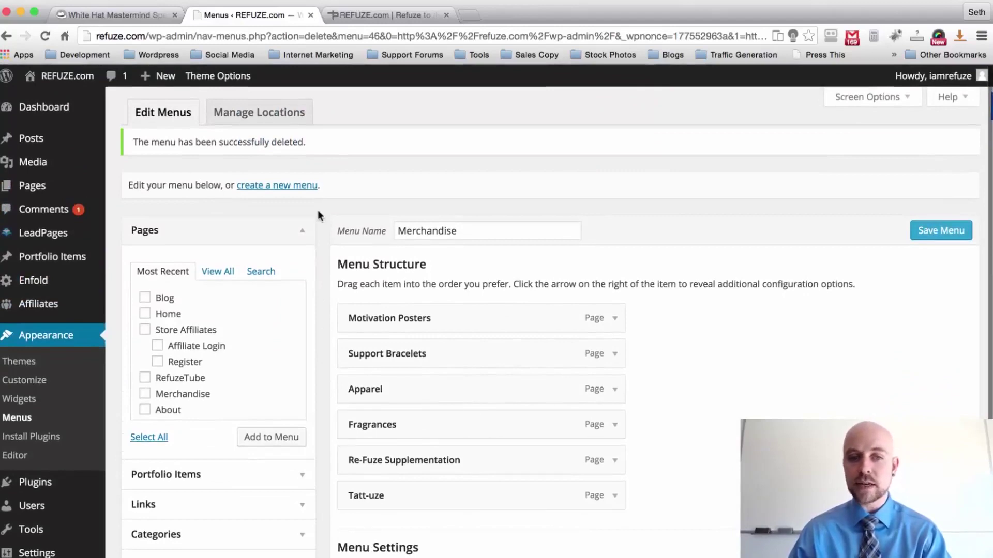
scroll(318, 222, down, 5)
scroll(318, 222, up, 5)
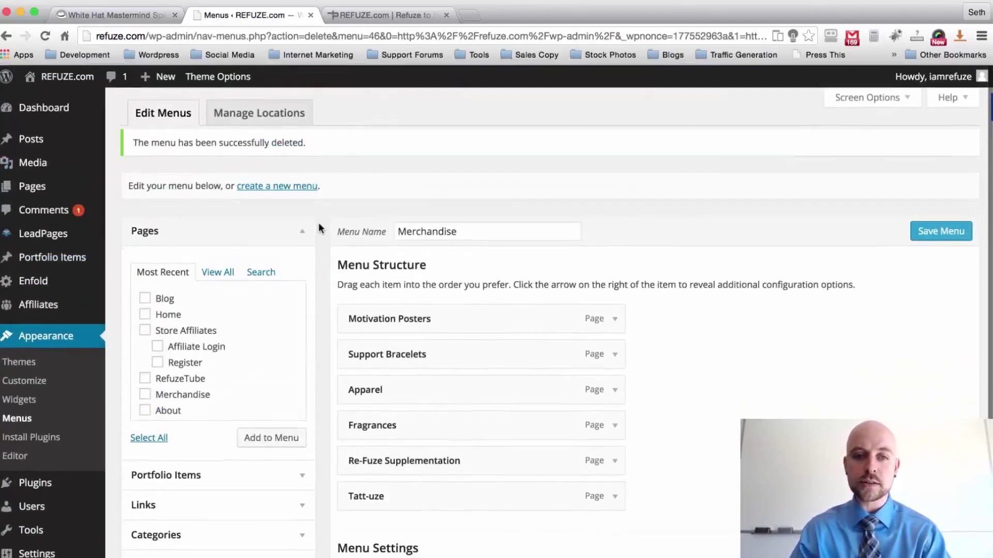
click(277, 186)
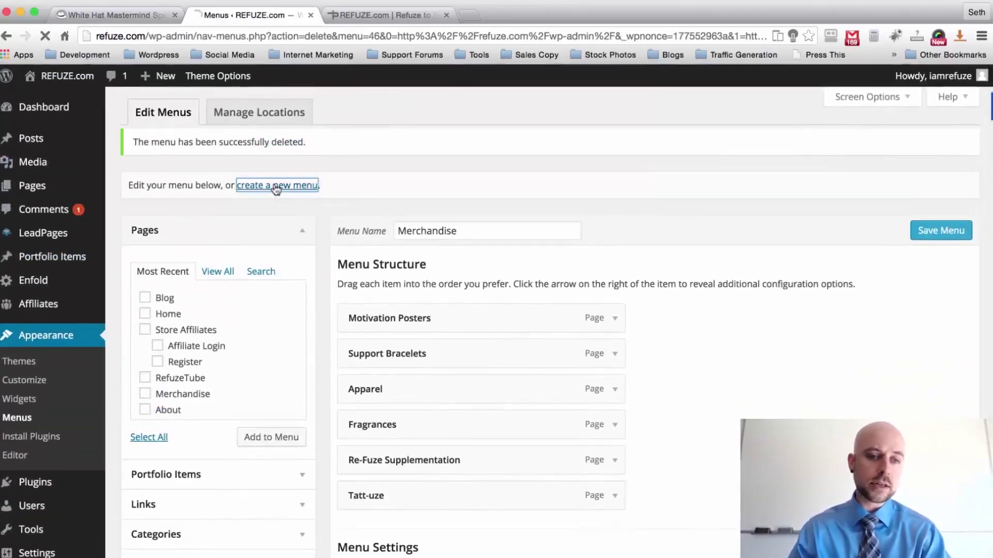
text(mia)
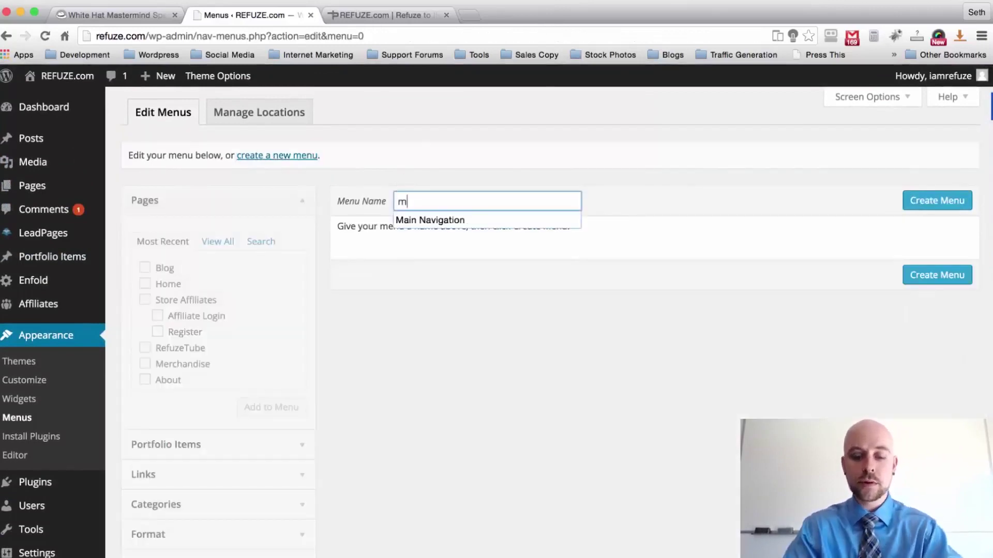
key(BackSpace)
key(BackSpace)
key(BackSpace)
text(Main)
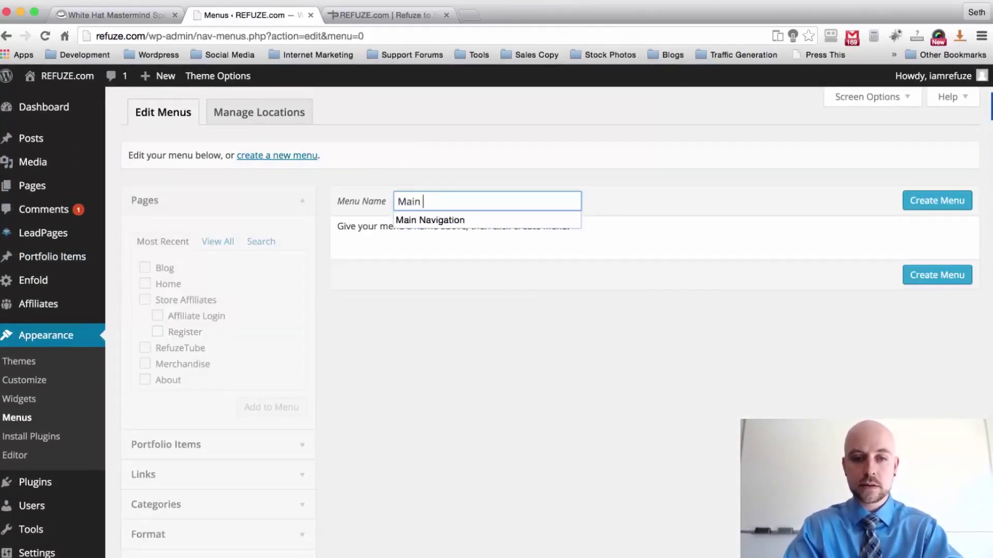
click(421, 220)
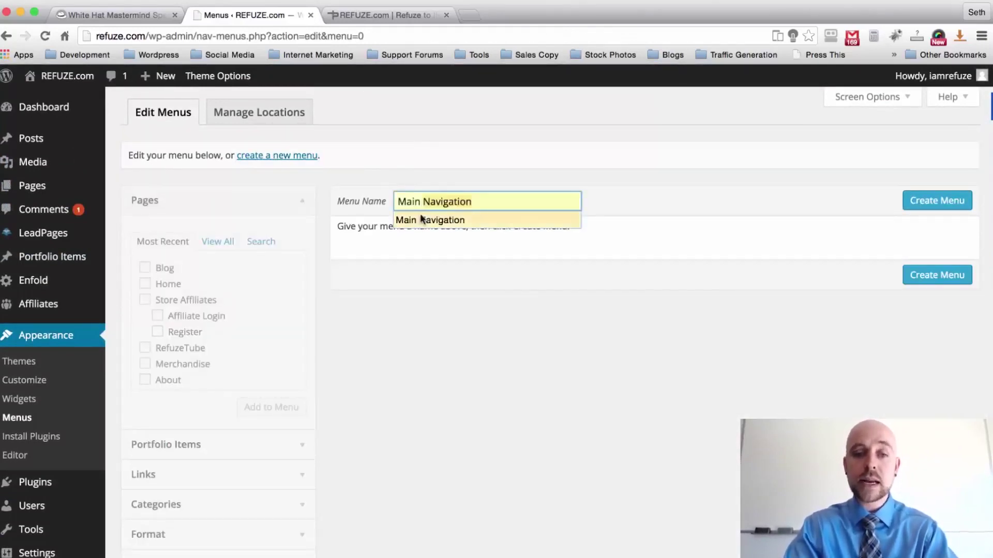
click(905, 201)
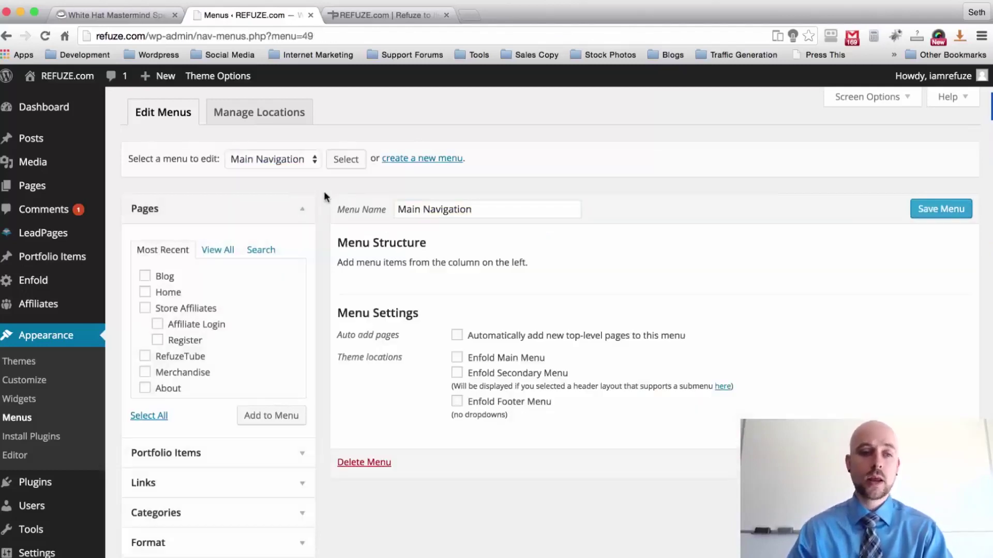
Add the Home, Blog, About and Contact Us pages to the Main Navigation menu and save it
scroll(320, 197, down, 1)
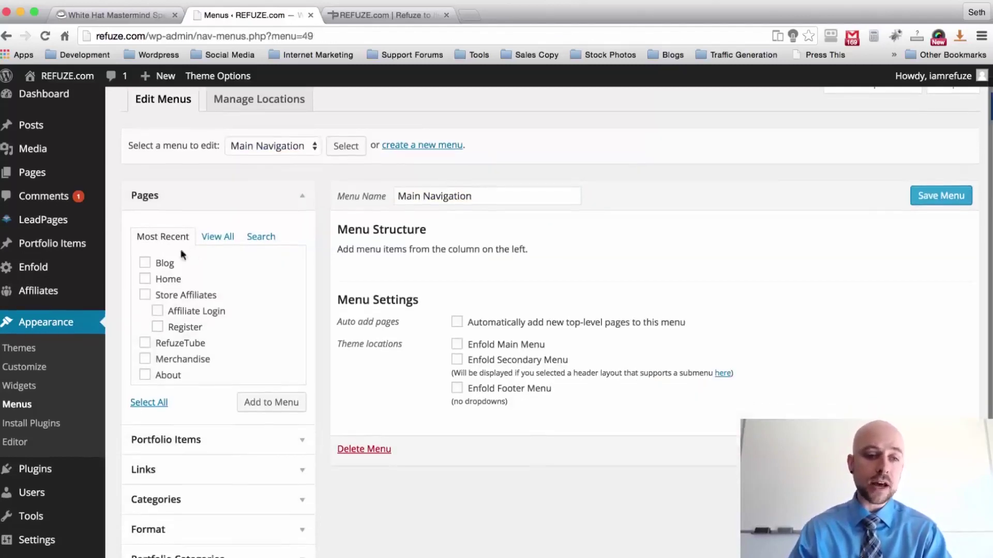
click(144, 279)
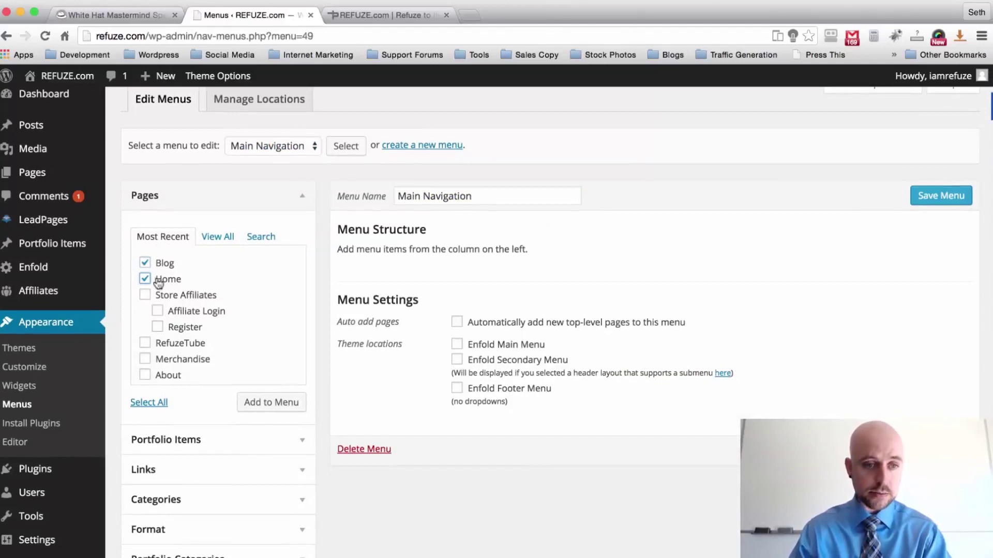
scroll(179, 279, down, 2)
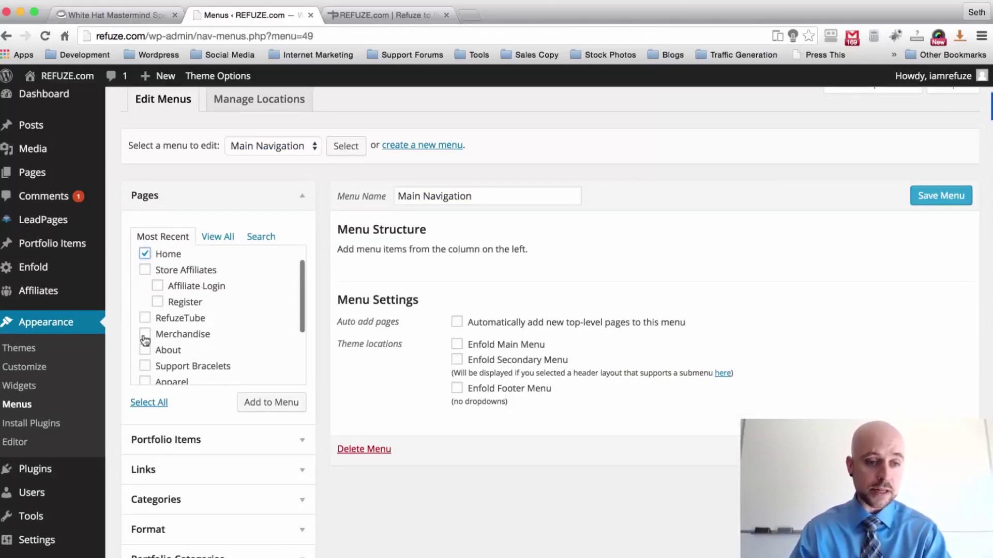
scroll(210, 284, down, 2)
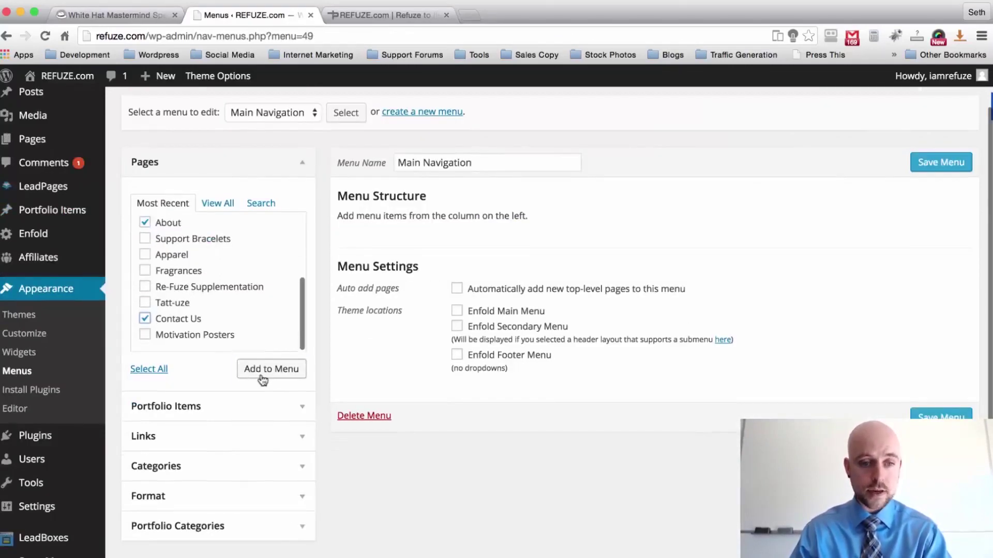
click(263, 372)
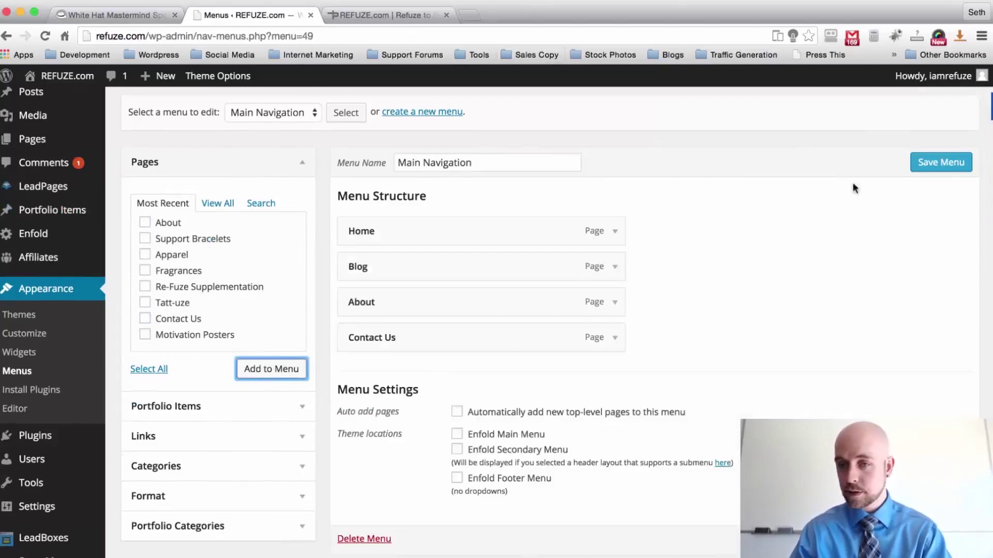
click(947, 168)
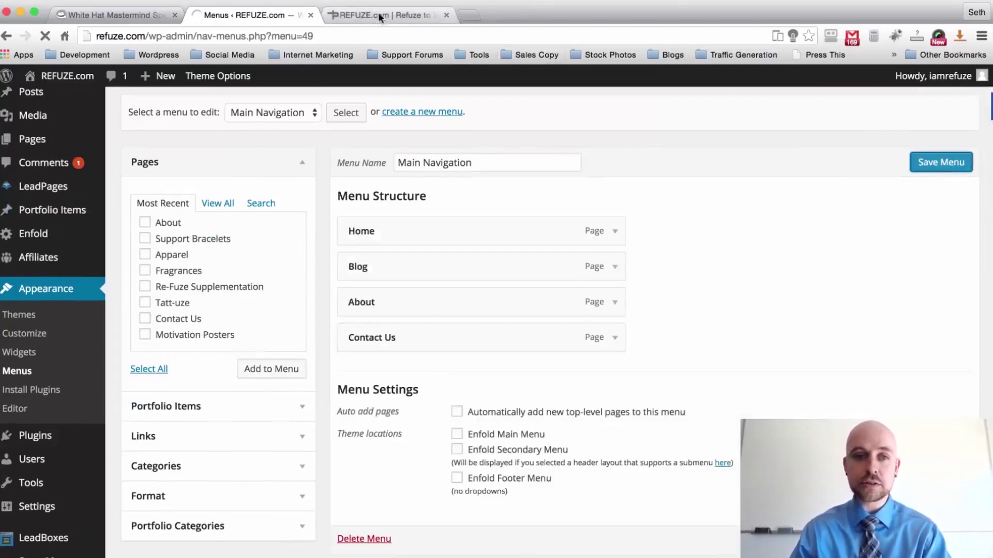
Reload the refuze.com front page to check its navigation and return to the menu editor
click(387, 16)
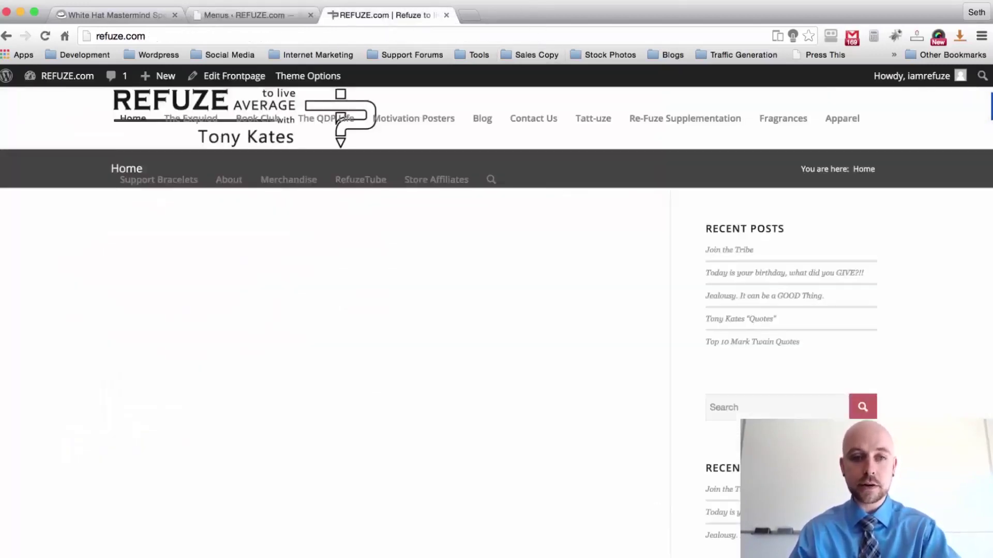
key(super+r)
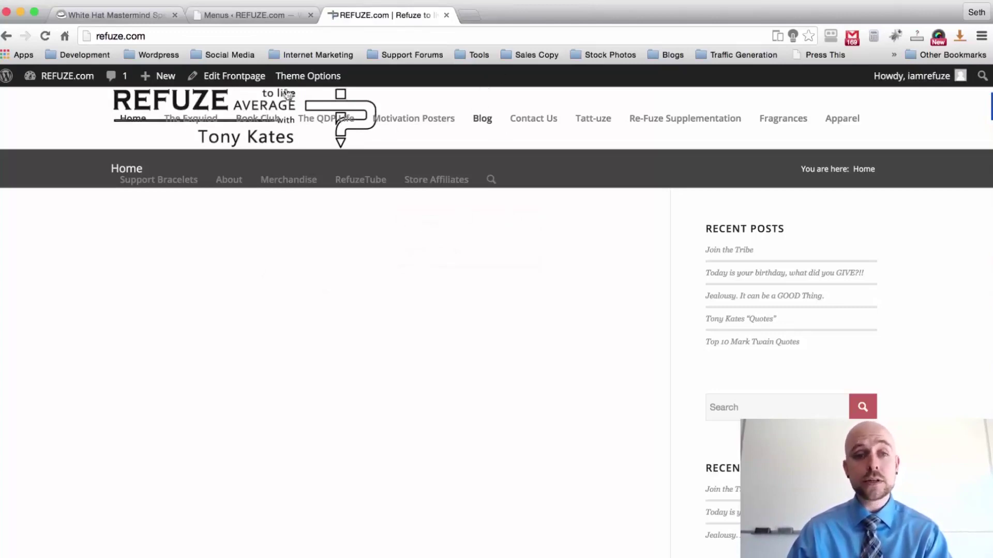
click(249, 13)
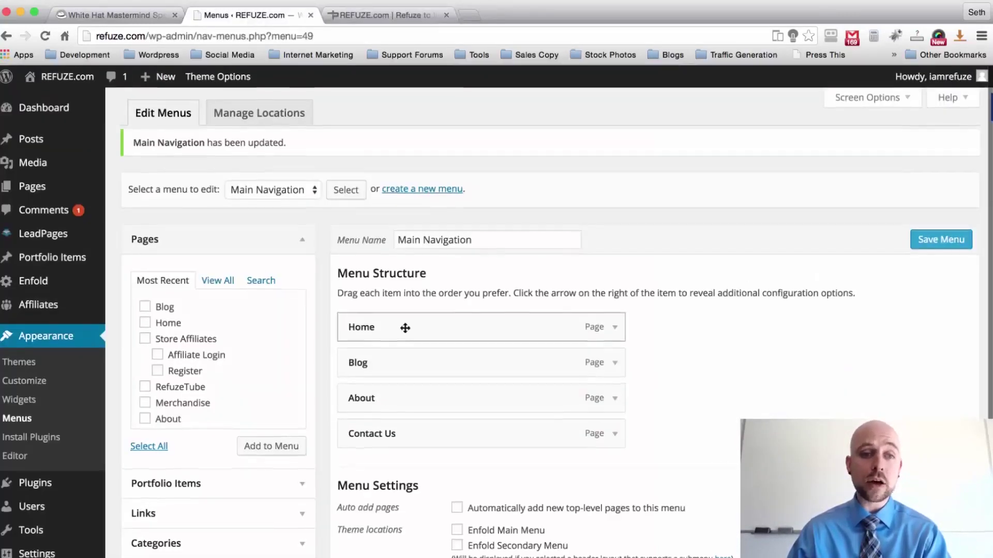
Assign Main Navigation to the Enfold Main Menu theme location and save the location changes
click(258, 113)
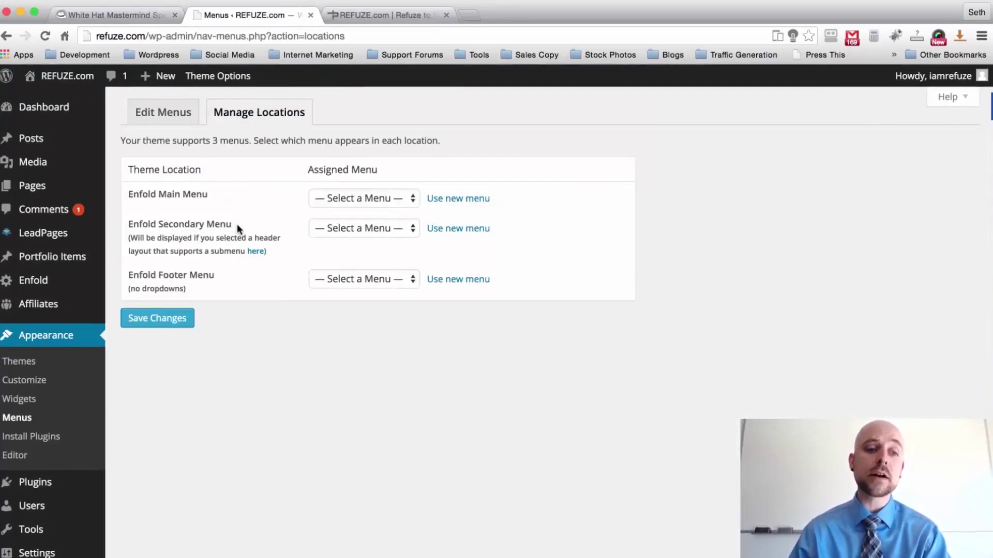
drag(232, 223, 122, 223)
drag(219, 278, 137, 273)
click(404, 198)
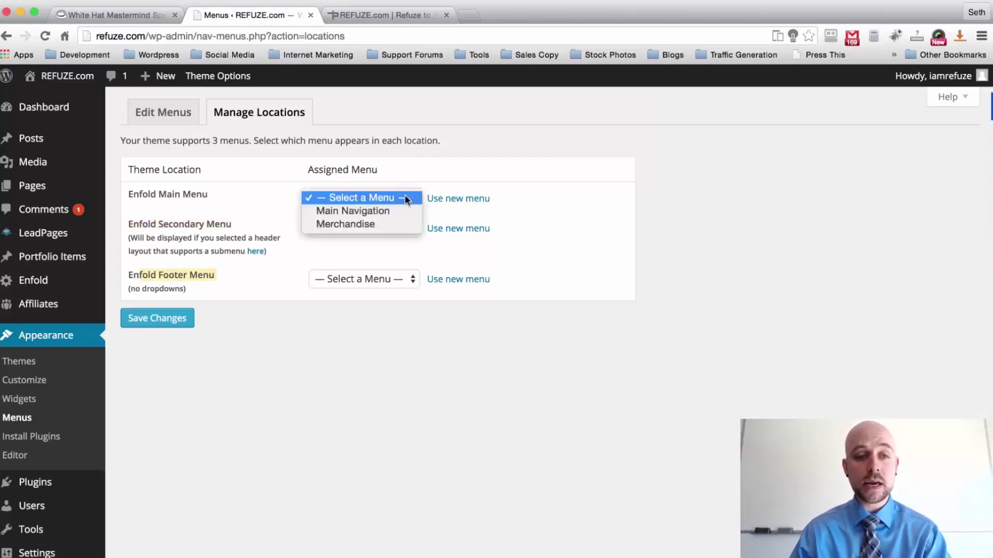
click(374, 210)
click(288, 194)
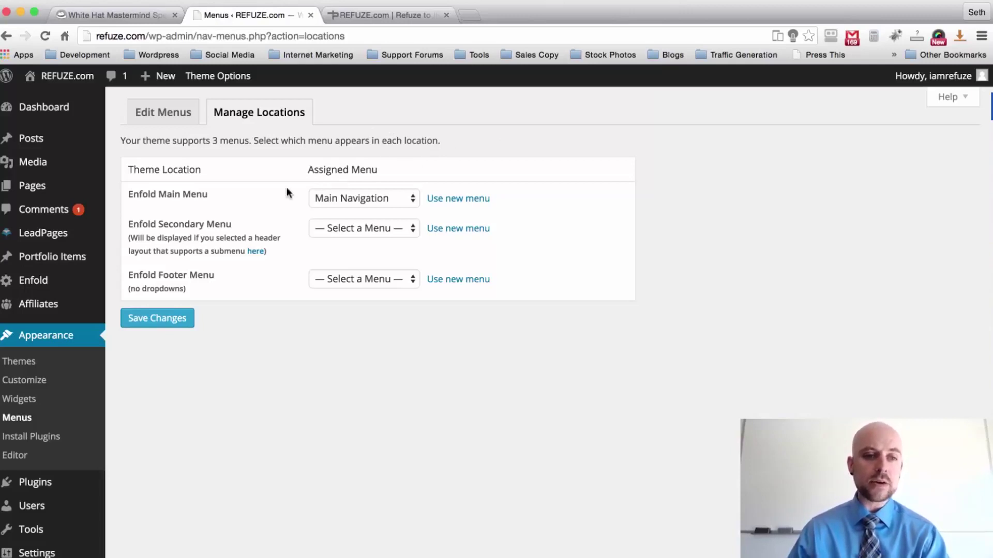
click(154, 319)
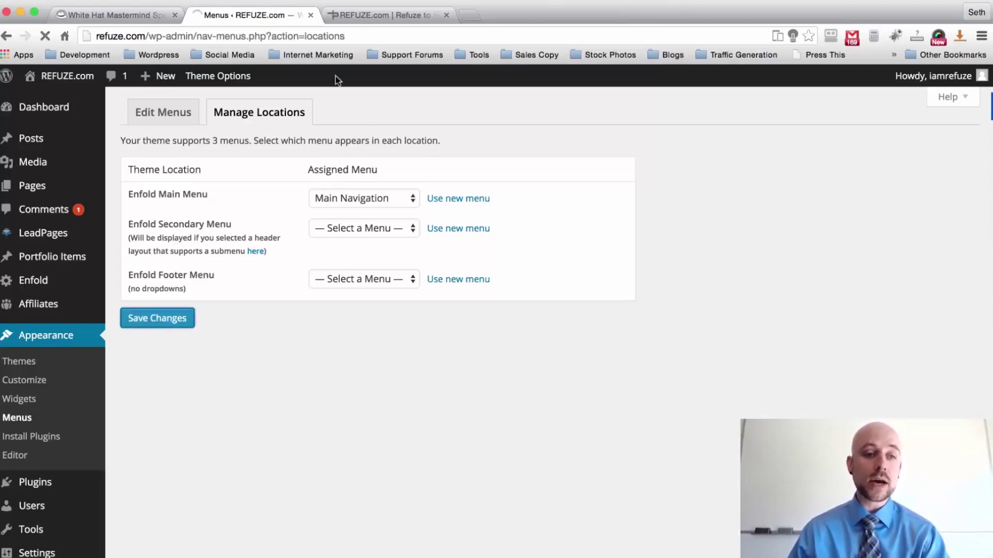
Reload the refuze.com front page and examine its header navigation, sidebar and footer
click(386, 14)
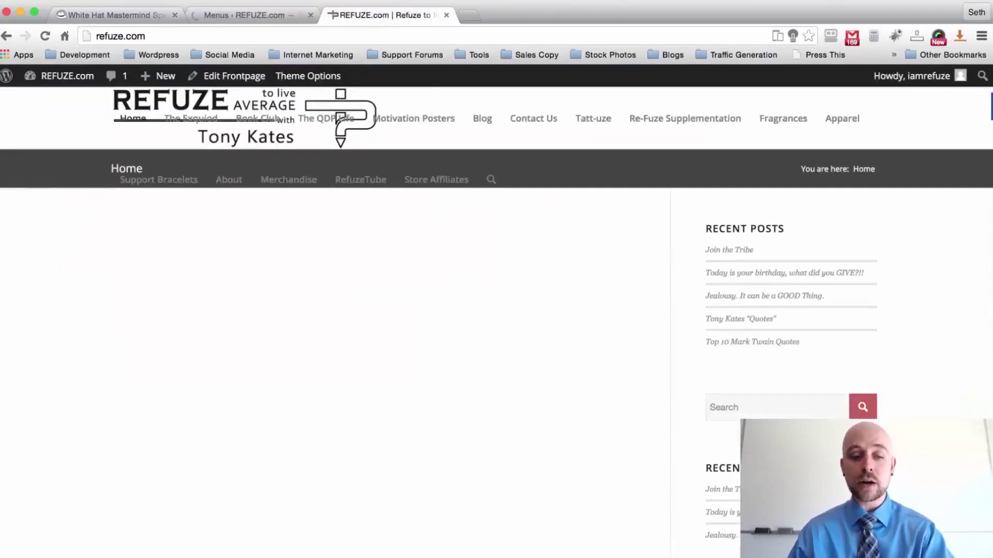
key(super+r)
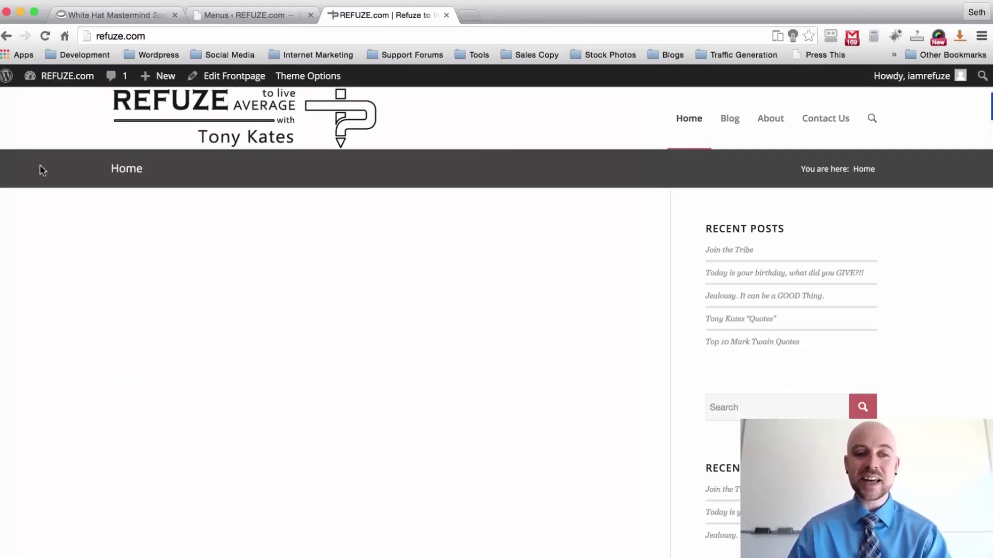
scroll(40, 169, down, 5)
scroll(663, 251, up, 5)
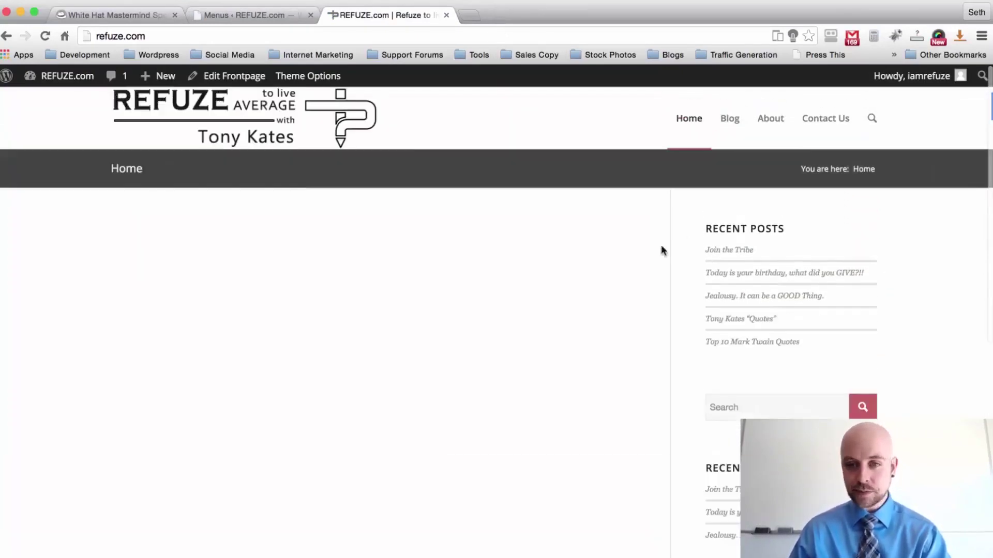
scroll(683, 221, down, 10)
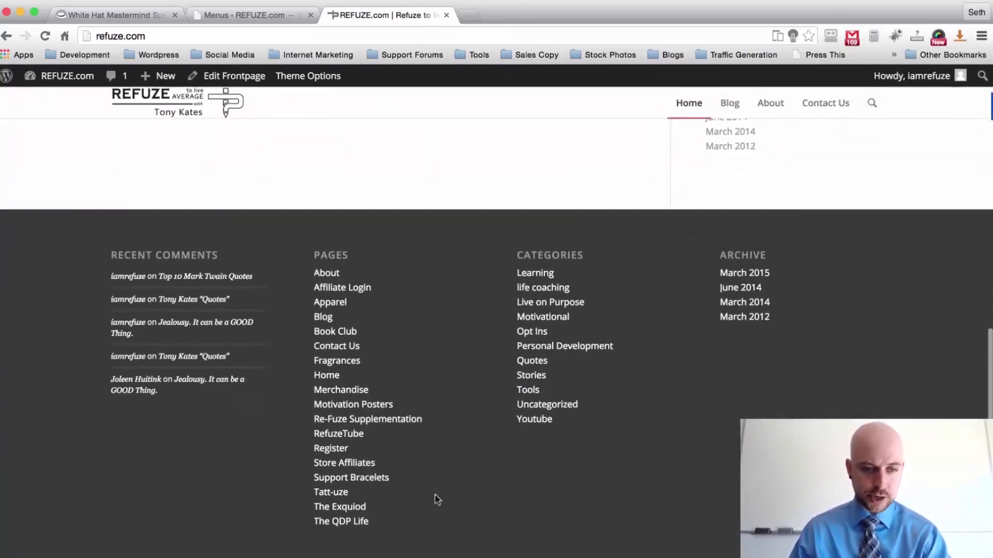
scroll(576, 220, up, 10)
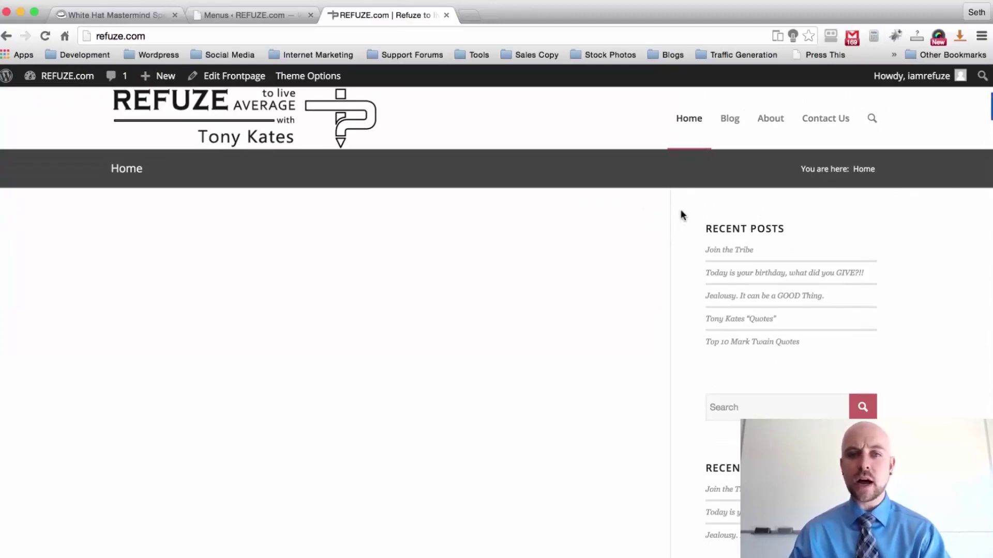
scroll(682, 216, down, 1)
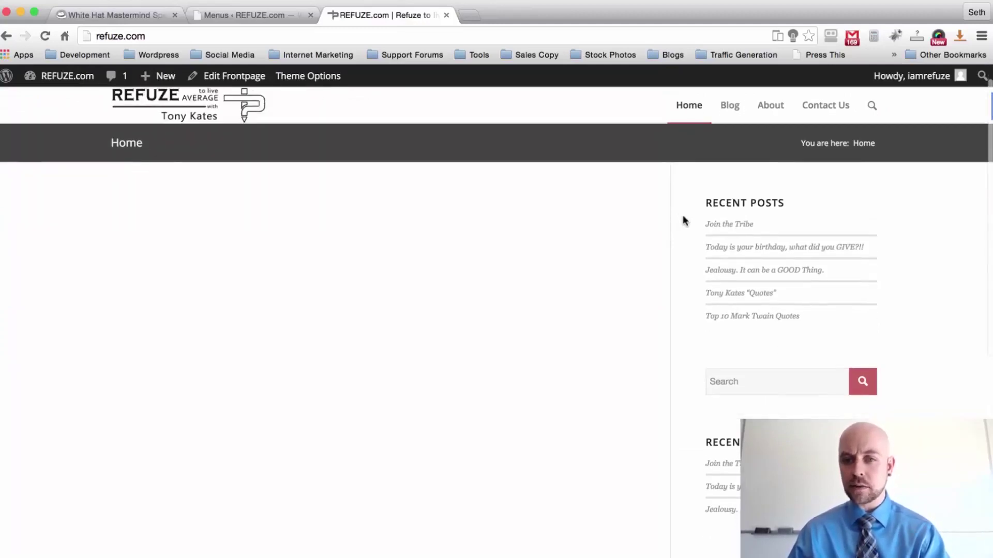
scroll(683, 216, down, 5)
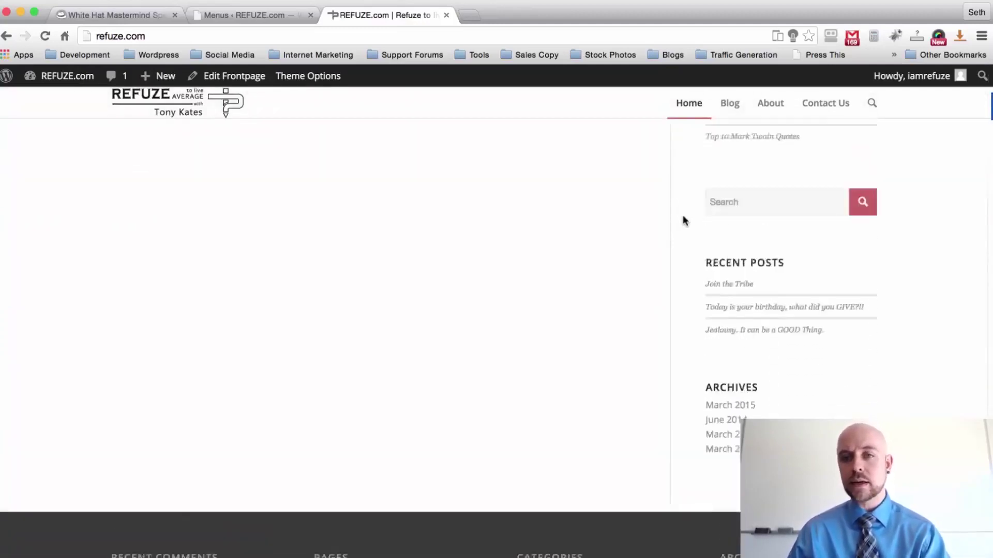
scroll(682, 220, up, 6)
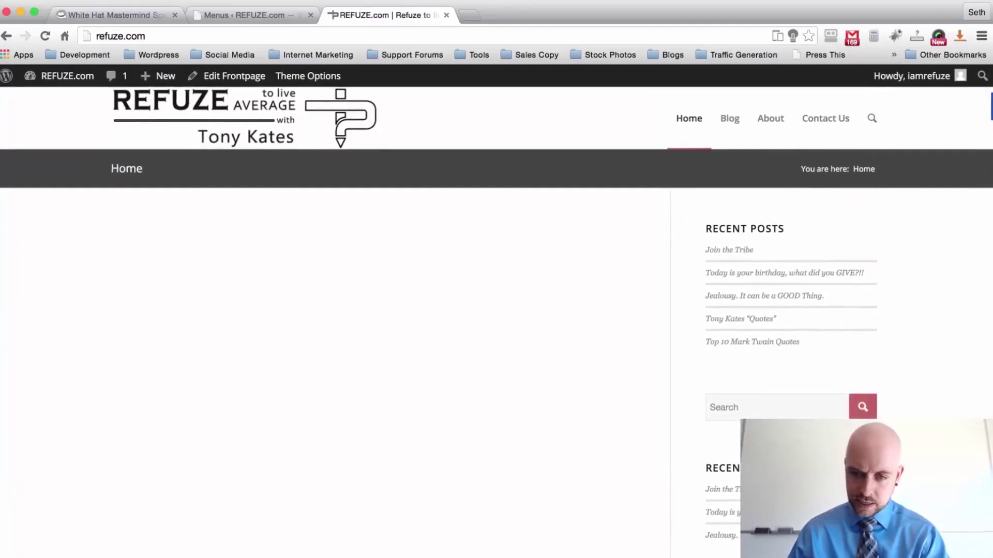
click(861, 411)
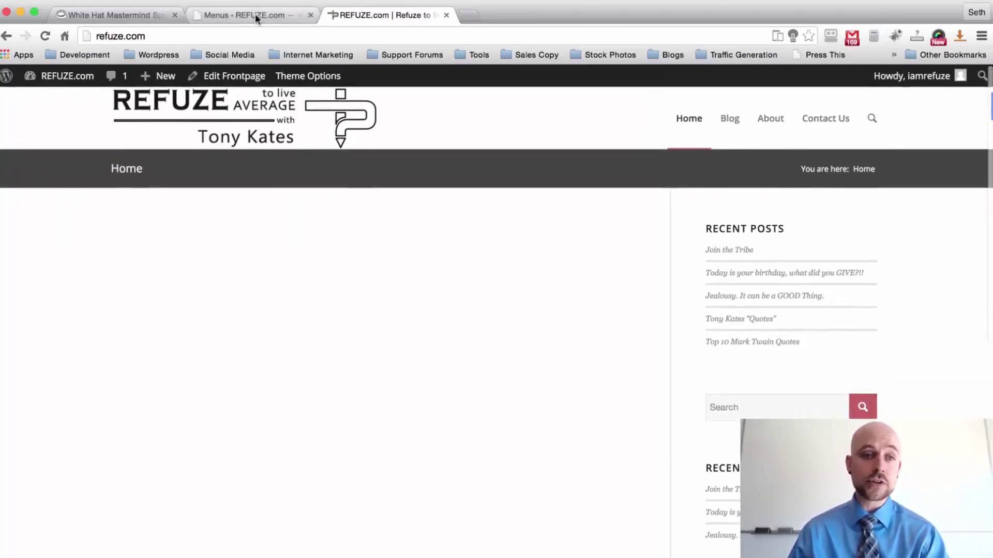
Open the Enfold theme's General Styling options in the WordPress admin and bring up the Logo Area color settings
click(256, 15)
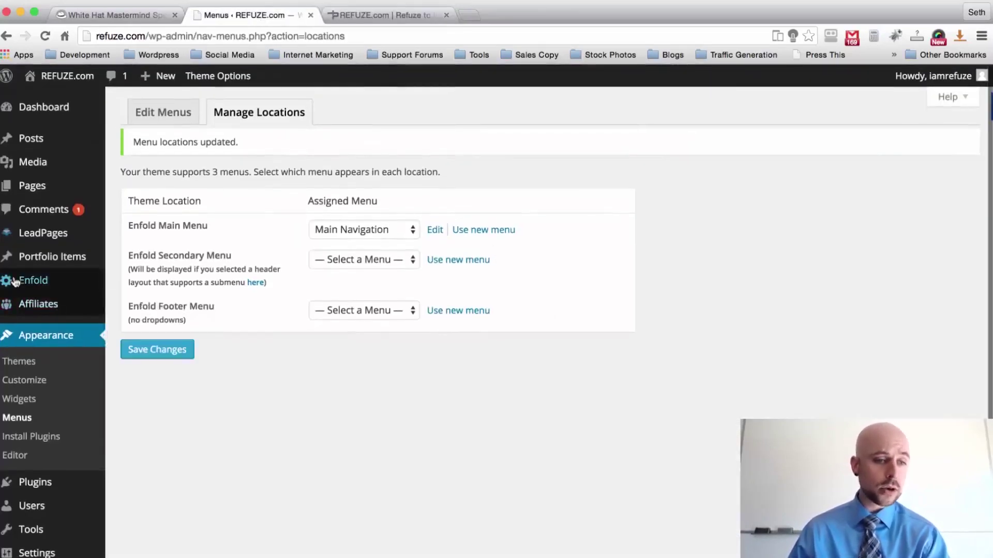
click(15, 280)
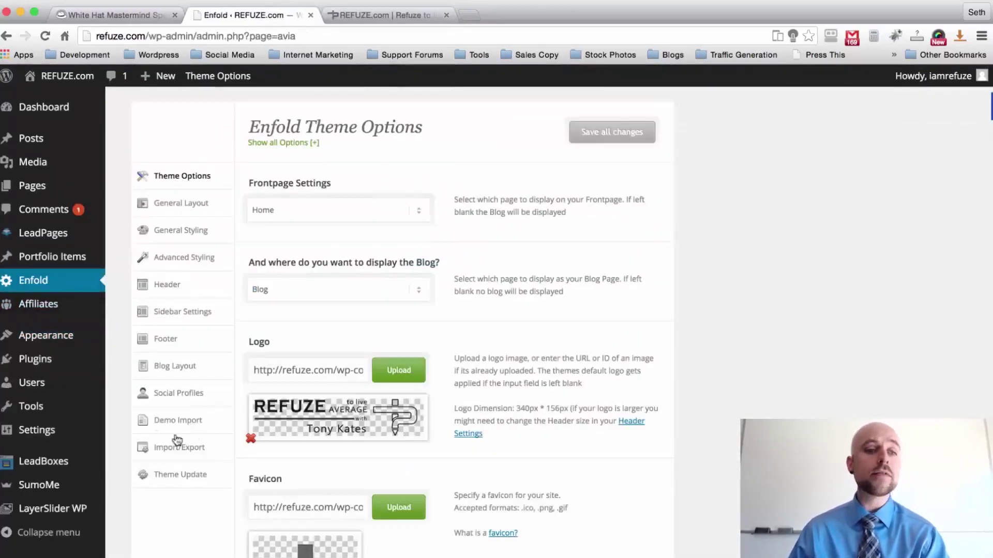
click(179, 231)
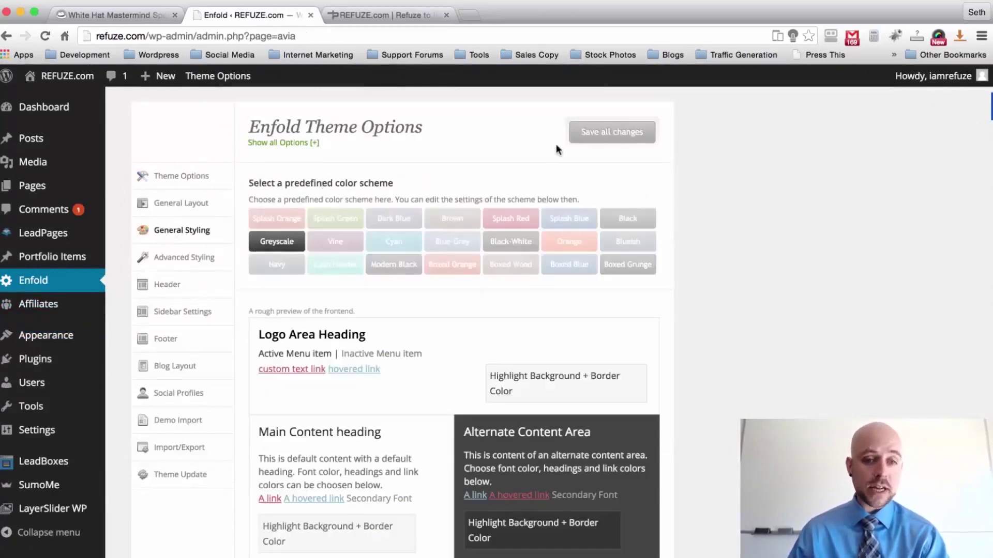
scroll(557, 150, down, 10)
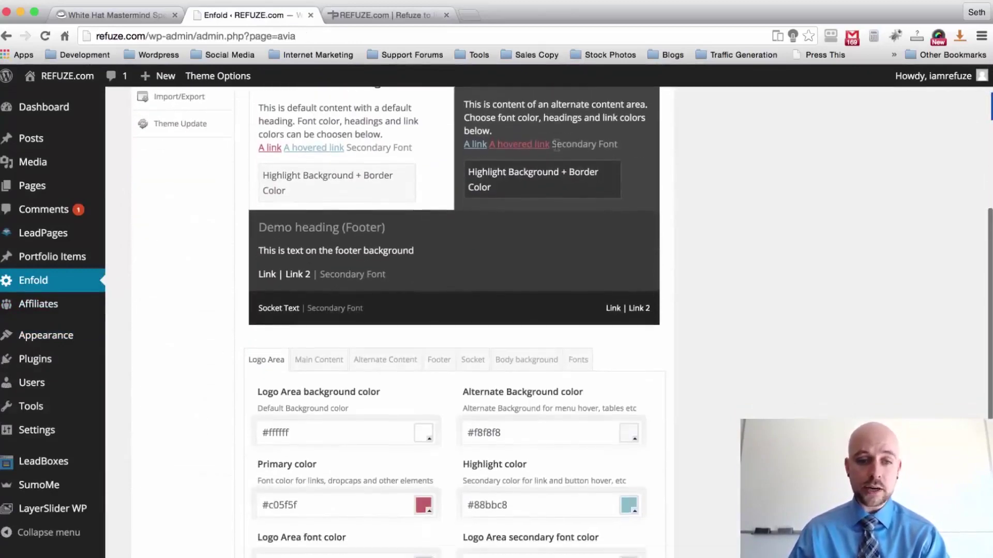
scroll(557, 147, down, 3)
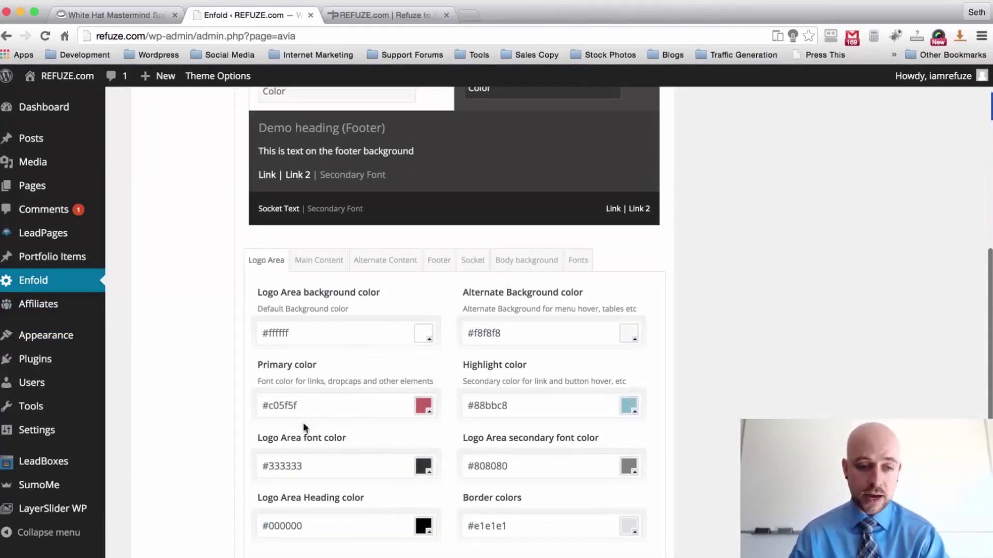
Copy the Logo Area primary color #c05f5f into its highlight color and lighten the highlight to #e87474
click(284, 408)
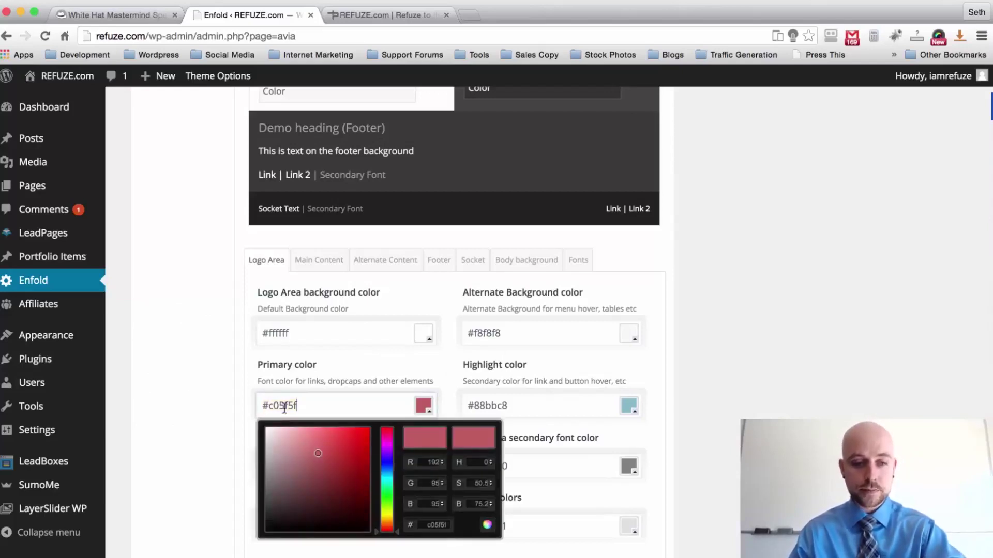
click(443, 373)
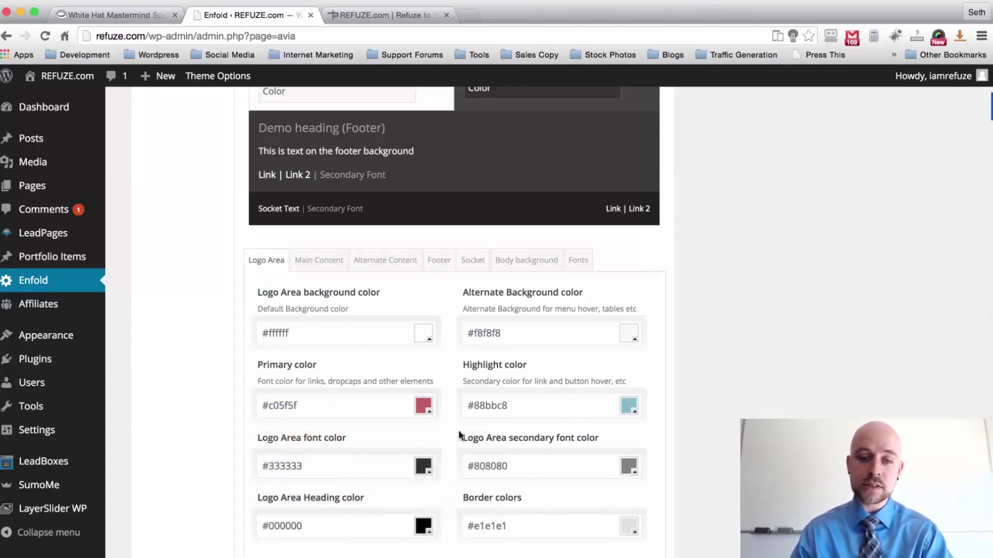
click(484, 408)
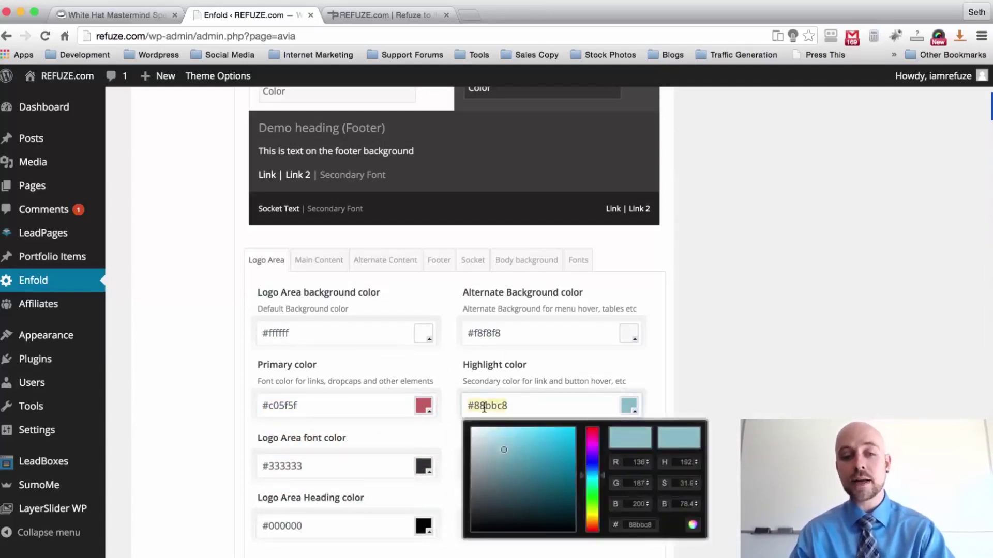
text(c05f5f)
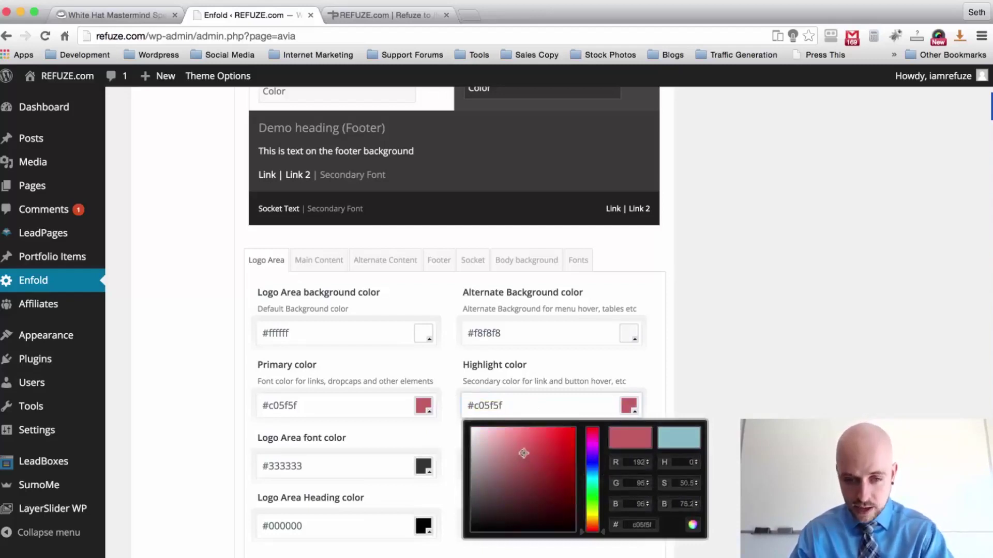
drag(524, 453, 524, 437)
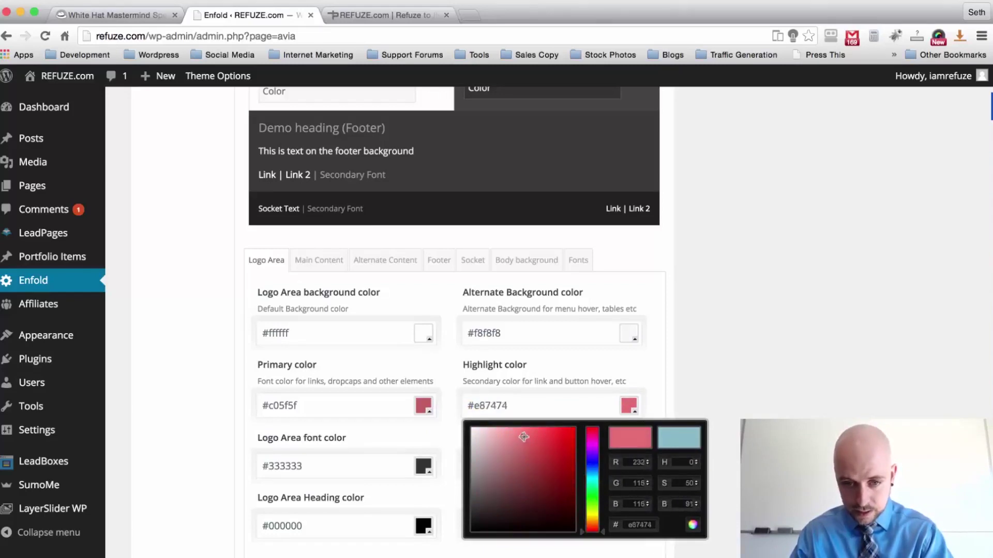
click(690, 524)
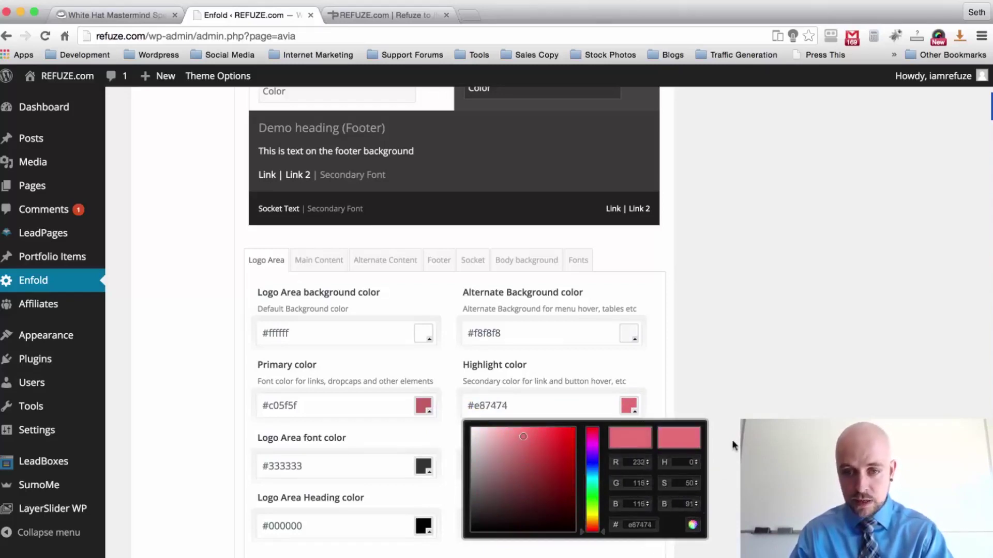
click(486, 400)
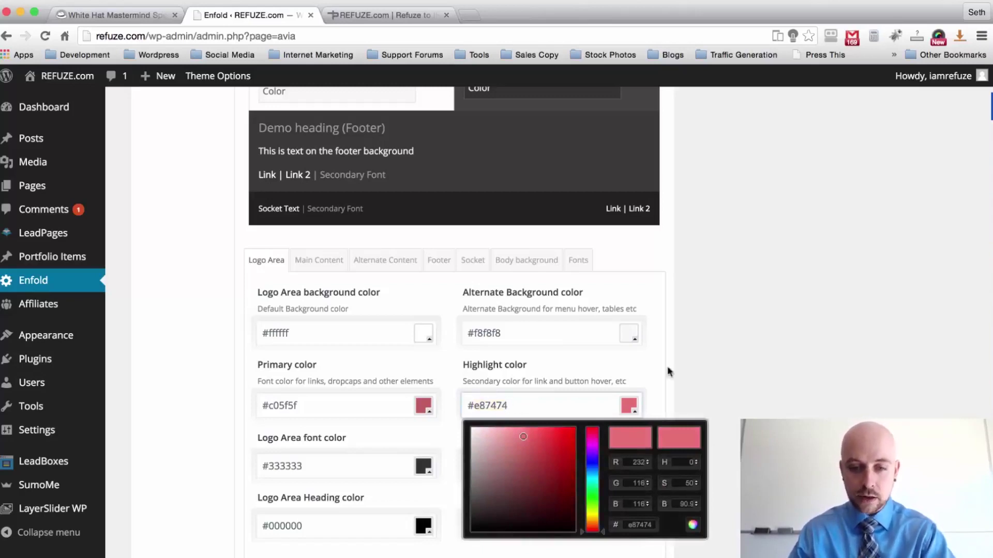
click(681, 362)
Copy the Logo Area highlight color and set the Main Content highlight color to the same #e87474
scroll(687, 432, up, 1)
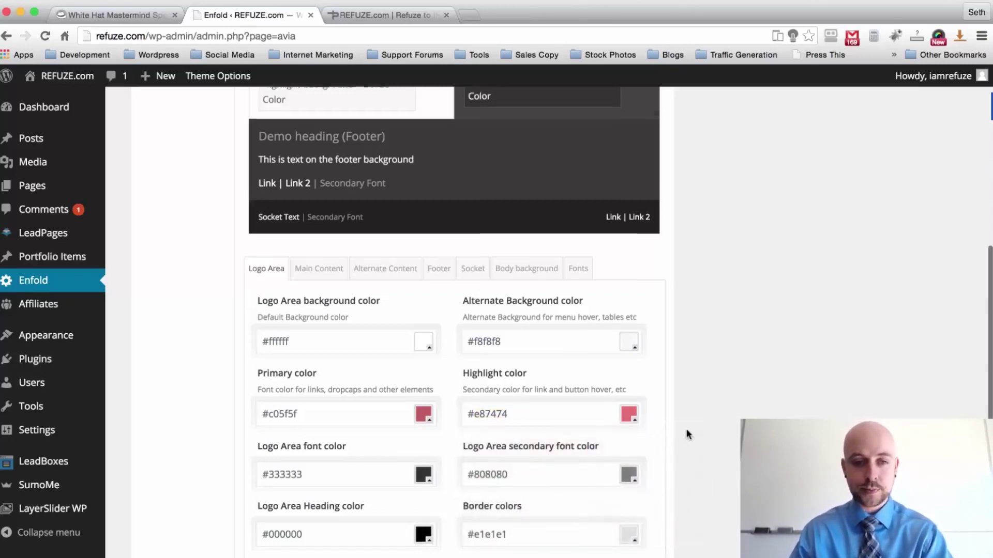
scroll(687, 434, up, 3)
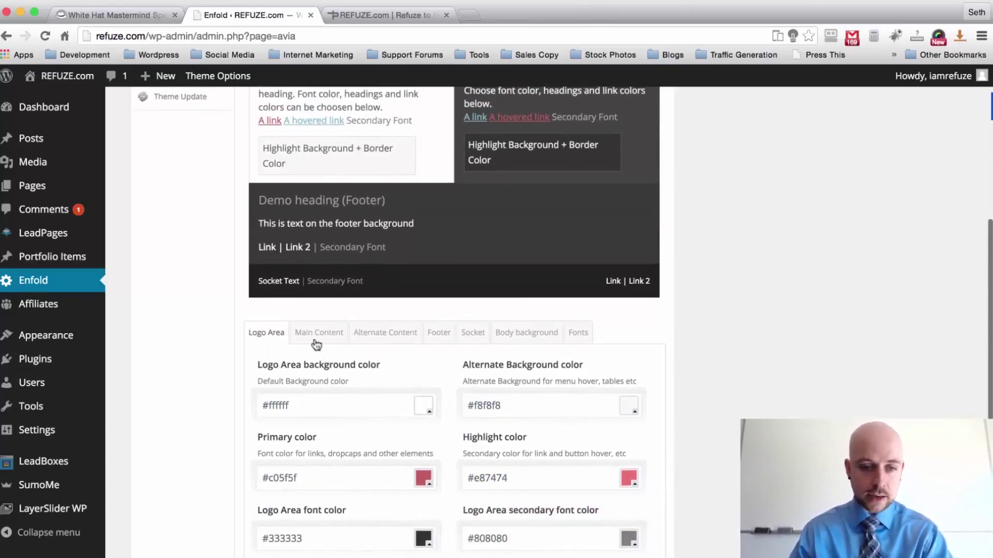
double_click(486, 480)
key(super+c)
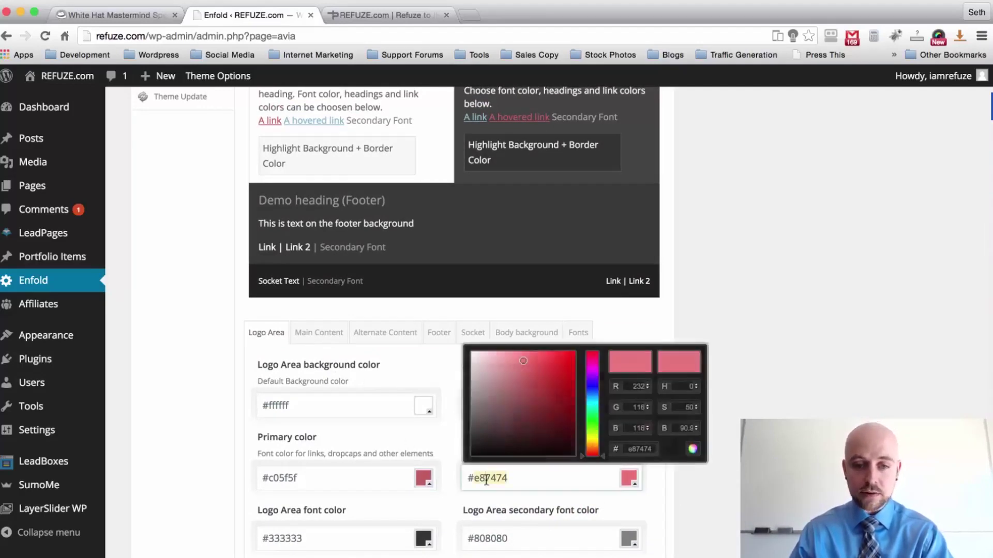
click(428, 369)
click(319, 334)
scroll(711, 249, down, 3)
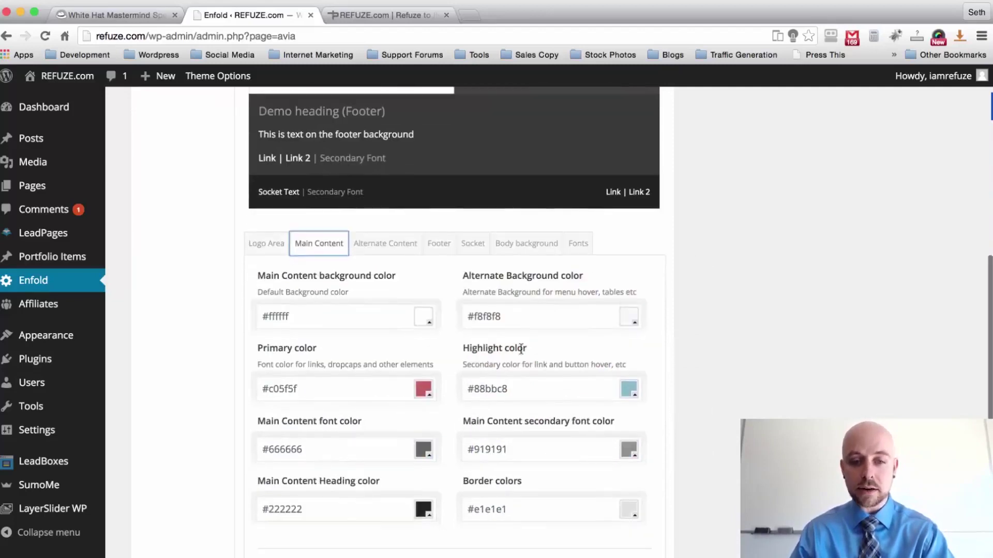
double_click(489, 388)
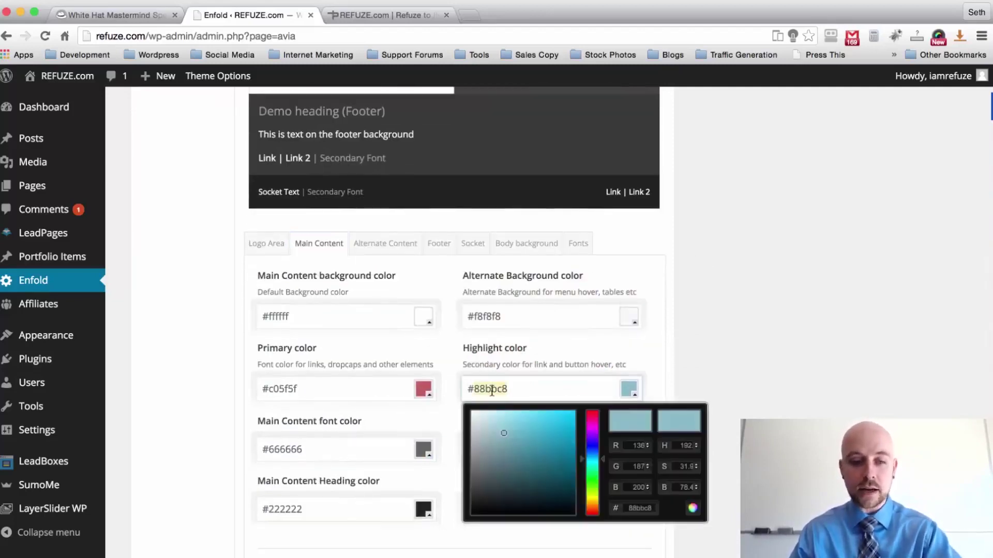
key(super+v)
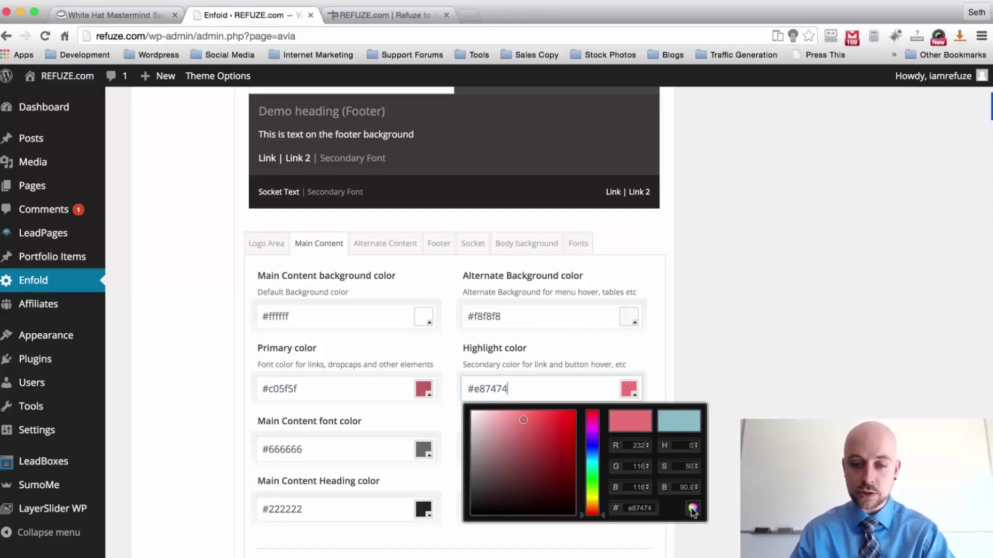
click(749, 390)
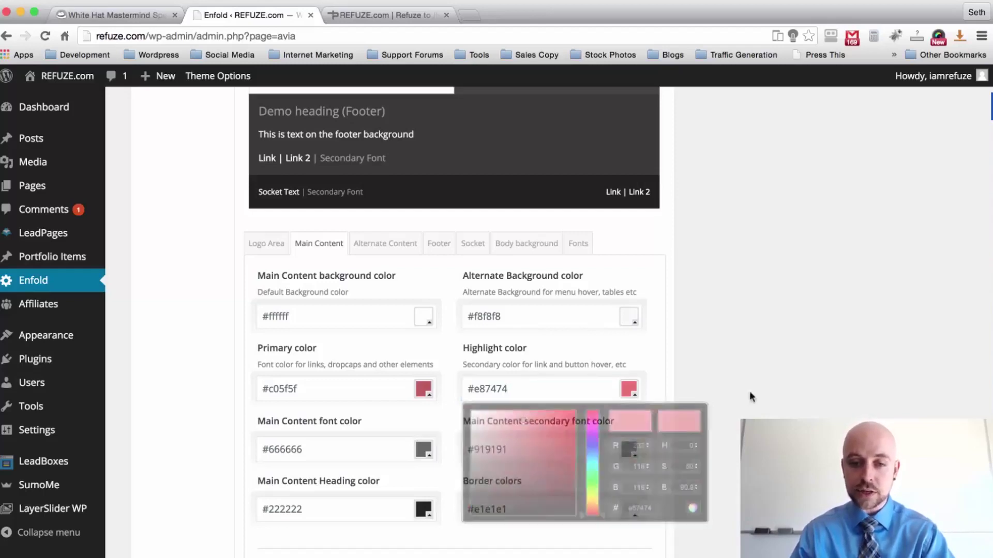
Set the Alternate Content primary color to the copied #e87474
click(381, 252)
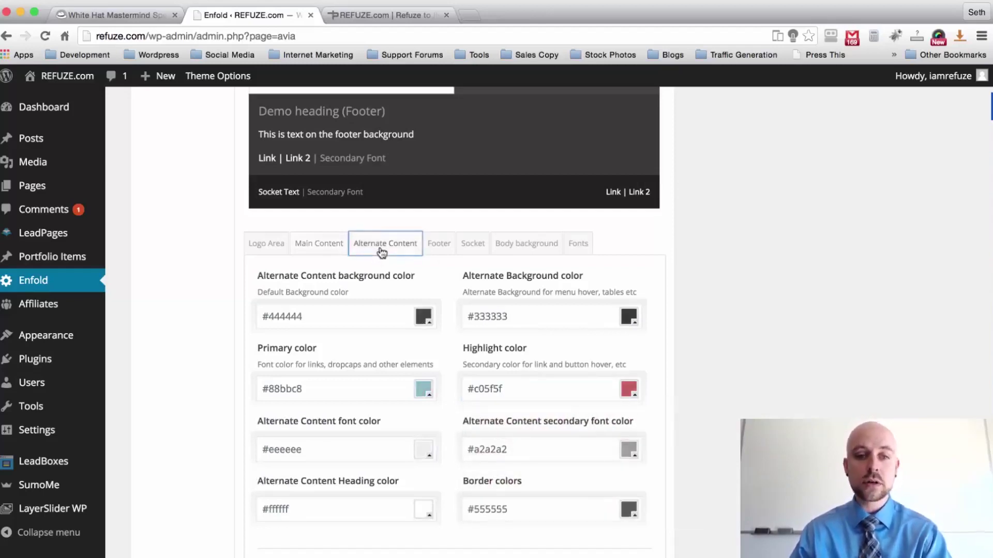
double_click(282, 391)
key(super+v)
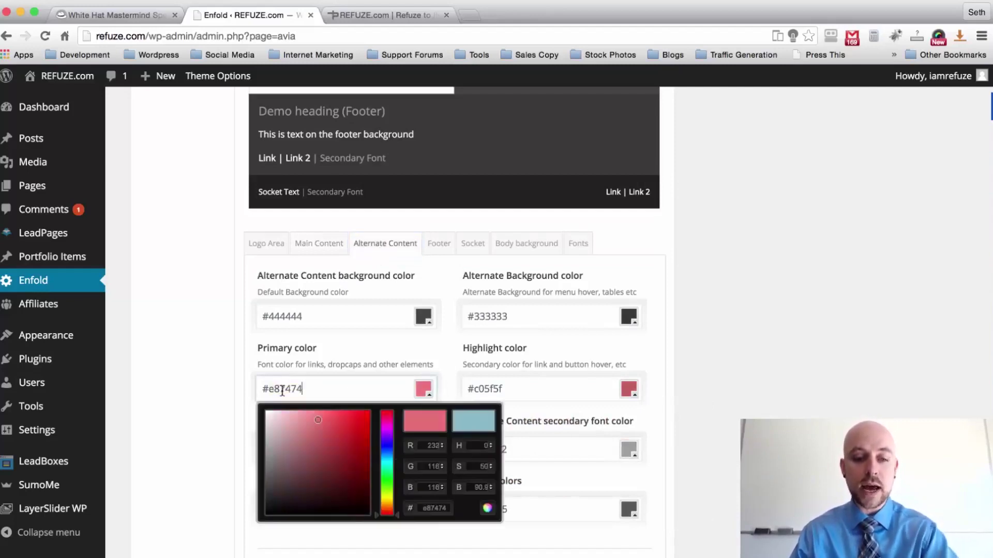
click(732, 411)
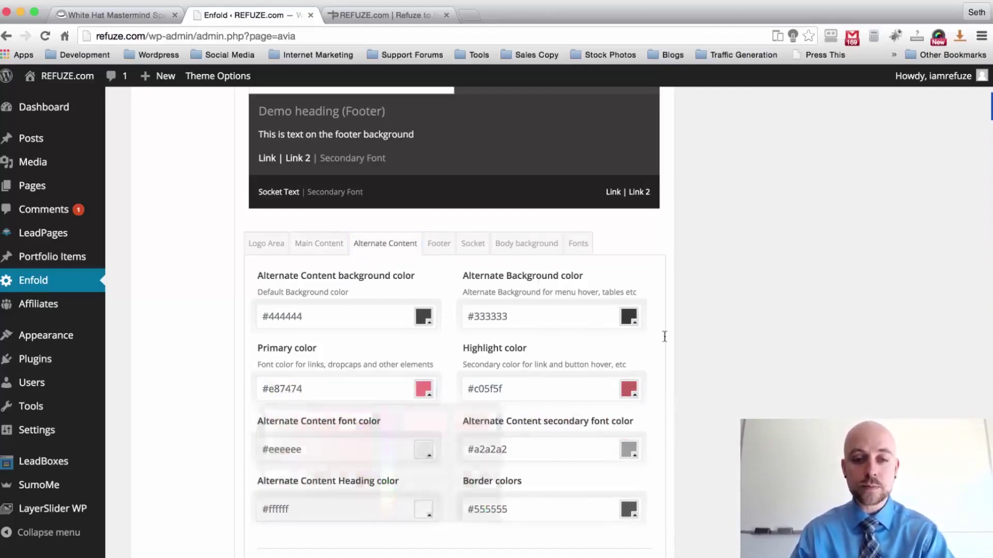
Look over the Footer color settings and the rough frontend preview of the color scheme
click(433, 248)
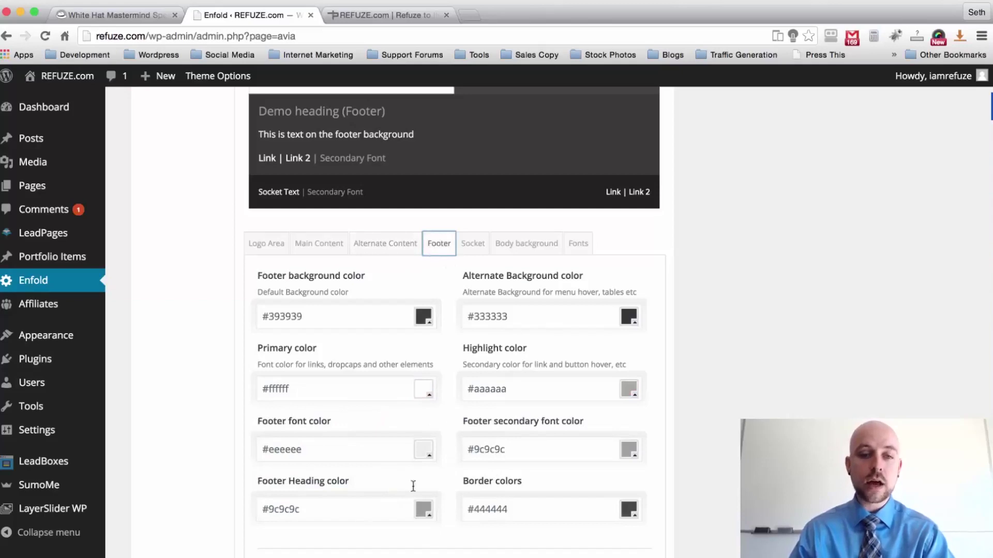
scroll(700, 234, up, 3)
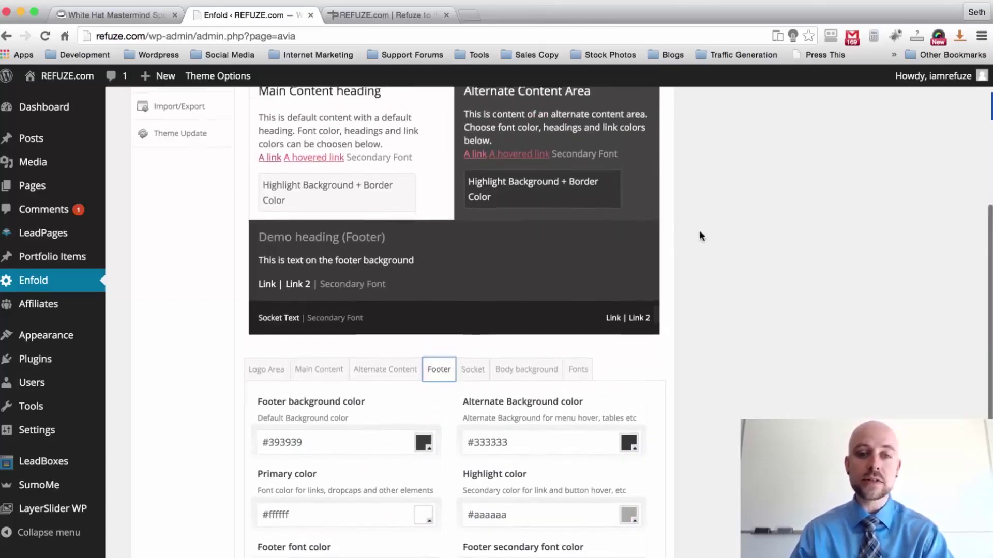
scroll(699, 235, up, 4)
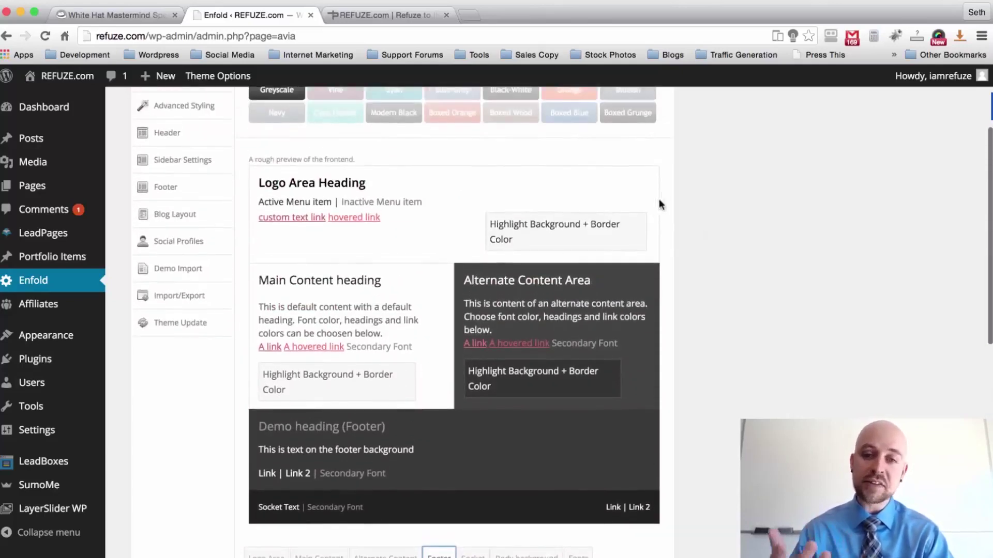
scroll(682, 170, down, 8)
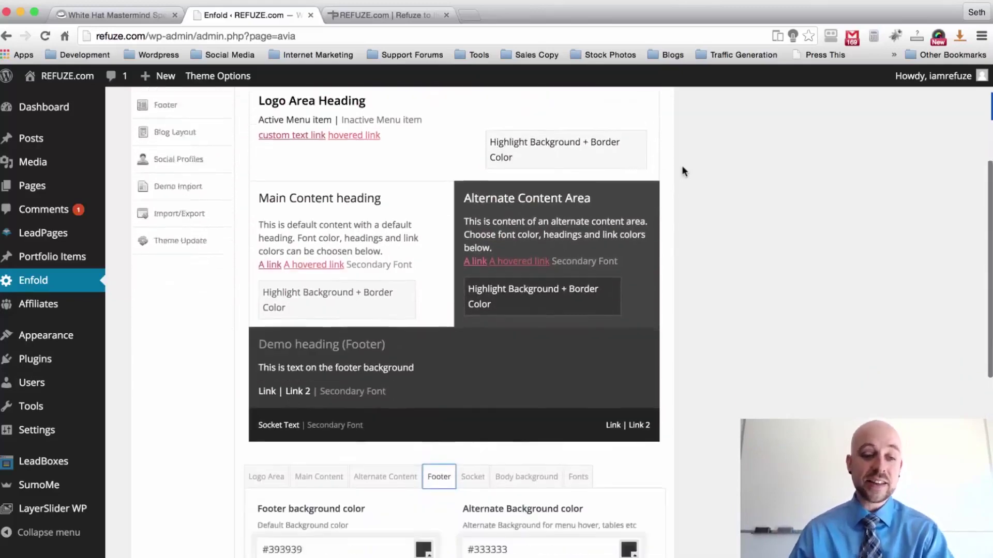
Save all the theme color changes and reload the REFUZE.com home page
scroll(682, 170, down, 5)
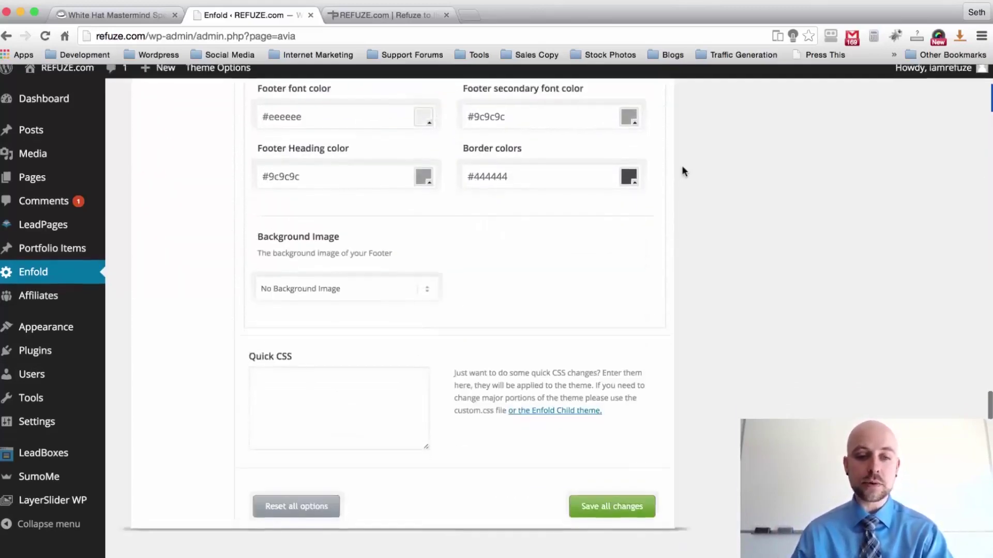
click(604, 513)
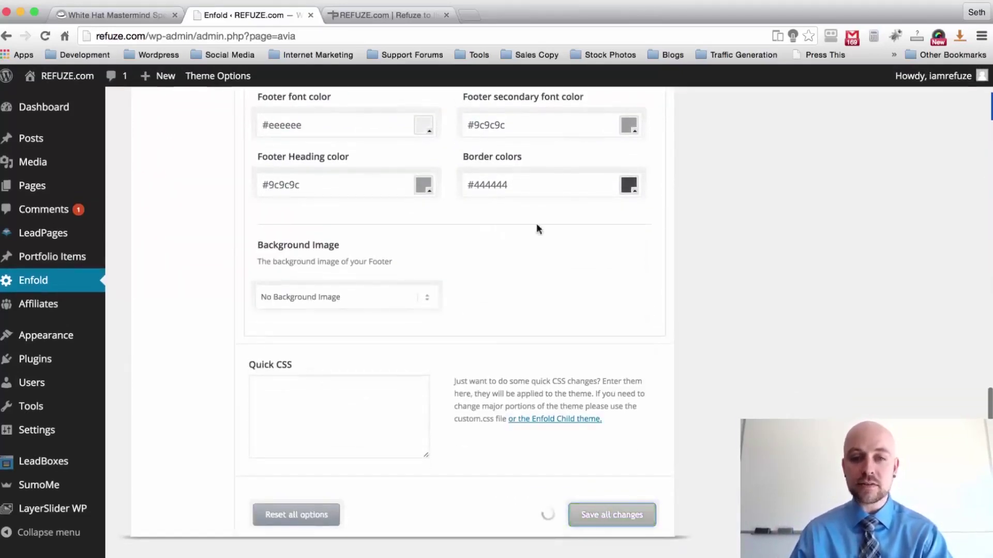
click(384, 15)
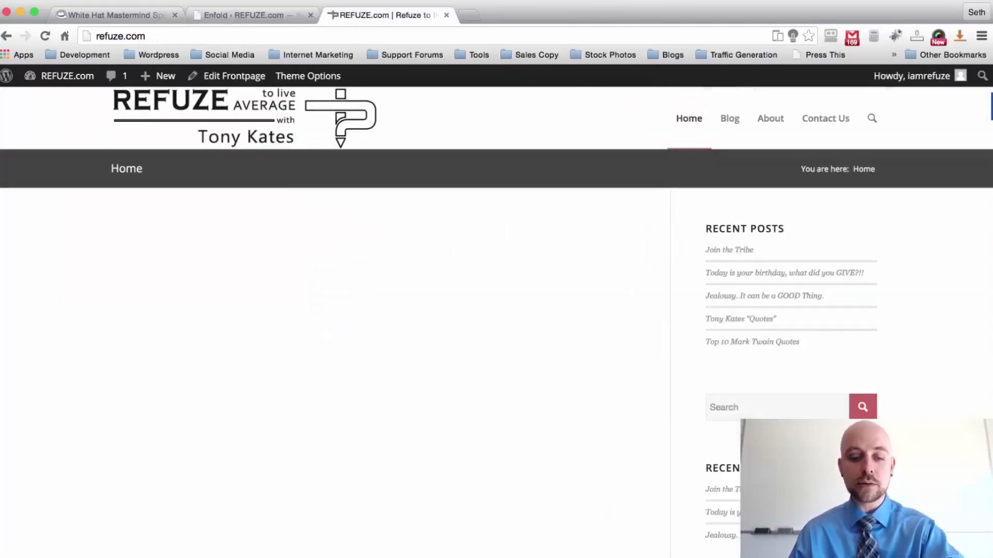
key(super+r)
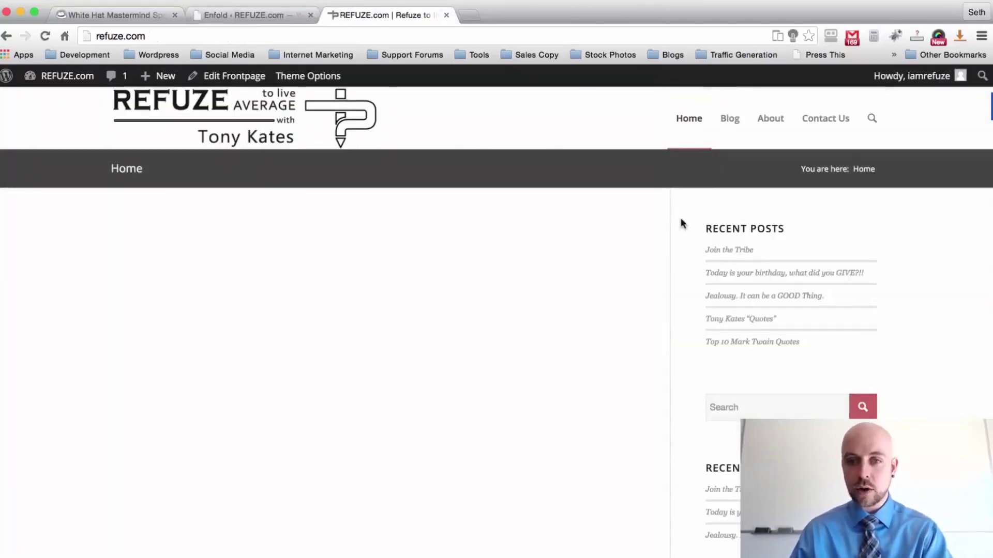
Check the header search box and the rest of the home page in the new color scheme
click(872, 119)
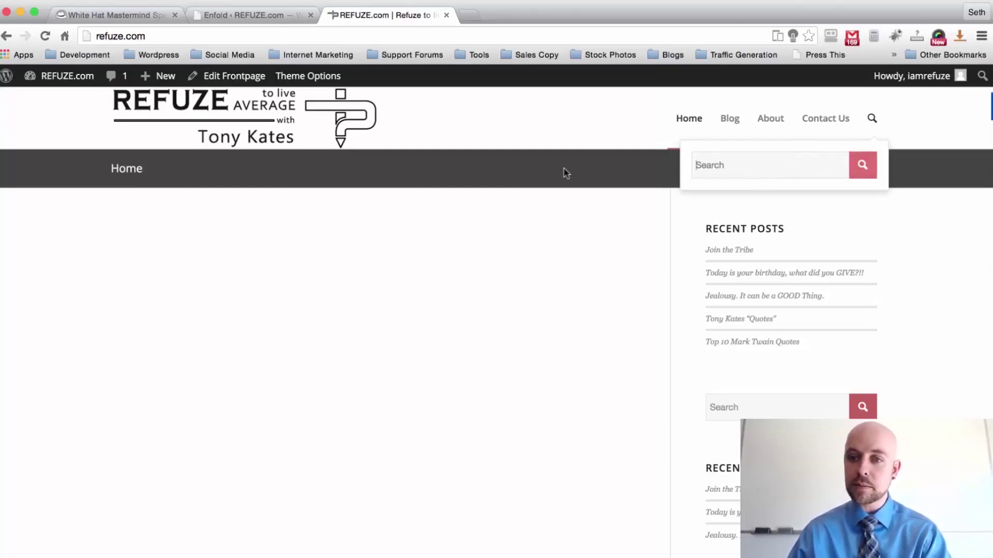
click(472, 171)
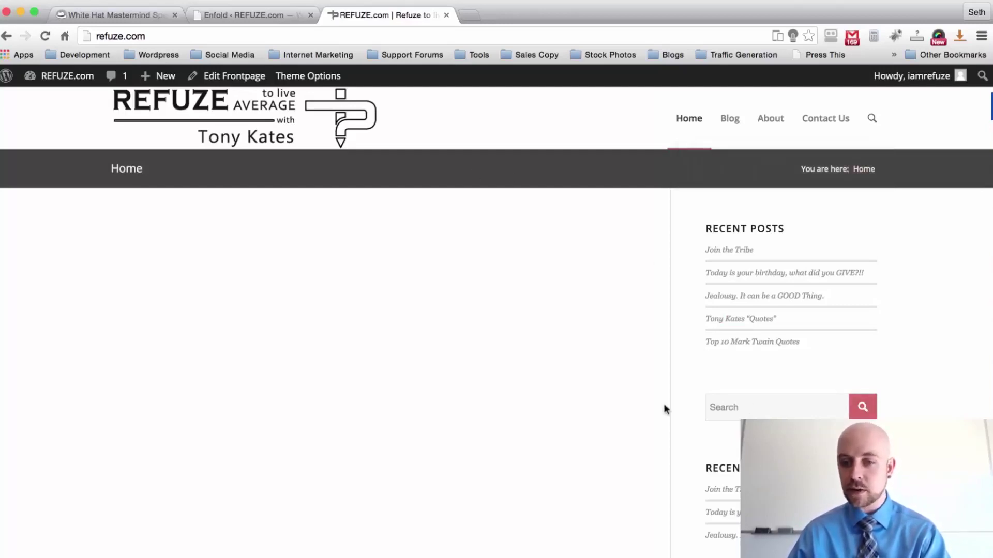
scroll(689, 315, down, 10)
scroll(689, 315, up, 10)
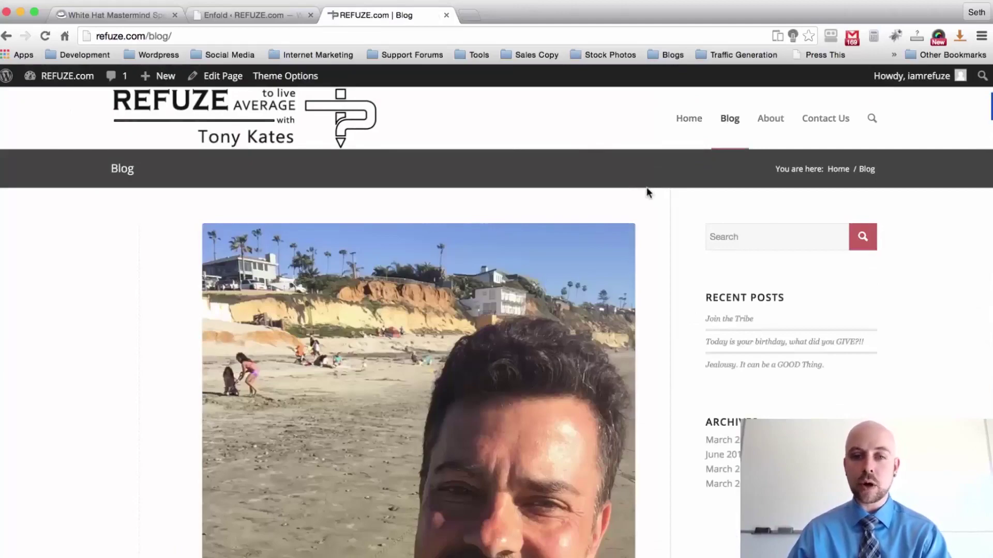
Examine the Blog page's link, quote and heading accents, down to the footer widget columns
scroll(647, 190, down, 10)
scroll(71, 218, down, 3)
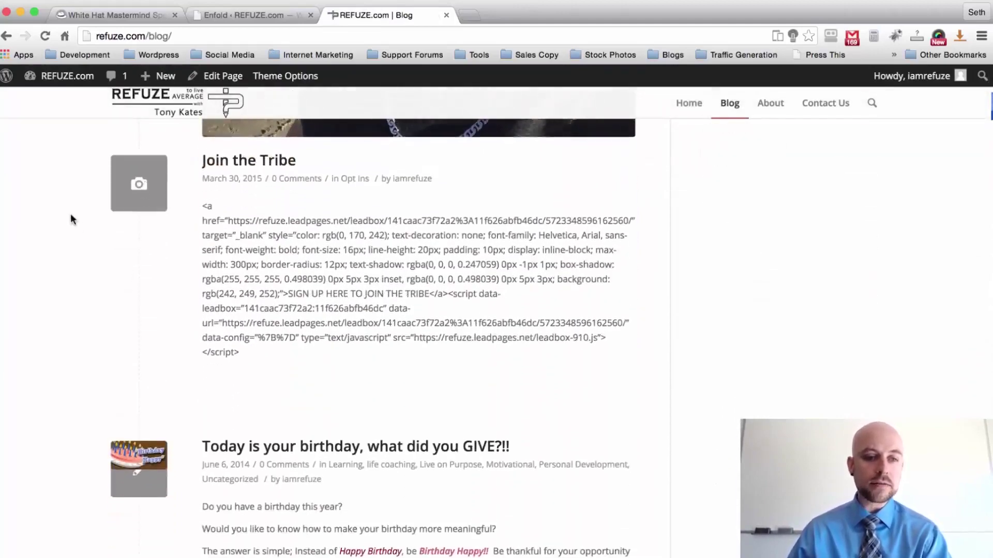
scroll(70, 219, down, 20)
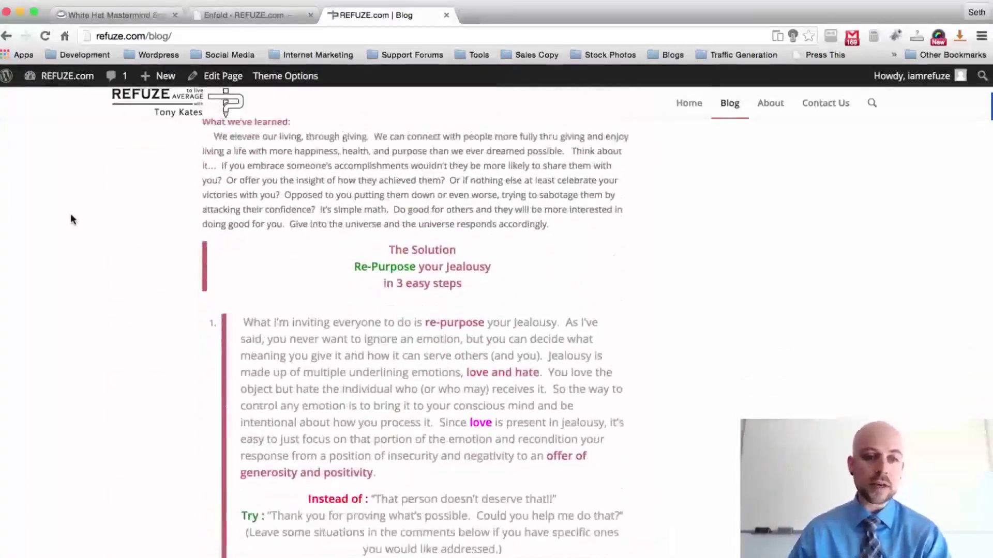
scroll(70, 220, down, 20)
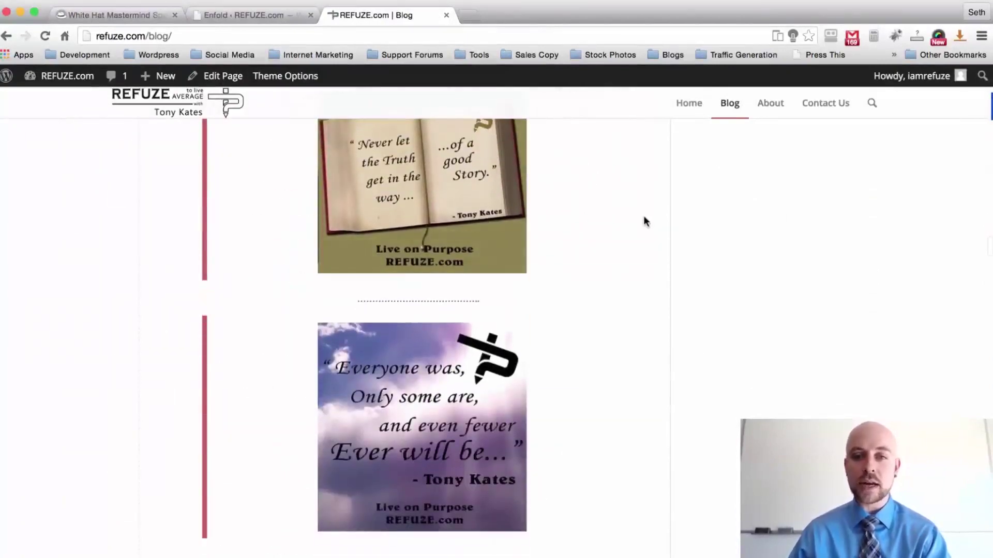
scroll(643, 221, down, 20)
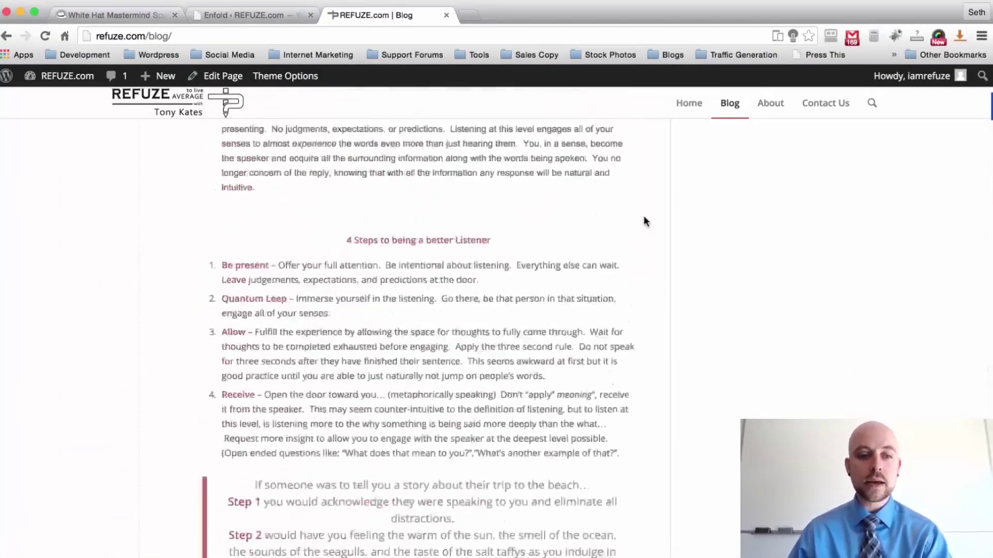
scroll(643, 221, down, 20)
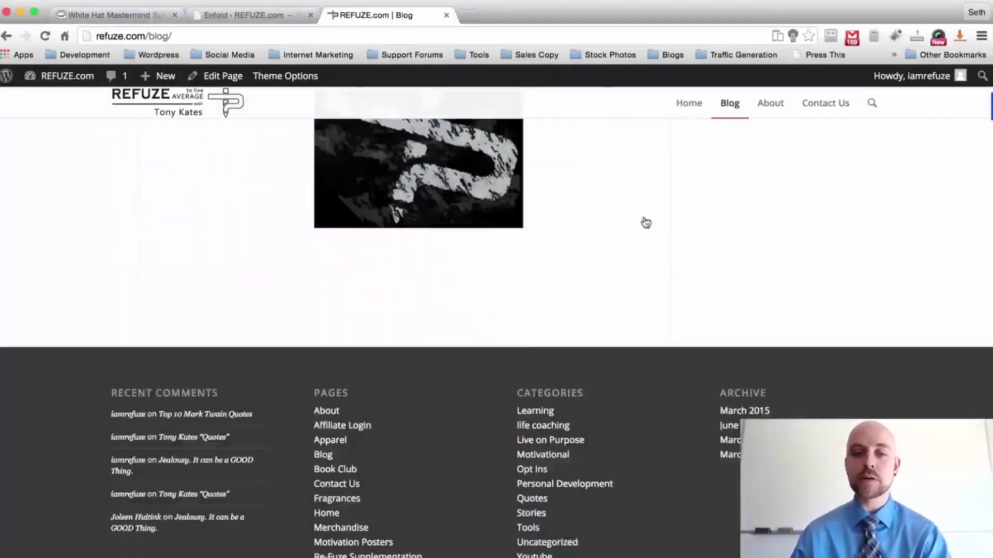
scroll(646, 222, down, 3)
scroll(646, 222, up, 20)
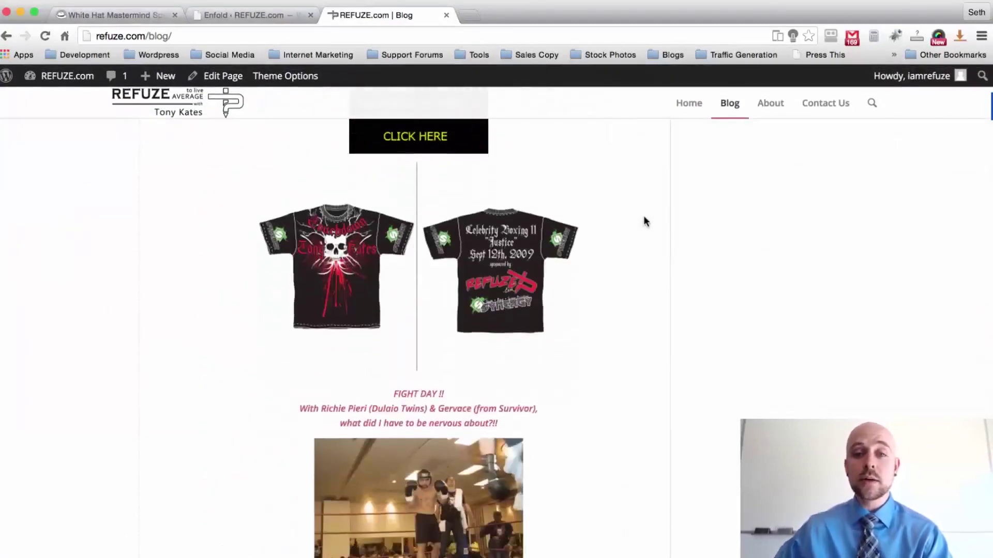
scroll(645, 223, down, 15)
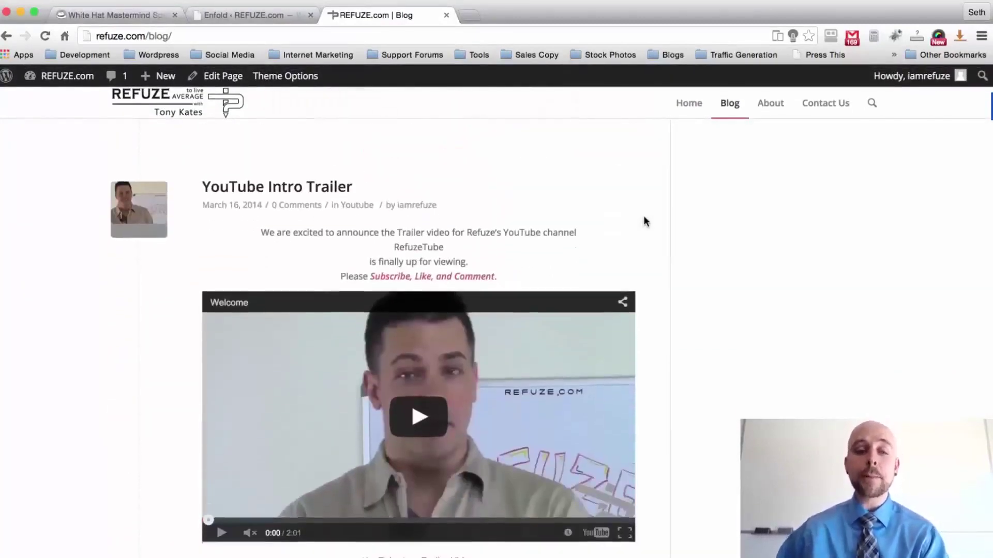
scroll(643, 222, down, 15)
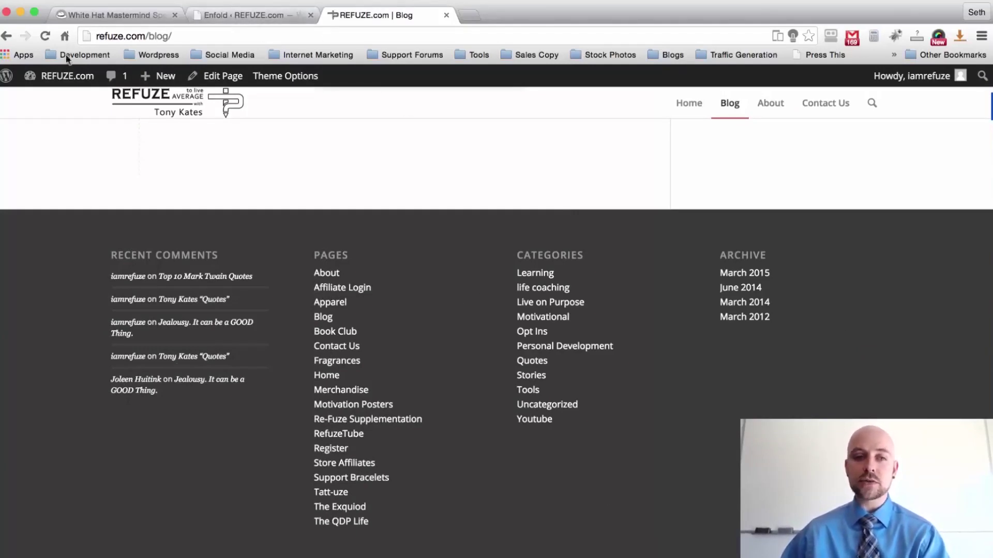
Return to the site admin and review the available widgets and footer areas on the Widgets page
click(254, 15)
scroll(586, 334, up, 15)
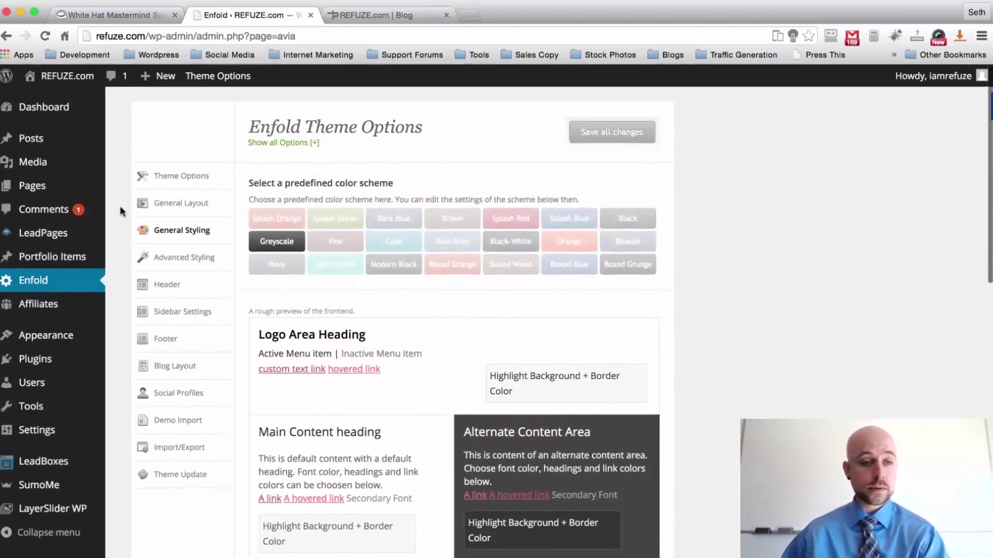
mouse_move(62, 336)
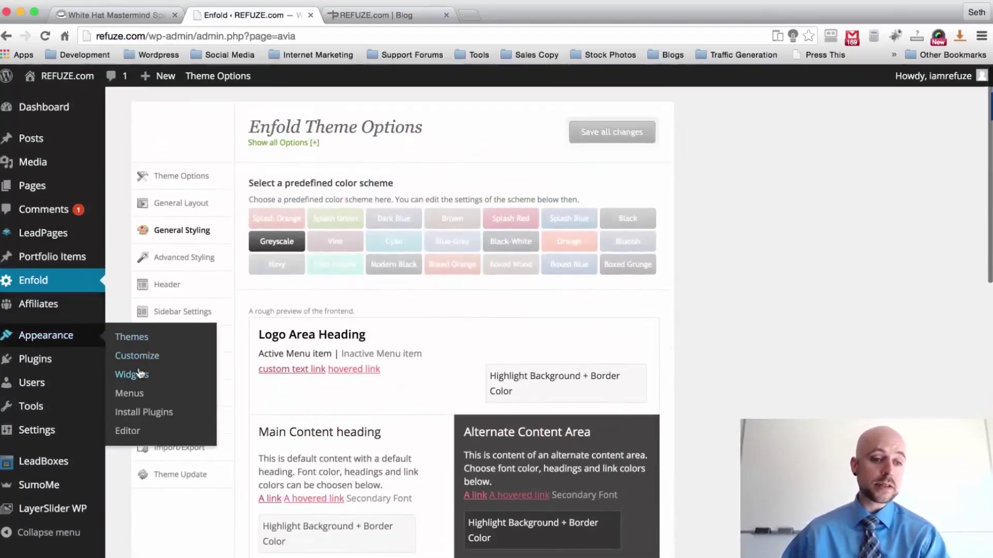
click(174, 369)
scroll(445, 409, down, 1)
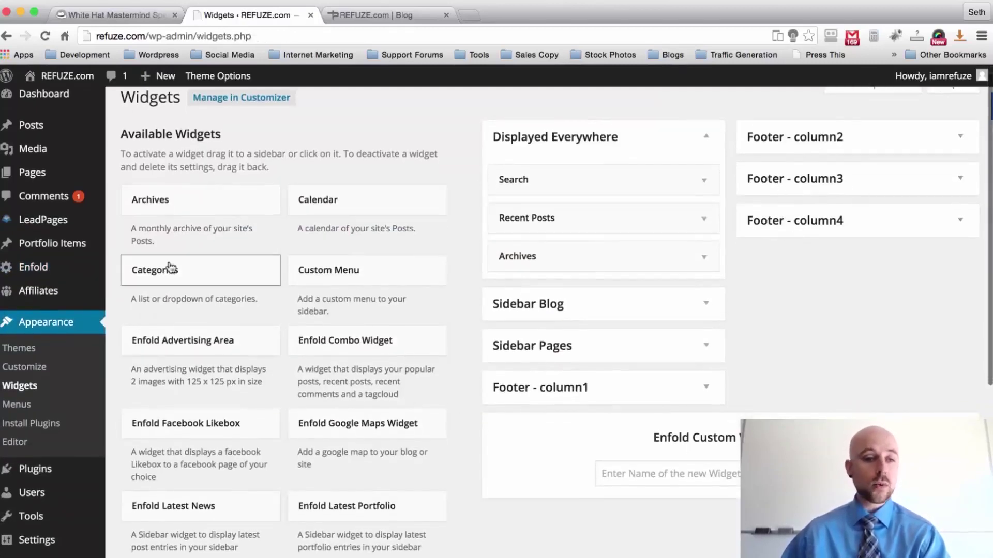
scroll(165, 267, down, 3)
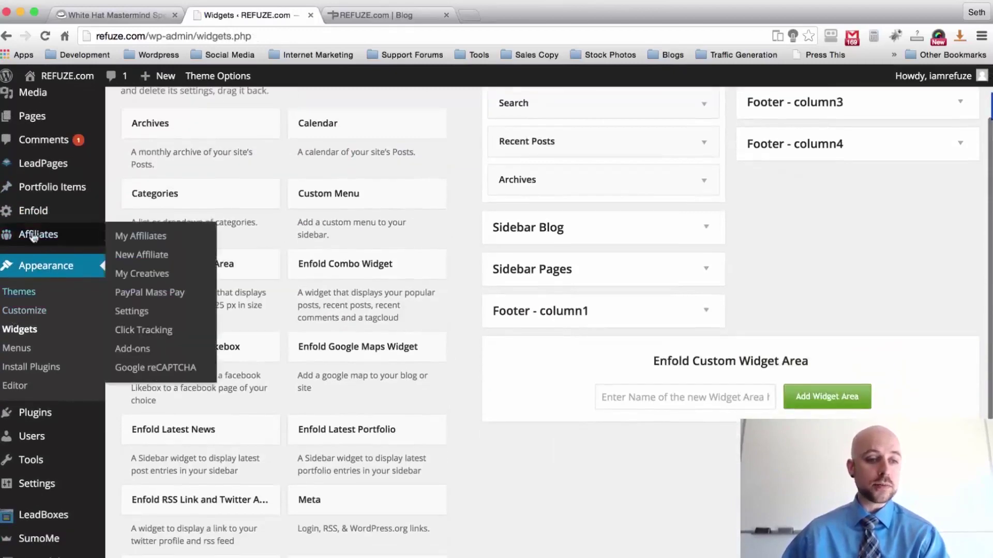
Set Enfold's Footer Columns option to 3 and save the theme options
click(36, 212)
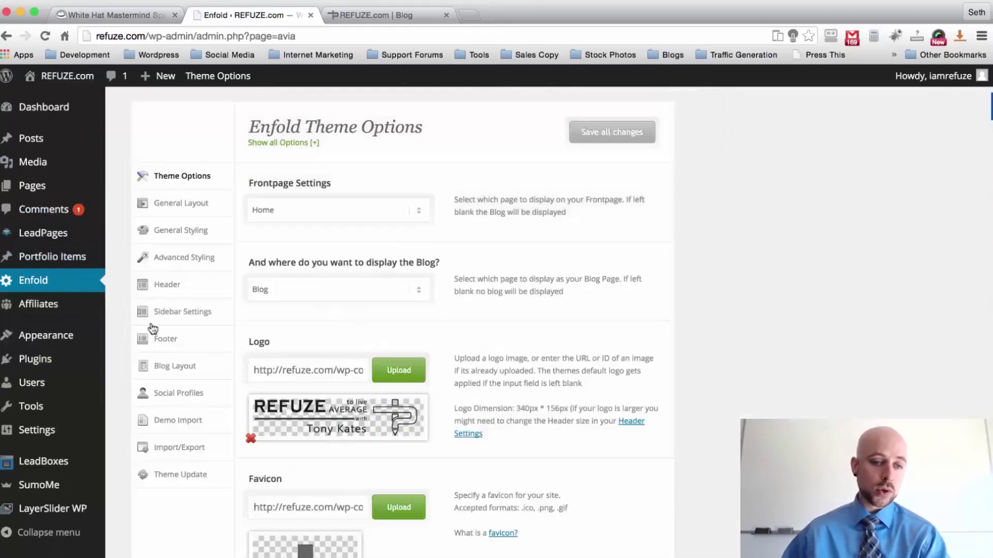
click(165, 339)
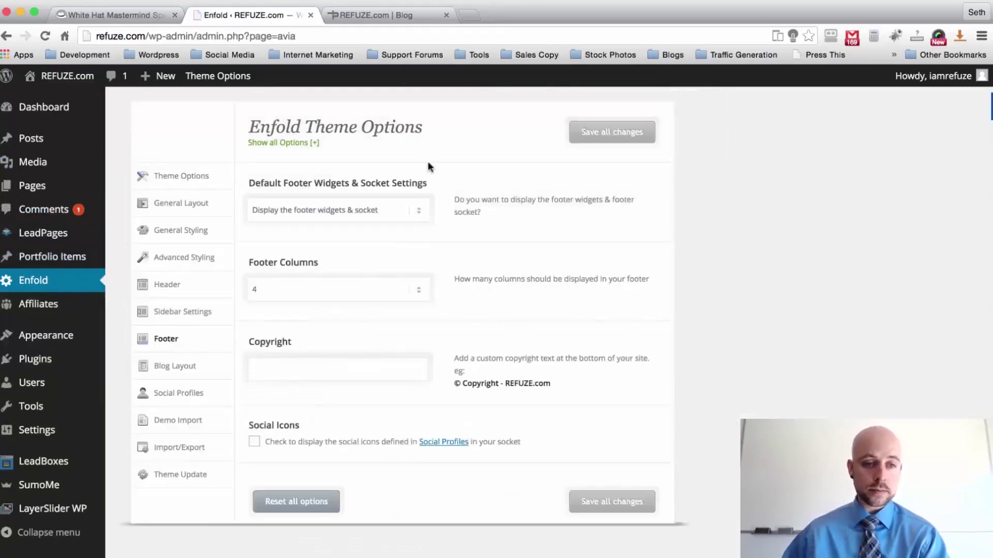
click(418, 289)
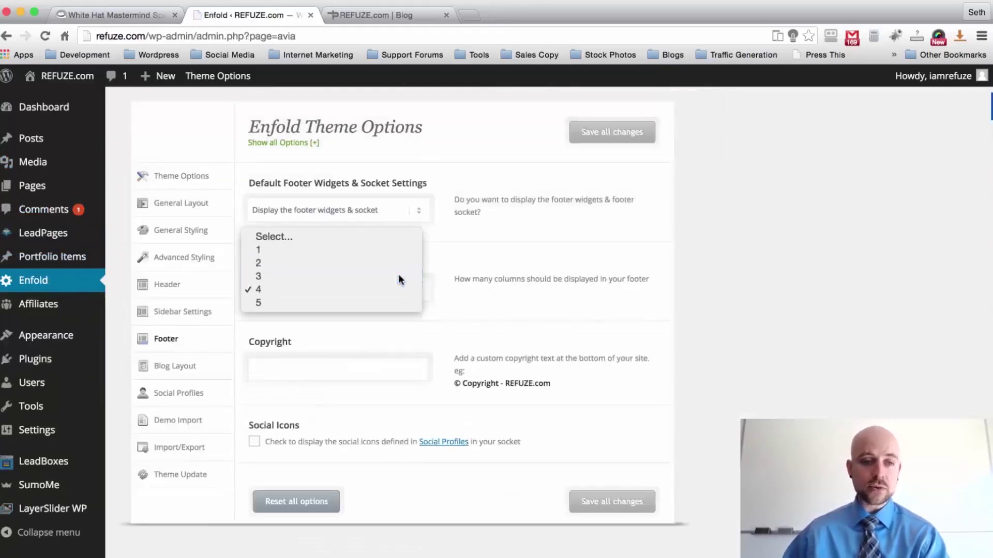
click(398, 275)
click(605, 135)
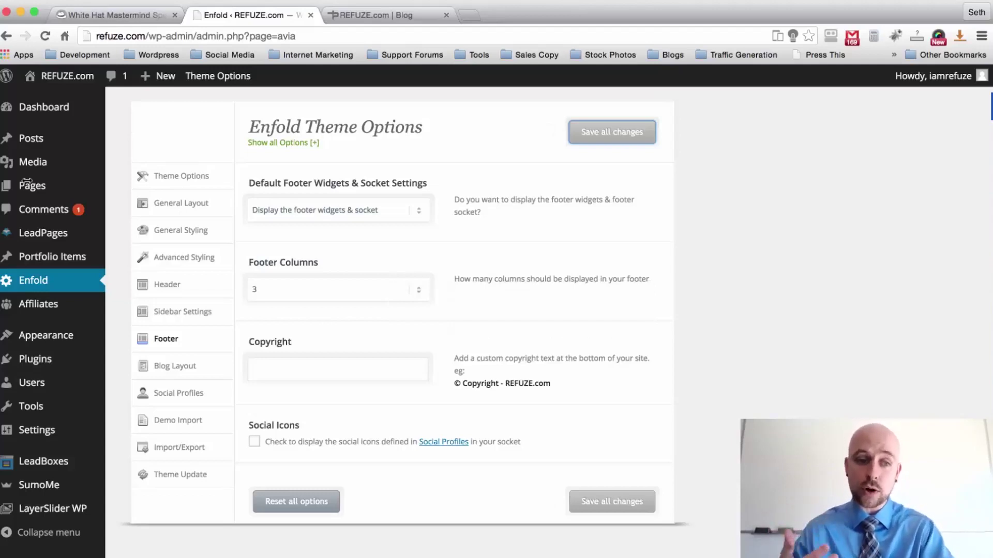
Add the Enfold Combo Widget to the Footer - column3 widget area and collapse its settings
mouse_move(30, 333)
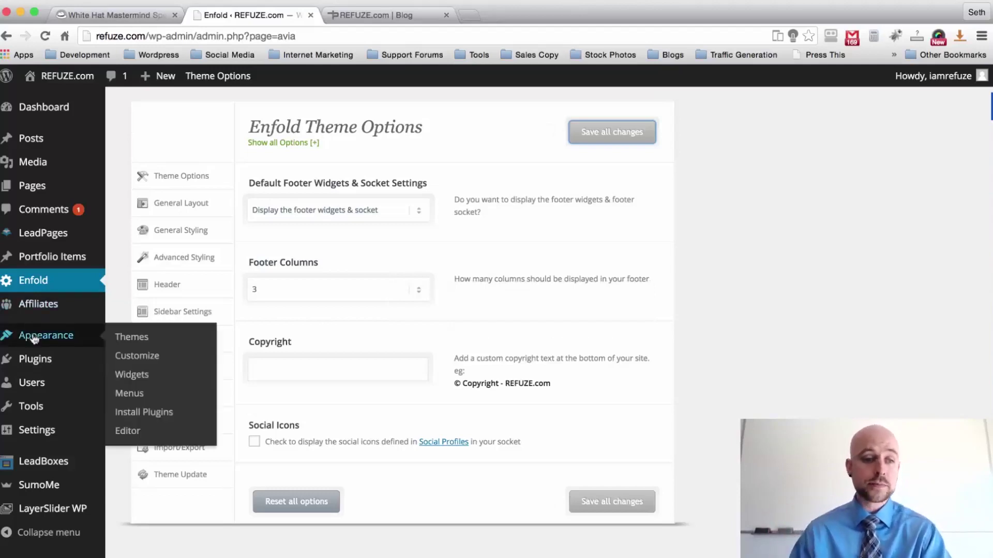
click(133, 377)
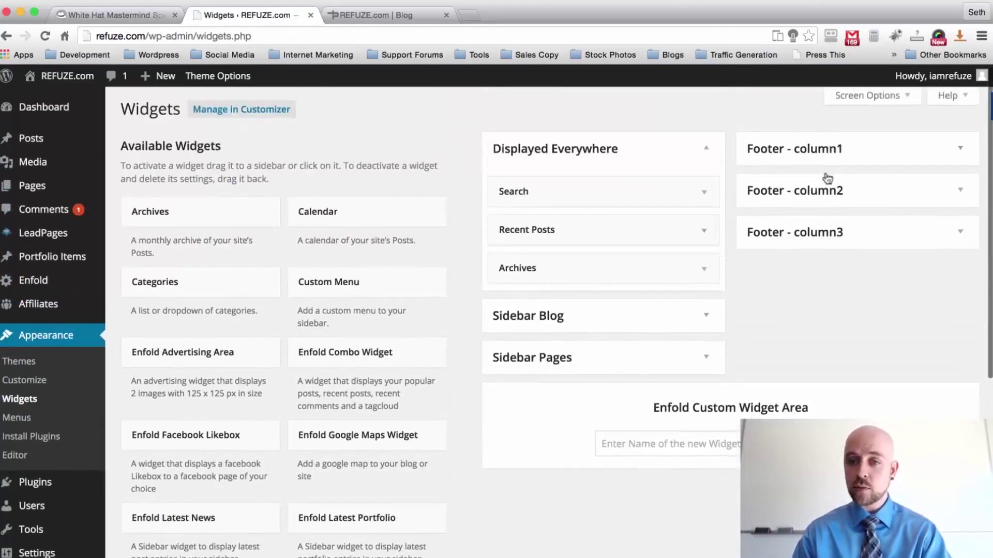
scroll(275, 249, down, 5)
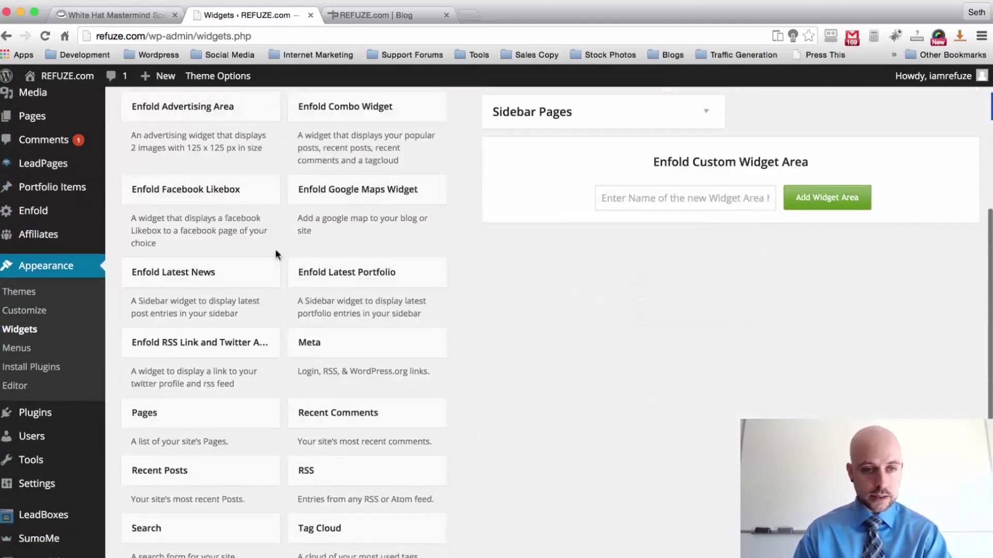
scroll(279, 208, up, 5)
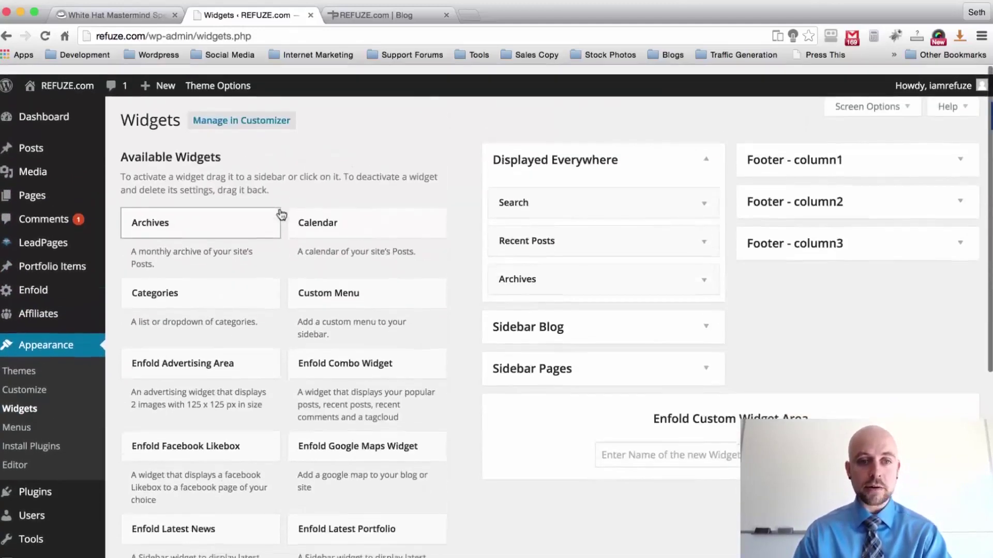
drag(350, 365, 756, 189)
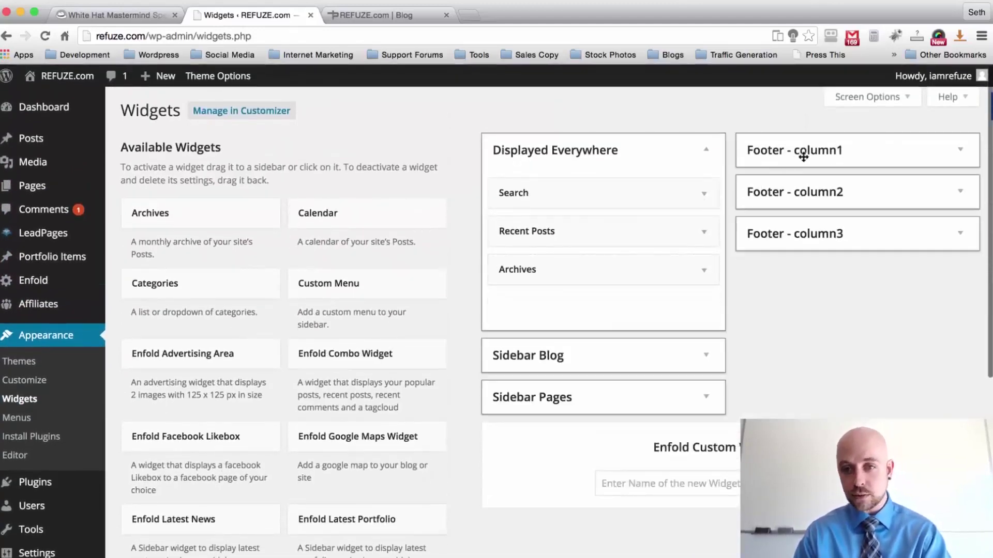
drag(804, 156, 843, 238)
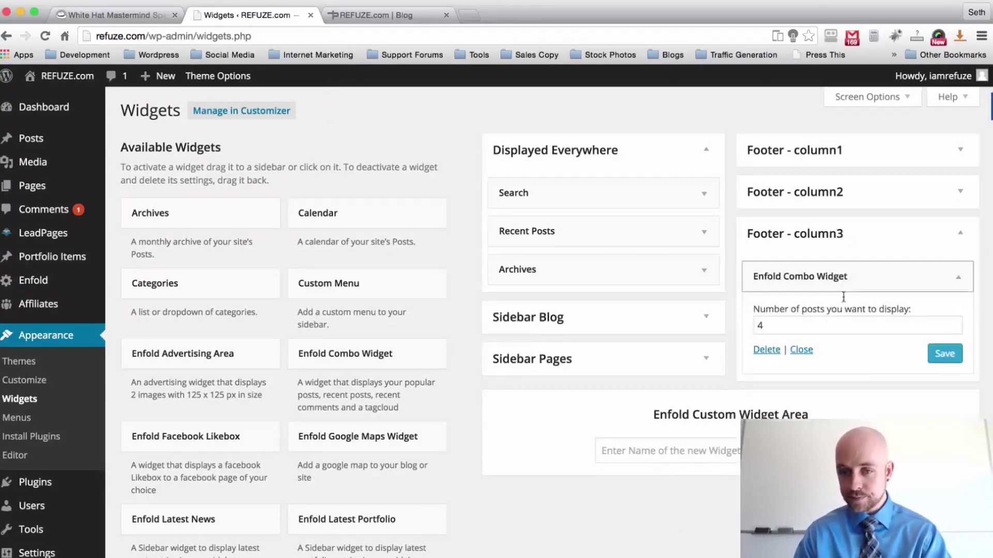
double_click(773, 328)
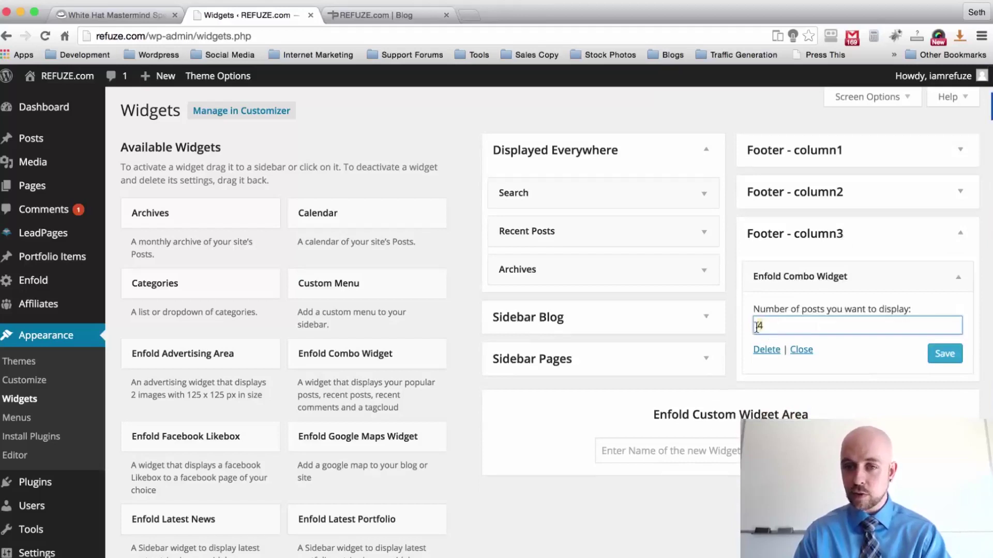
click(960, 280)
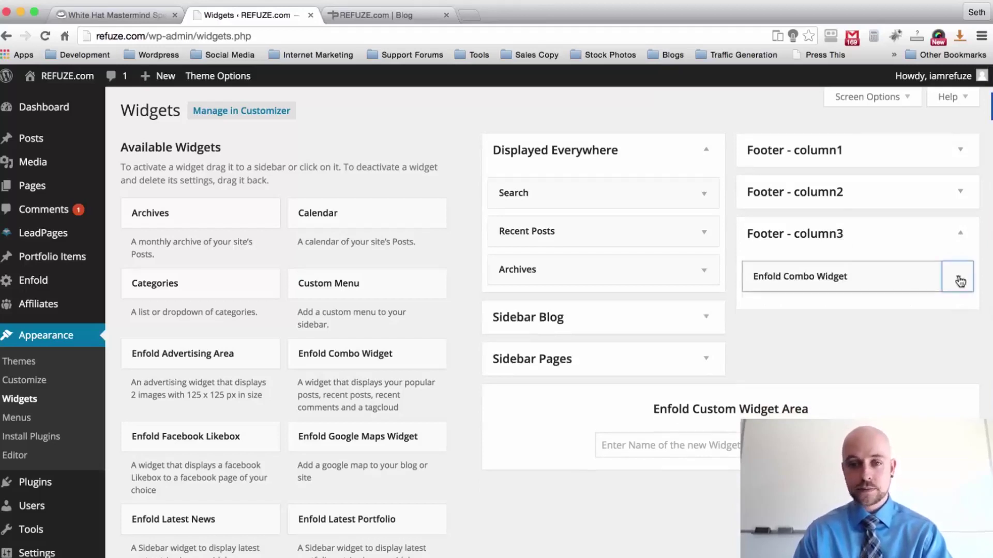
Add a Search widget to Footer - column2 and place a Categories widget below it
scroll(466, 192, down, 1)
scroll(480, 170, down, 8)
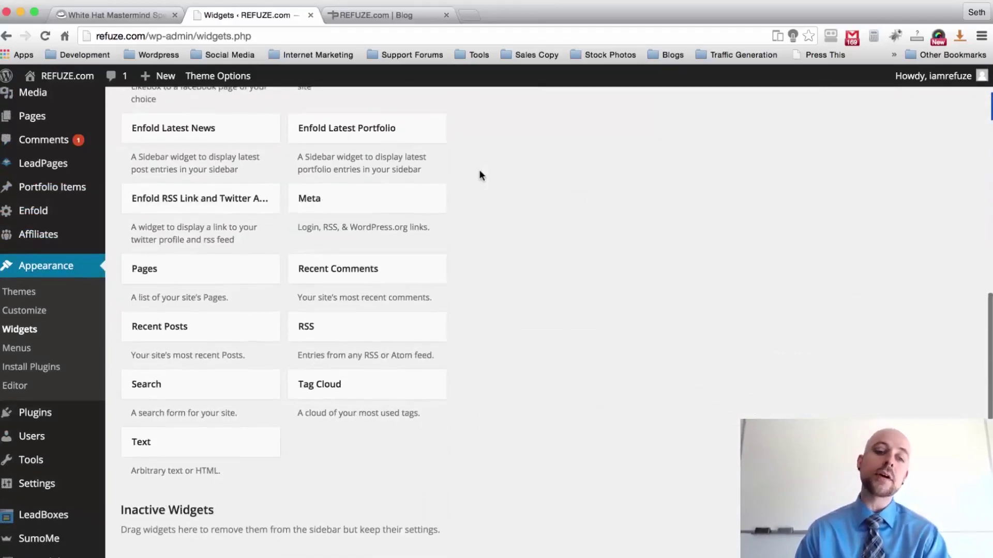
scroll(176, 389, up, 6)
scroll(714, 290, up, 2)
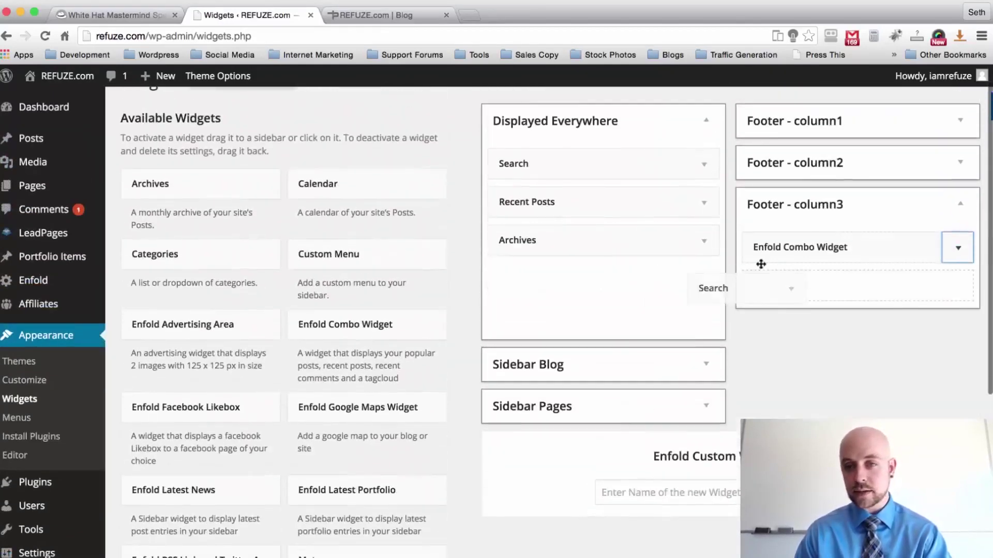
click(815, 171)
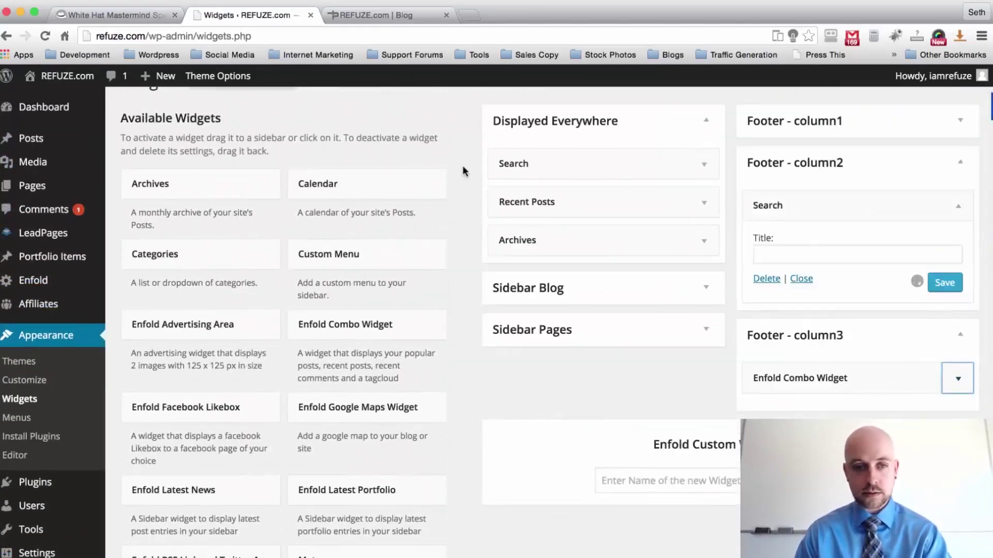
scroll(310, 171, down, 2)
drag(215, 157, 809, 221)
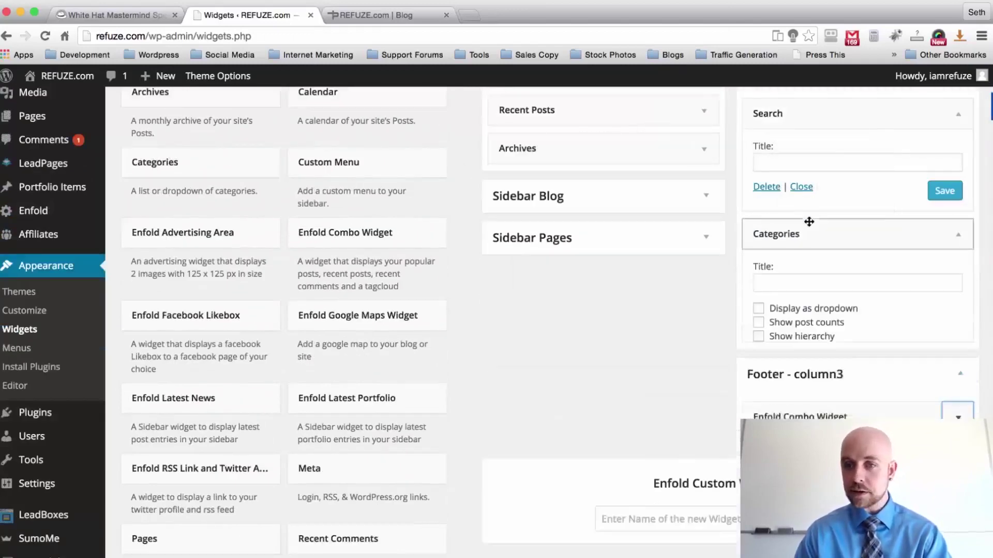
Collapse the settings of the Categories and Search widgets in Footer - column2
scroll(807, 320, up, 1)
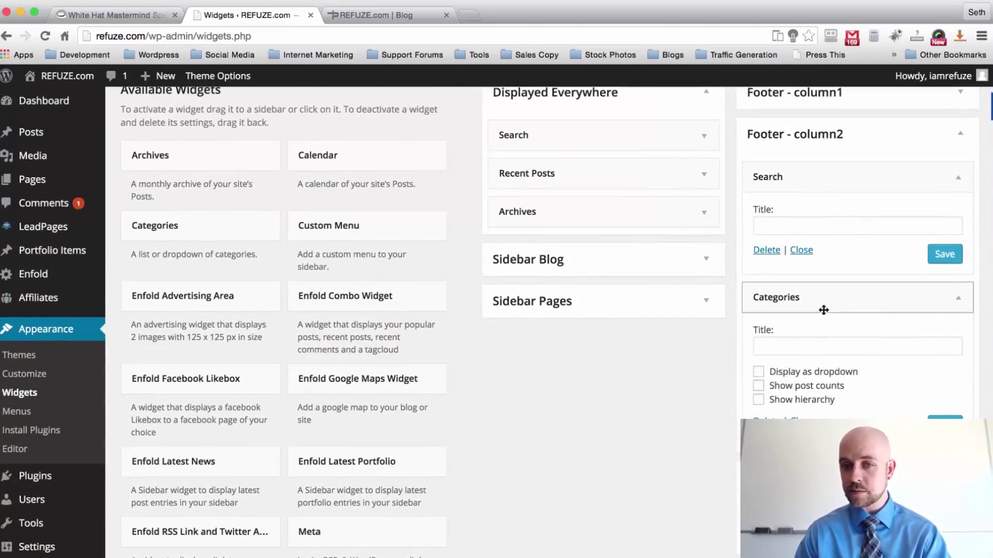
click(961, 302)
click(960, 300)
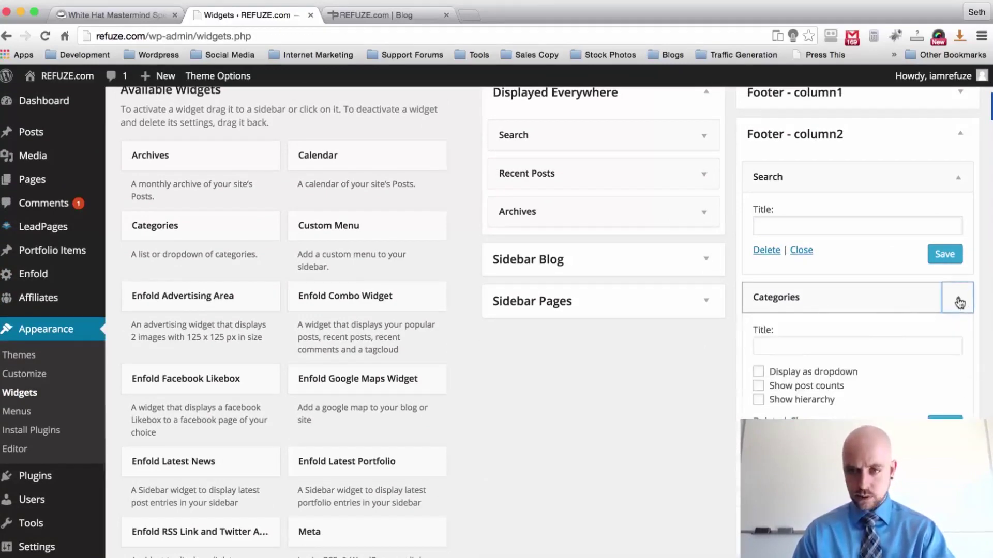
click(960, 299)
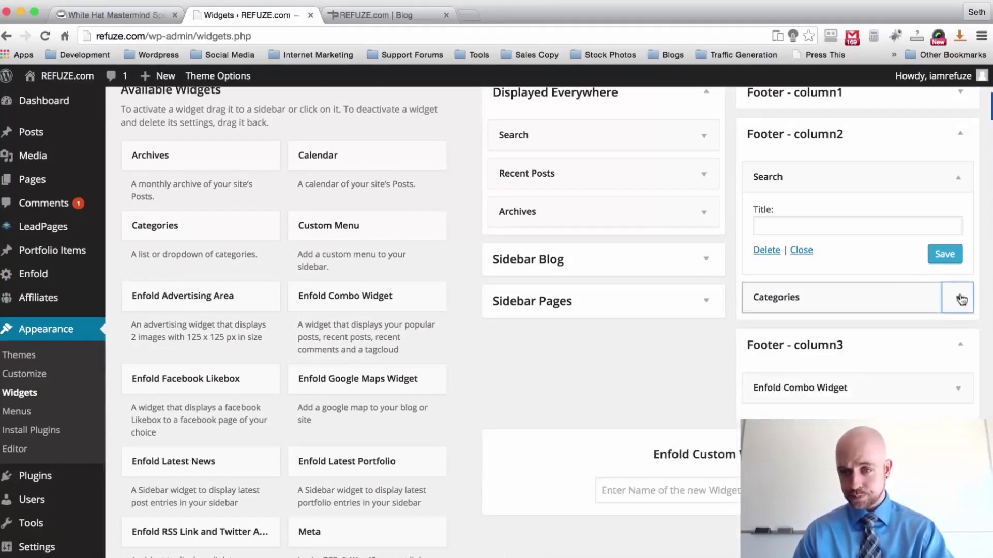
click(961, 298)
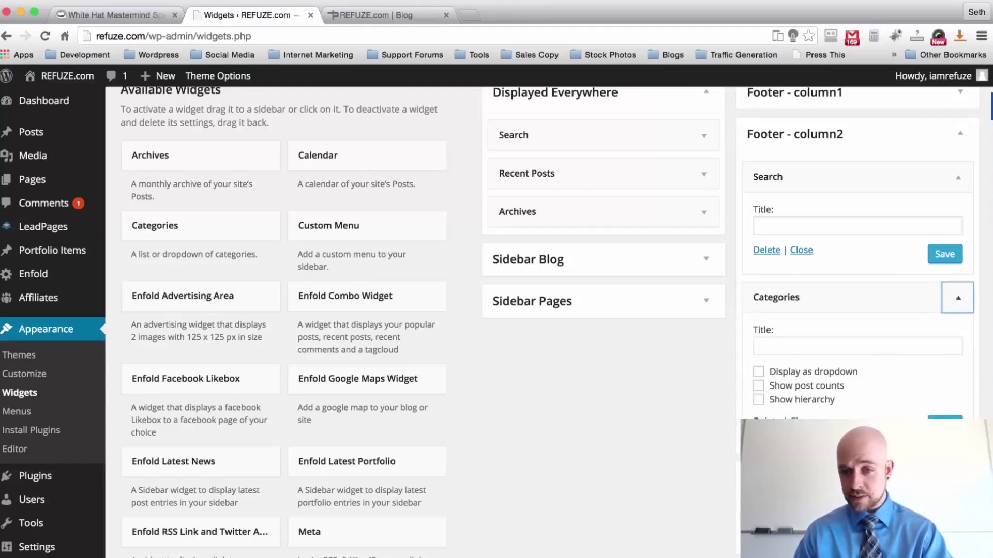
click(958, 298)
scroll(959, 289, up, 2)
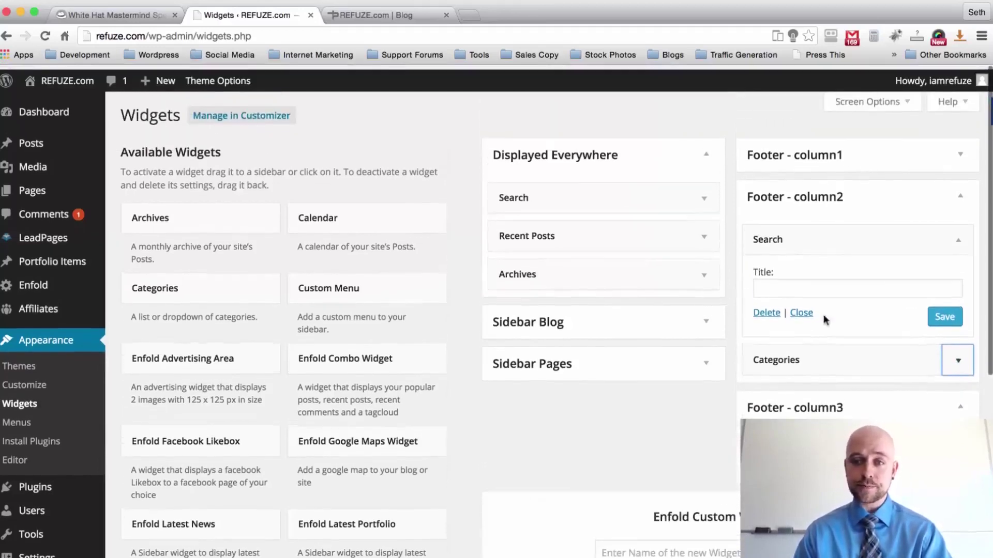
click(960, 238)
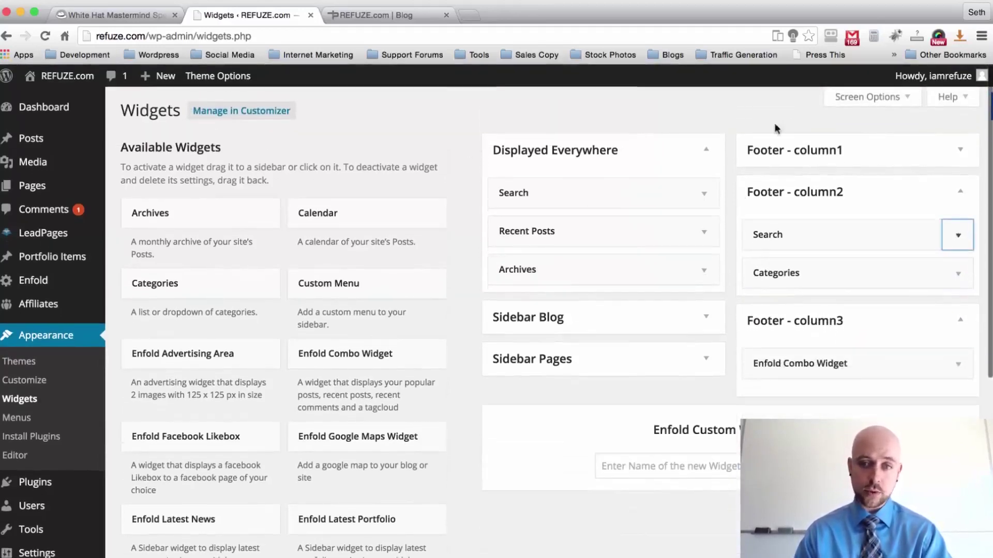
Add a Text widget to the Footer - column1 area and title it "About Refuze"
scroll(461, 137, down, 5)
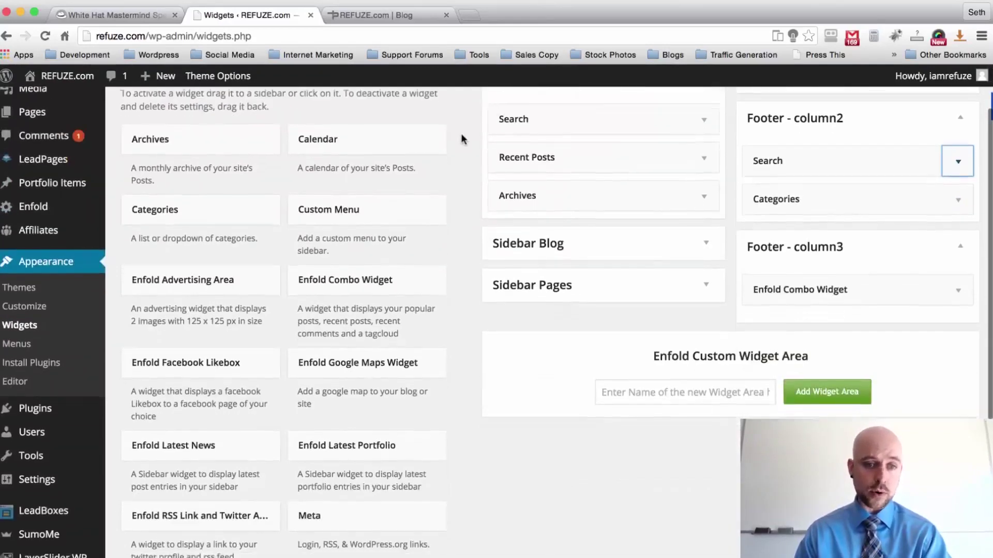
scroll(461, 132, down, 10)
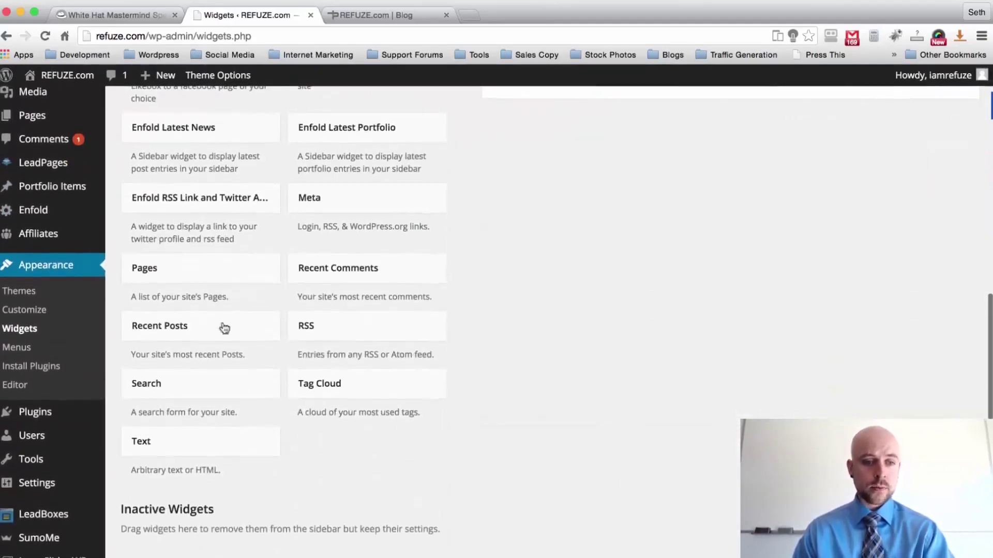
scroll(384, 373, up, 15)
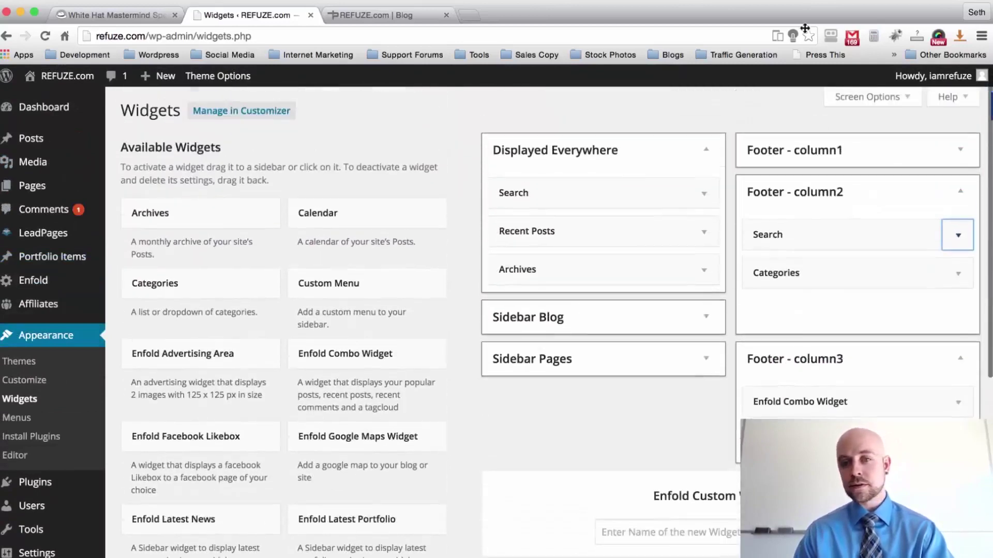
click(805, 149)
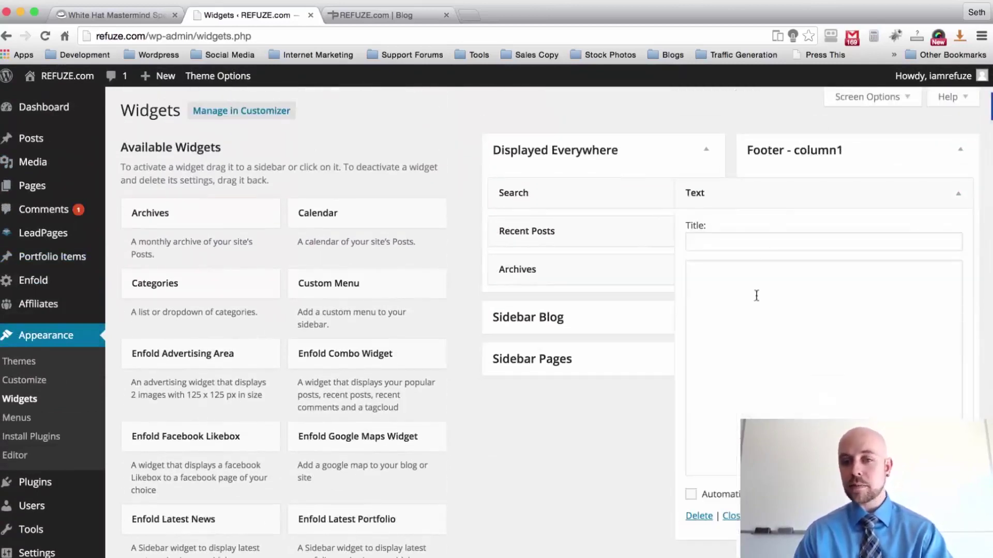
click(758, 243)
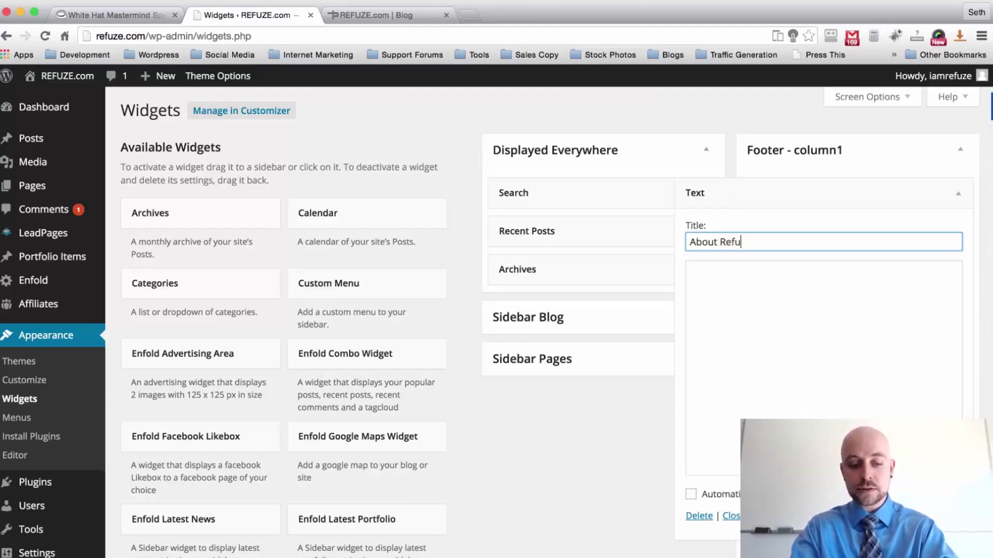
click(755, 288)
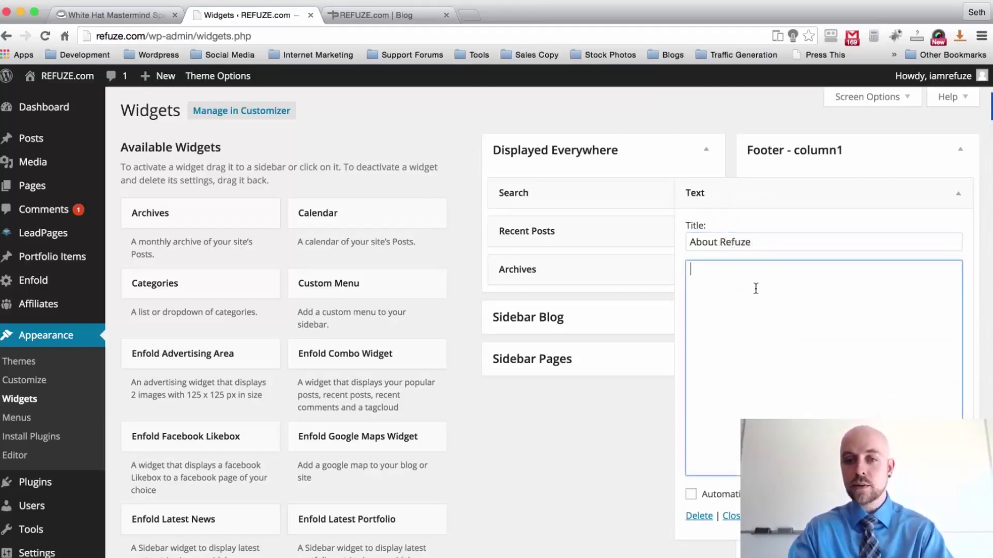
Search for "dummy text" in a new browser tab, open blindtextgenerator.com and copy the first four lines of Lorem ipsum
click(469, 15)
text(dumm)
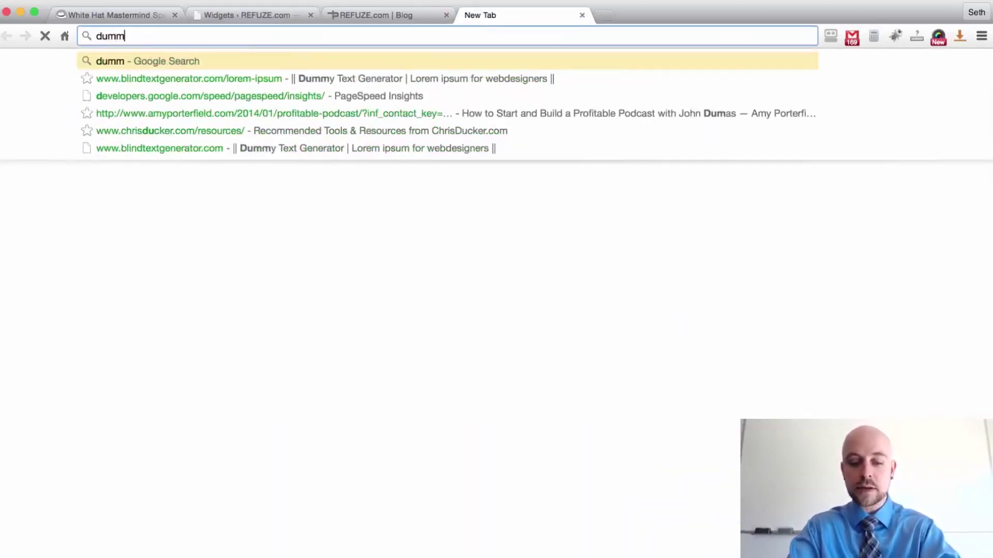
text(y text)
key(Return)
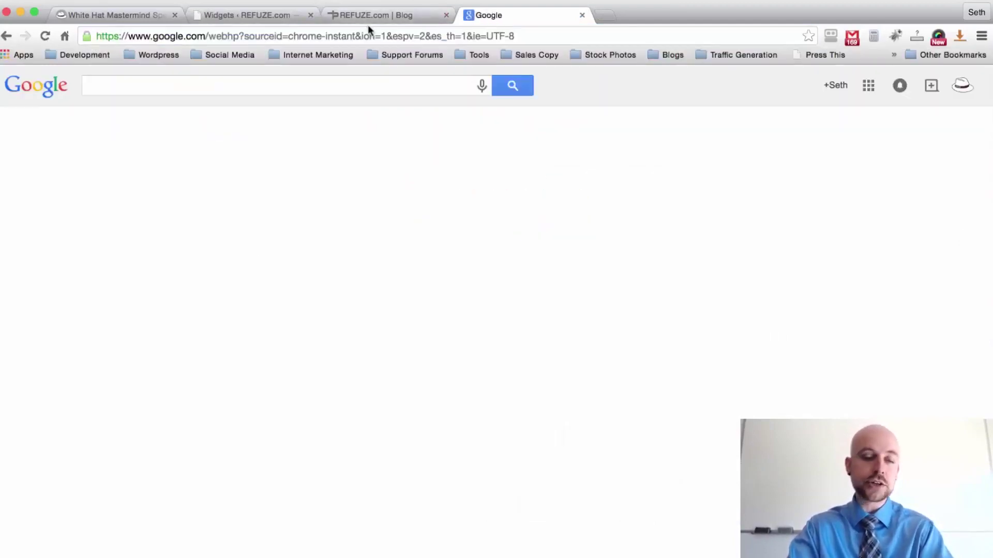
click(141, 192)
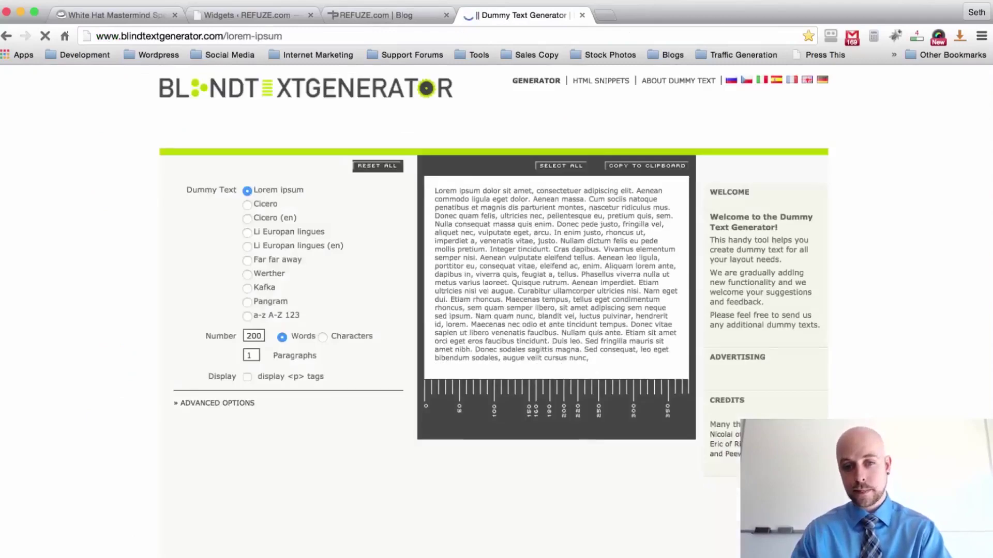
drag(673, 216, 430, 193)
key(super+c)
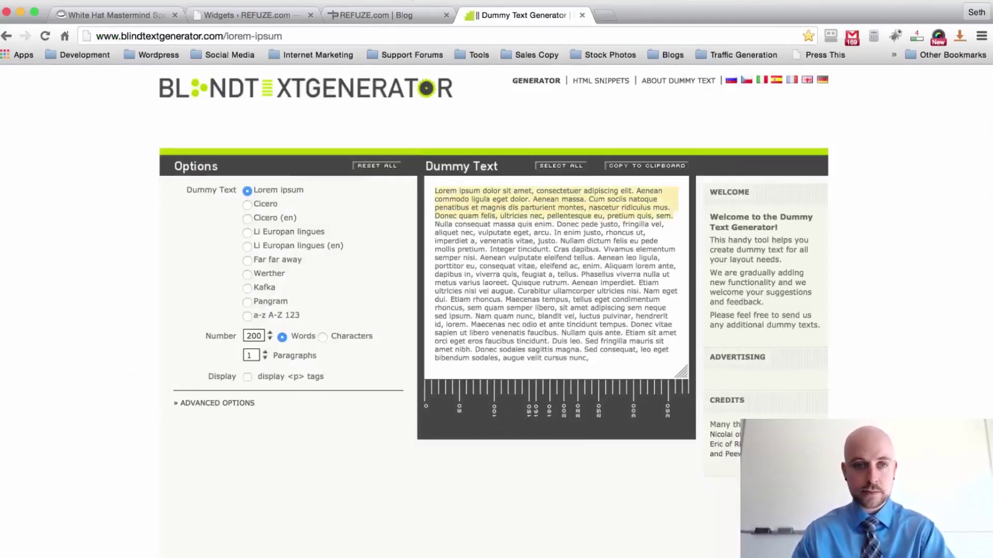
Paste the Lorem ipsum text into the About Refuze widget, add "Learn More..." below it and save the widget
click(235, 19)
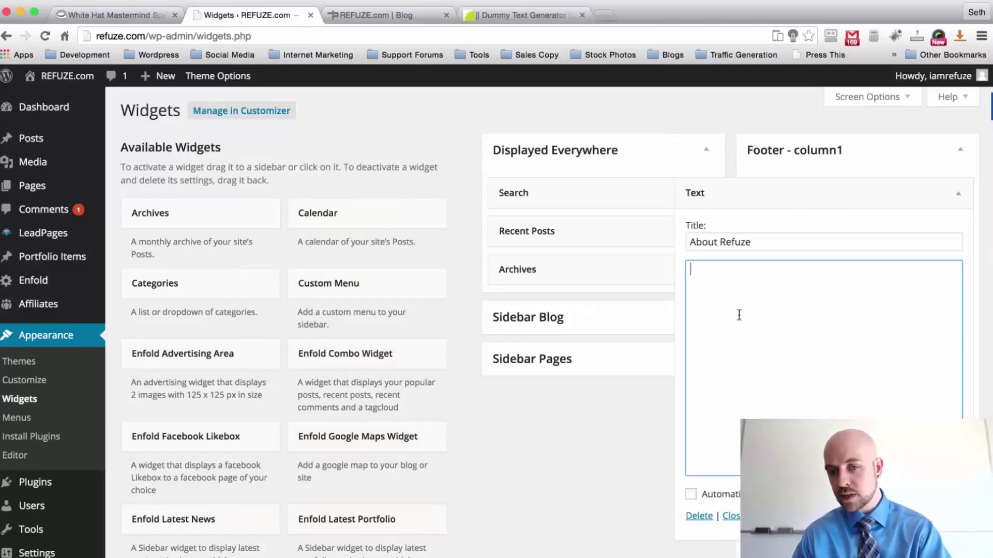
key(super+v)
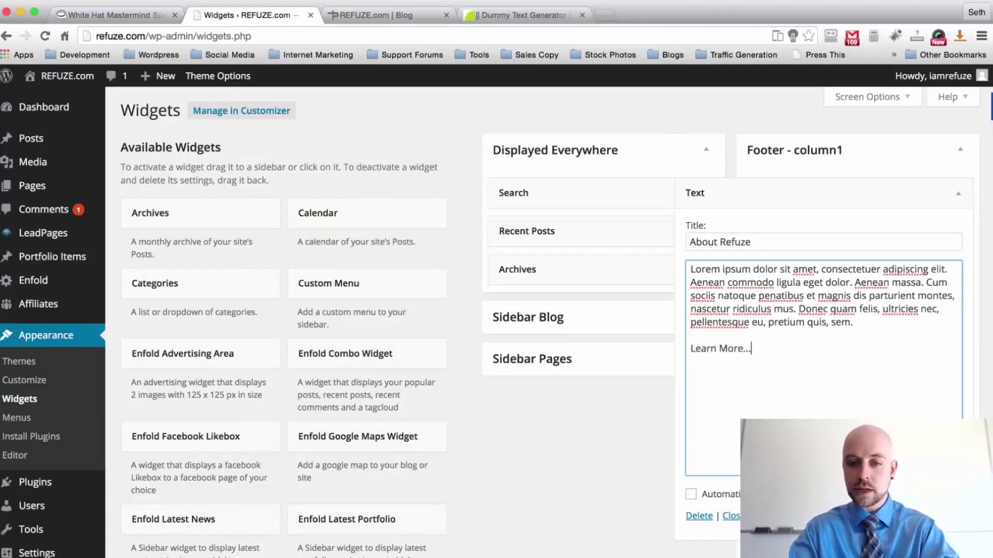
drag(760, 354, 667, 356)
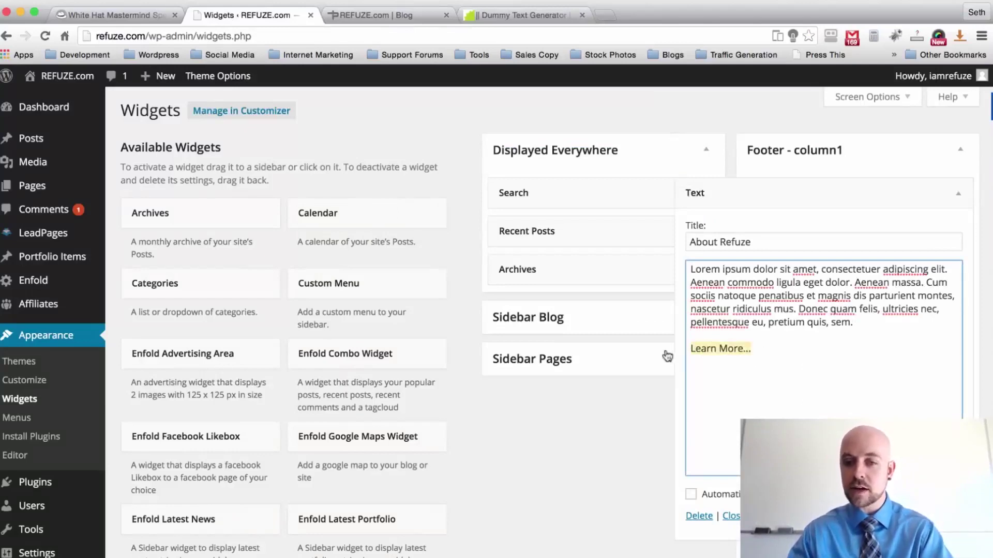
click(798, 375)
click(946, 516)
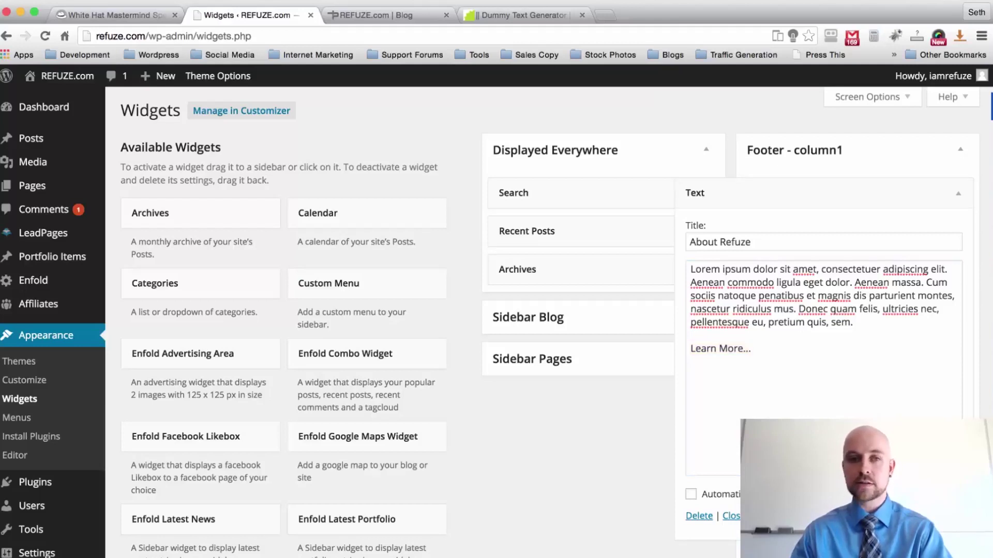
Check the three-column footer on the reloaded blog page, including the combo widget's Recent and Comments lists
click(372, 15)
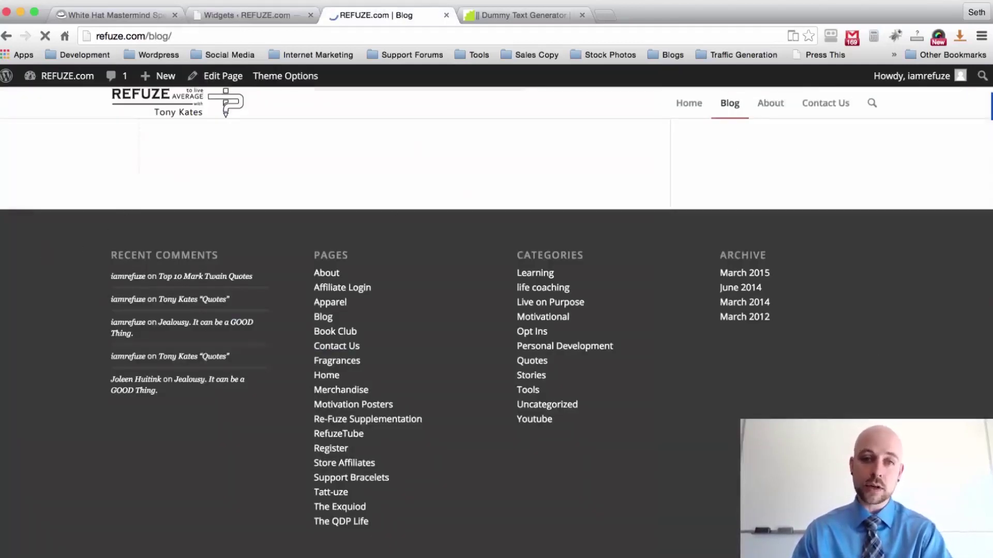
scroll(54, 305, down, 20)
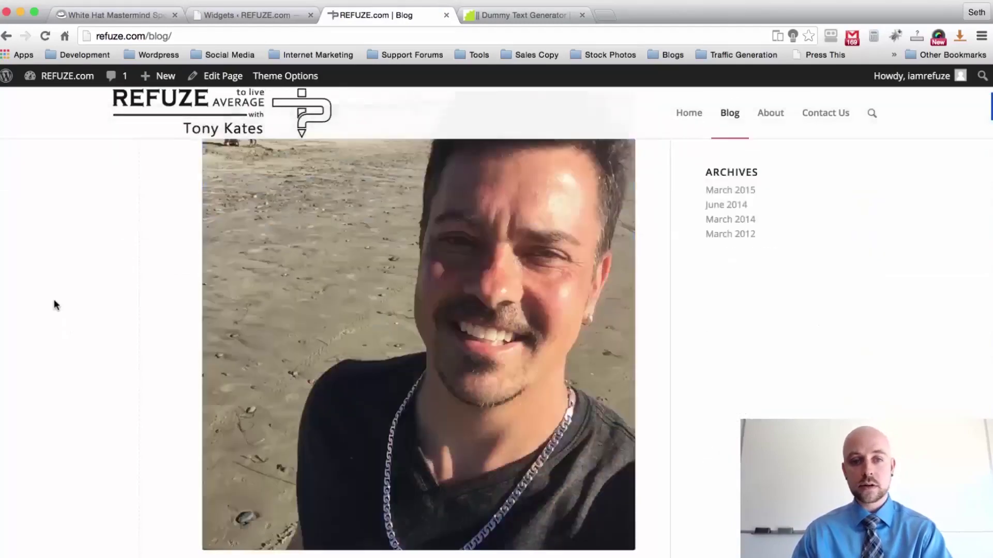
scroll(54, 305, down, 15)
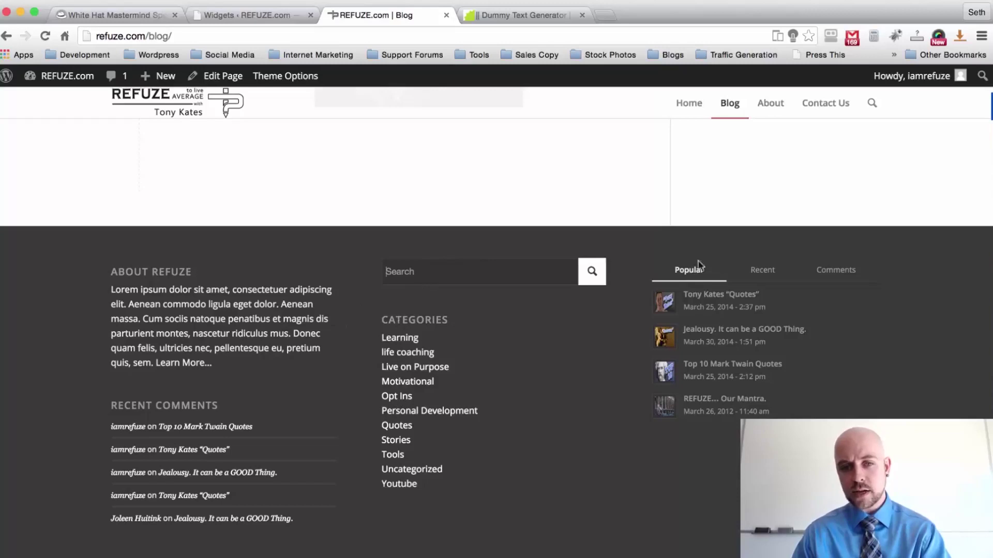
click(761, 274)
click(833, 273)
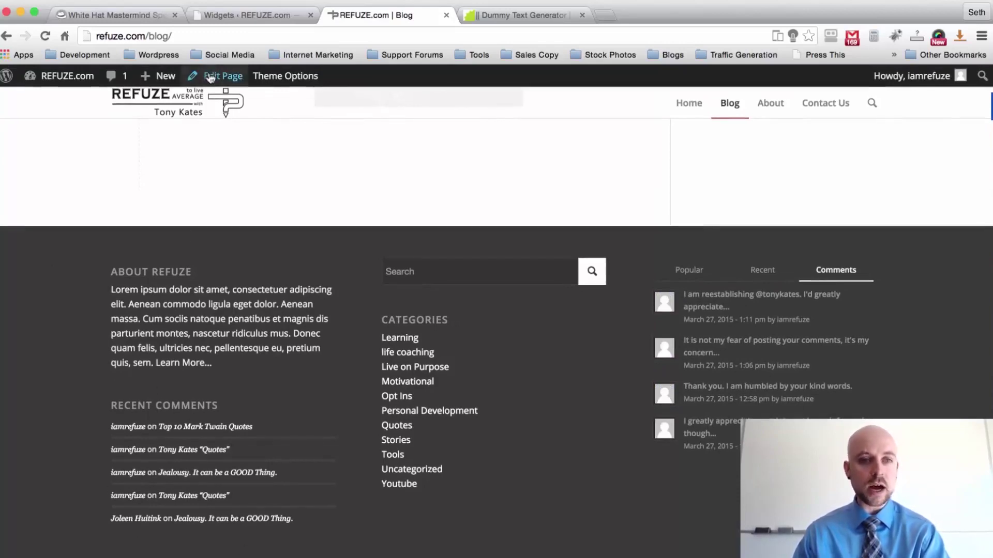
Collapse the About Refuze widget and delete the Recent Comments widget from Footer - column1
click(245, 16)
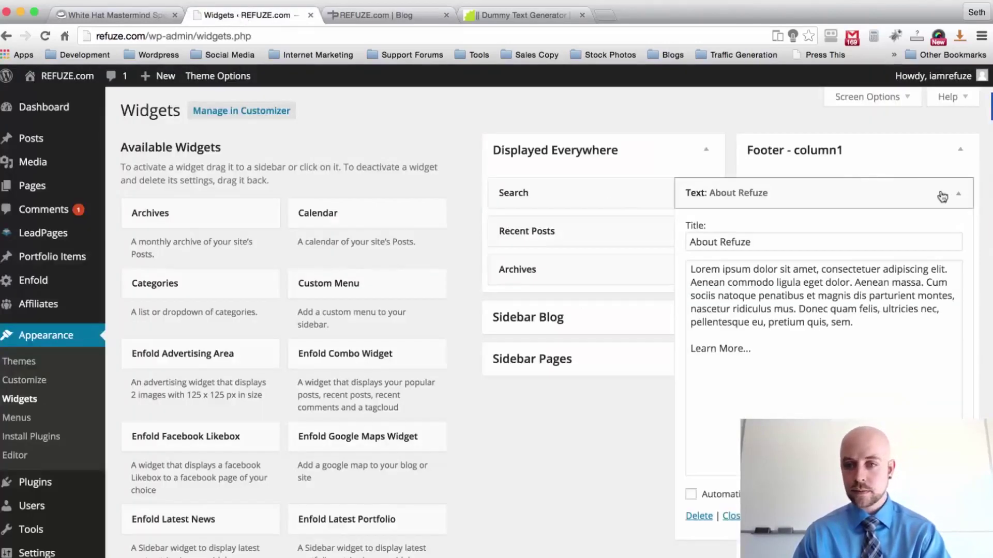
click(957, 193)
click(958, 232)
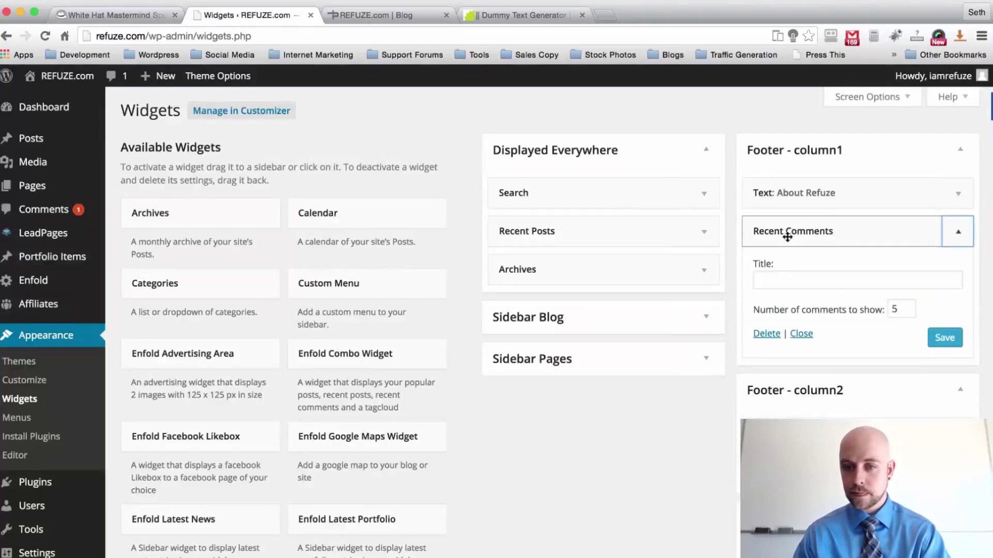
scroll(765, 248, down, 3)
click(766, 267)
Compare with the blog's footer and delete the Categories widget from Footer - column2
click(394, 18)
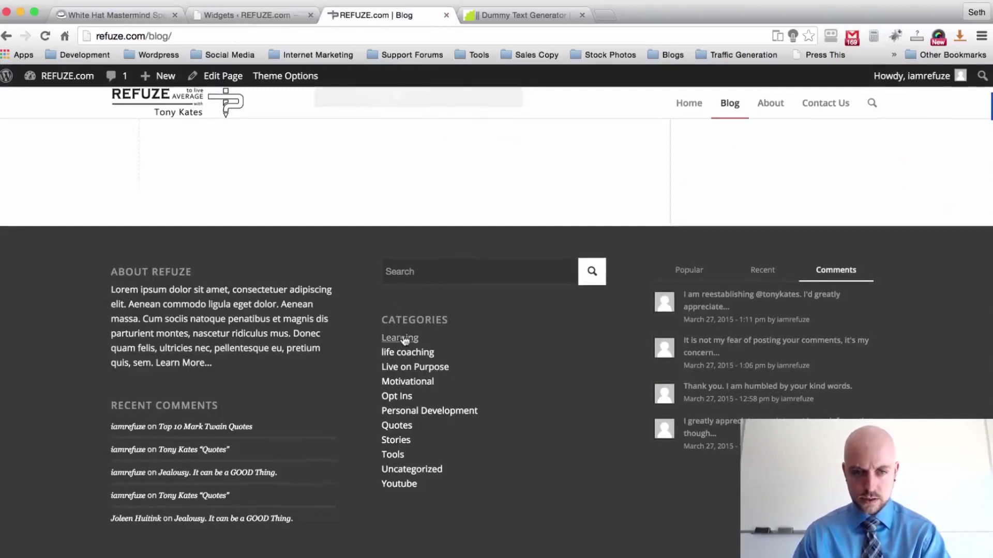
click(258, 19)
scroll(708, 311, up, 2)
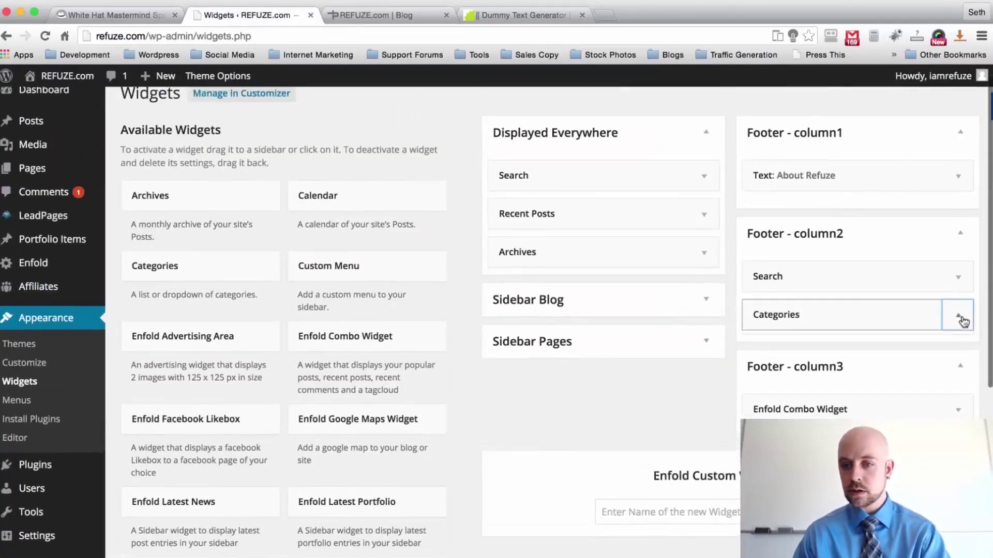
click(959, 315)
scroll(921, 285, down, 1)
scroll(921, 286, down, 2)
click(766, 346)
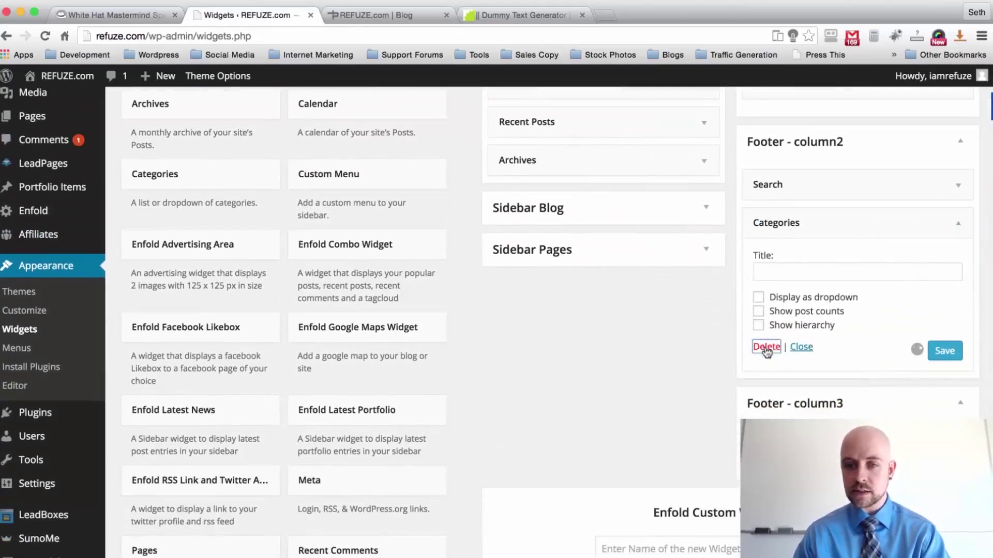
Add a Custom Menu widget below Search in Footer - column2, select the Main Navigation menu and save it
scroll(450, 361, up, 2)
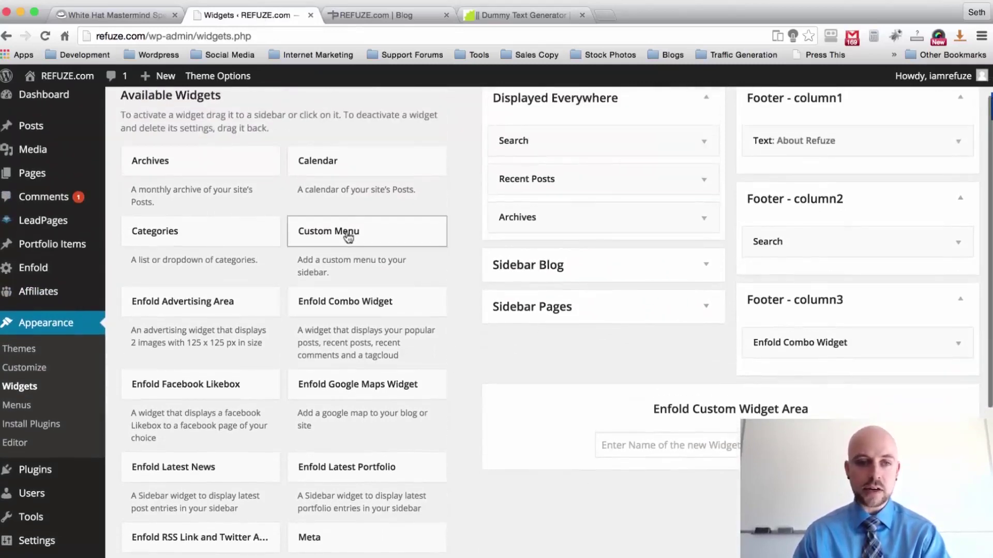
drag(348, 236, 811, 284)
click(858, 357)
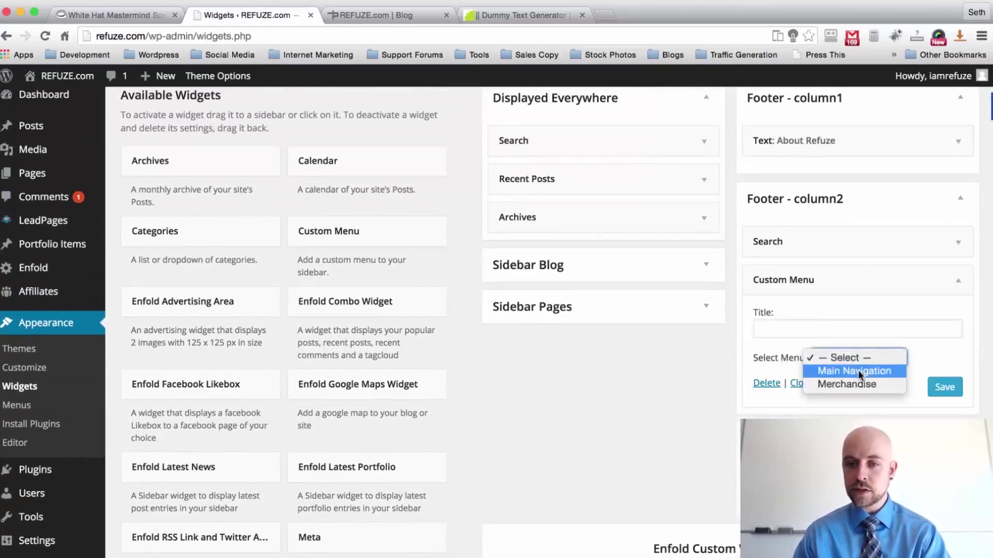
click(853, 370)
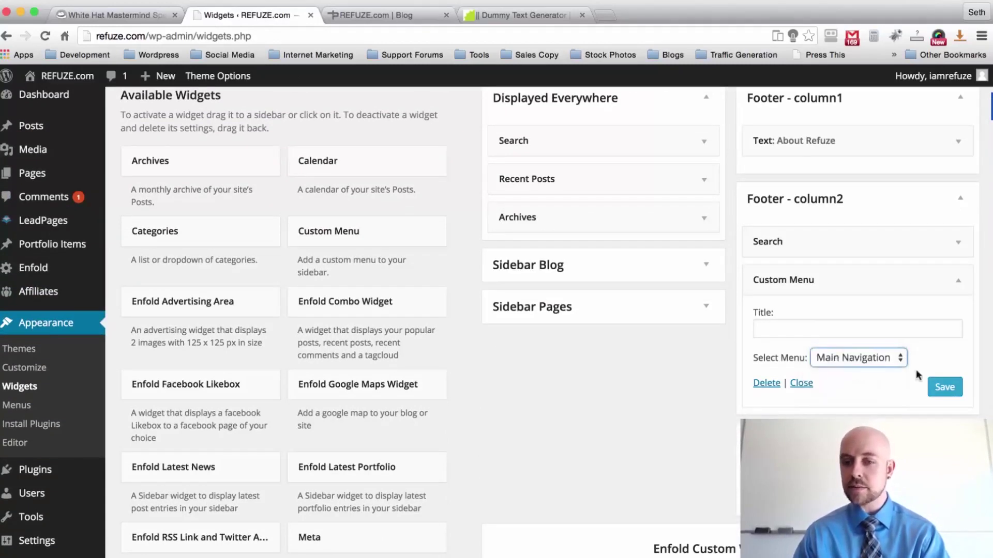
click(944, 388)
Reload the blog page and check its footer, including the new menu links and the combo widget's Recent and Comments lists
click(383, 14)
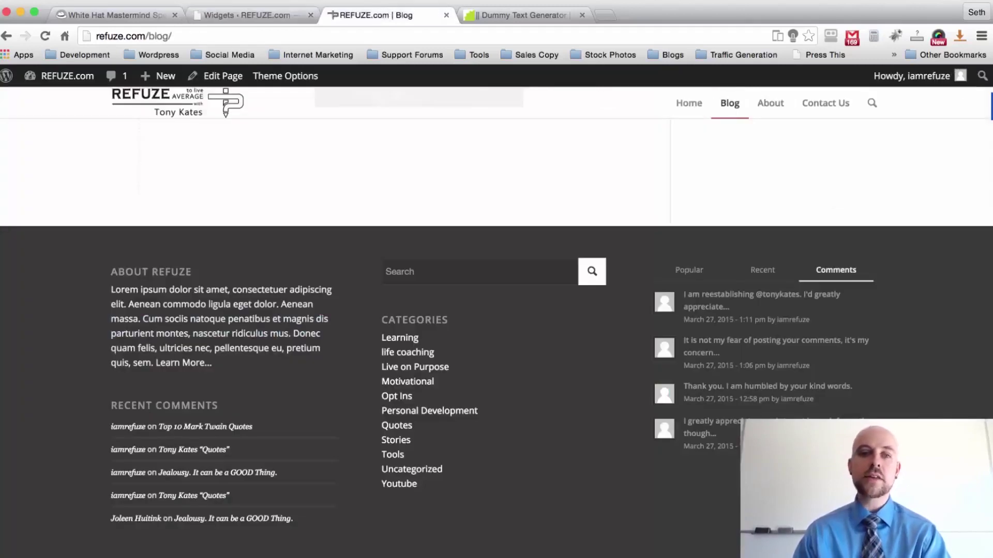
key(super+r)
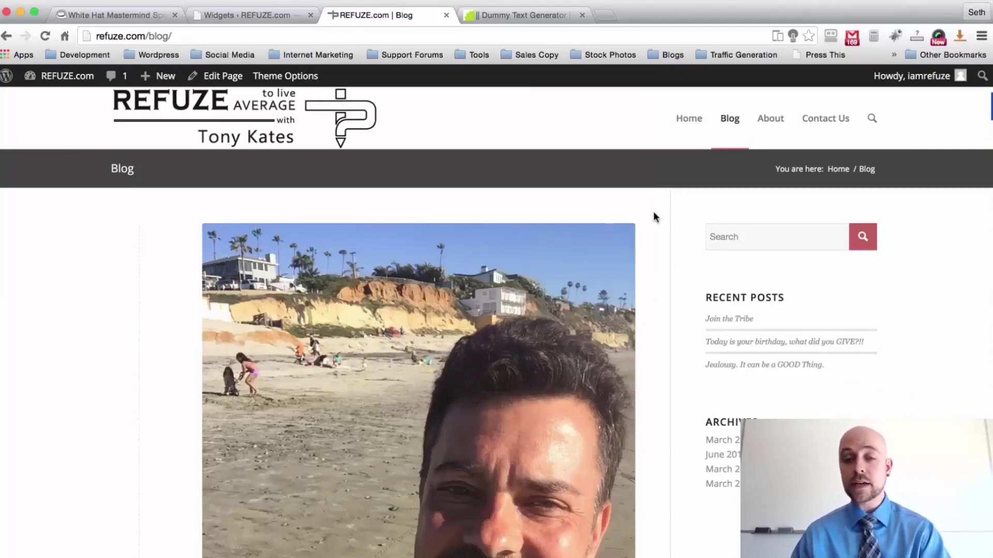
scroll(654, 215, down, 15)
scroll(654, 217, down, 20)
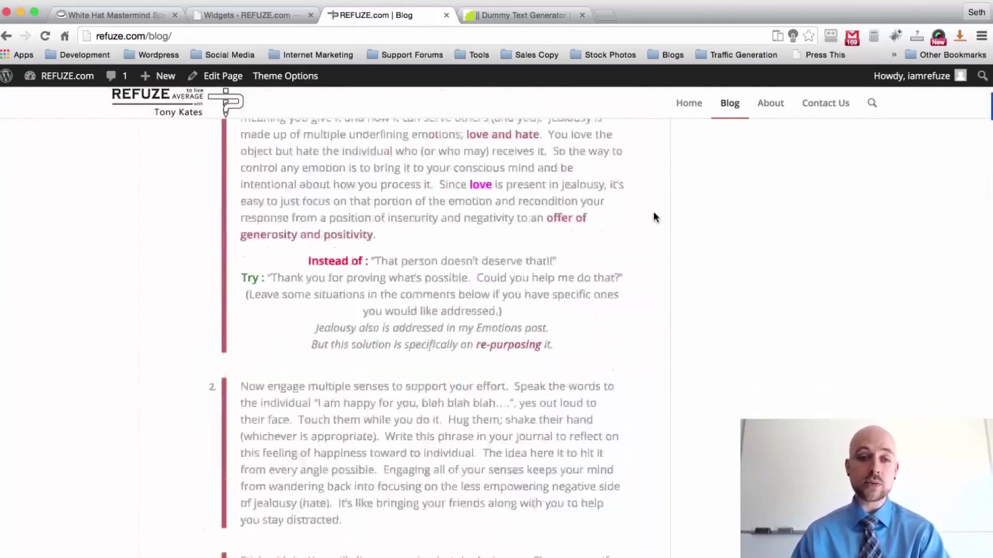
scroll(654, 217, down, 20)
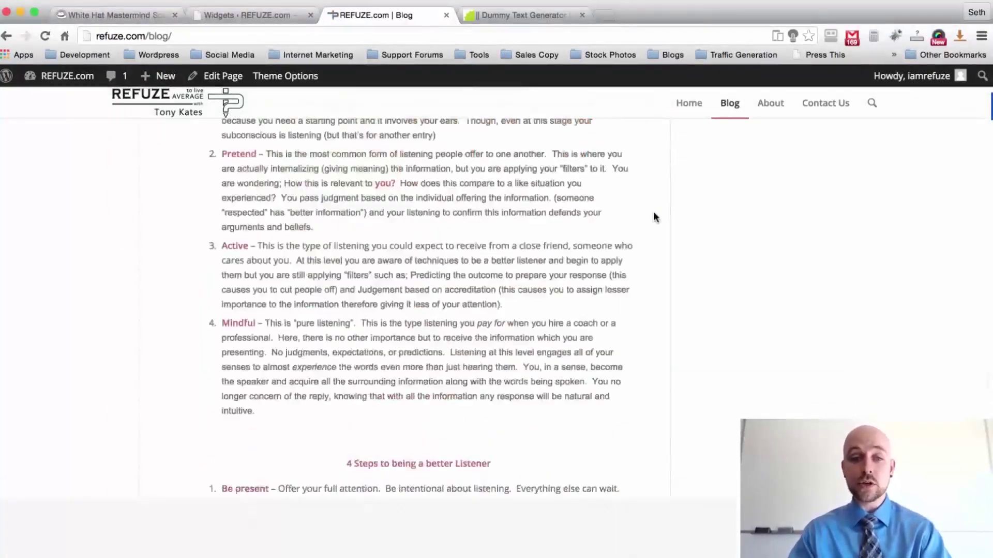
scroll(66, 181, down, 5)
scroll(66, 182, down, 5)
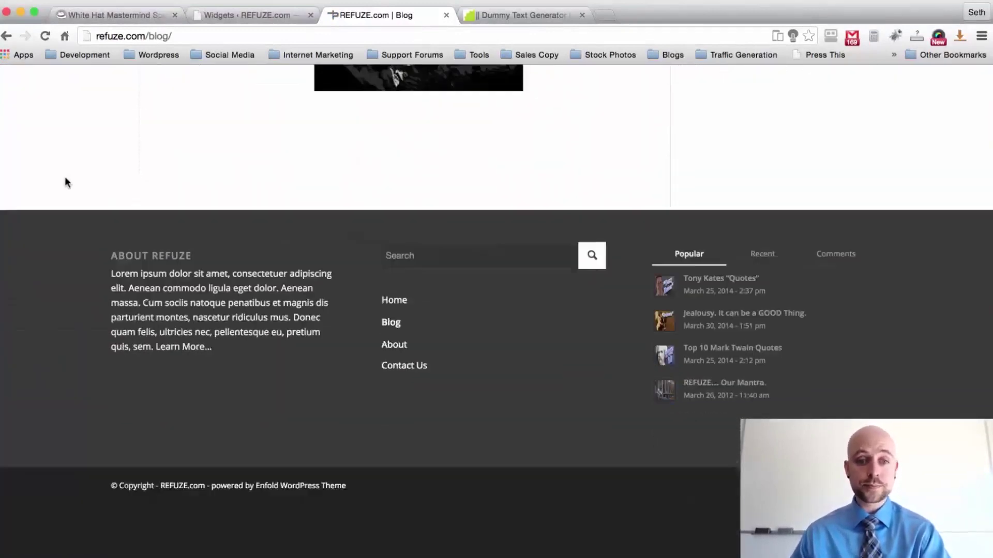
scroll(65, 182, up, 2)
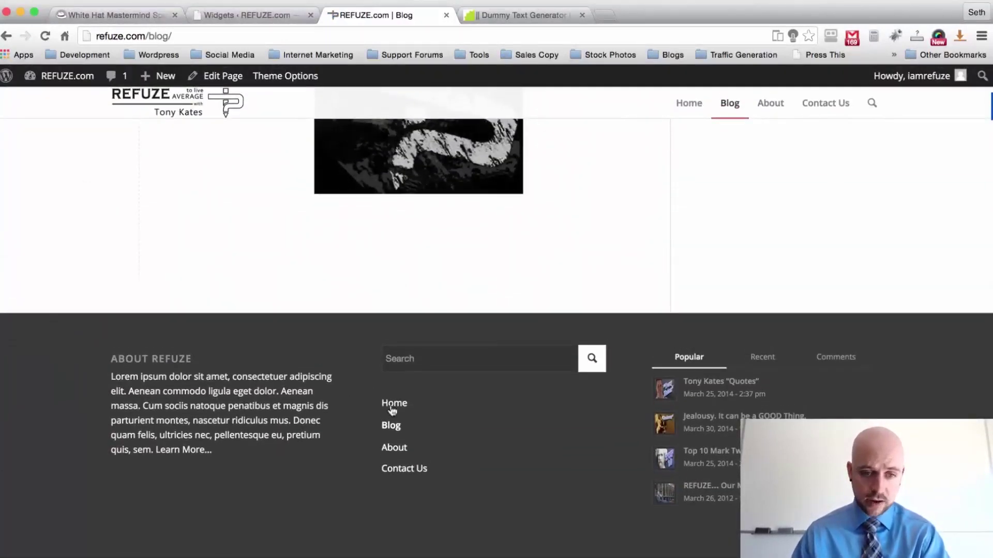
click(773, 360)
click(686, 360)
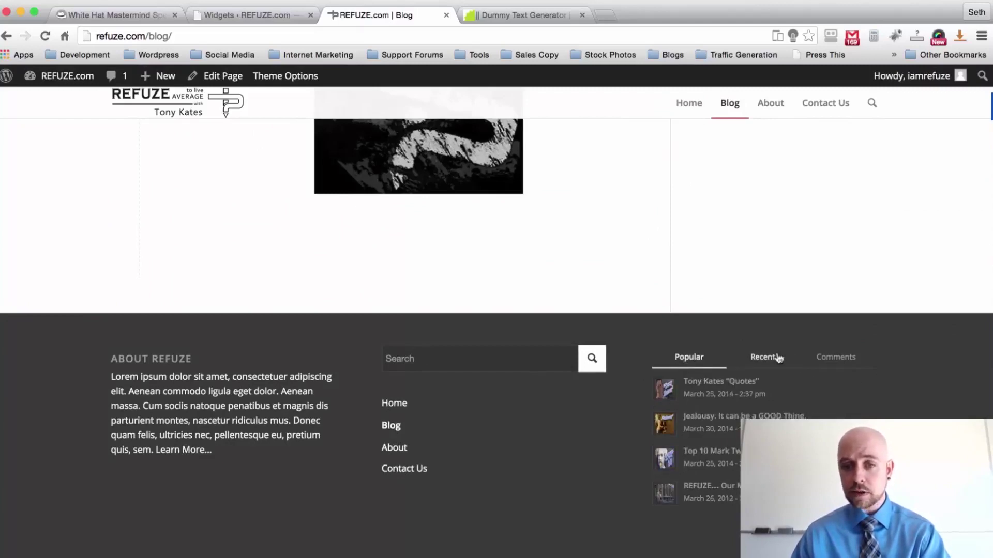
click(770, 356)
click(838, 358)
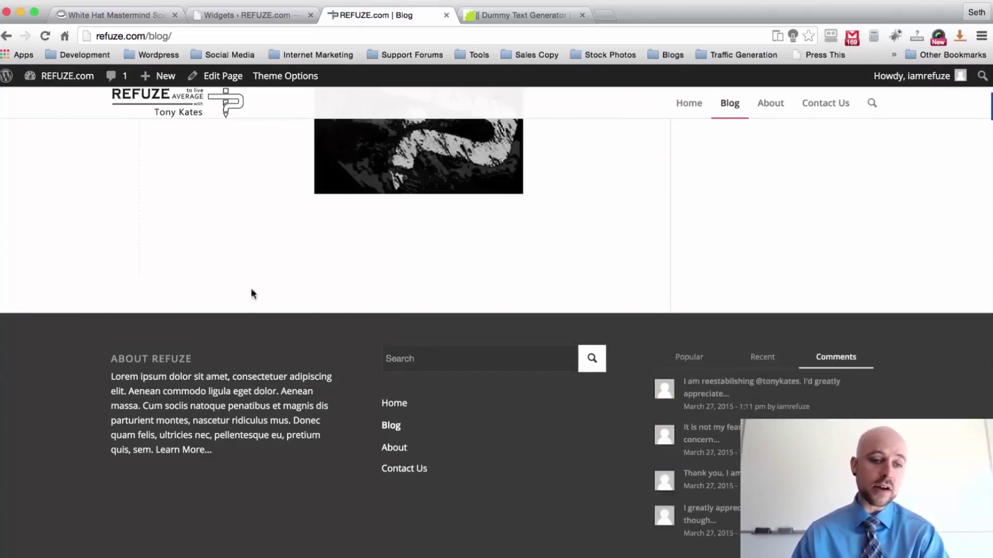
Title the Custom Menu widget in Footer - column2 "Main Navigation" and save it
click(249, 15)
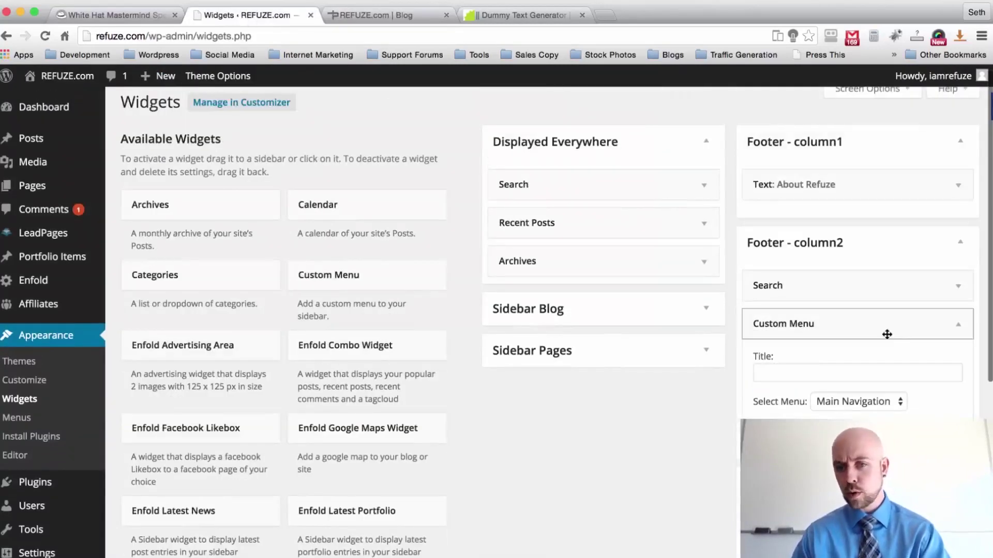
click(867, 371)
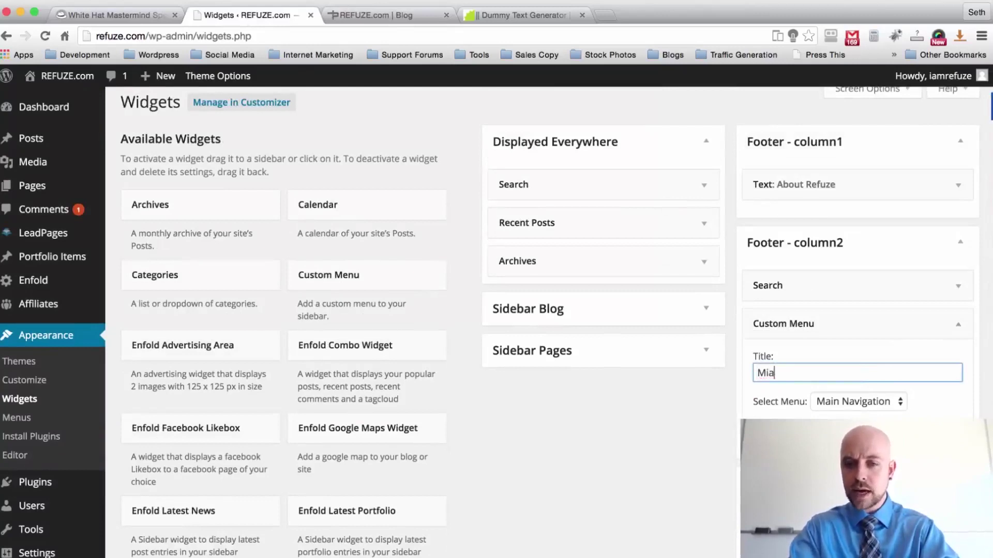
click(947, 430)
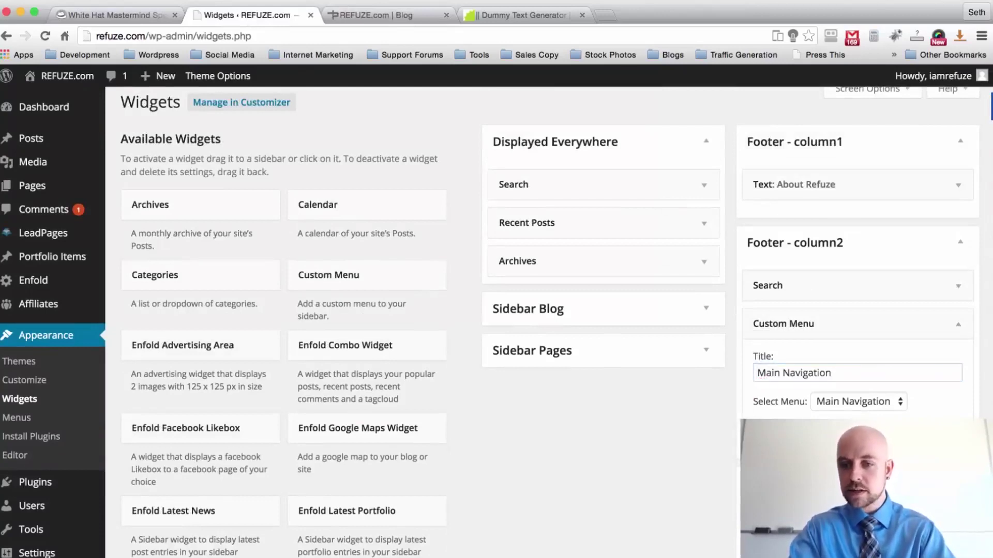
Reload the blog page and check the menu heading in the footer's middle column
click(376, 11)
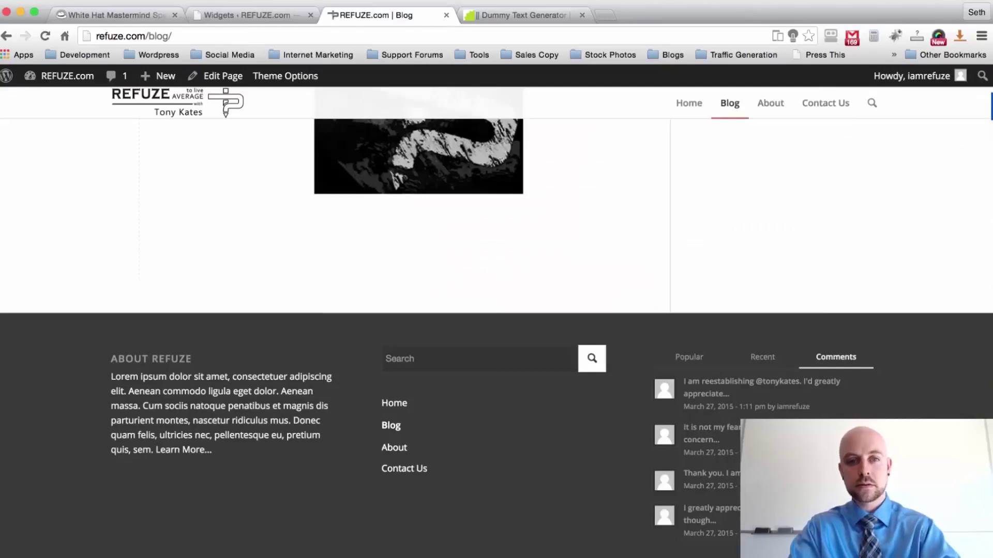
key(super+r)
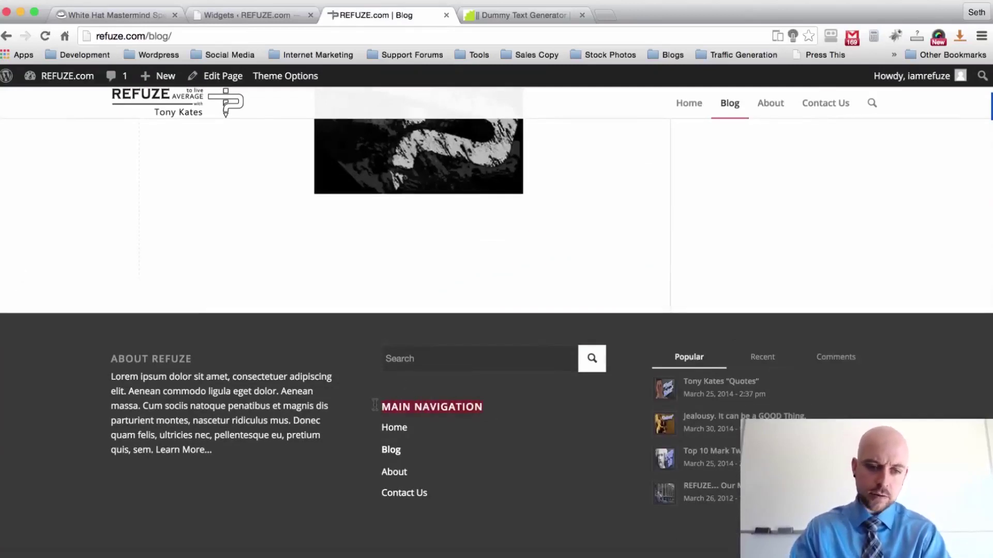
click(365, 371)
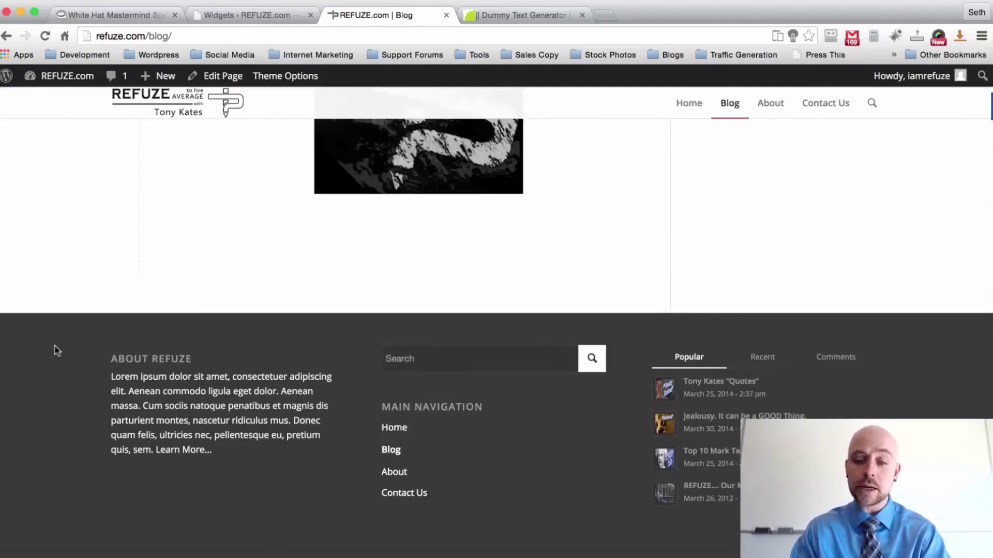
Open the site's Home page from the blog and look over its content area and sidebar
scroll(206, 329, up, 15)
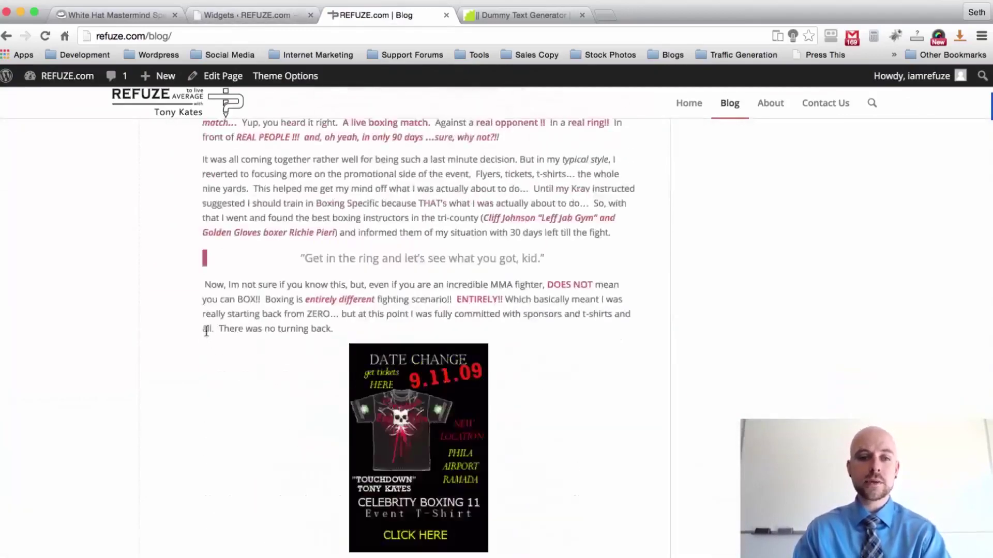
scroll(205, 333, up, 15)
scroll(667, 150, up, 15)
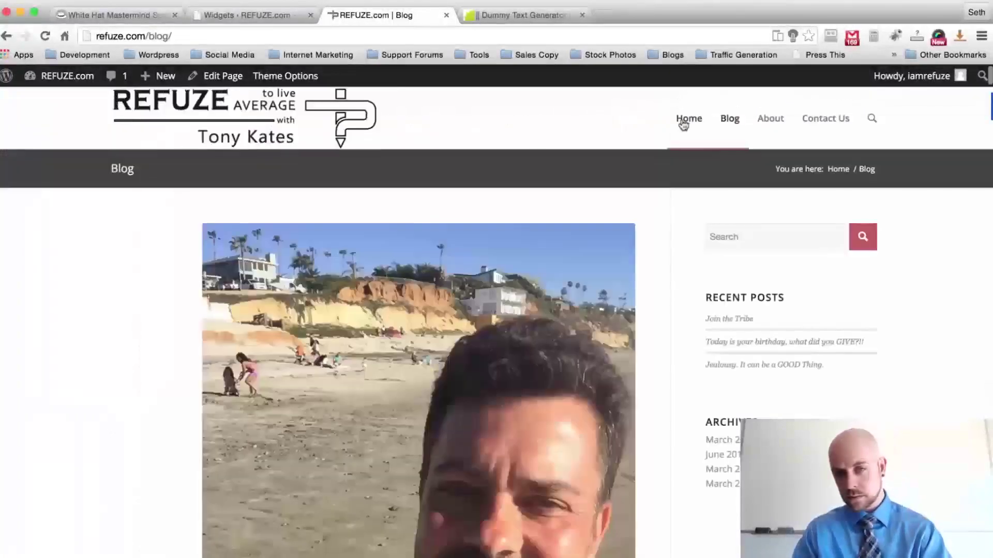
click(683, 122)
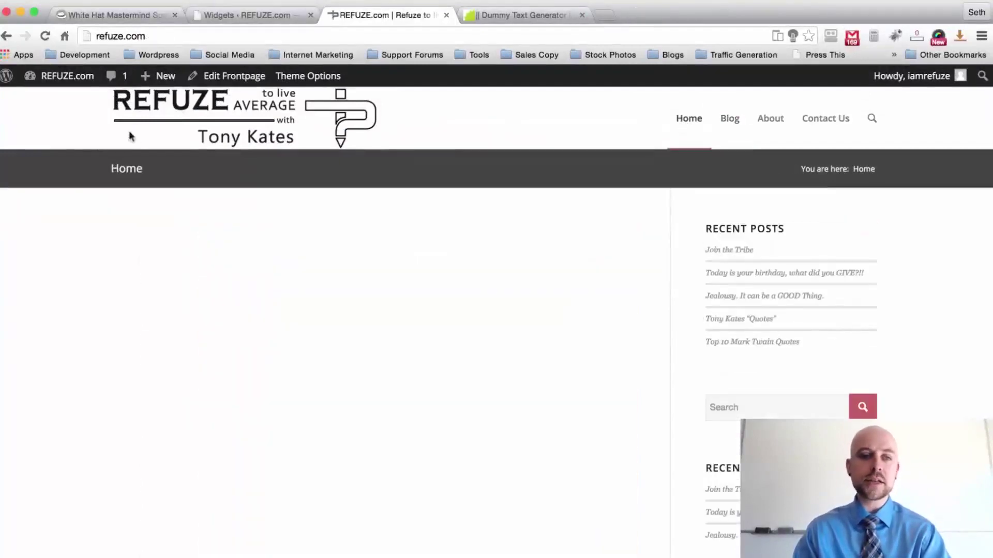
scroll(64, 155, down, 15)
scroll(64, 155, up, 15)
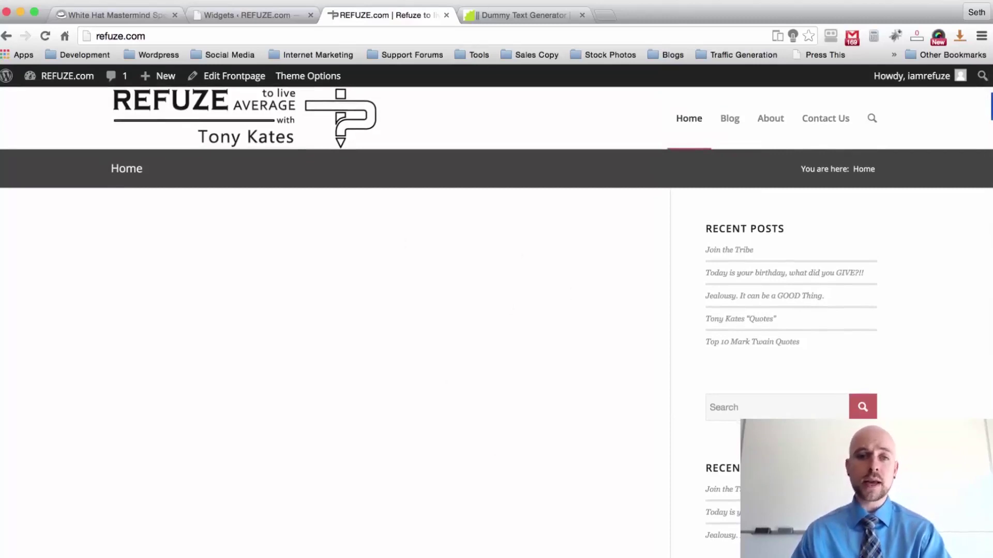
Return to the WordPress admin, open the Home page for editing and switch it to the Advanced Layout Editor
click(257, 12)
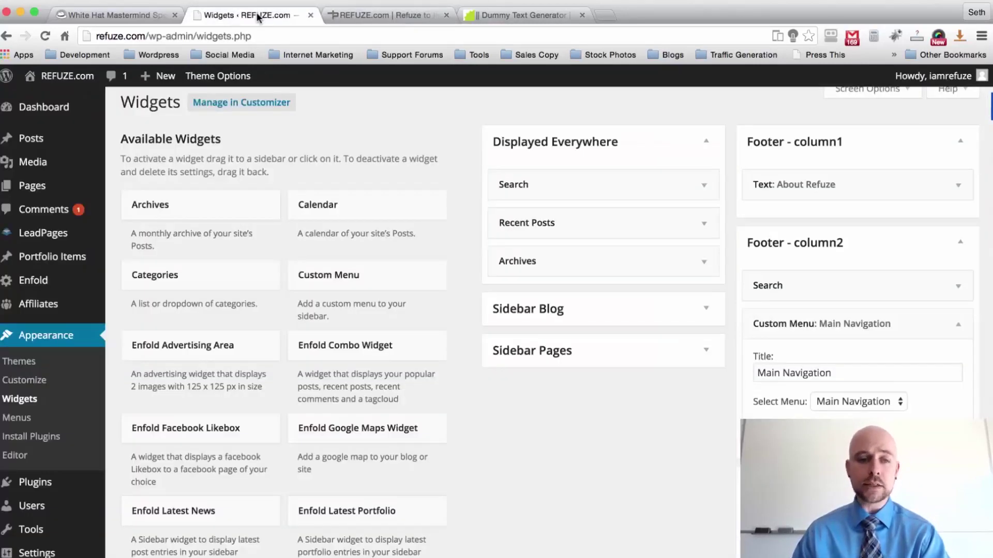
mouse_move(45, 195)
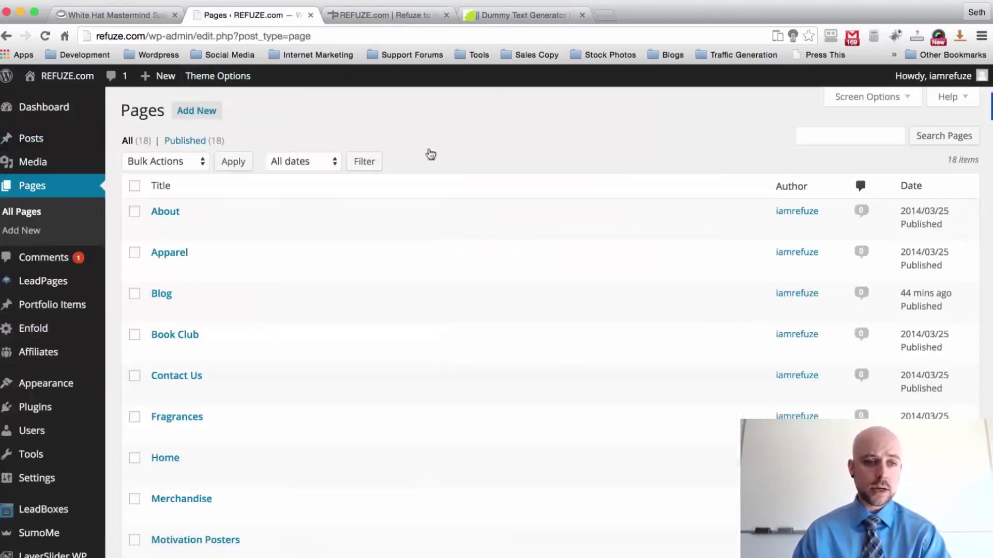
scroll(268, 295, down, 4)
click(157, 261)
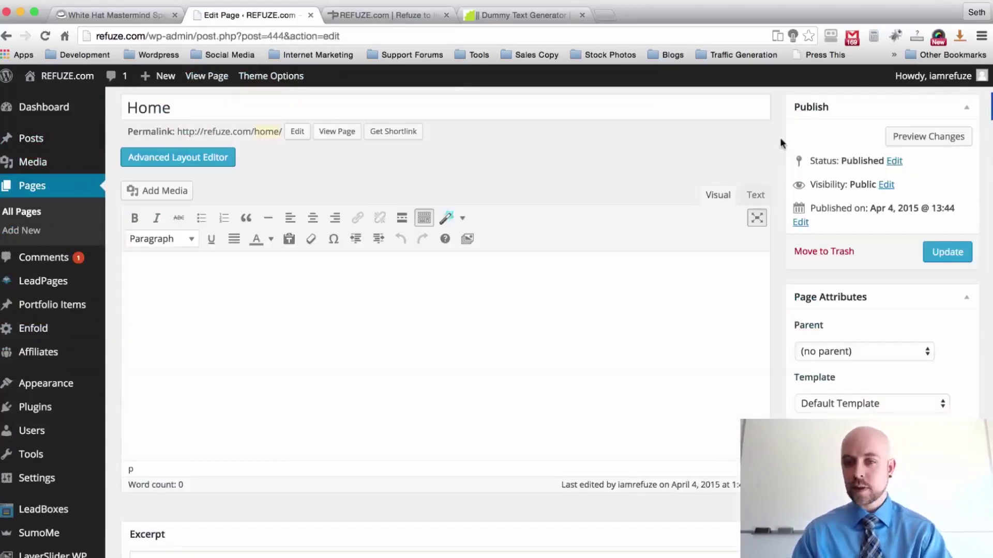
scroll(781, 143, up, 2)
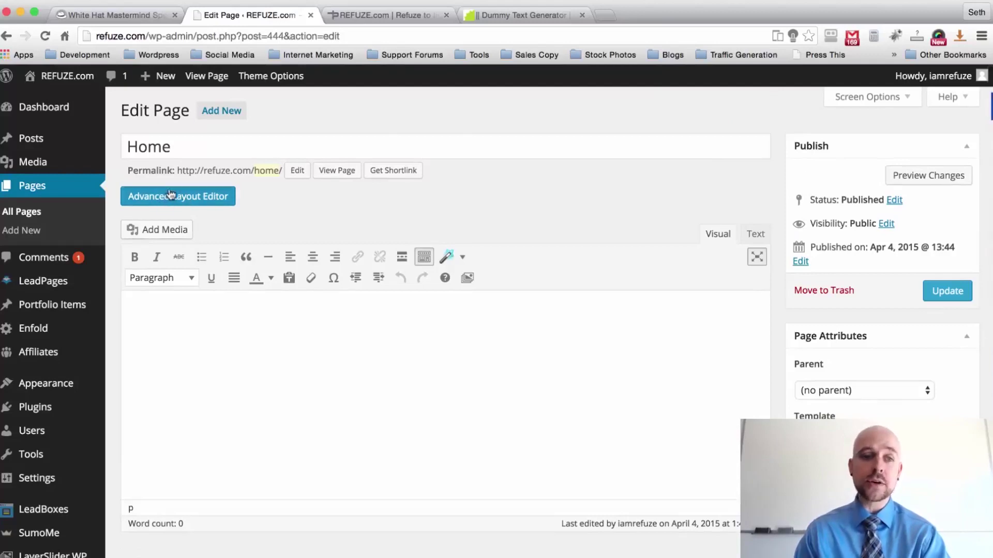
click(170, 195)
Try out a 1/1 and a 1/3 column on the Avia Layout Builder canvas and remove both
scroll(517, 109, down, 3)
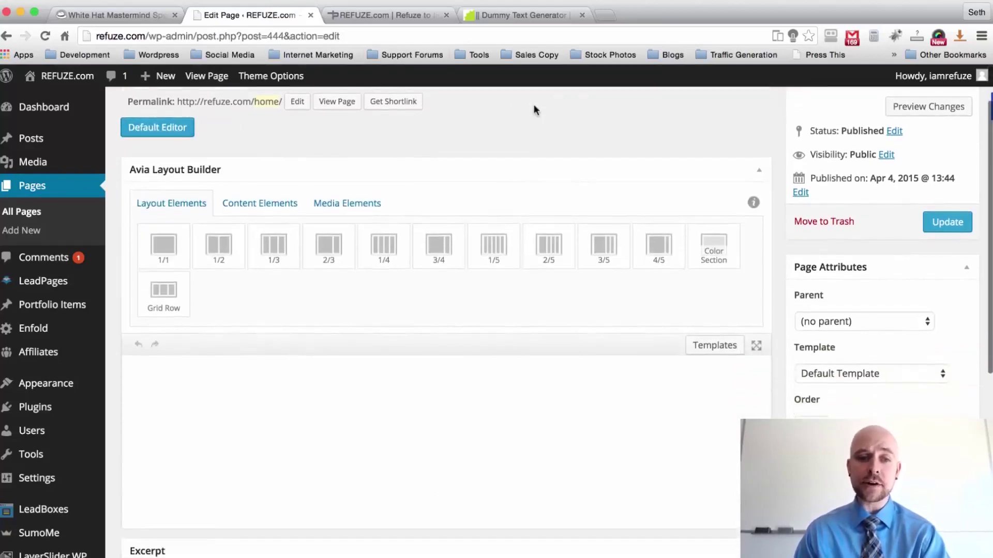
drag(163, 244, 379, 412)
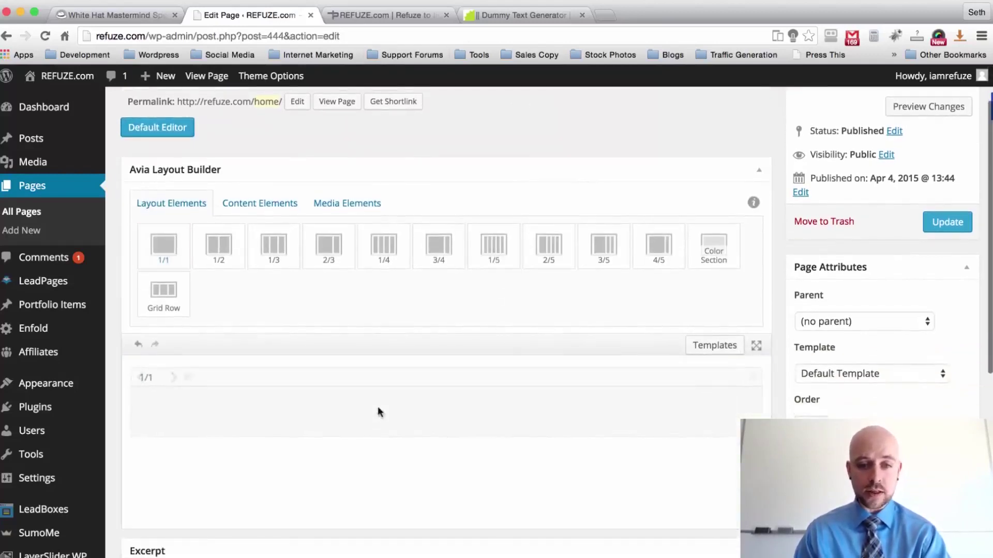
drag(265, 249, 333, 479)
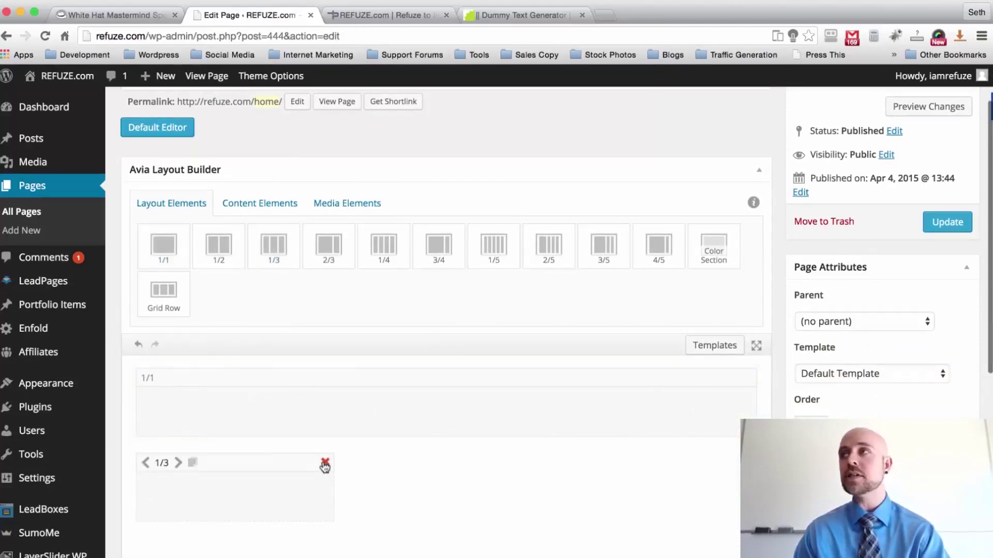
click(325, 463)
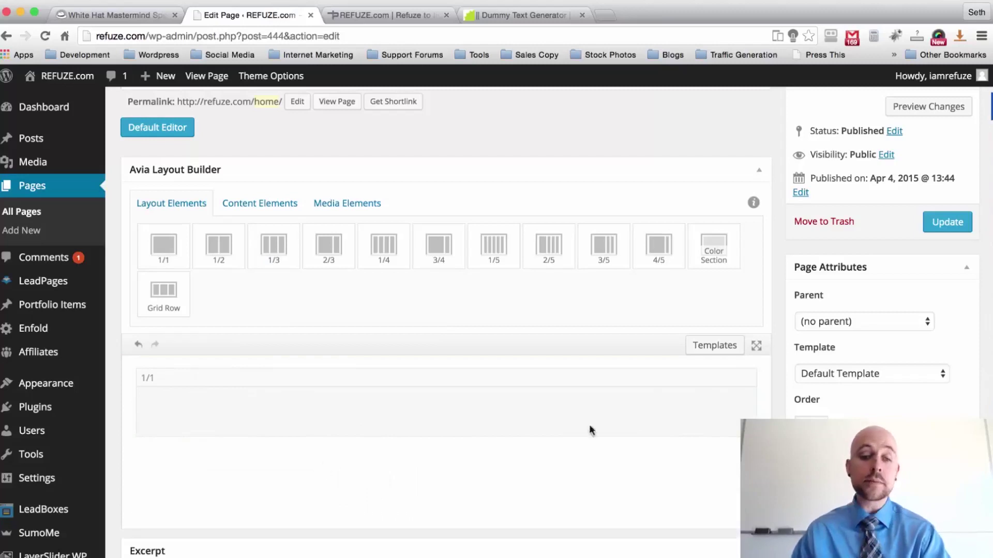
click(747, 380)
Examine the template choices in the Home page's attributes, keeping Default Template
scroll(777, 194, down, 5)
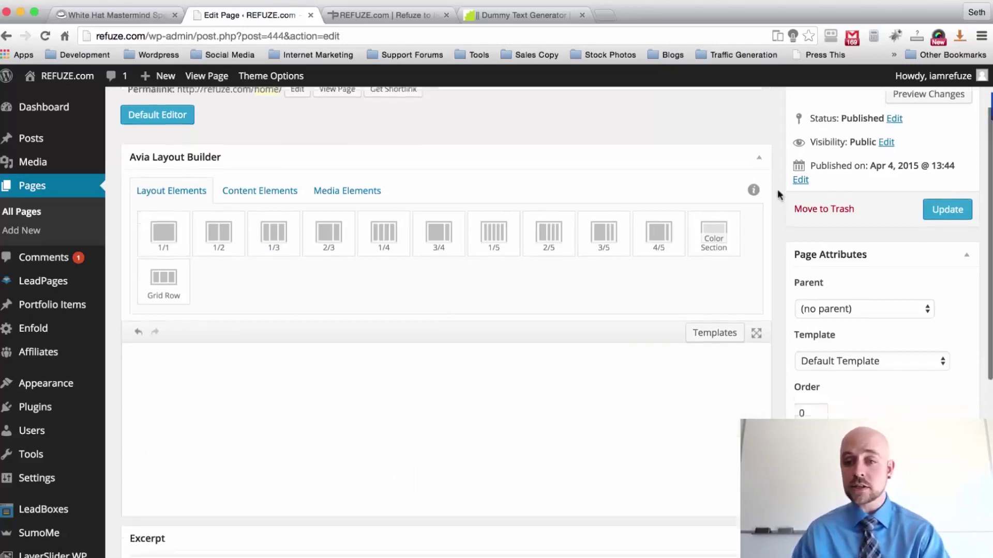
scroll(778, 199, up, 3)
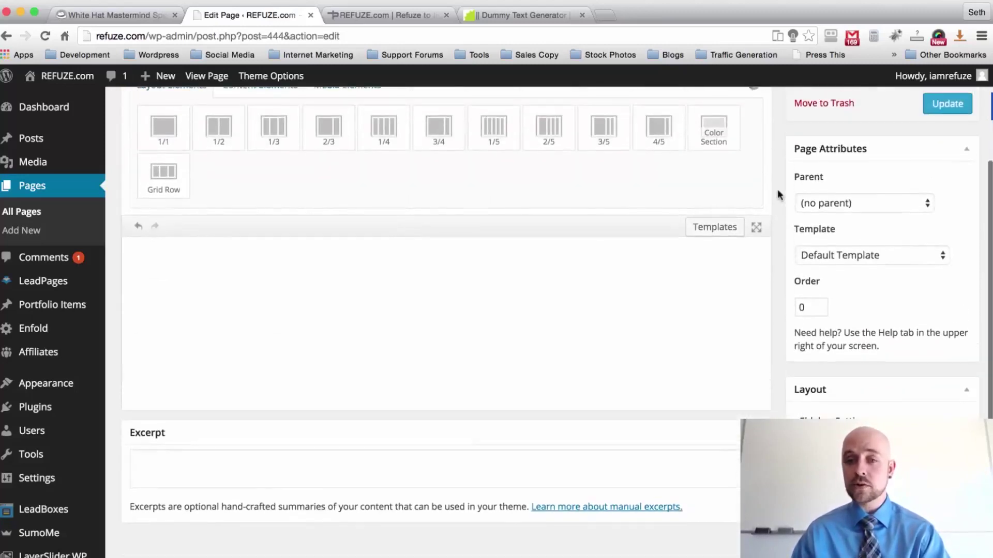
click(885, 298)
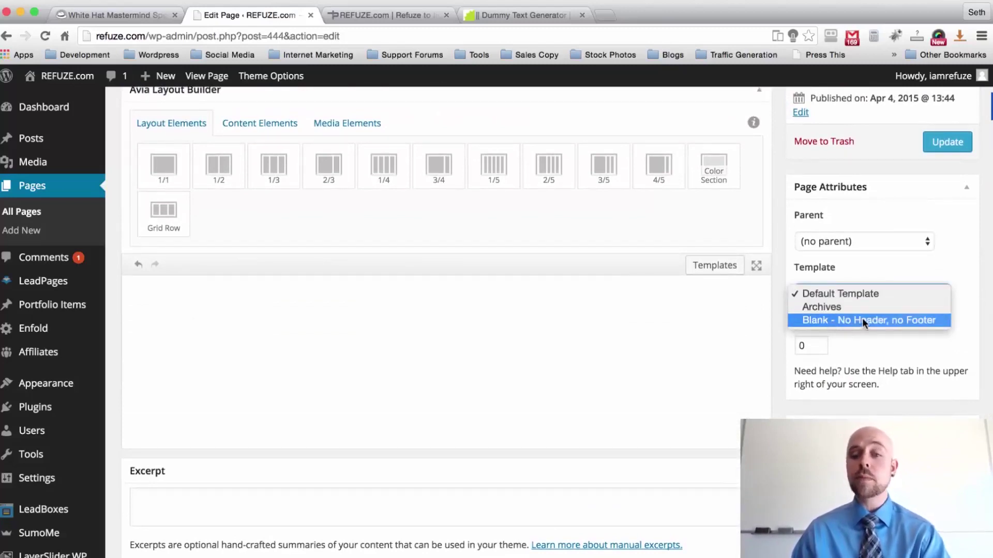
click(777, 212)
Set the Home page's layout to No Sidebar and its footer to display only the socket (no footer widgets)
scroll(777, 213, down, 5)
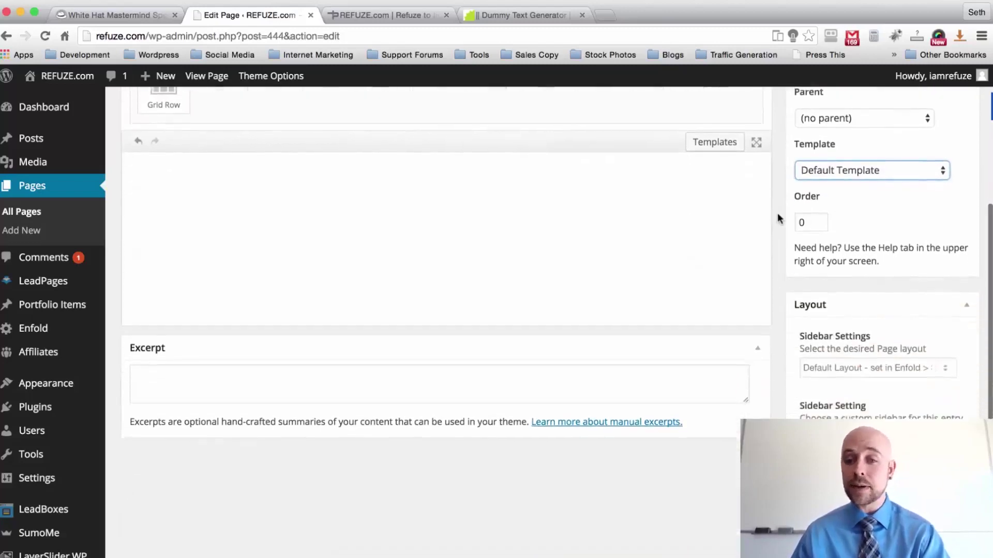
scroll(777, 217, down, 1)
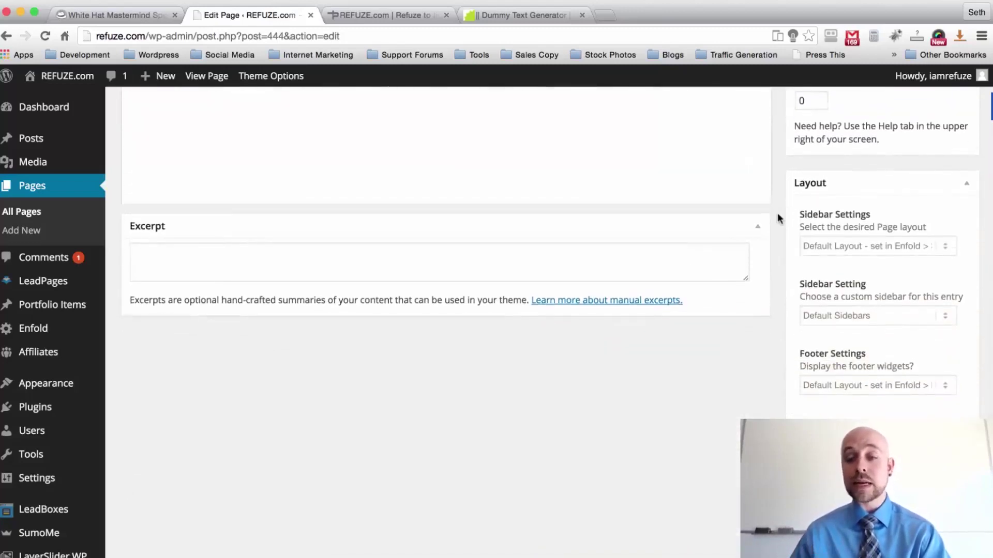
scroll(778, 215, down, 1)
click(900, 195)
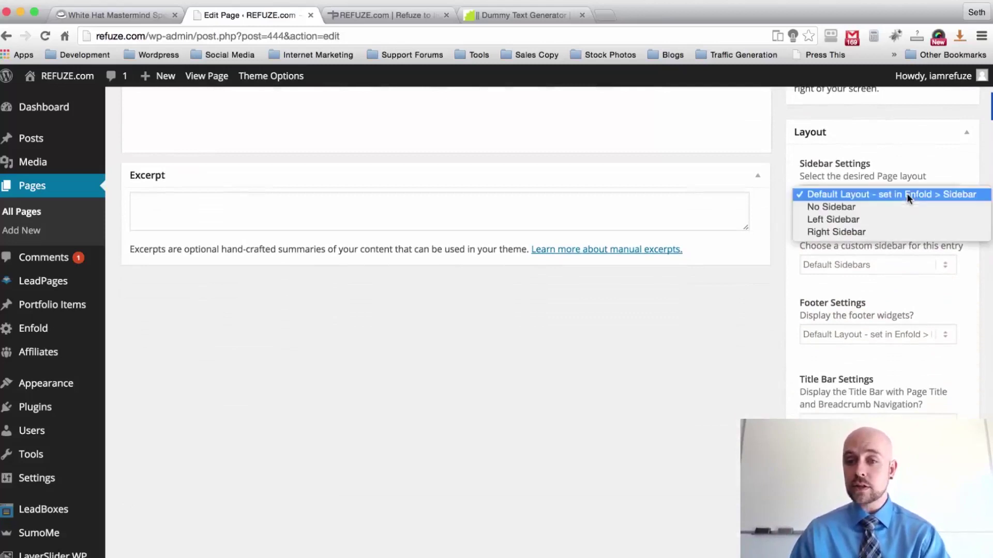
click(899, 204)
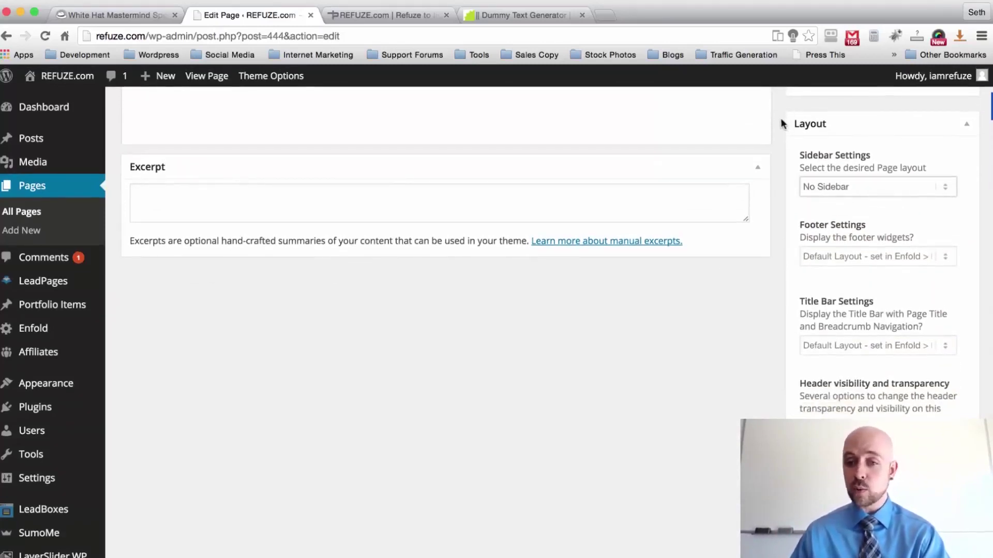
click(887, 253)
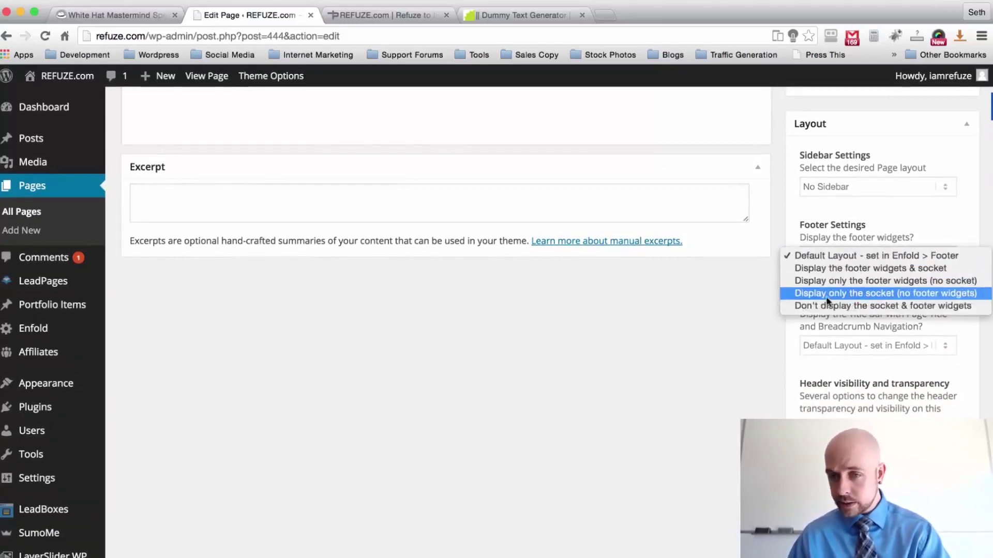
click(848, 295)
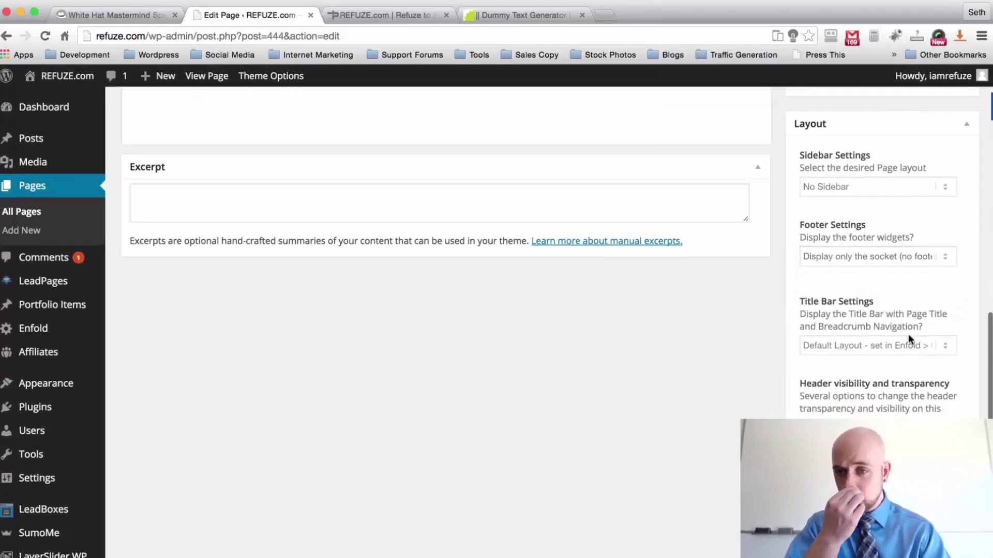
Open the Title Bar Settings choices in the Home page's layout options
click(898, 345)
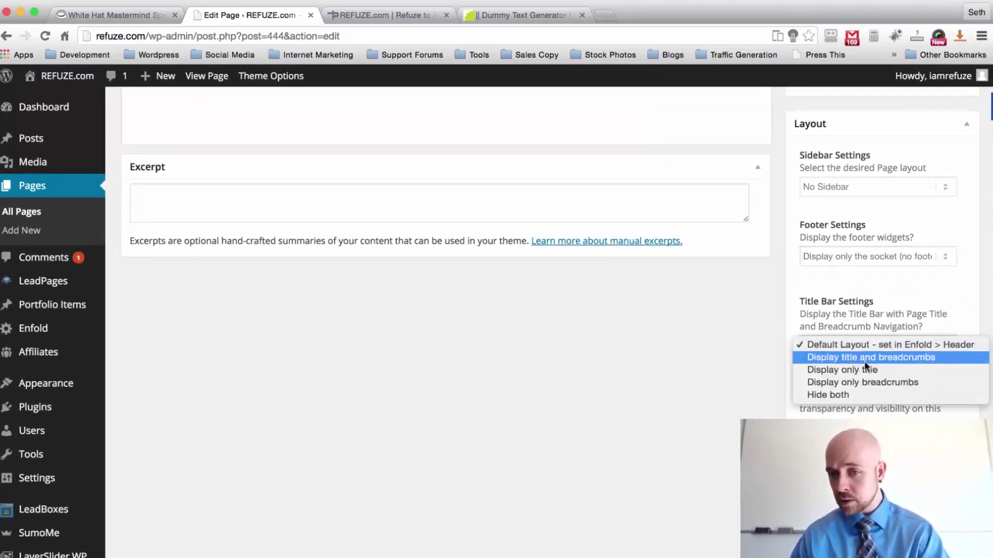
Set the Home page's title bar setting to Hide both and update the page
click(849, 395)
scroll(775, 235, down, 1)
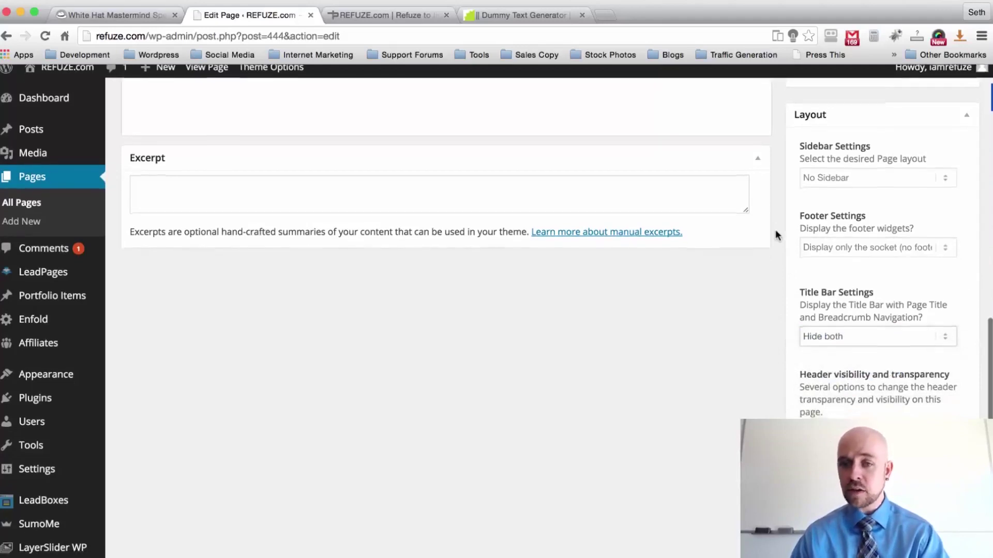
scroll(778, 232, up, 15)
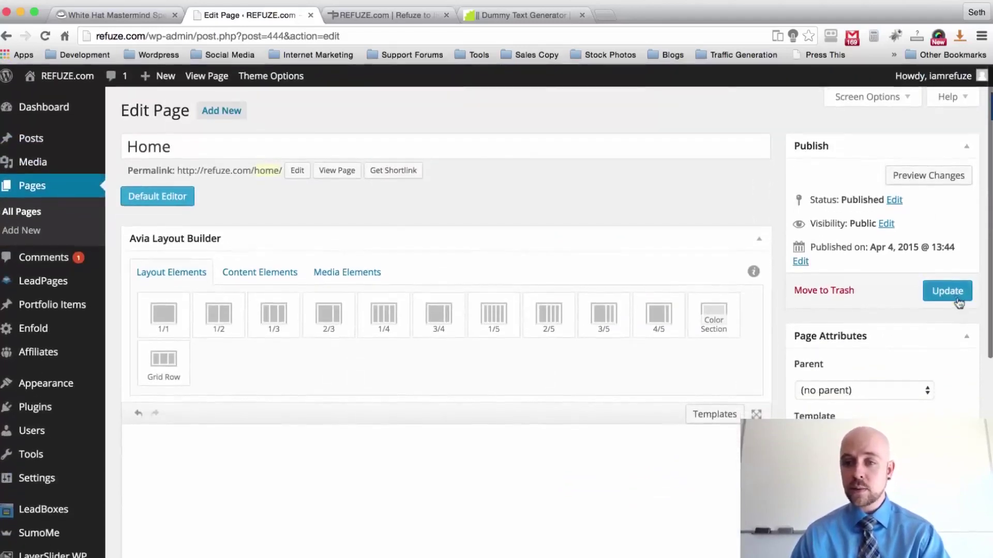
click(947, 291)
Check the live home page and the Lorem ipsum text in the dummy text generator, and return to the page editor
click(393, 15)
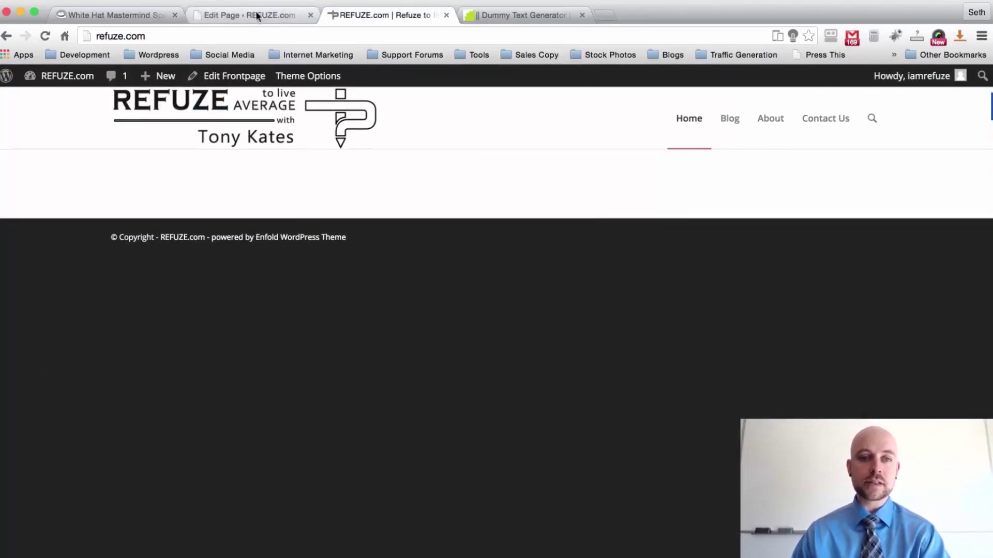
click(531, 15)
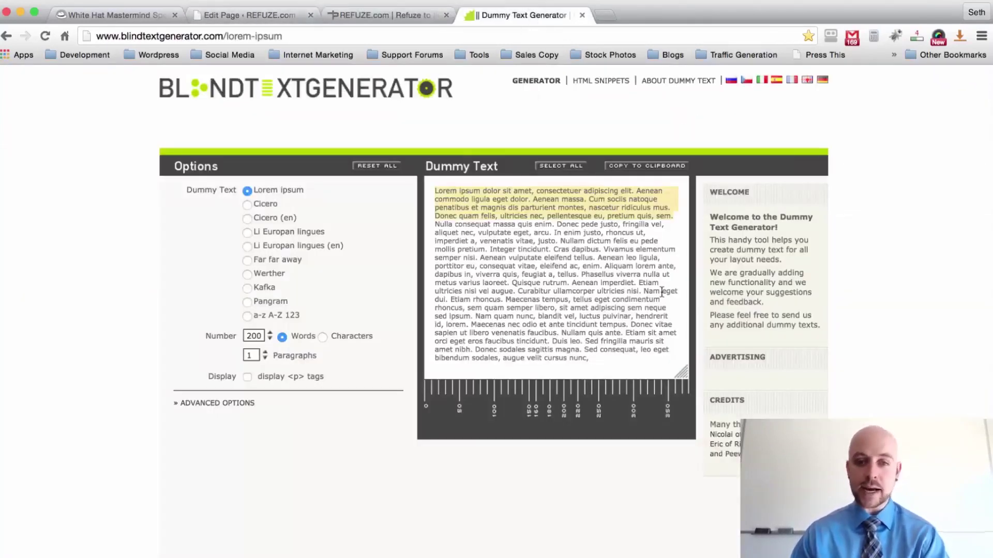
drag(605, 366, 427, 194)
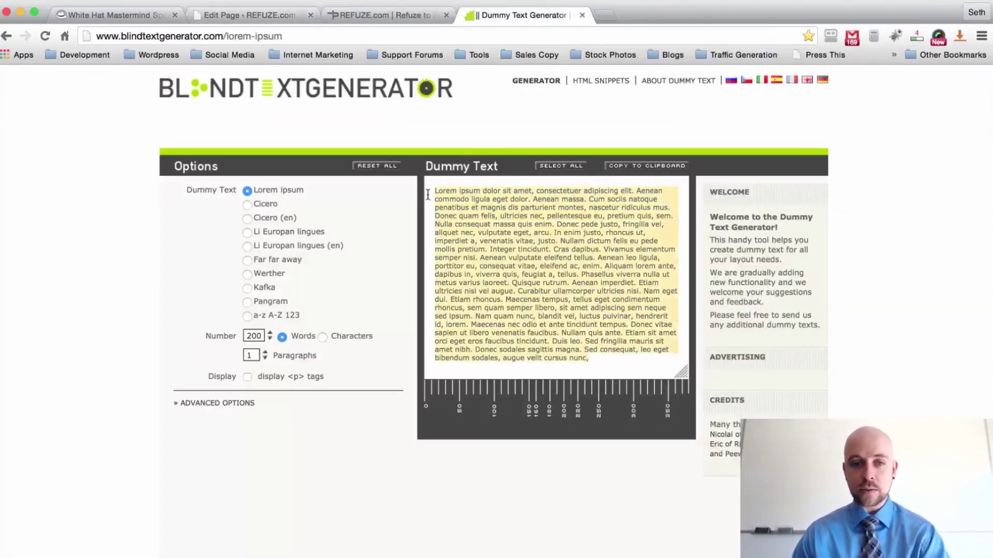
click(250, 15)
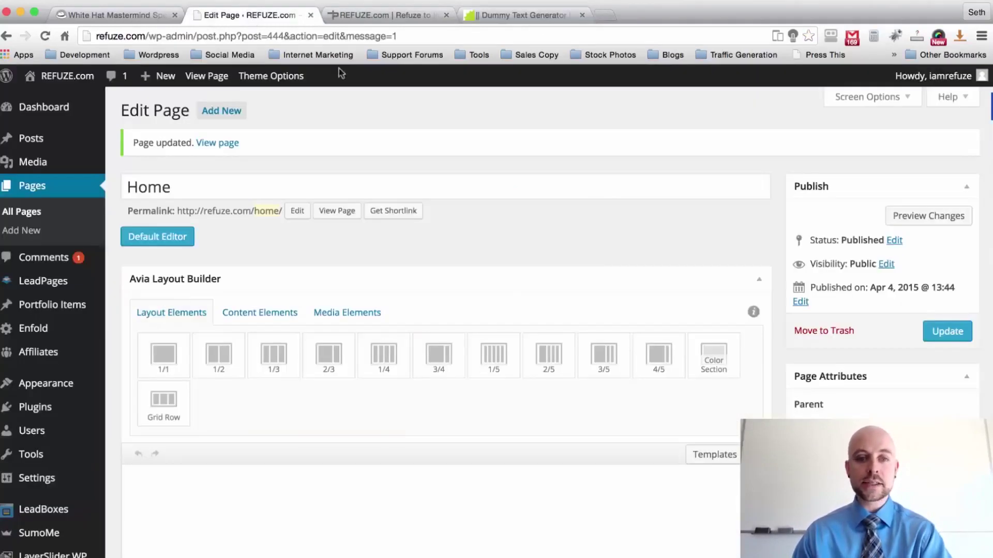
Add a Color Section to the empty layout canvas and clone it to make a second one
scroll(476, 365, down, 5)
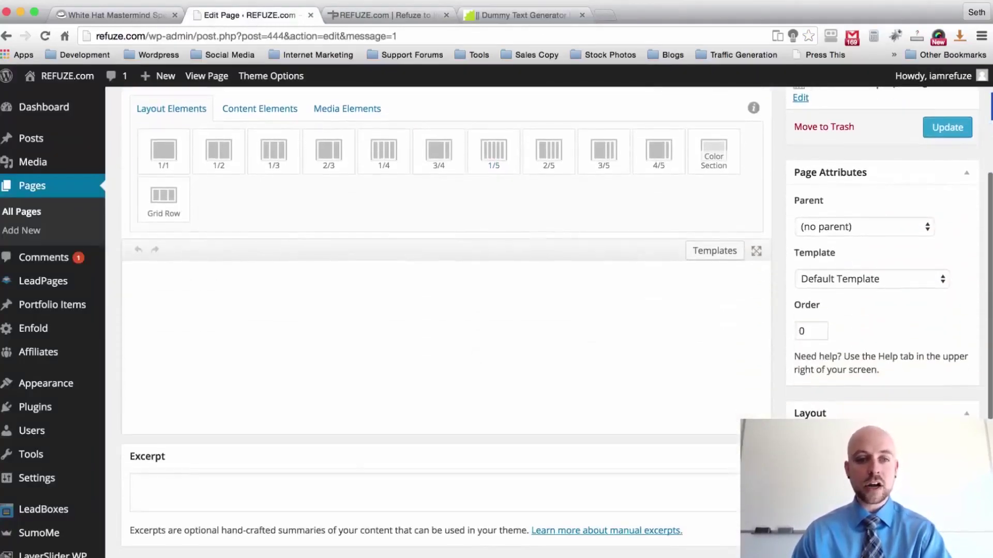
scroll(425, 291, up, 5)
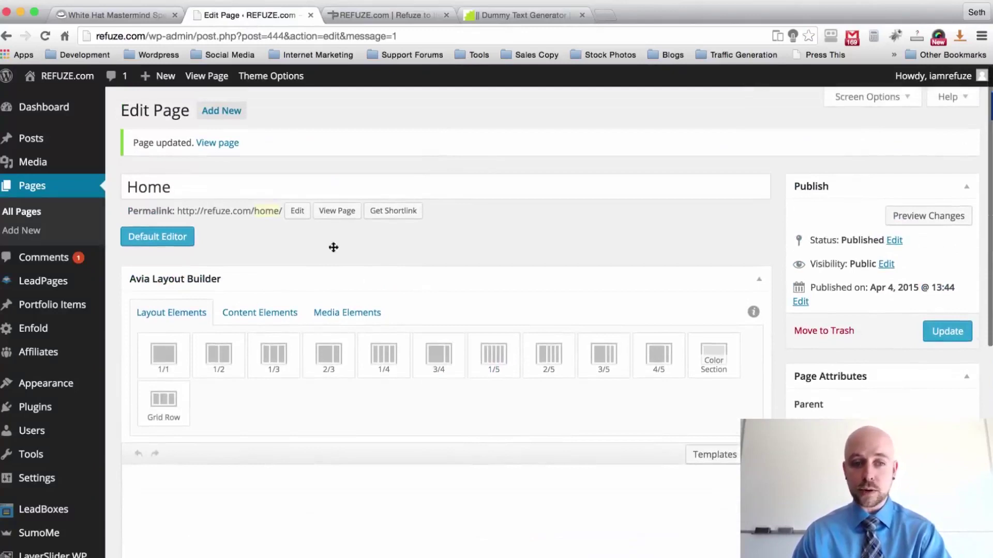
scroll(387, 254, down, 1)
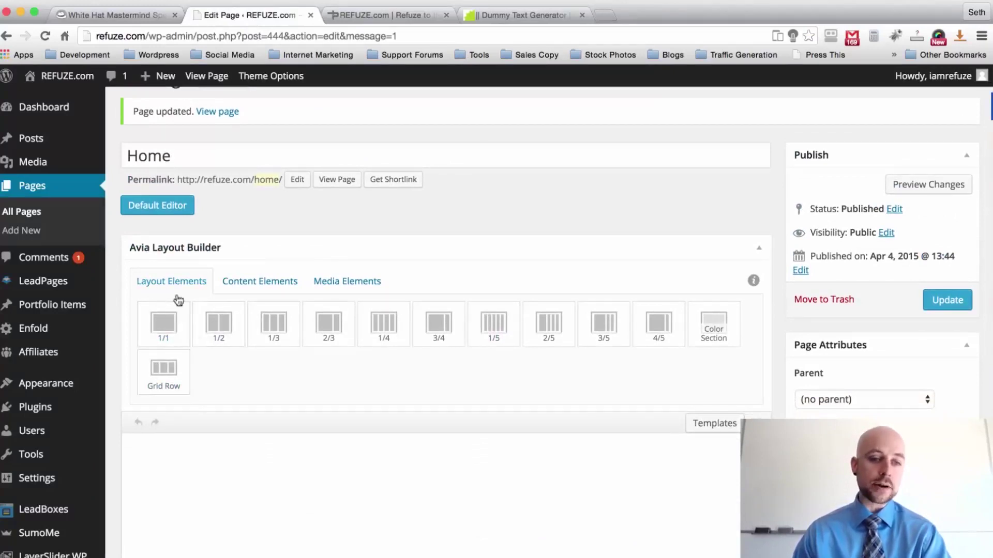
drag(712, 329, 567, 479)
scroll(492, 336, down, 5)
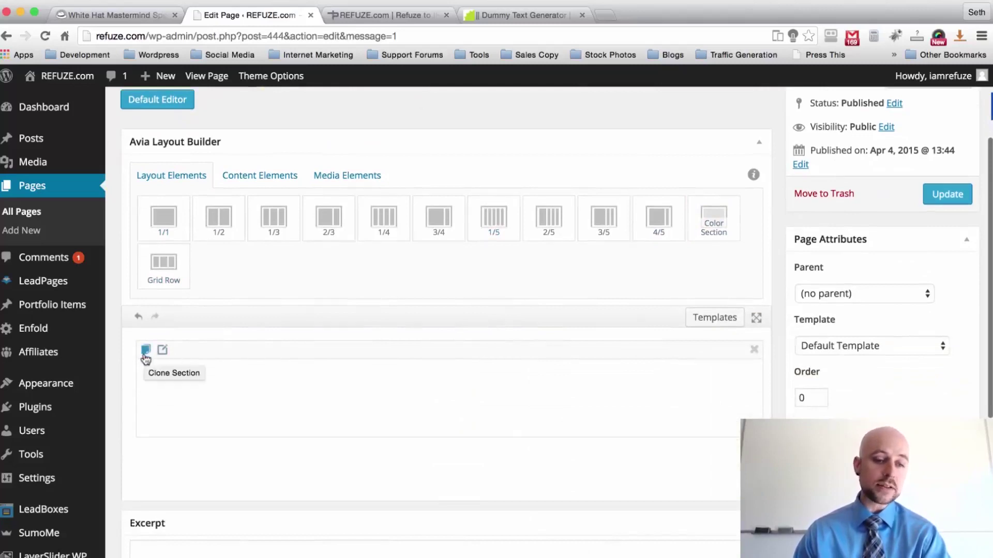
click(146, 352)
scroll(428, 328, down, 2)
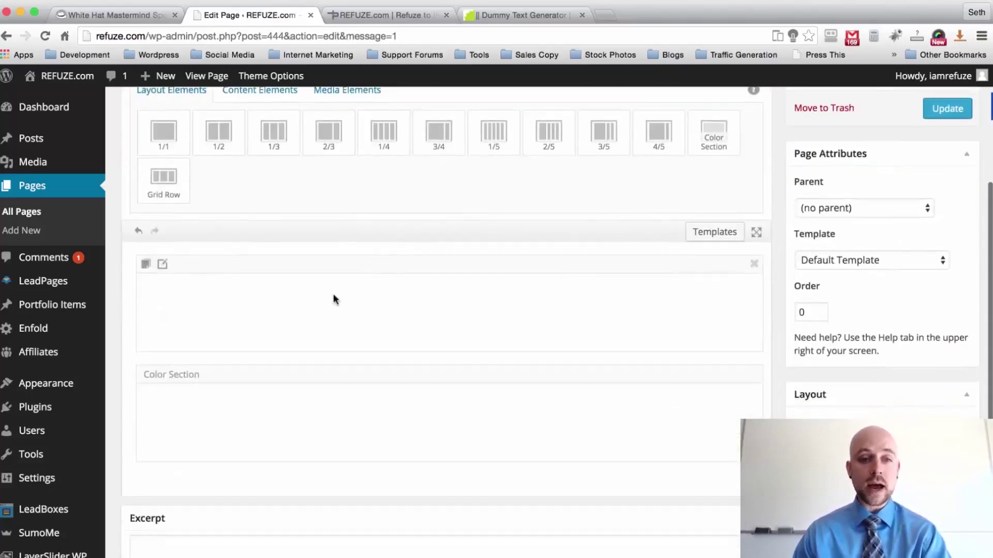
scroll(334, 299, up, 1)
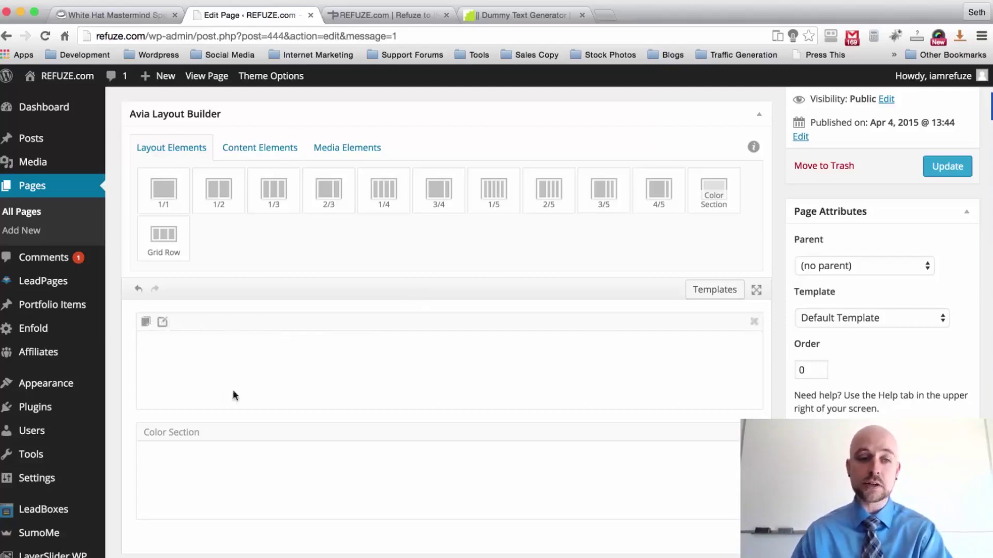
Add a Text Block content element to each of the two color sections
click(253, 150)
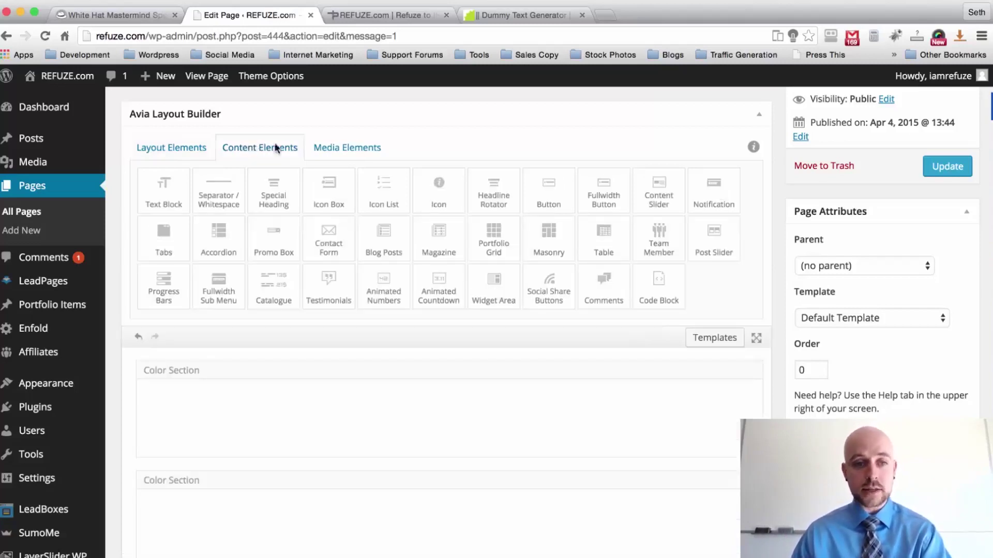
drag(163, 207, 372, 426)
drag(167, 187, 428, 523)
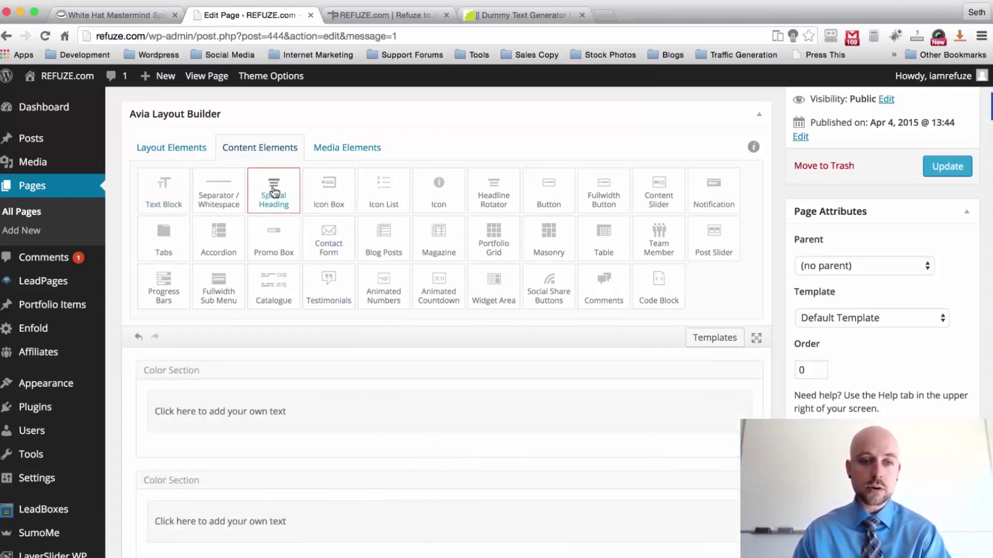
Add a Special Heading above the first section's text block, using "Lorem ipsum dolor sit amet, consectetuer adipiscing elit. Aenean" from the dummy text generator as its text
drag(272, 195, 512, 362)
scroll(512, 362, down, 1)
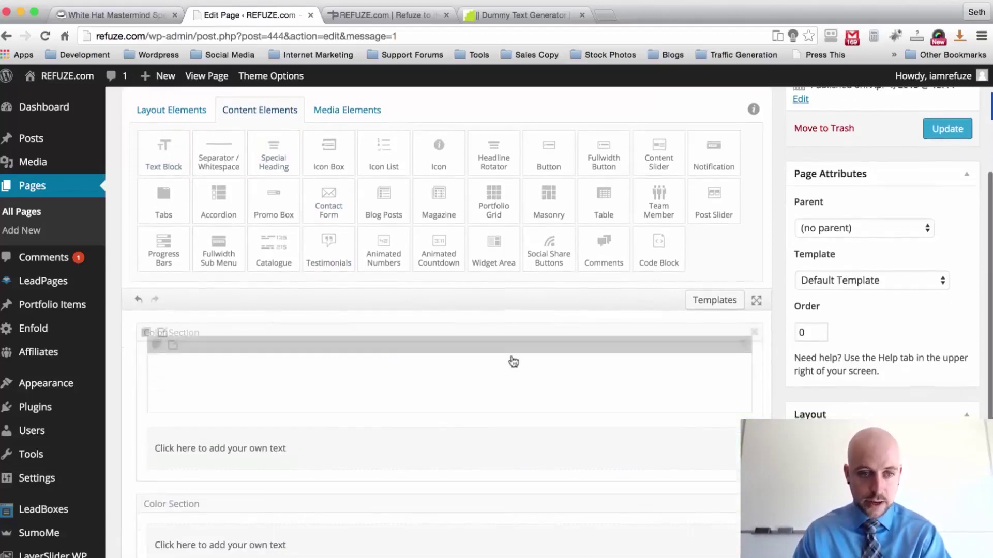
click(412, 380)
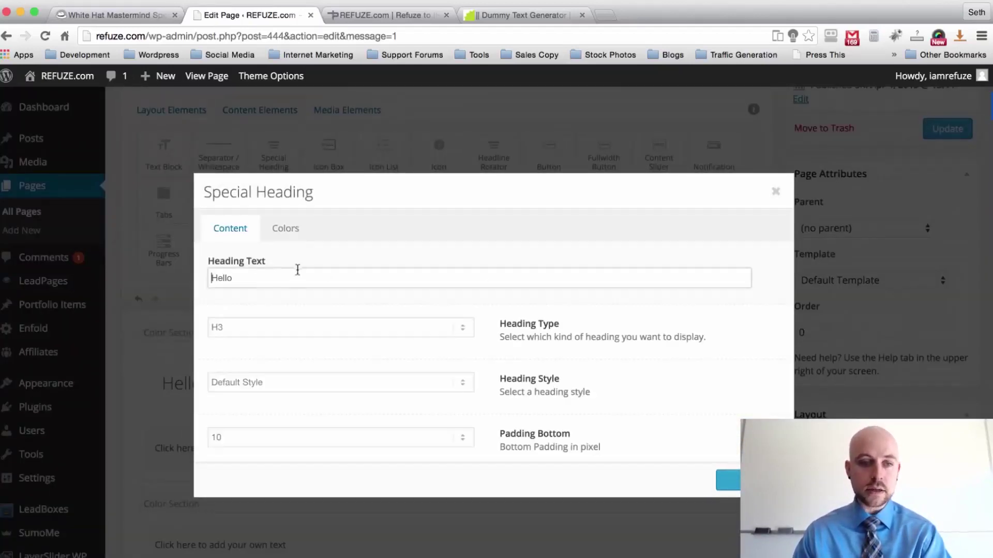
double_click(288, 272)
click(522, 15)
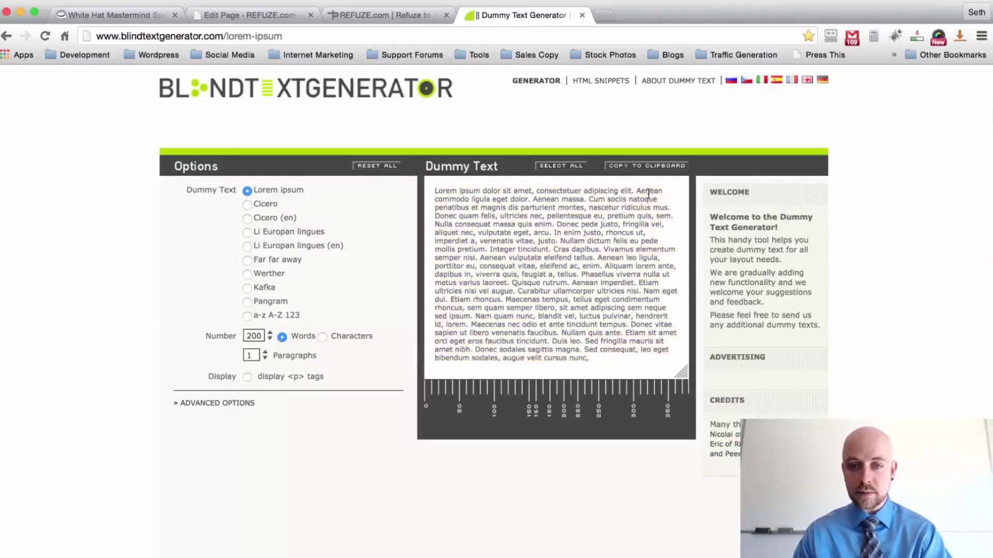
key(super+2)
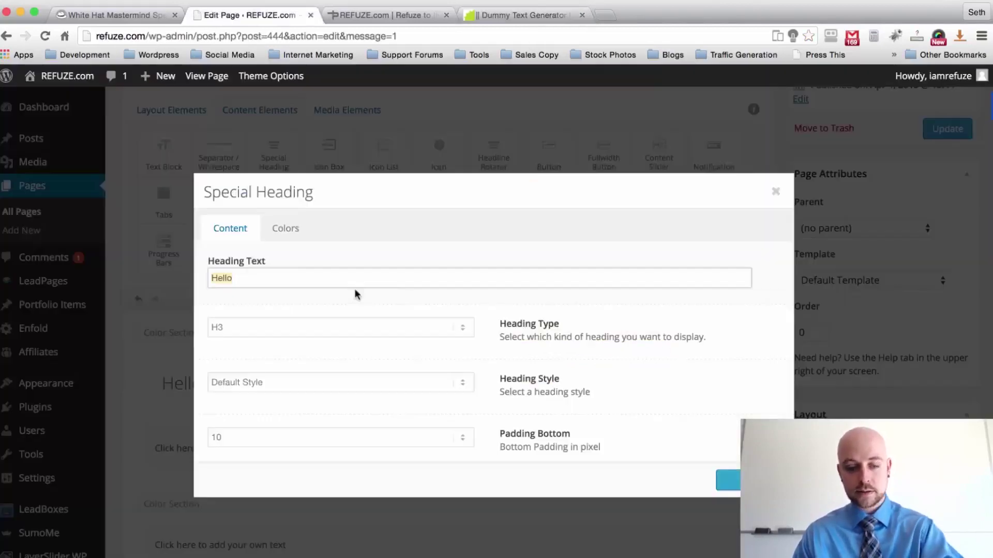
text(Lorem ipsum dolor sit amet, consectetuer adipiscing elit. Aenean)
Set the heading type to H2 and the heading style to Heading Style Modern (centered)
click(462, 337)
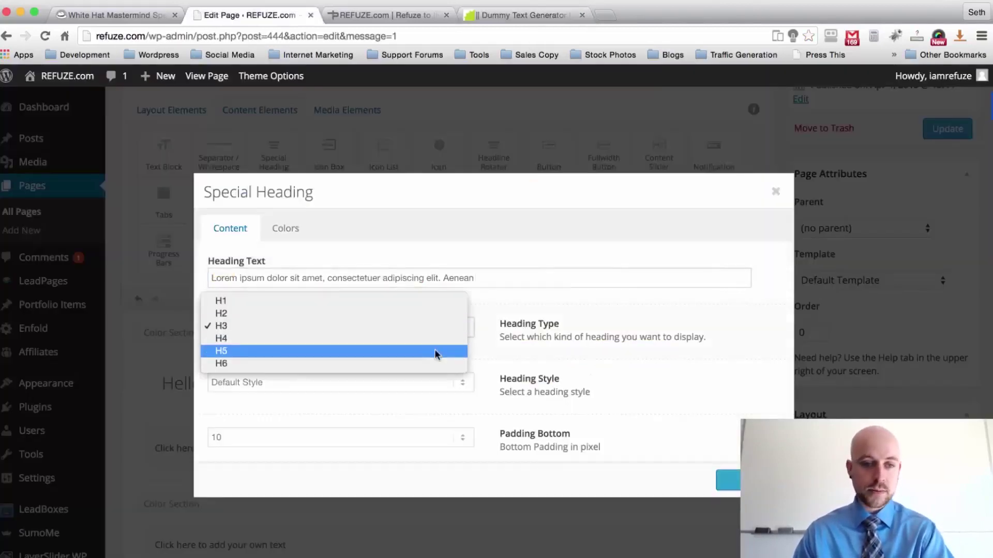
click(436, 312)
click(455, 377)
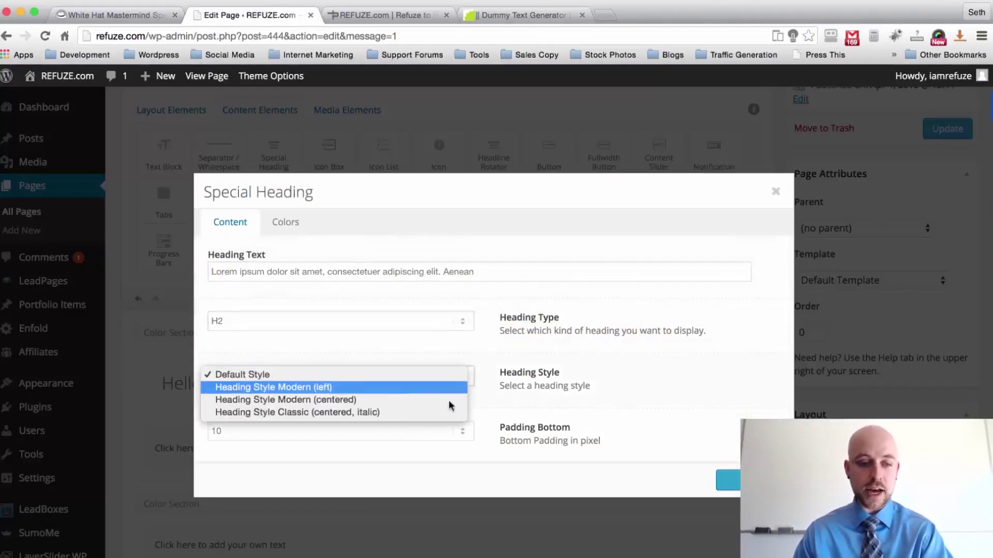
click(450, 404)
scroll(509, 326, down, 3)
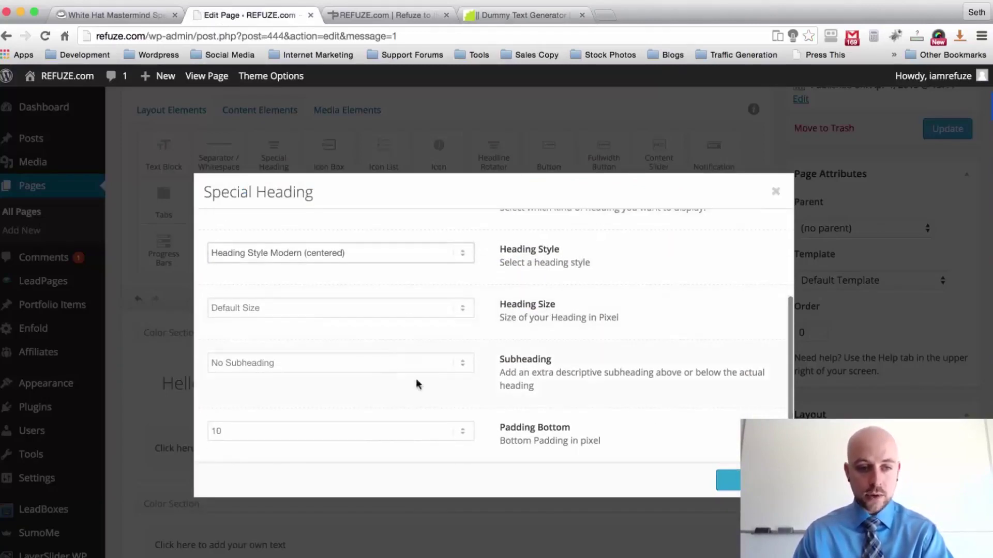
Display a subheading below reading "Lorem ipsum dolor sit amet, consectetuer adipiscing elit. Aenean" at size 20, and save the heading
click(469, 360)
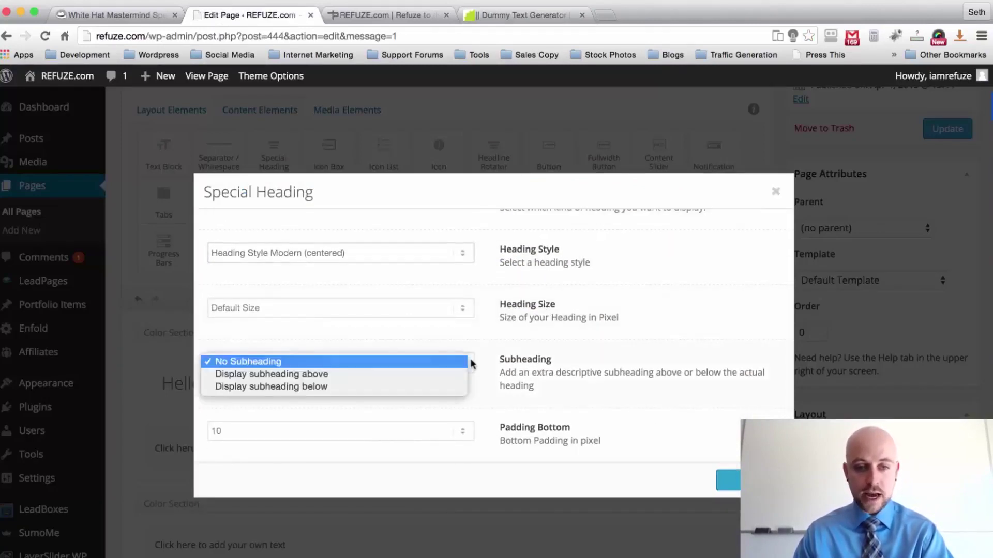
click(430, 388)
scroll(461, 248, down, 3)
click(283, 315)
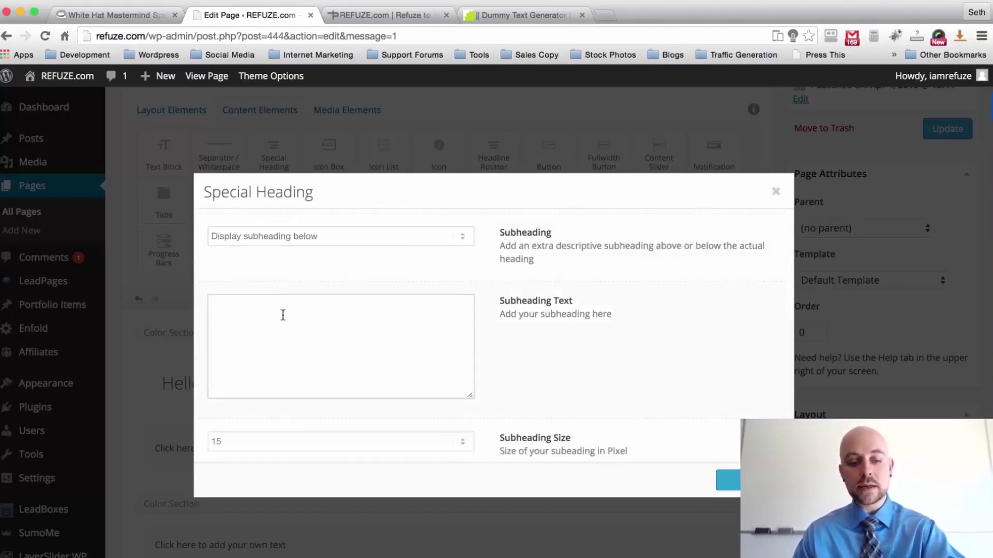
text(Lorem ipsum dolor sit amet, consectetuer adipiscing elit. Aenean)
scroll(645, 268, down, 2)
click(458, 379)
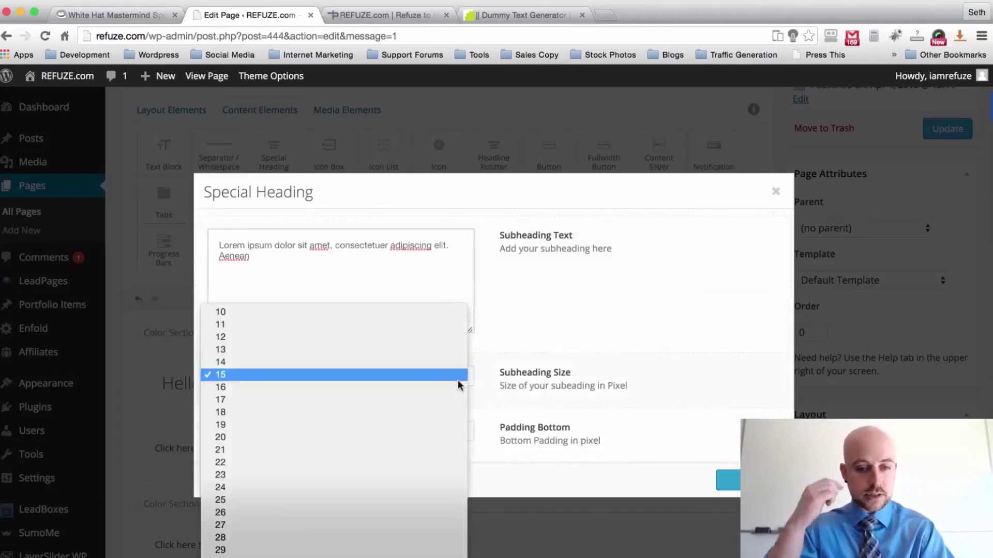
click(437, 443)
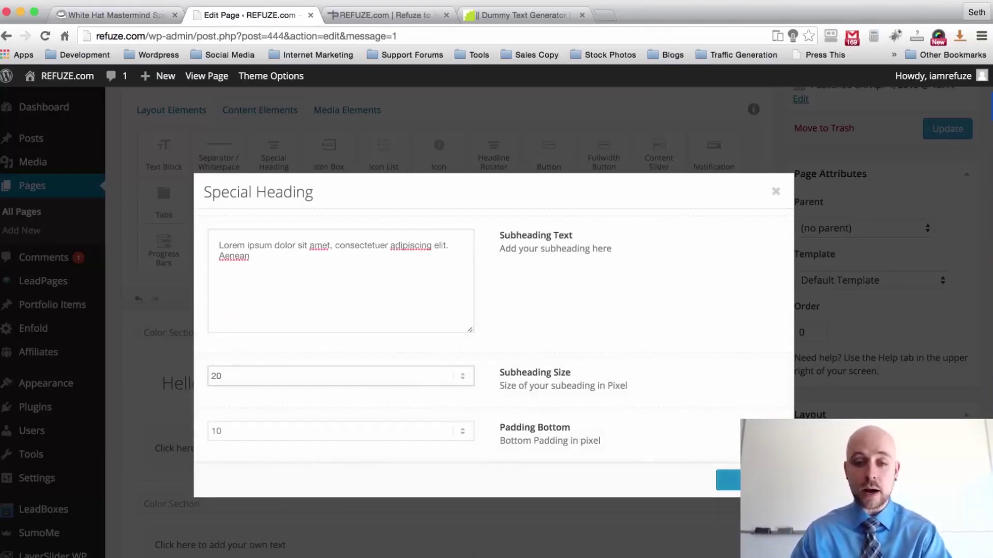
click(740, 481)
Replace the first section's text block placeholder with the full Lorem ipsum text copied from the dummy text generator, and save it
scroll(498, 197, down, 4)
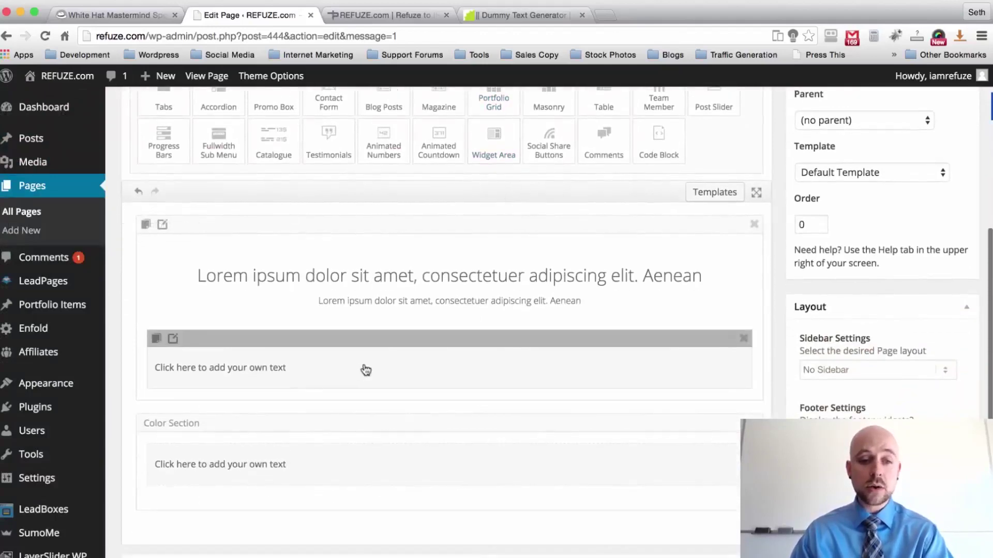
click(366, 369)
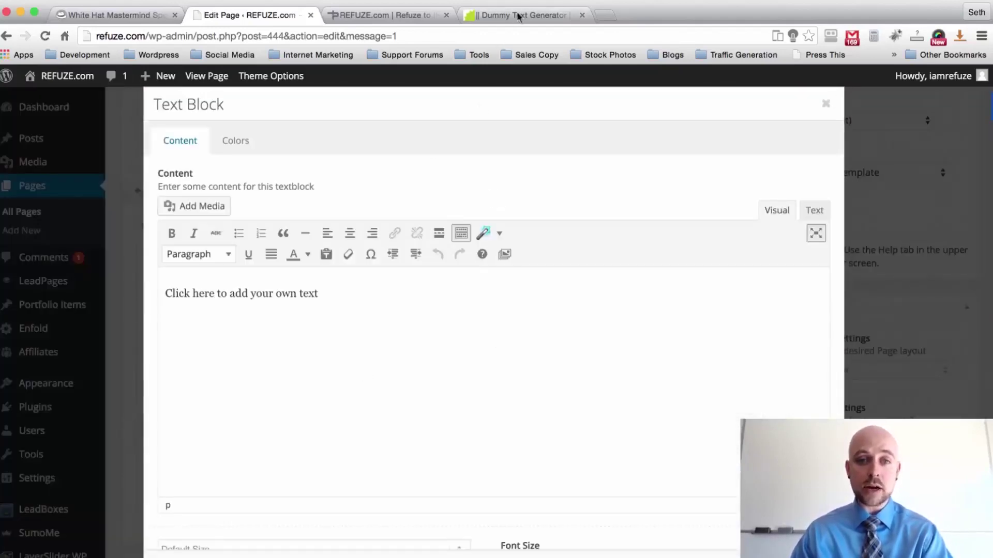
click(518, 15)
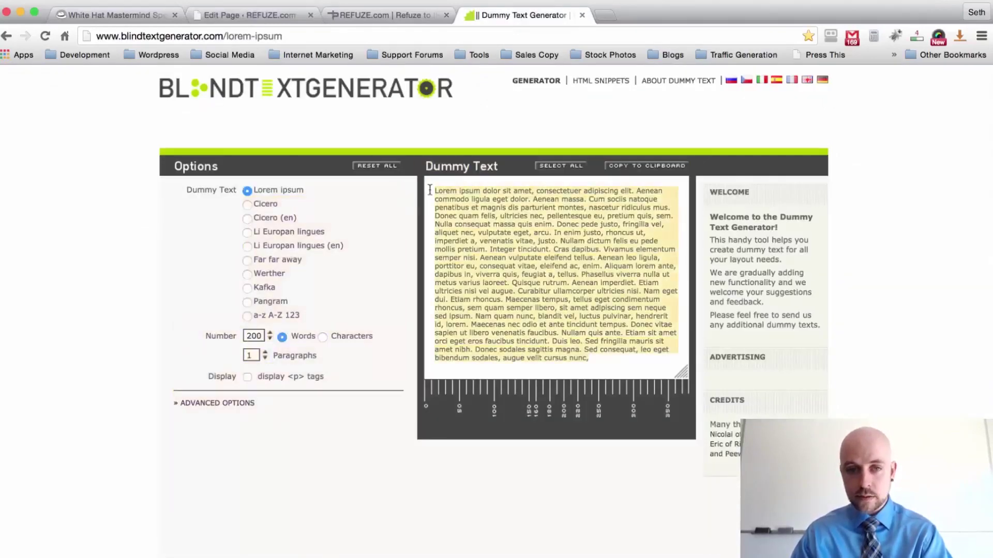
key(ctrl+shift+Tab)
triple_click(328, 288)
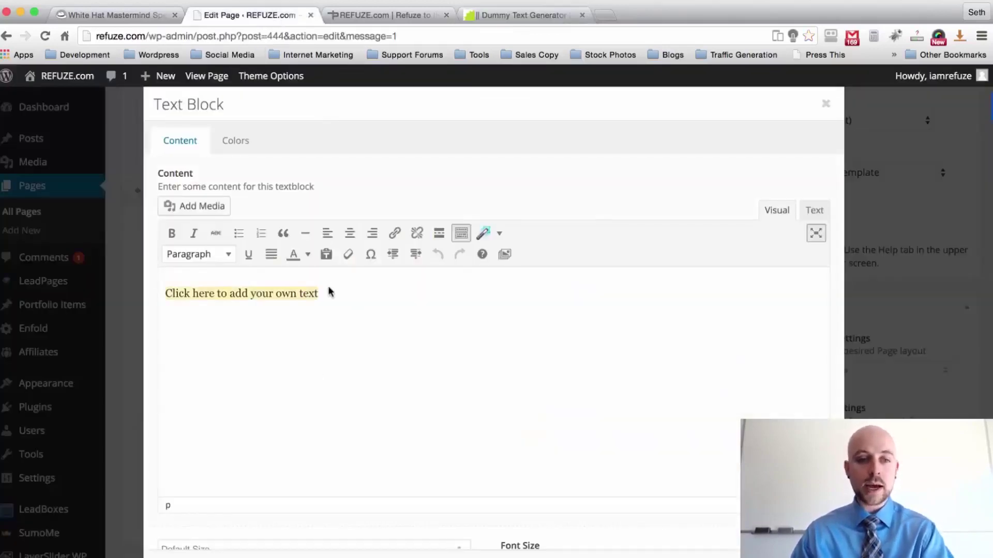
text(Lorem ipsum dolor sit amet, consectetuer adipiscing elit. Aenean commodo ligula eget dolor. Aenean massa. Cum sociis natoque penatibus et magnis dis parturient montes, nascetur ridiculus mus. Donec quam felis, ultricies nec, pellentesque eu, pretium quis, sem. Nulla consequat massa quis enim. Donec pede justo, fringilla vel, aliquet nec, vulputate eget, arcu. In enim justo, rhoncus ut, imperdiet a, venenatis vitae, justo. Nullam dictum felis eu pede mollis pretium. Integer tincidunt. Cras dapibus. Vivamus elementum semper nisi. Aenean vulputate eleifend tellus. Aenean leo ligula, porttitor eu, consequat vitae, eleifend ac, enim. Aliquam lorem ante, dapibus in, viverra quis, feugiat a, tellus. Phasellus viverra nulla ut metus varius laoreet. Quisque rutrum. Aenean imperdiet. Etiam ultricies nisi vel augue. Curabitur ullamcorper ultricies nisi. Nam eget dui. Etiam rhoncus. Maecenas tempus, tellus eget condimentum rhoncus, sem quam semper libero, sit amet adipiscing sem neque sed ipsum. Nam quam nunc, blandit vel, luctus pulvinar, hendrerit id, lorem. Maecenas nec odio et ante tincidunt tempus. Donec vitae sapien ut libero venenatis faucibus. Nullam quis ante. Etiam sit amet orci eget eros faucibus tincidunt. Duis leo. Sed fringilla mauris sit amet nibh. Donec sodales sagittis magna. Sed consequat, leo eget bibendum sodales, augue velit cursus nunc,)
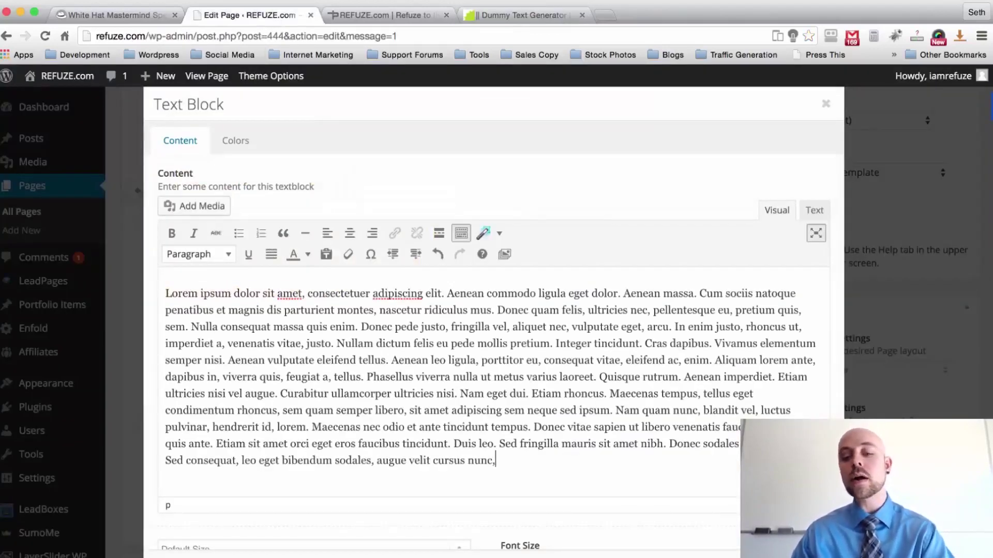
click(818, 552)
Replace the placeholder in the second color section's text block with the same full Lorem ipsum text and save it
scroll(467, 330, down, 4)
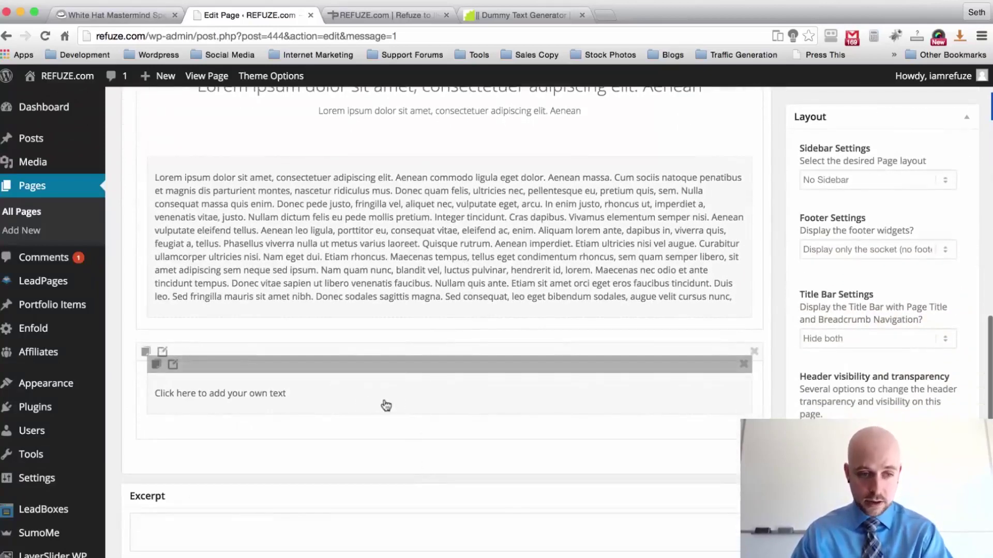
scroll(362, 397, up, 1)
scroll(362, 398, up, 1)
click(401, 493)
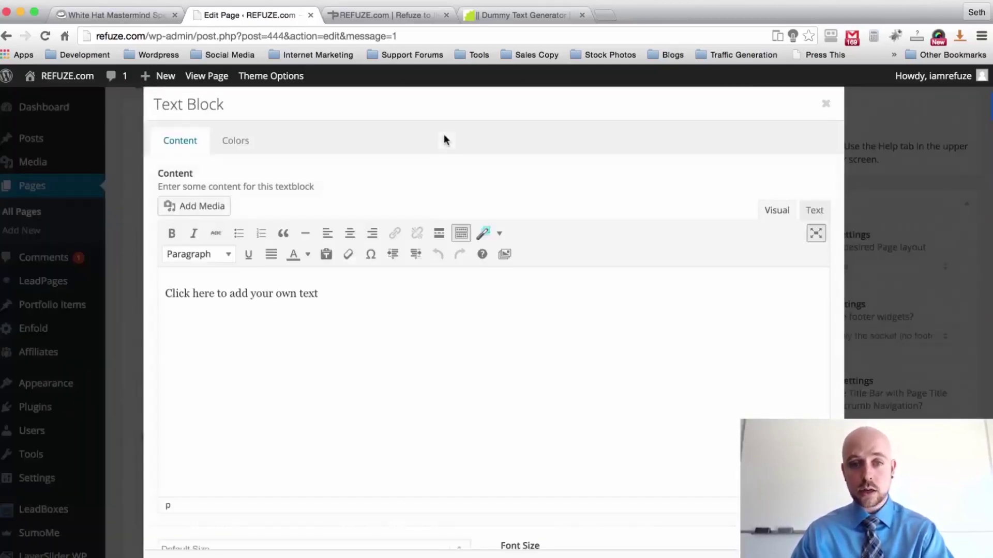
triple_click(363, 288)
text(Lorem ipsum dolor sit amet, consectetuer adipiscing elit. Aenean commodo ligula eget dolor. Aenean massa. Cum sociis natoque penatibus et magnis dis parturient montes, nascetur ridiculus mus. Donec quam felis, ultricies nec, pellentesque eu, pretium quis, sem. Nulla consequat massa quis enim. Donec pede justo, fringilla vel, aliquet nec, vulputate eget, arcu. In enim justo, rhoncus ut, imperdiet a, venenatis vitae, justo. Nullam dictum felis eu pede mollis pretium. Integer tincidunt. Cras dapibus. Vivamus elementum semper nisi. Aenean vulputate eleifend tellus. Aenean leo ligula, porttitor eu, consequat vitae, eleifend ac, enim. Aliquam lorem ante, dapibus in, viverra quis, feugiat a, tellus. Phasellus viverra nulla ut metus varius laoreet. Quisque rutrum. Aenean imperdiet. Etiam ultricies nisi vel augue. Curabitur ullamcorper ultricies nisi. Nam eget dui. Etiam rhoncus. Maecenas tempus, tellus eget condimentum rhoncus, sem quam semper libero, sit amet adipiscing sem neque sed ipsum. Nam quam nunc, blandit vel, luctus pulvinar, hendrerit id, lorem. Maecenas nec odio et ante tincidunt tempus. Donec vitae sapien ut libero venenatis faucibus. Nullam quis ante. Etiam sit amet orci eget eros faucibus tincidunt. Duis leo. Sed fringilla mauris sit amet nibh. Donec sodales sagittis magna. Sed consequat, leo eget bibendum sodales, augue velit cursus nunc,)
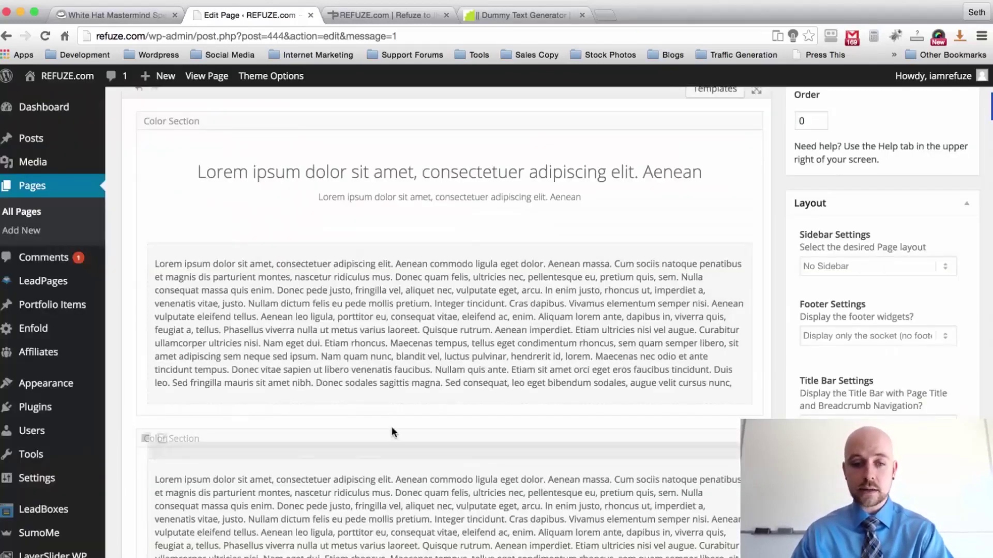
Add a Separator / Whitespace content element to the page layout
scroll(393, 433, up, 9)
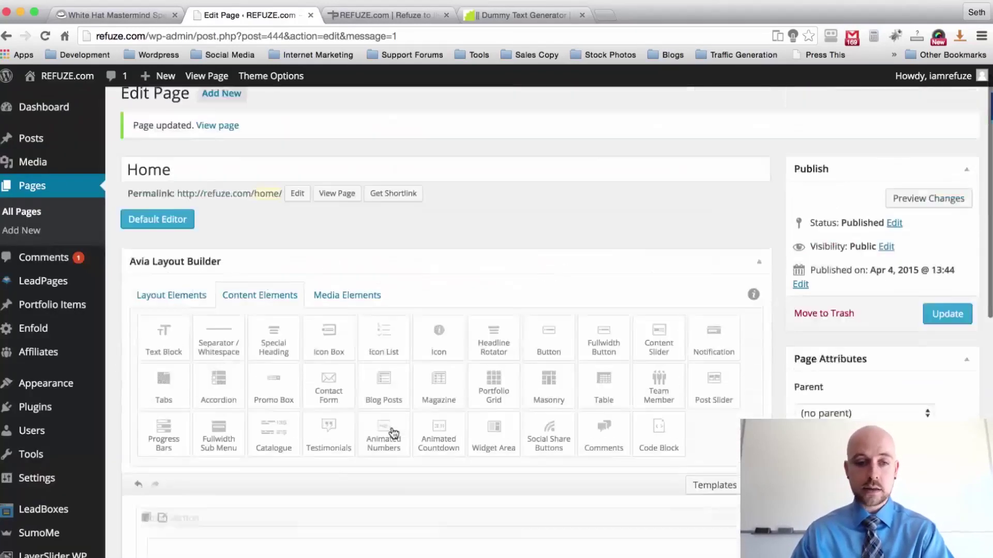
drag(224, 348, 325, 503)
scroll(325, 503, up, 10)
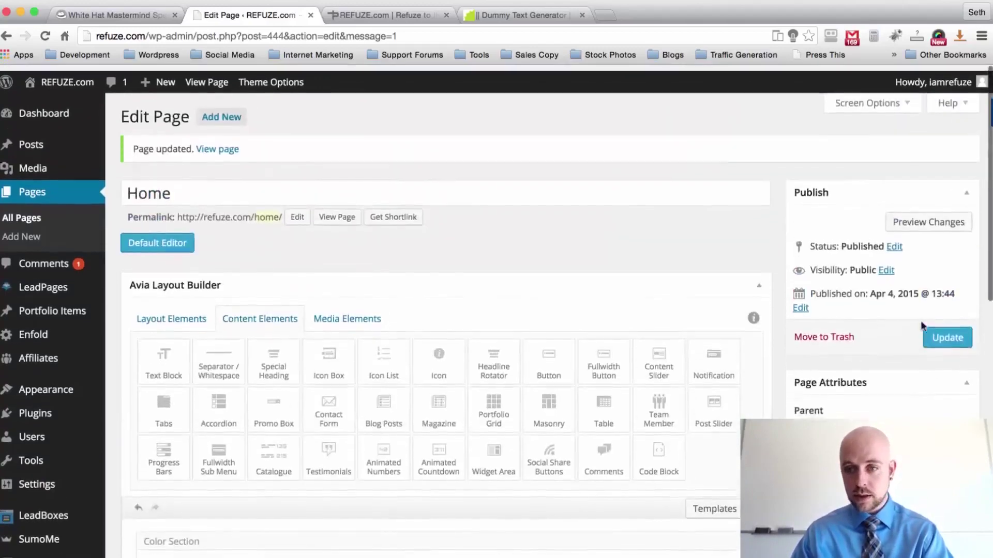
Update the Home page and review its heading, text blocks and separator on the live site
click(946, 330)
click(381, 15)
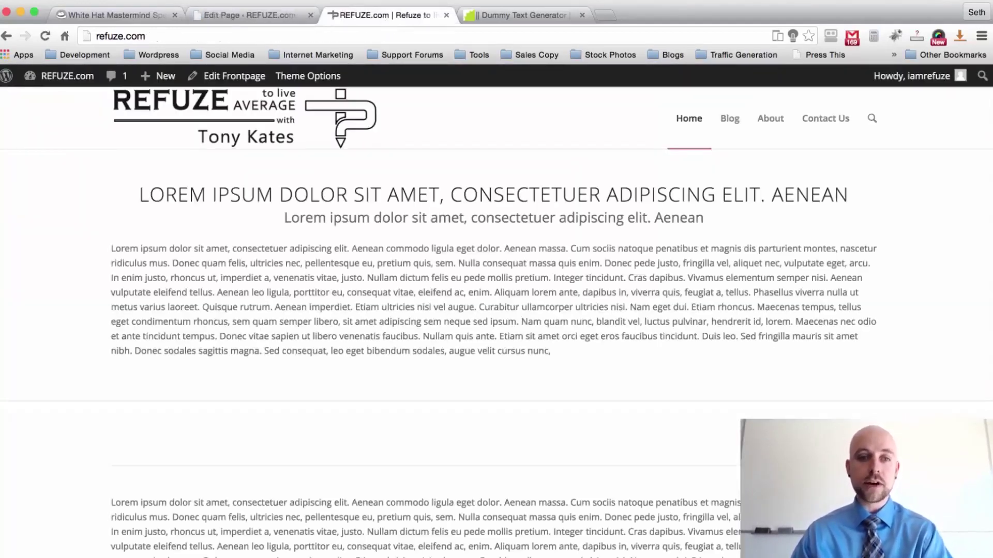
scroll(24, 206, down, 3)
scroll(24, 206, up, 3)
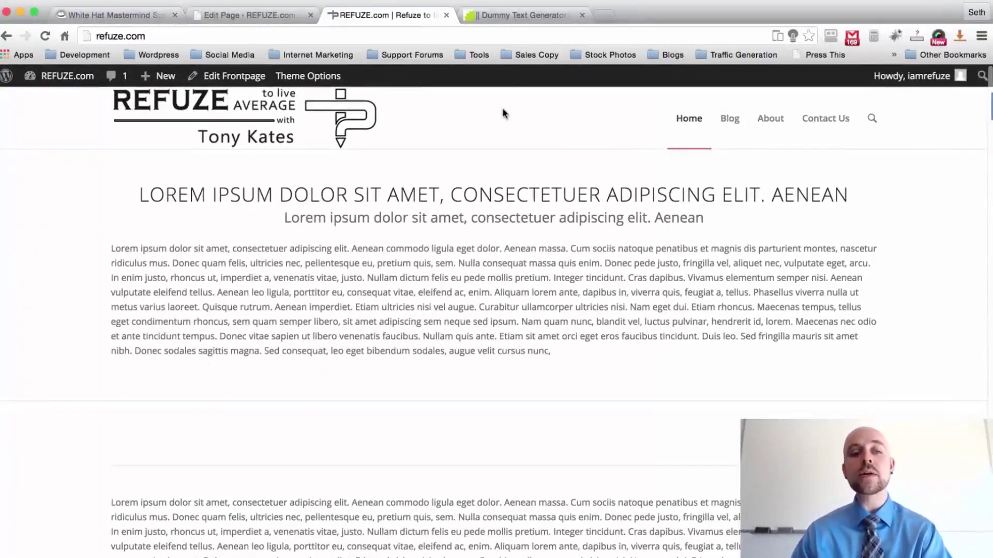
scroll(512, 162, down, 2)
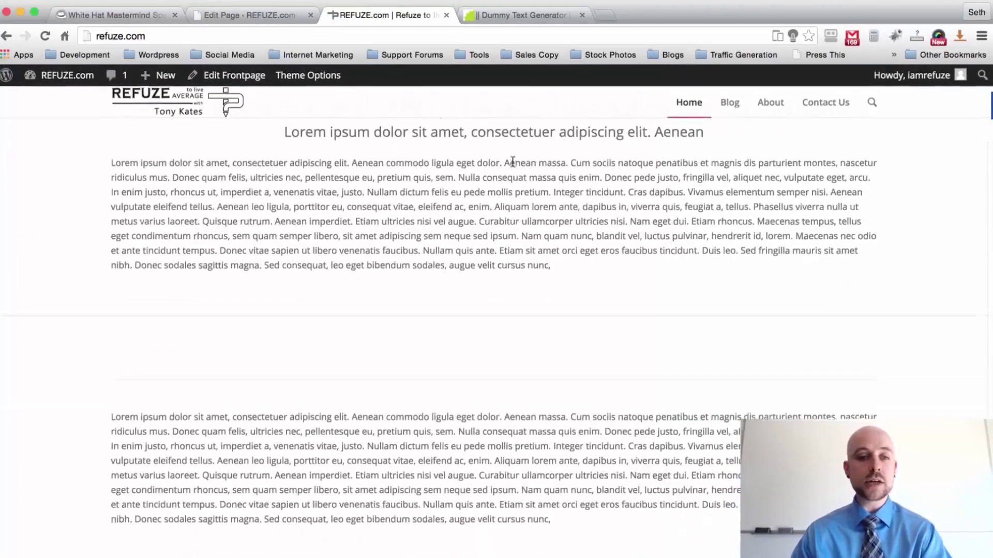
scroll(512, 163, up, 2)
Look through the live Blog, About and Contact Us pages to check their content and sidebars
click(730, 119)
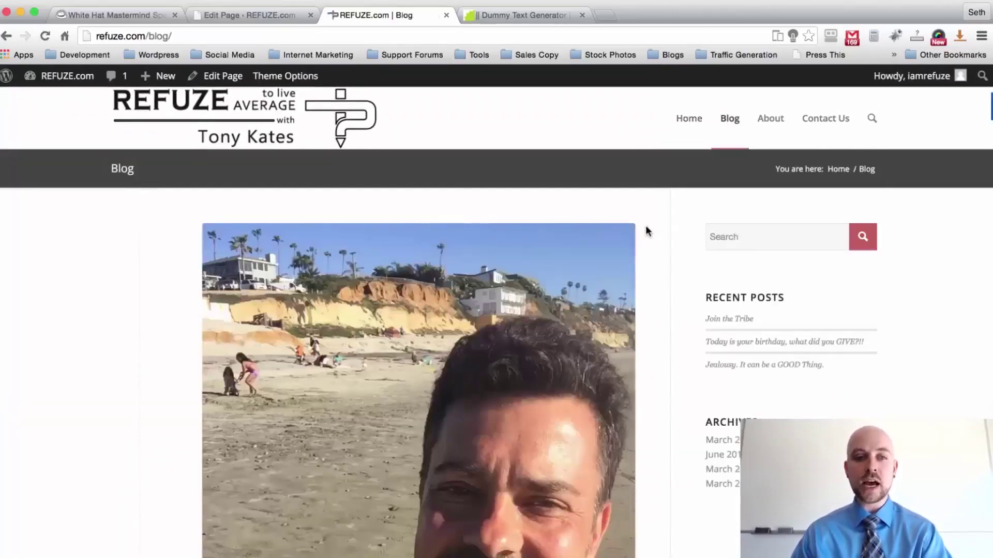
scroll(645, 225, down, 10)
scroll(645, 232, up, 10)
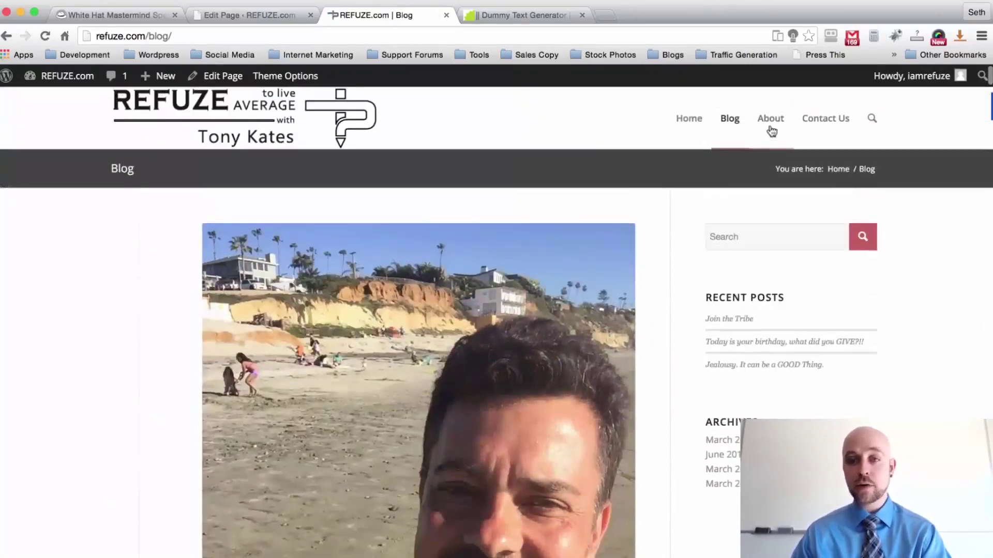
click(770, 122)
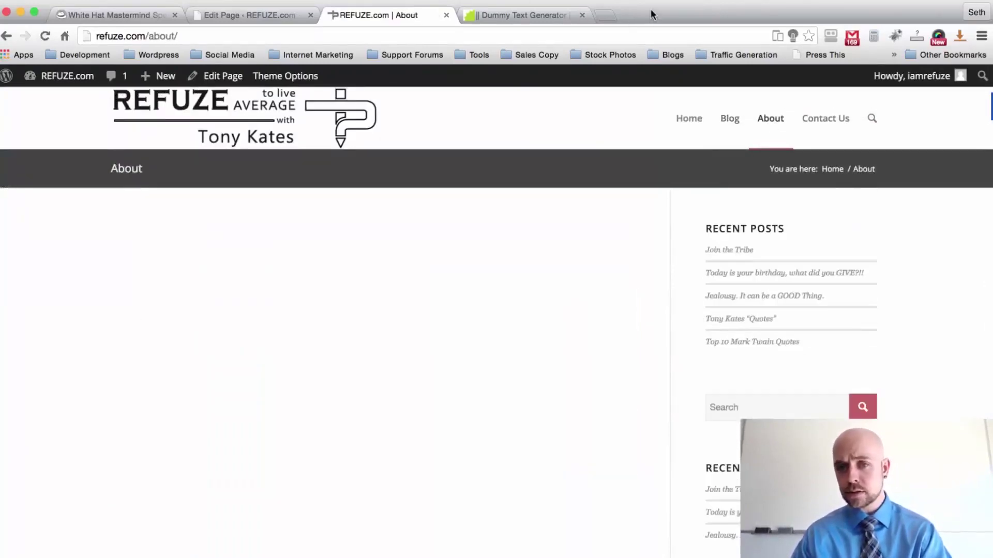
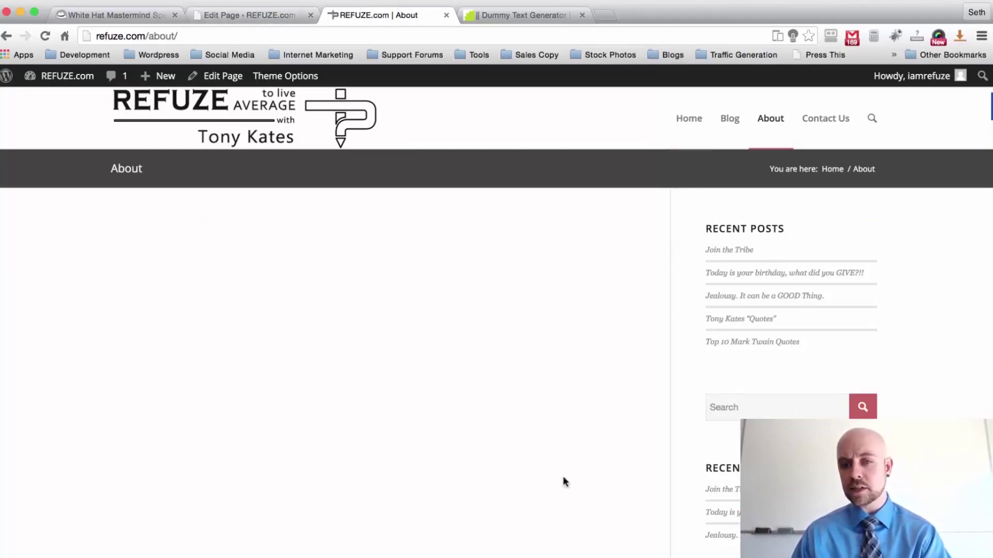
click(815, 127)
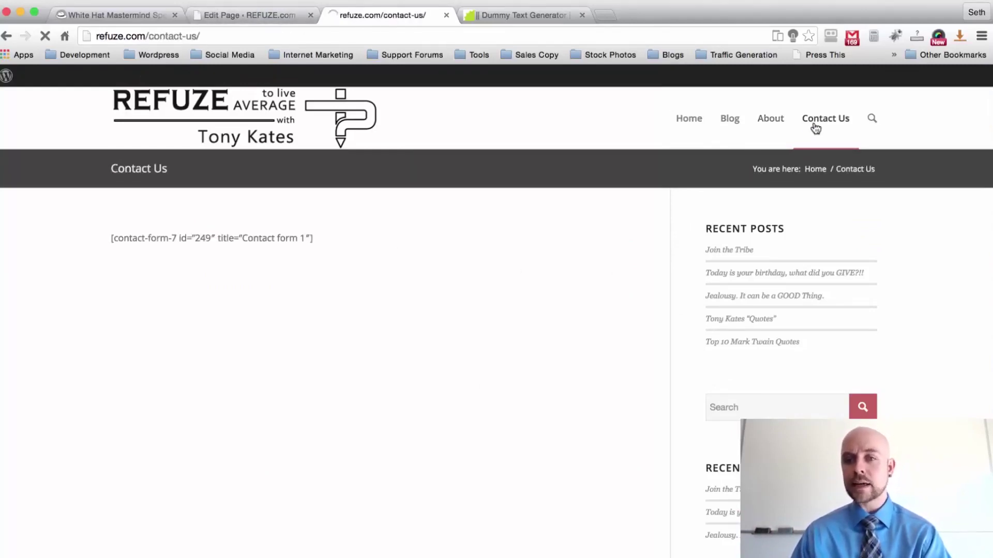
Open the About page for editing in the WordPress admin and set its sidebar layout to No Sidebar
click(262, 11)
scroll(116, 170, down, 3)
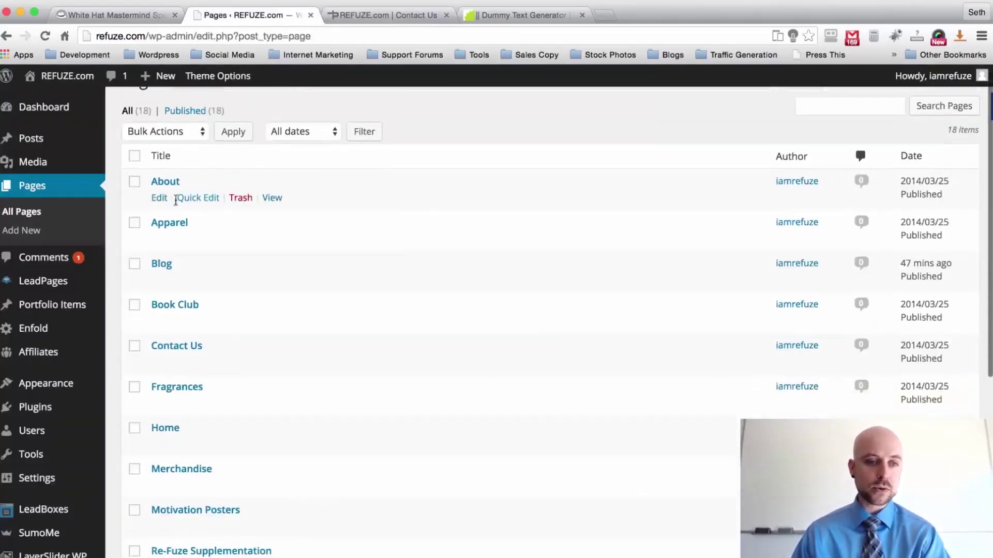
click(159, 198)
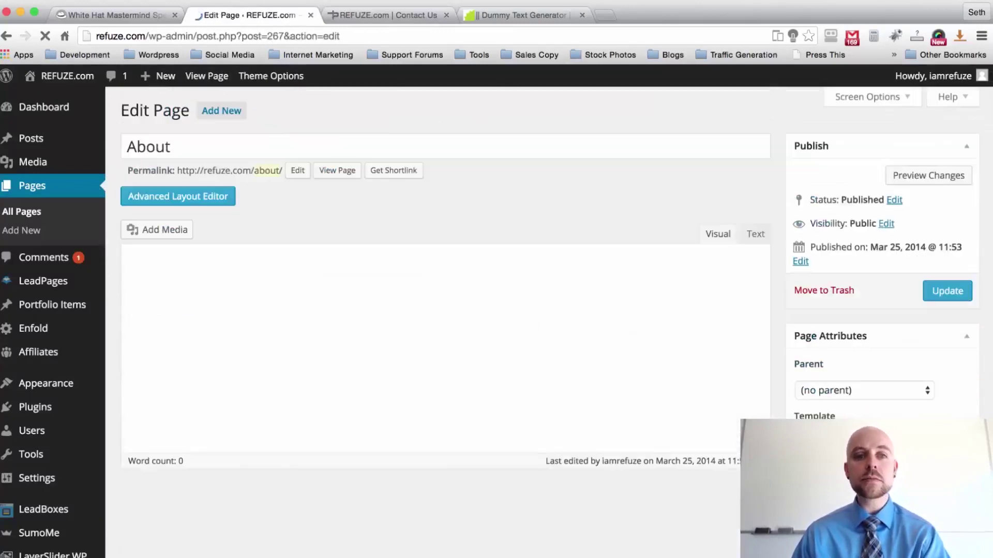
scroll(772, 241, down, 7)
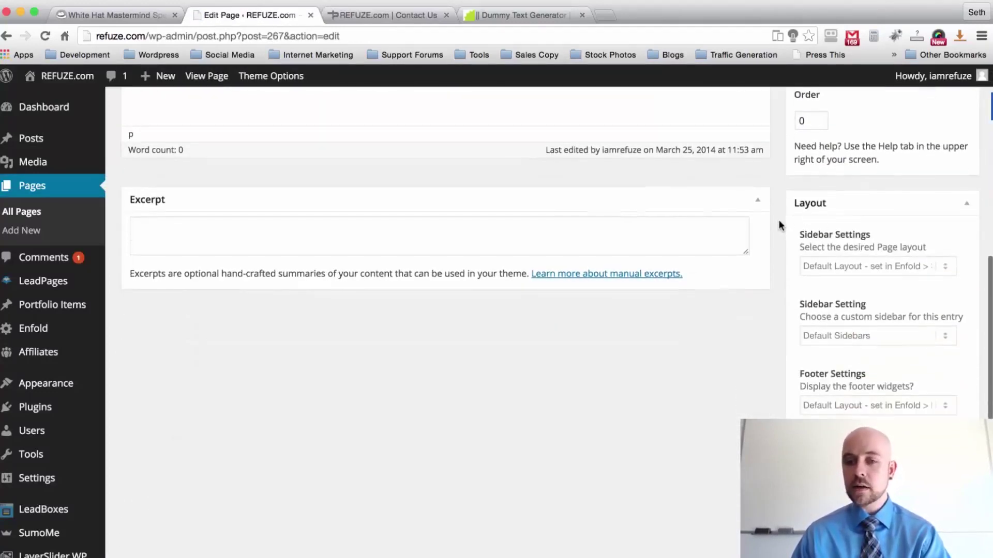
click(931, 265)
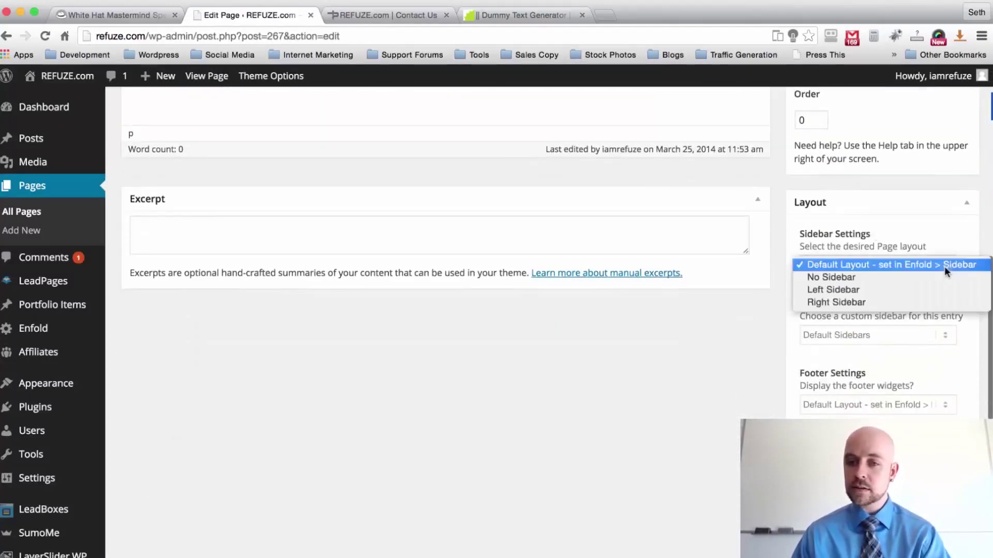
click(895, 278)
Check the About page's footer, title bar and header settings, and update the page
scroll(782, 186, down, 3)
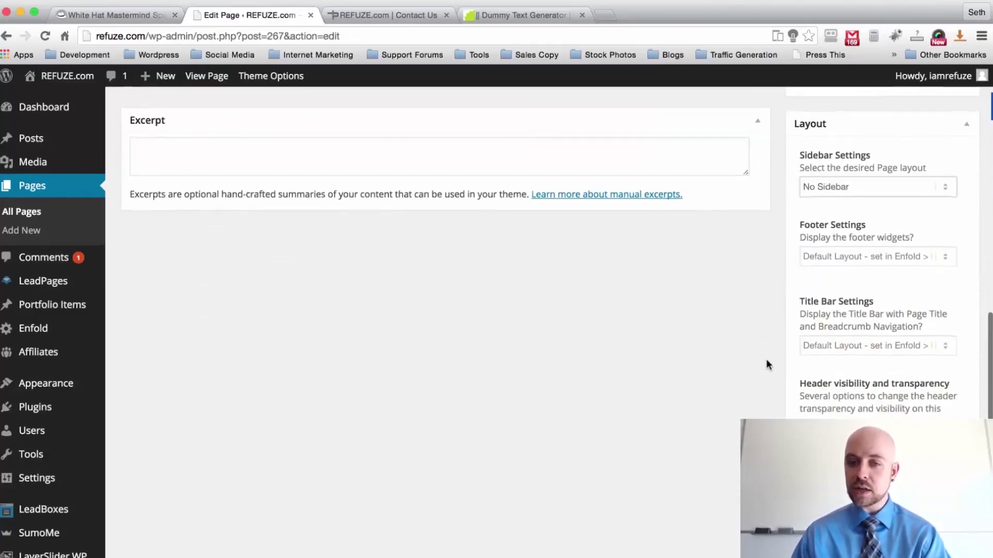
scroll(768, 365, up, 10)
scroll(893, 326, down, 10)
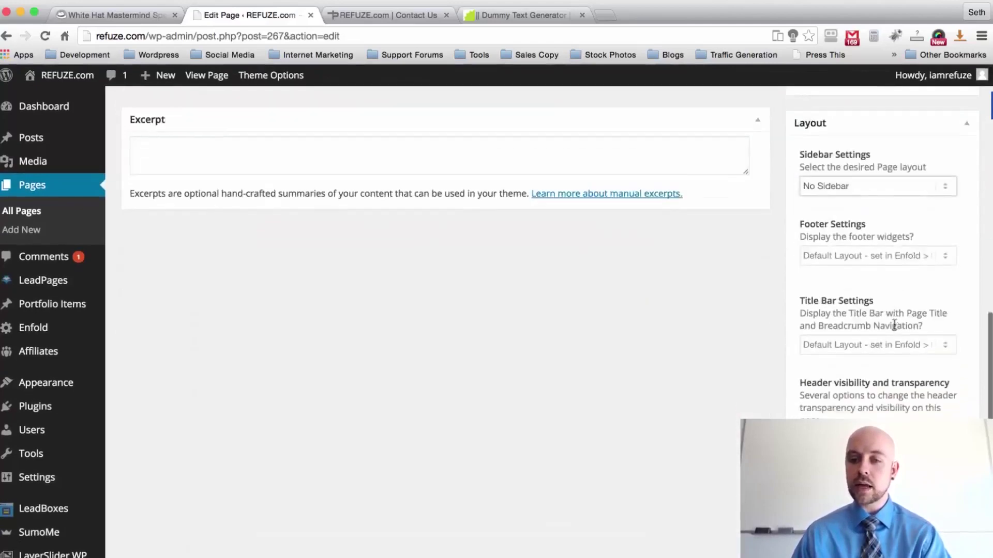
scroll(894, 325, up, 10)
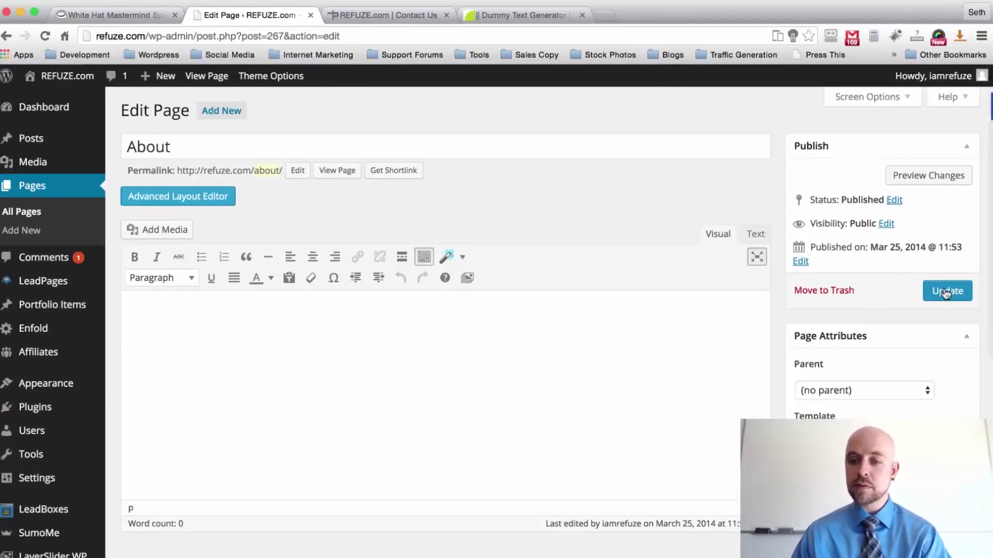
click(945, 291)
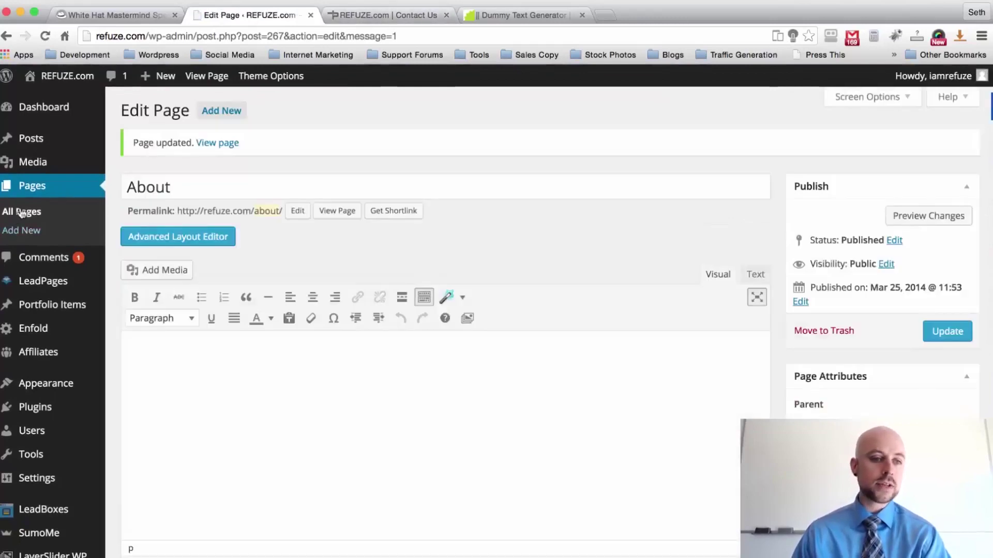
Open the Contact Us page for editing and delete the contact-form-7 shortcode from its content
click(21, 212)
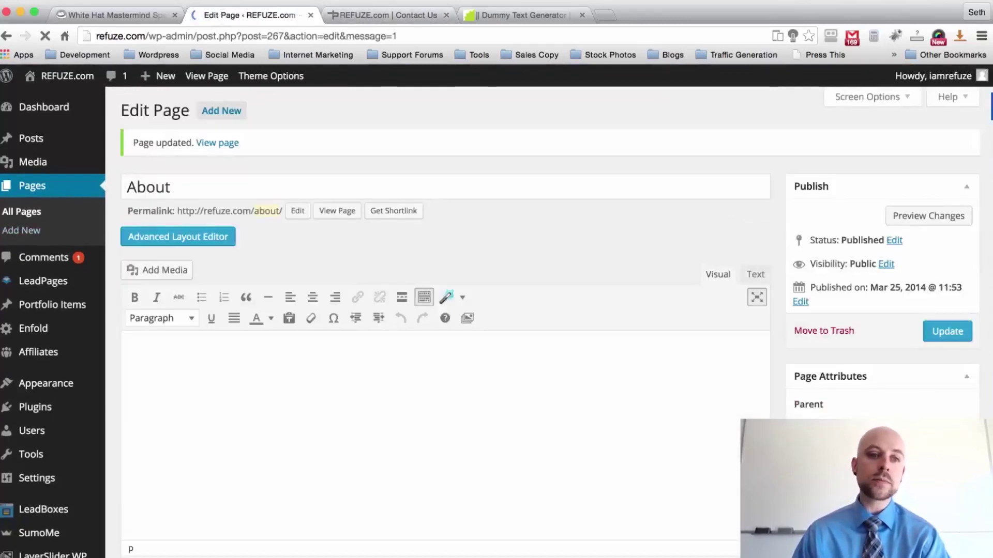
scroll(472, 101, down, 5)
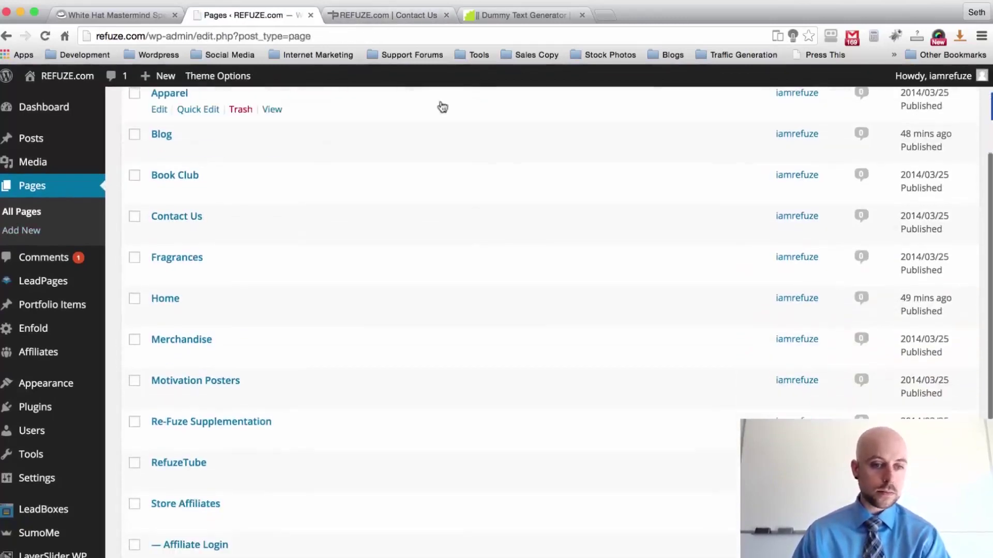
click(159, 233)
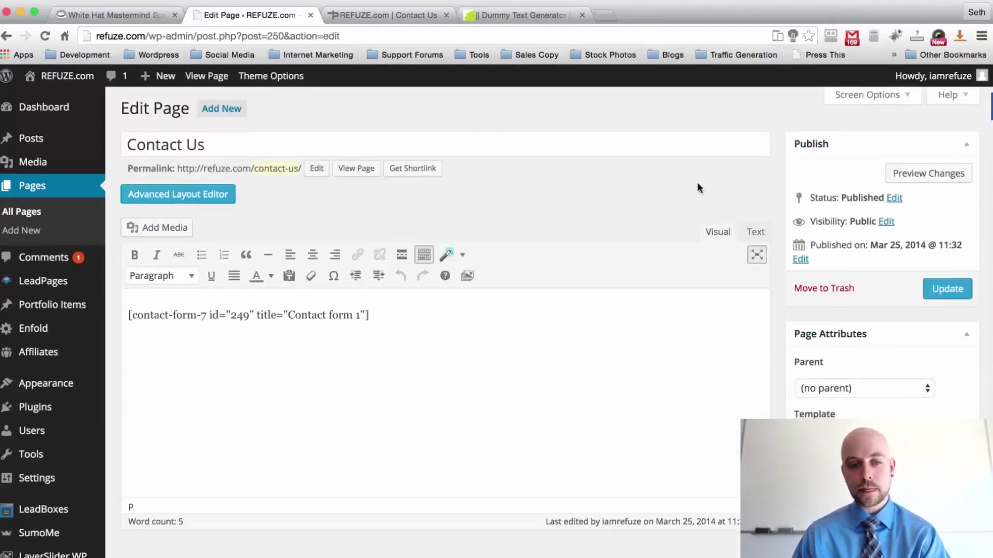
scroll(698, 189, down, 1)
drag(407, 295, 116, 289)
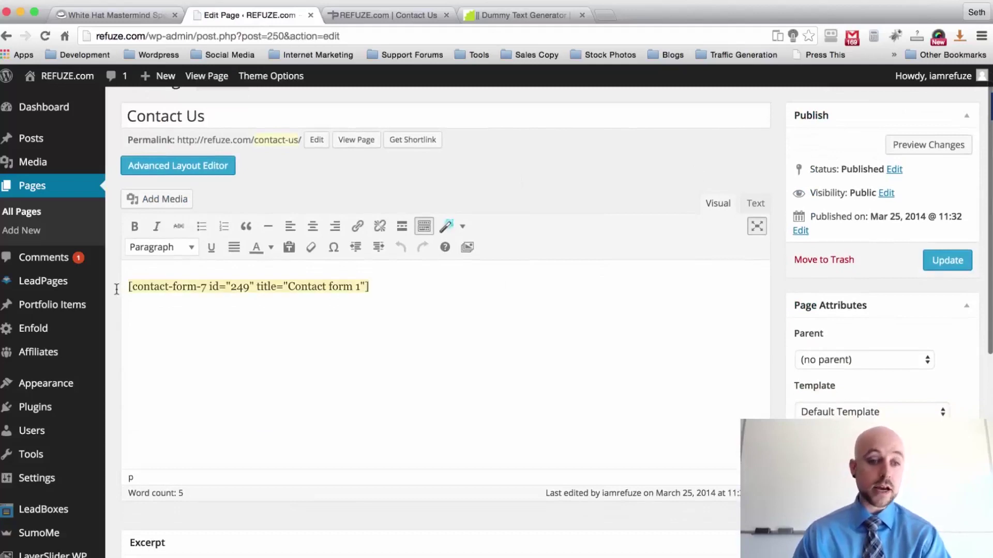
key(BackSpace)
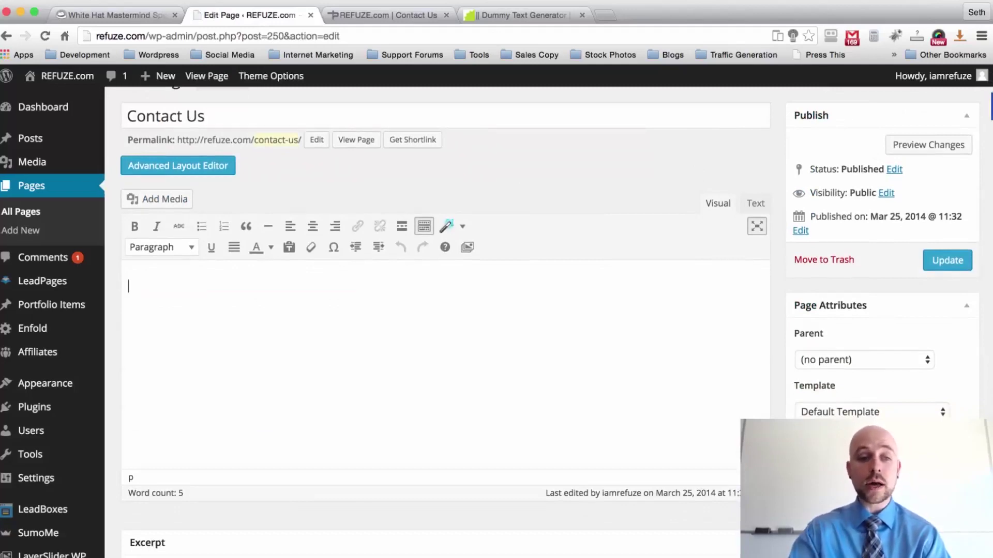
Switch the Contact Us page to the Advanced Layout Editor and add a Contact Form content element to the layout
click(180, 170)
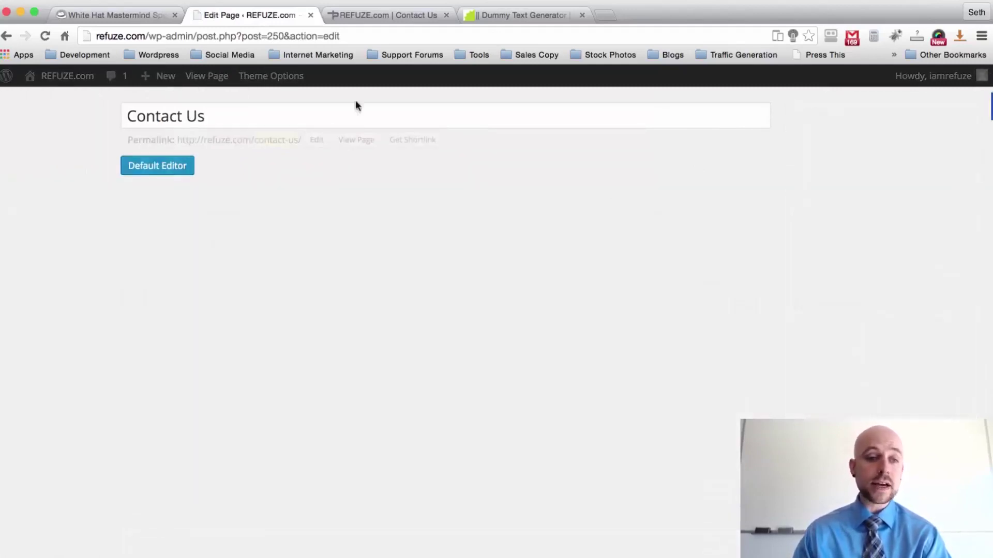
scroll(454, 213, down, 2)
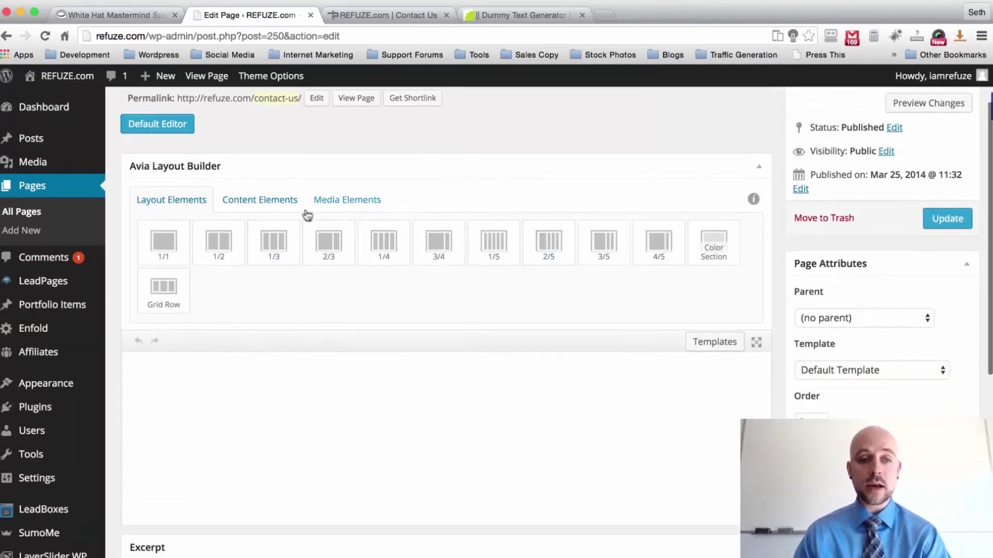
click(264, 206)
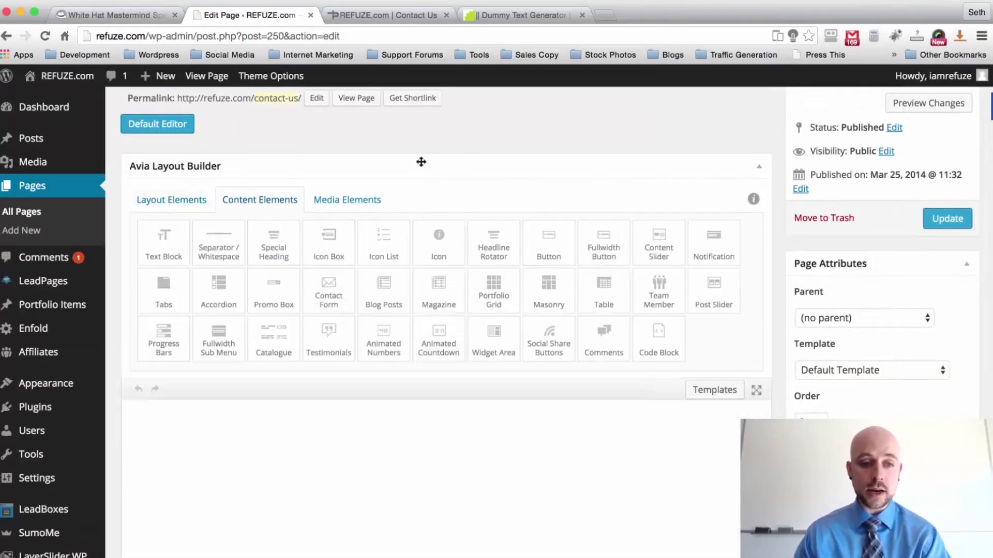
scroll(421, 162, down, 2)
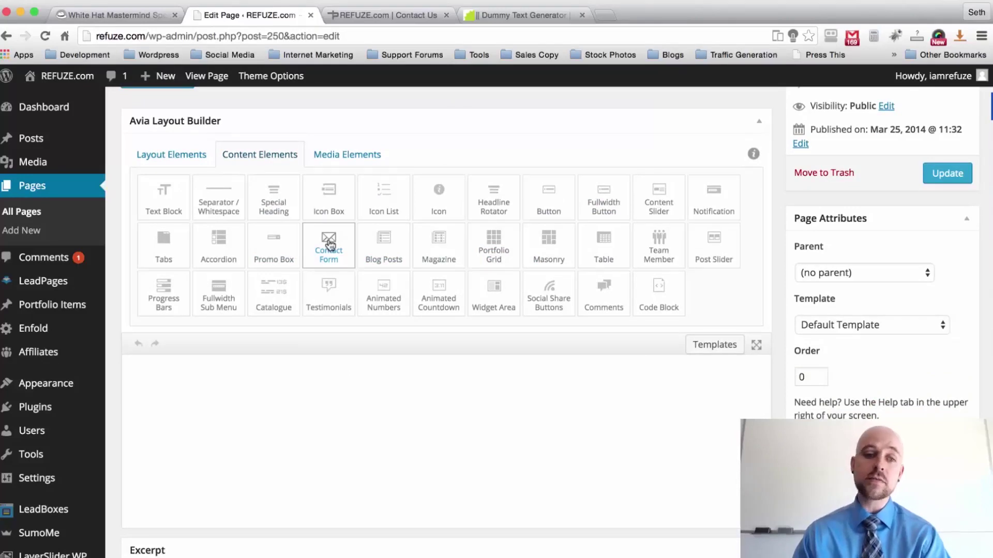
drag(329, 245, 361, 412)
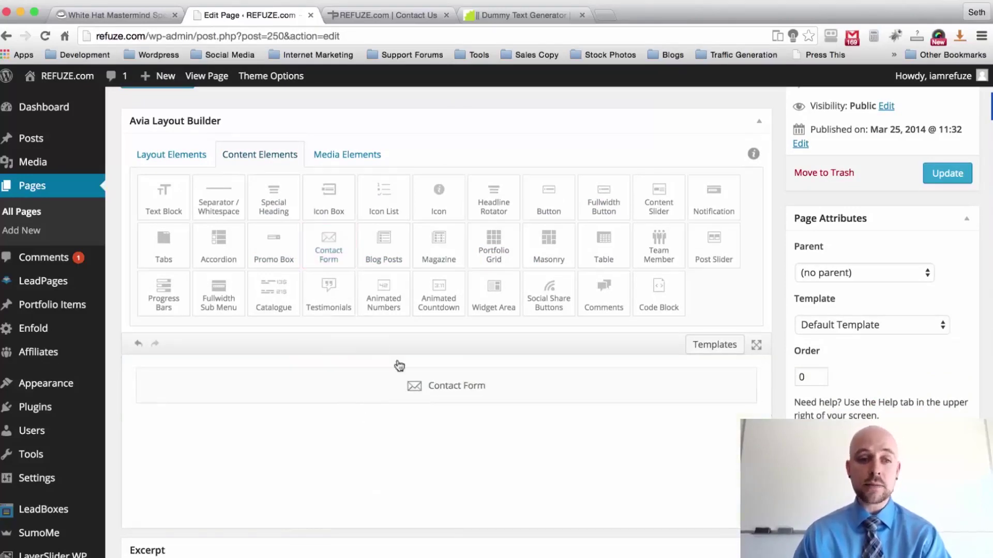
Review the contact form's email recipient and form elements, change its submit button label to "Submit Here", and save the element
click(454, 394)
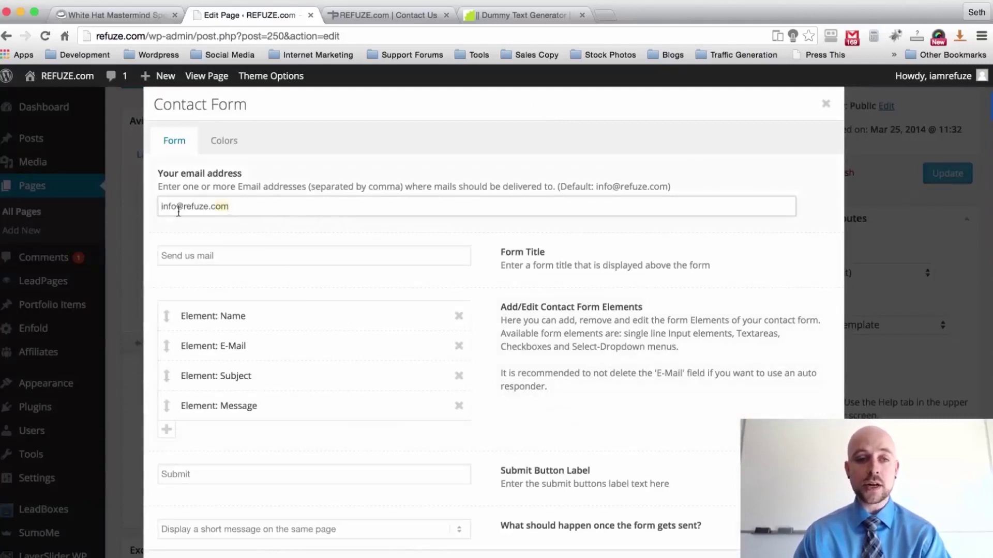
drag(307, 203, 170, 203)
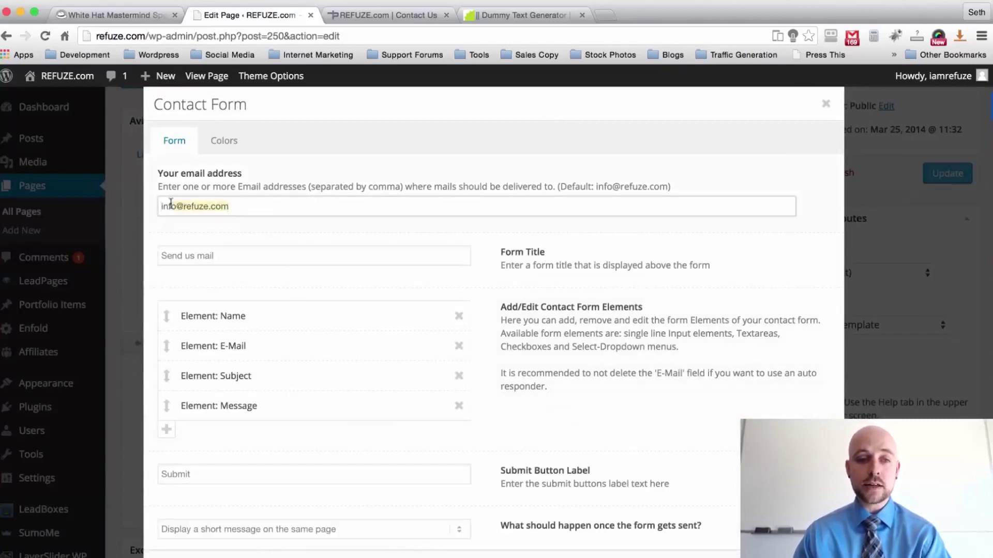
click(382, 161)
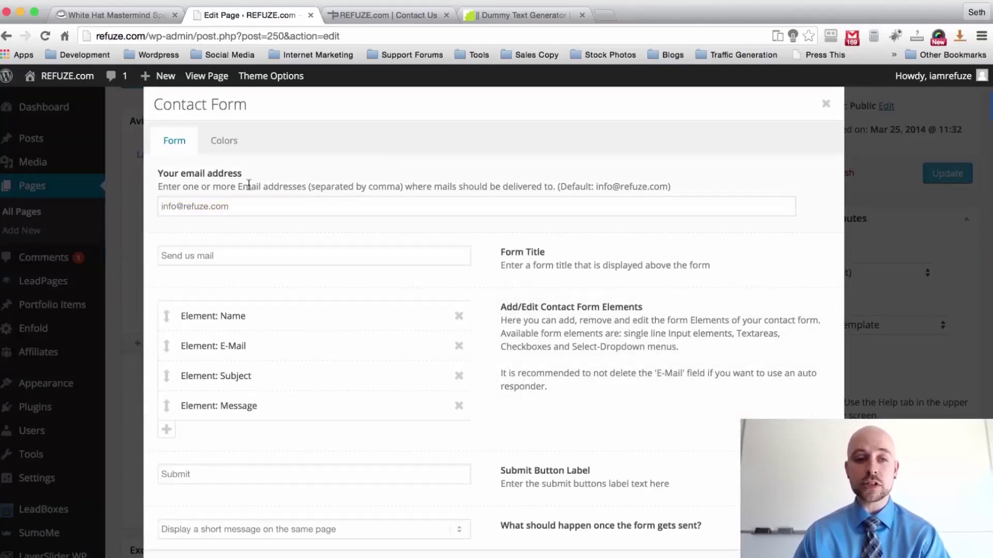
scroll(295, 359, down, 3)
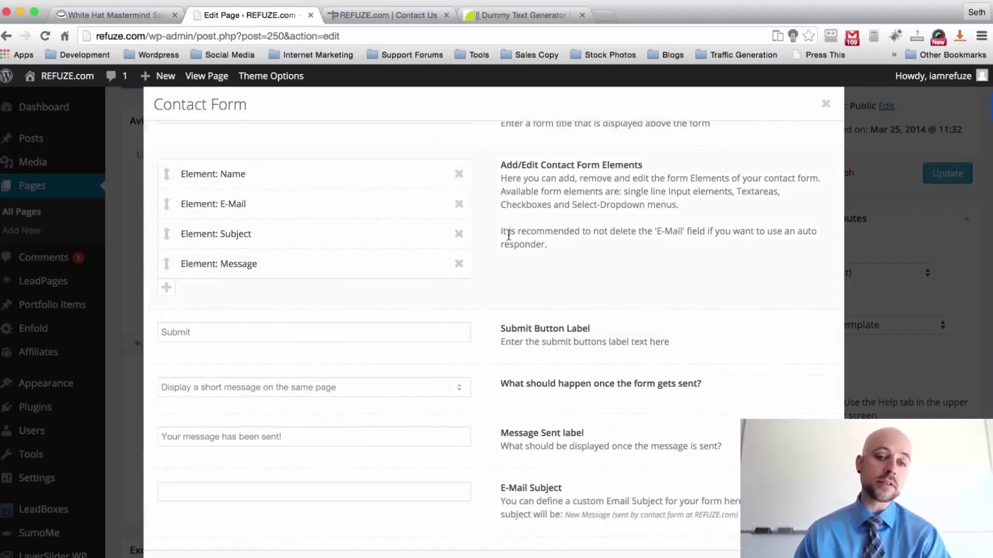
scroll(508, 235, up, 2)
scroll(508, 240, down, 2)
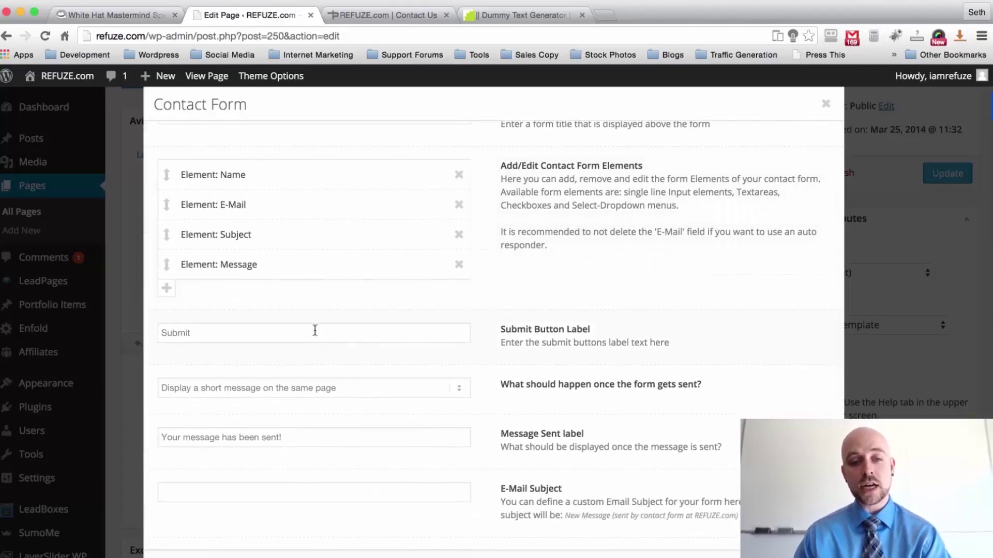
drag(197, 333, 157, 333)
click(213, 333)
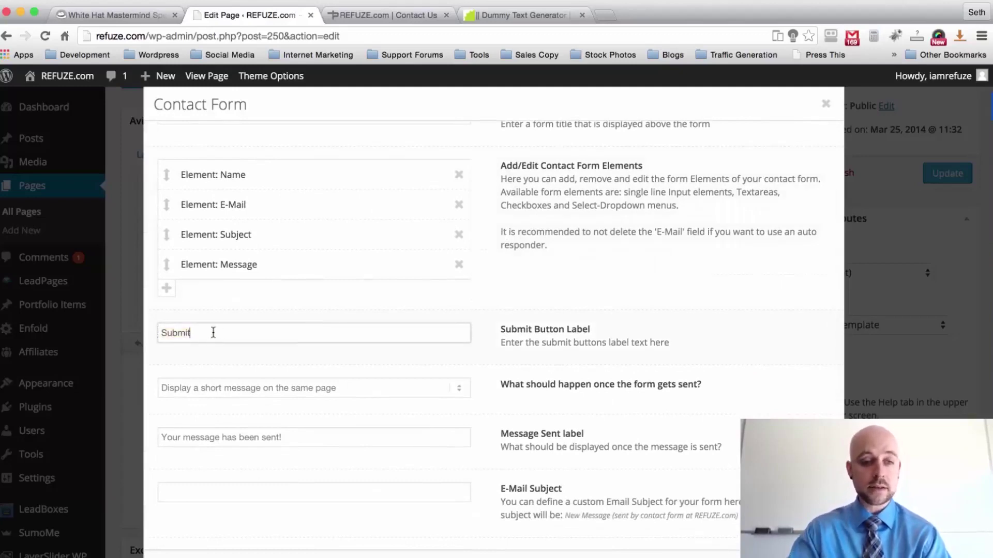
text(Here)
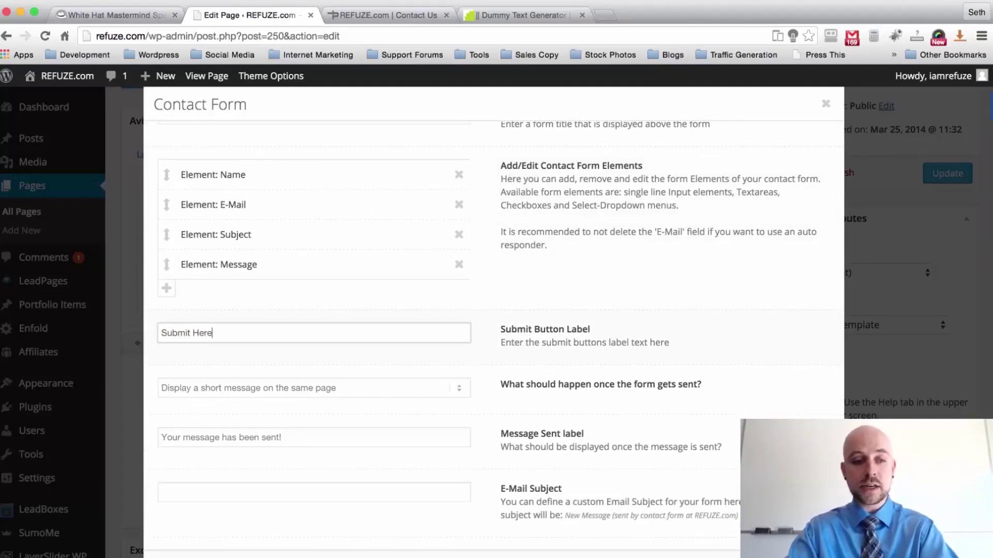
click(814, 555)
Save the Contact Form element and update the Contact Us page
scroll(809, 305, down, 5)
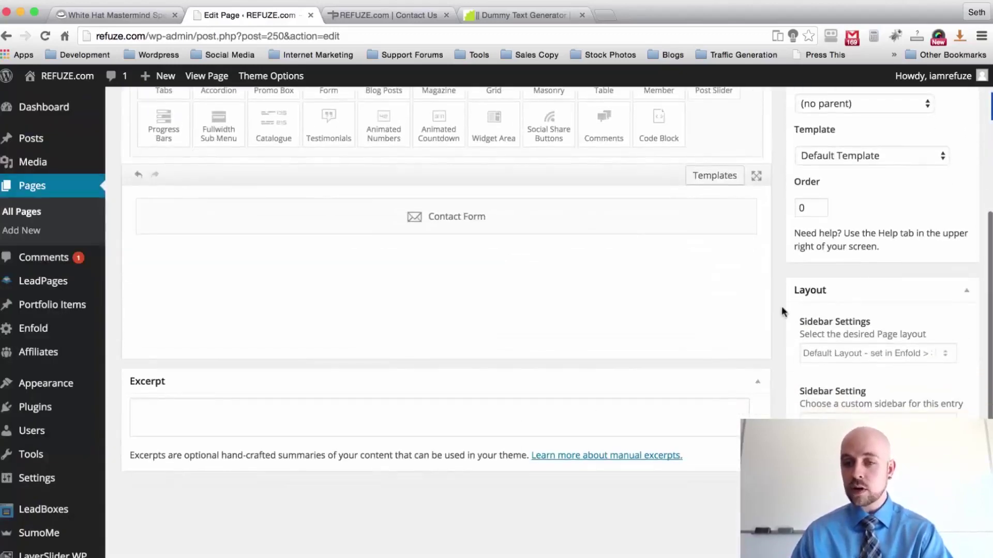
scroll(768, 281, down, 4)
scroll(774, 272, up, 10)
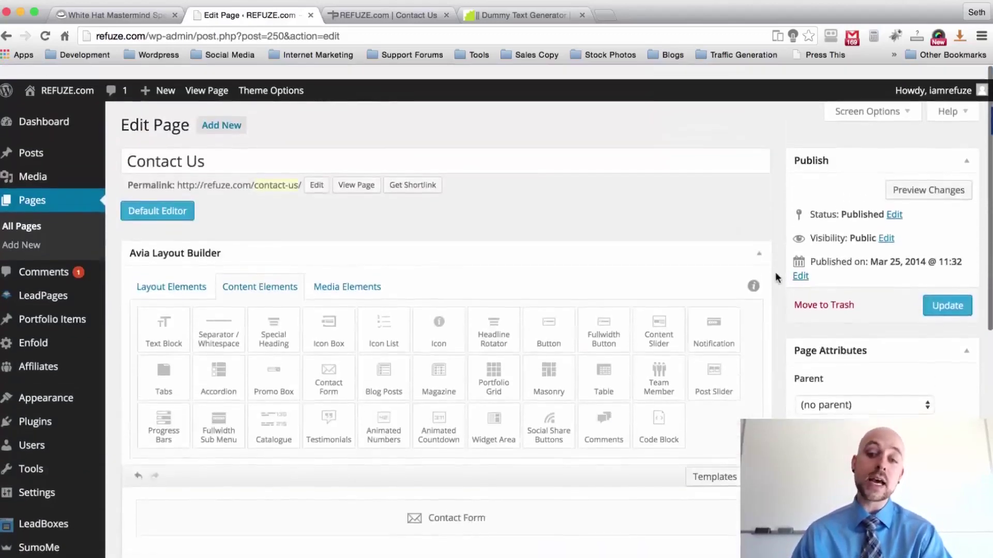
click(942, 290)
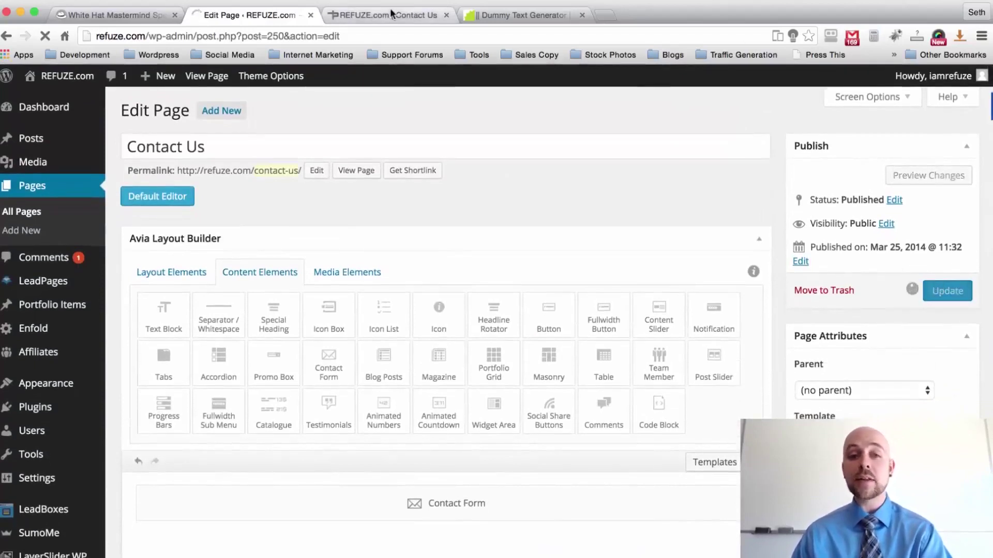
Reload the live Contact Us page to check the contact form, and view the live About page
click(385, 15)
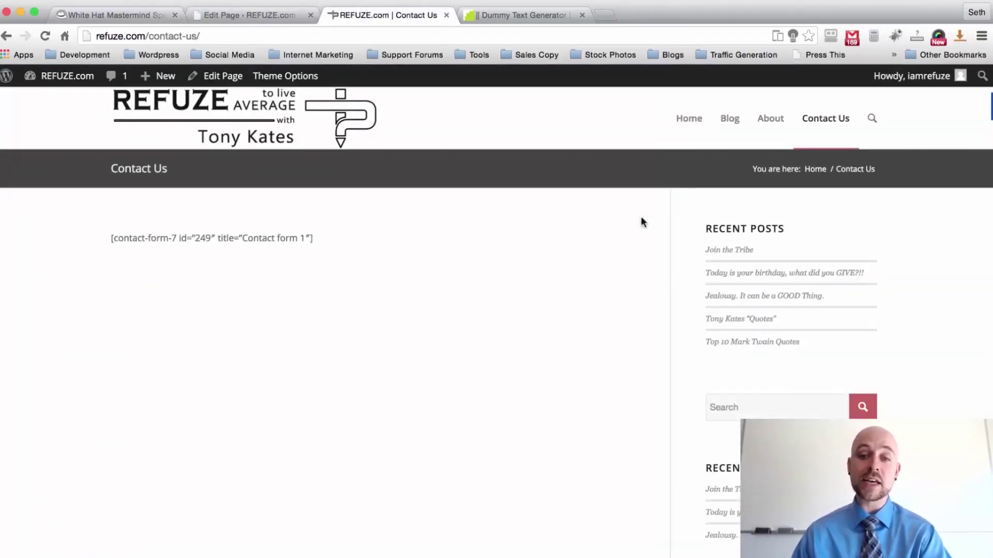
key(super+r)
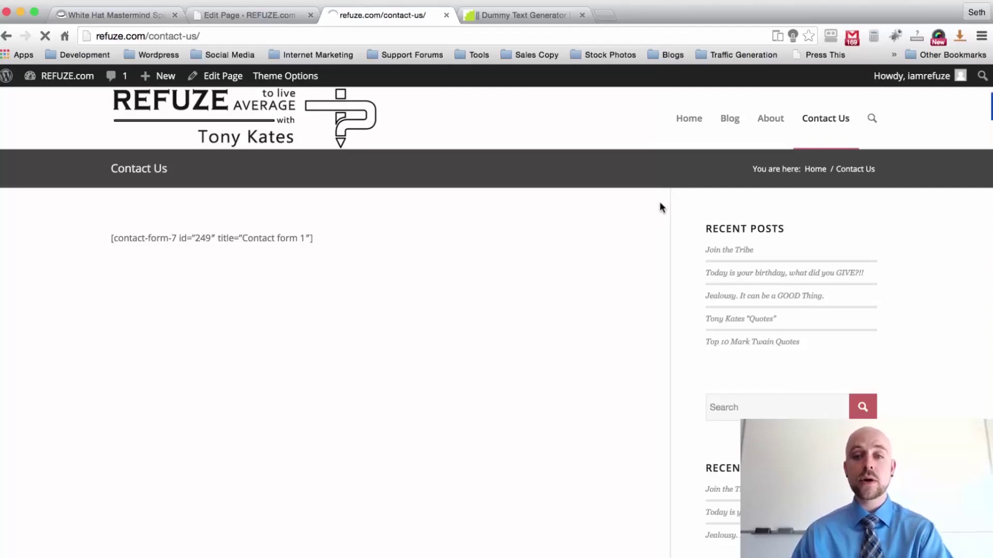
scroll(452, 214, down, 3)
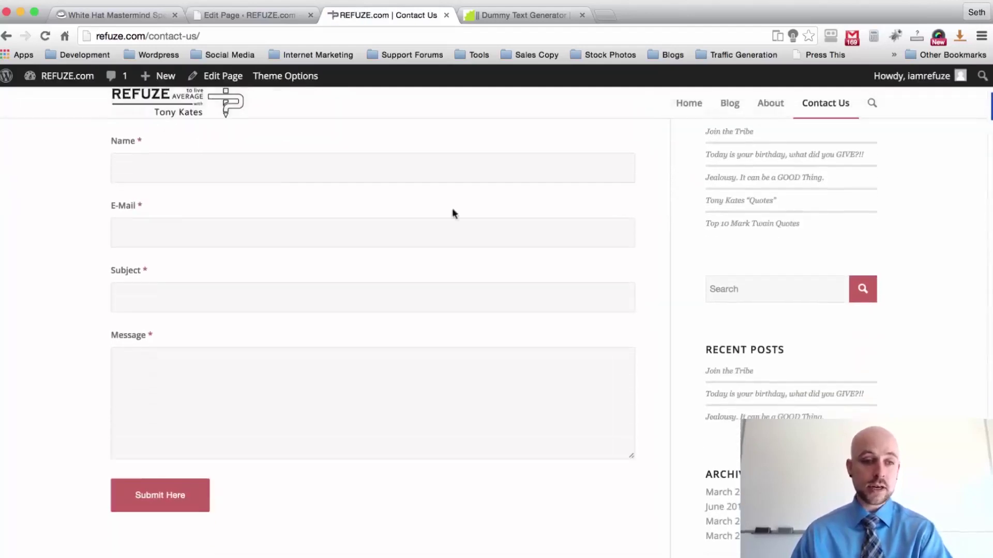
click(284, 169)
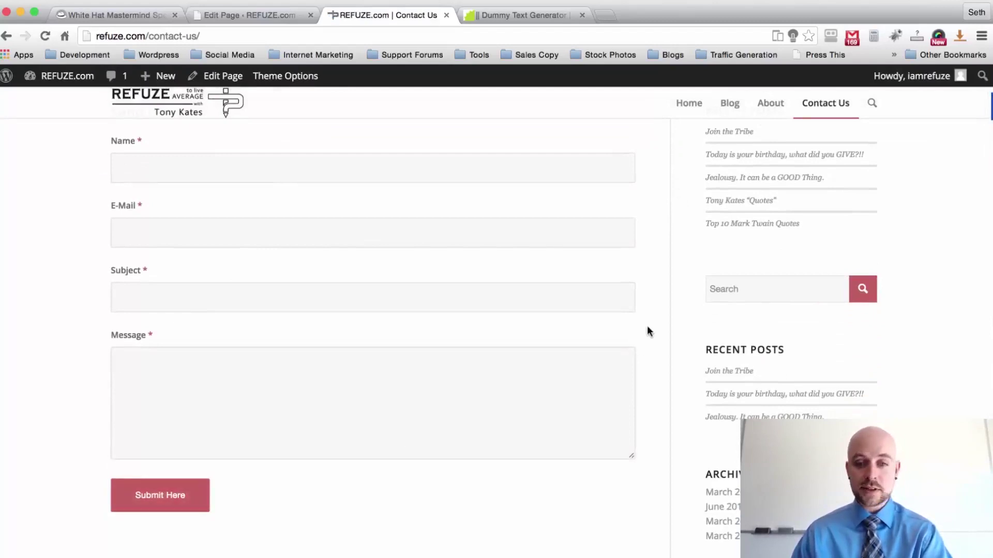
scroll(648, 331, up, 3)
click(771, 123)
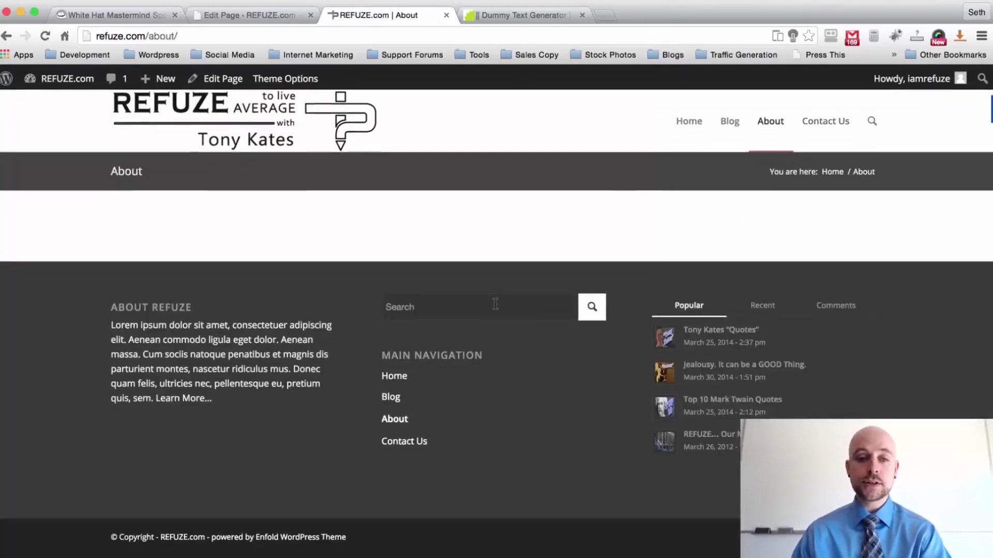
Return to the site's list of pages and open the Home page for editing
click(212, 15)
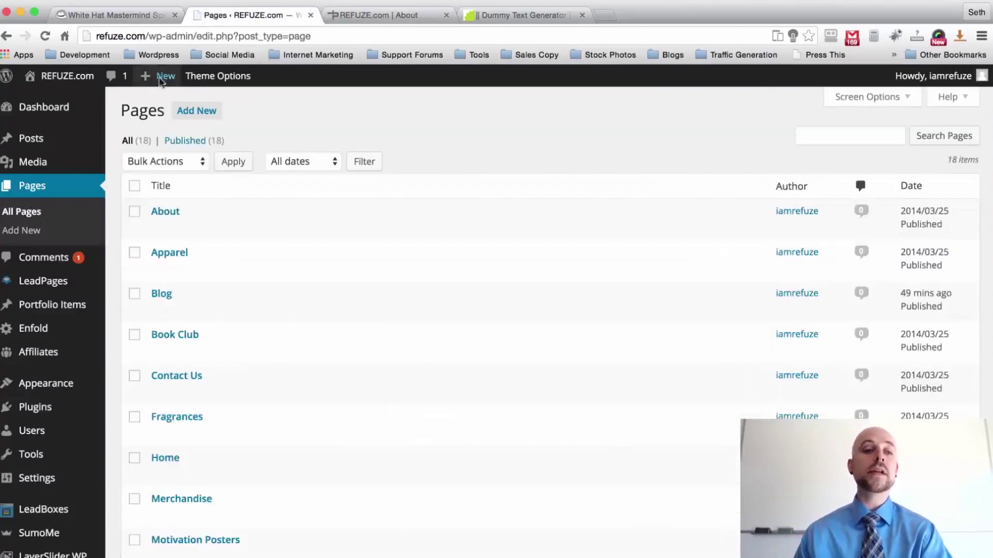
scroll(111, 156, down, 3)
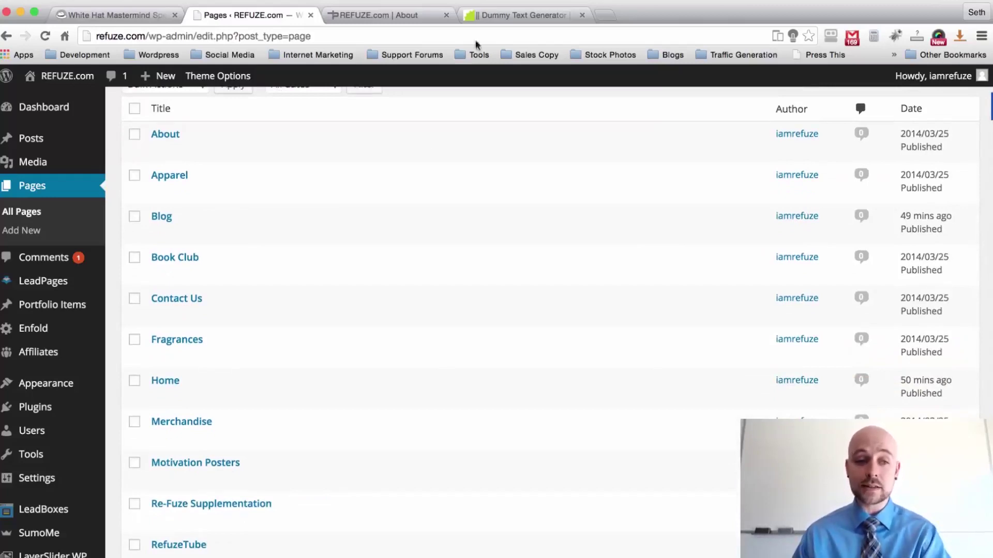
click(159, 399)
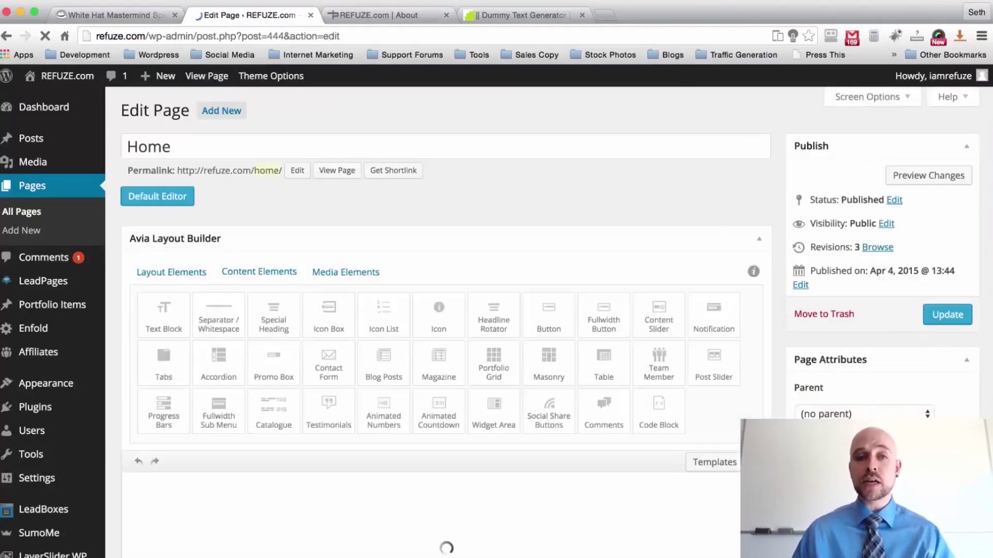
scroll(777, 145, down, 5)
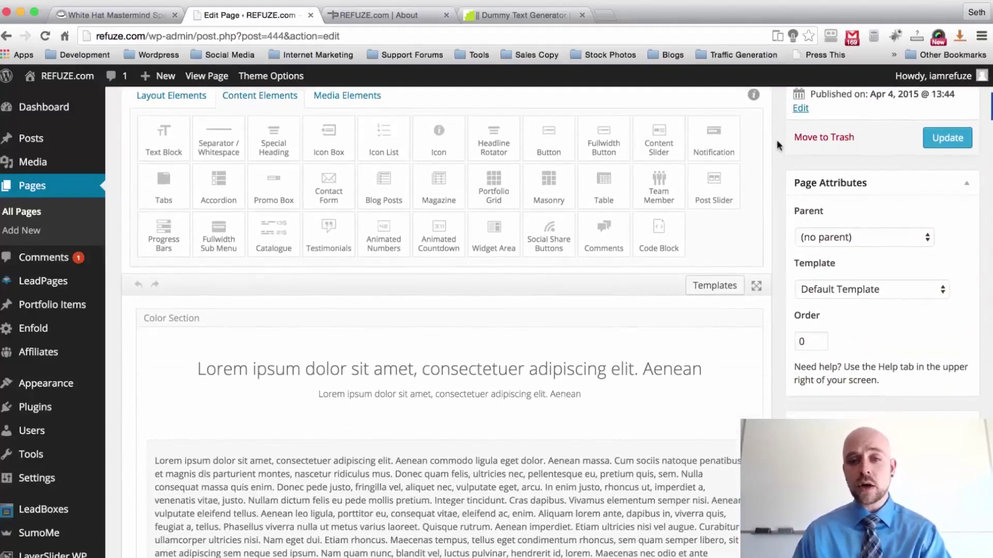
Save the Home page's layout as a template named "Landing page" and update the page
click(715, 288)
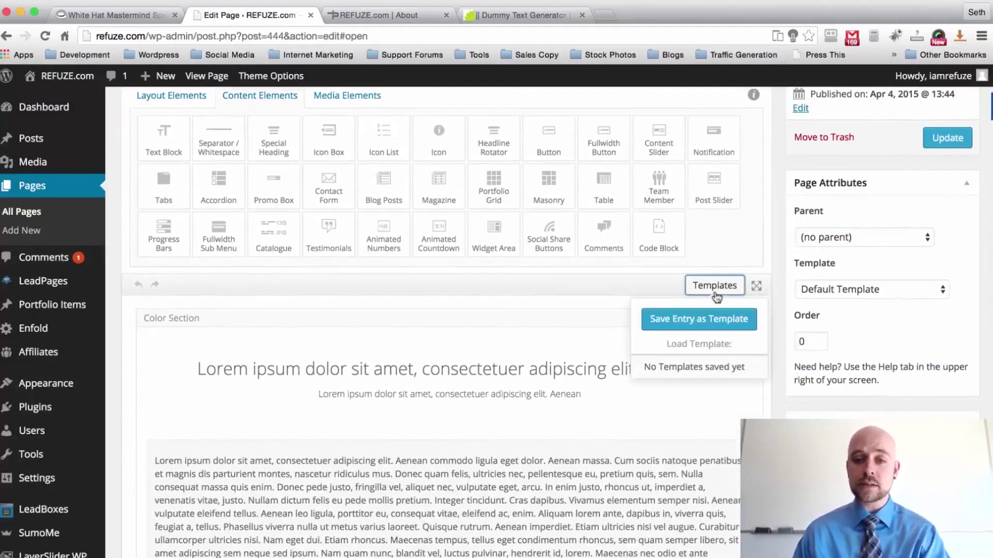
click(701, 327)
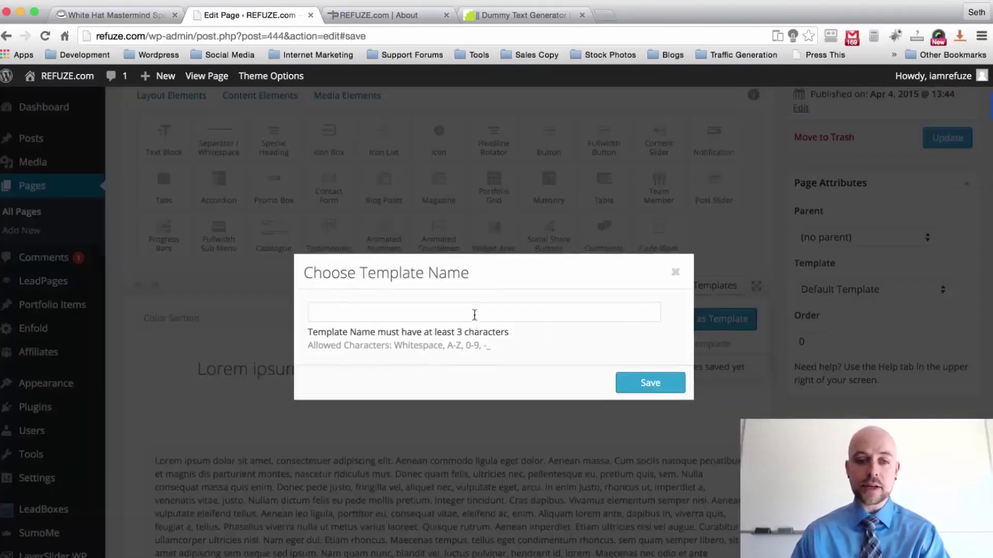
click(474, 315)
text(Home )
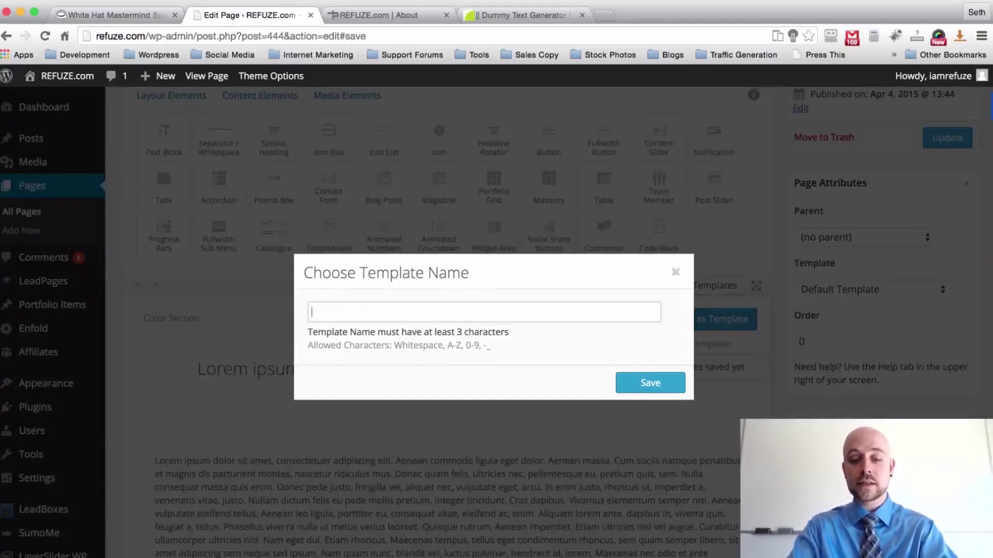
text(ge)
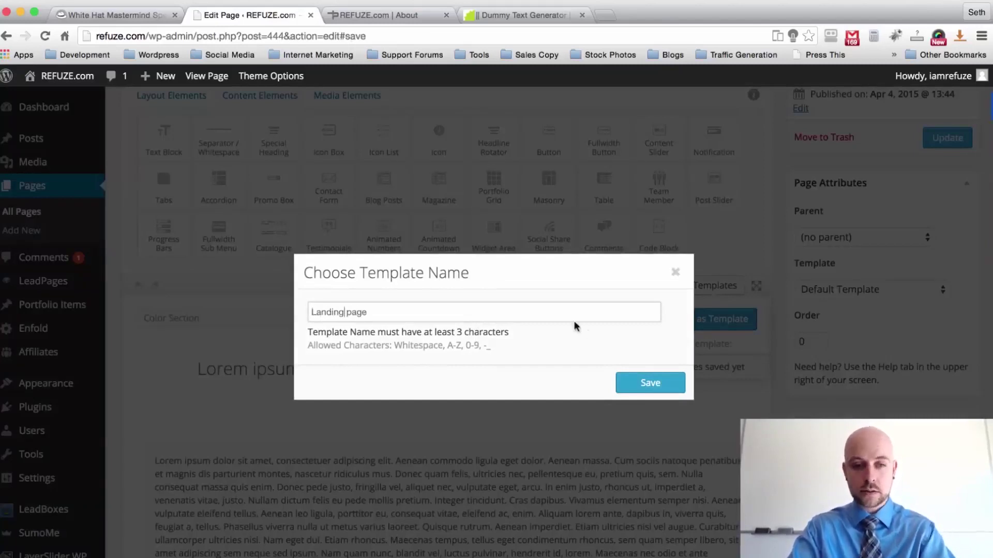
click(648, 383)
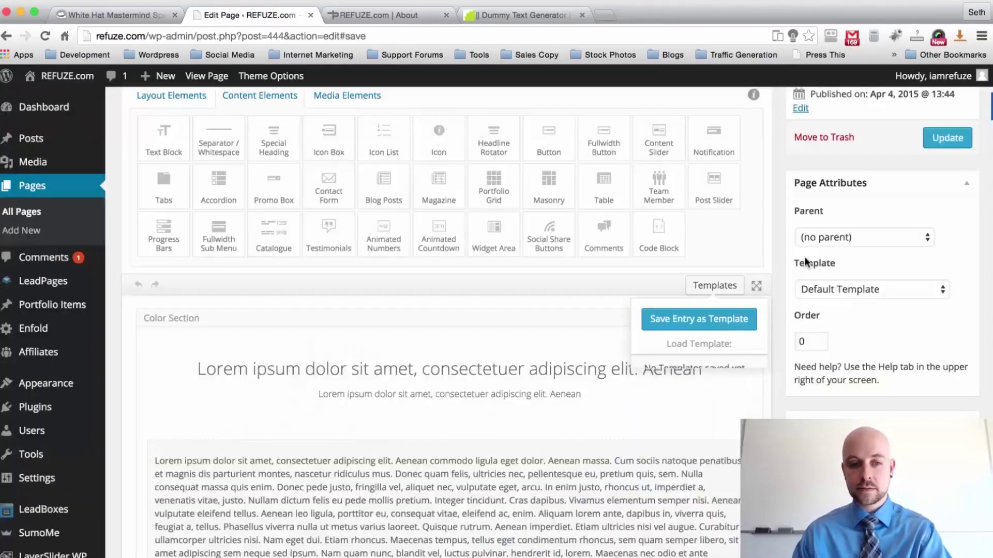
scroll(806, 263, down, 1)
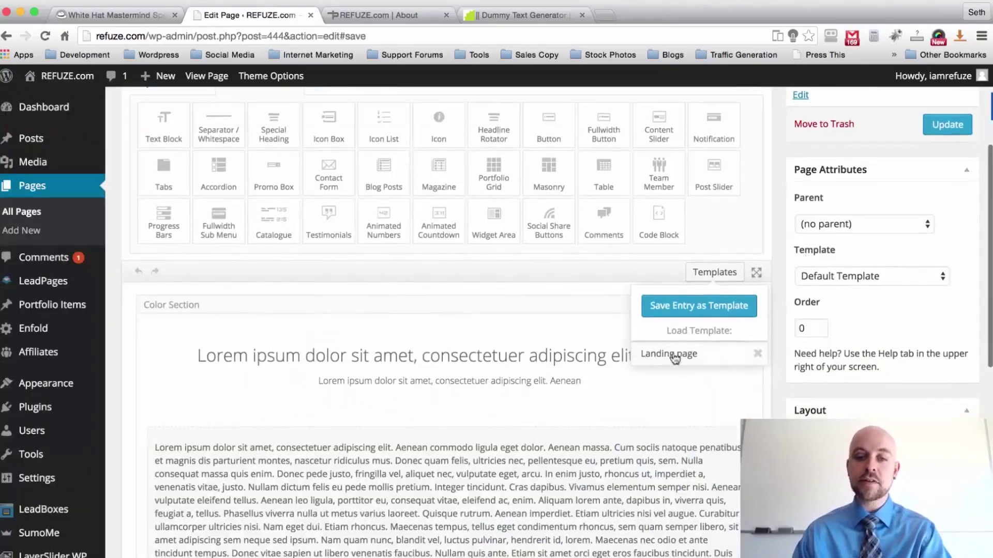
scroll(777, 261, up, 2)
scroll(777, 261, up, 3)
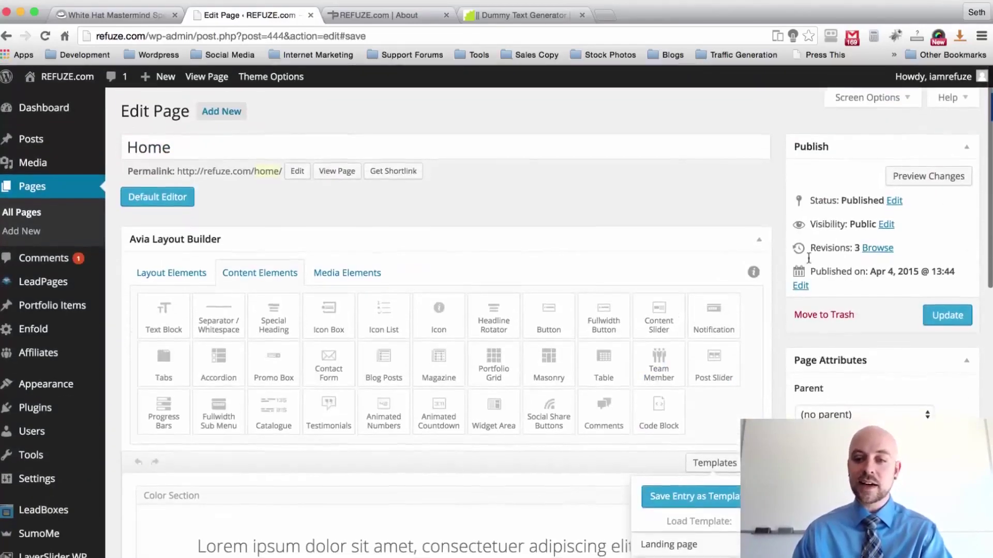
click(947, 314)
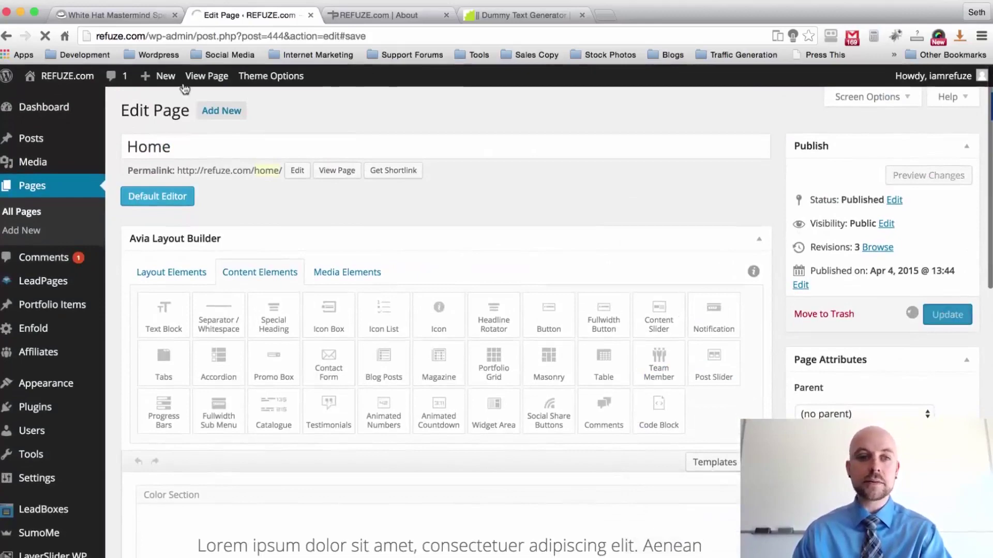
Open the About page for editing and switch it to the Advanced Layout Editor
click(23, 212)
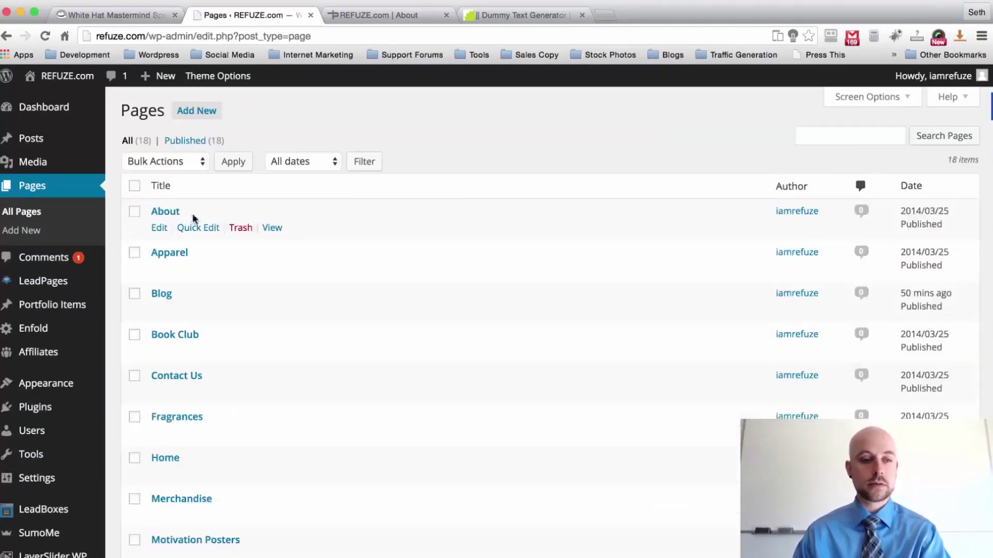
click(159, 227)
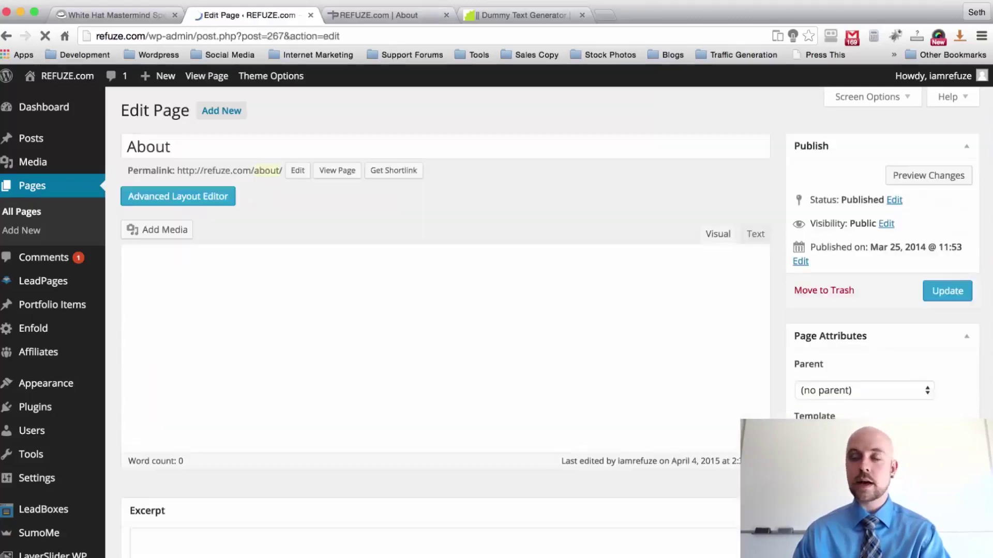
click(189, 199)
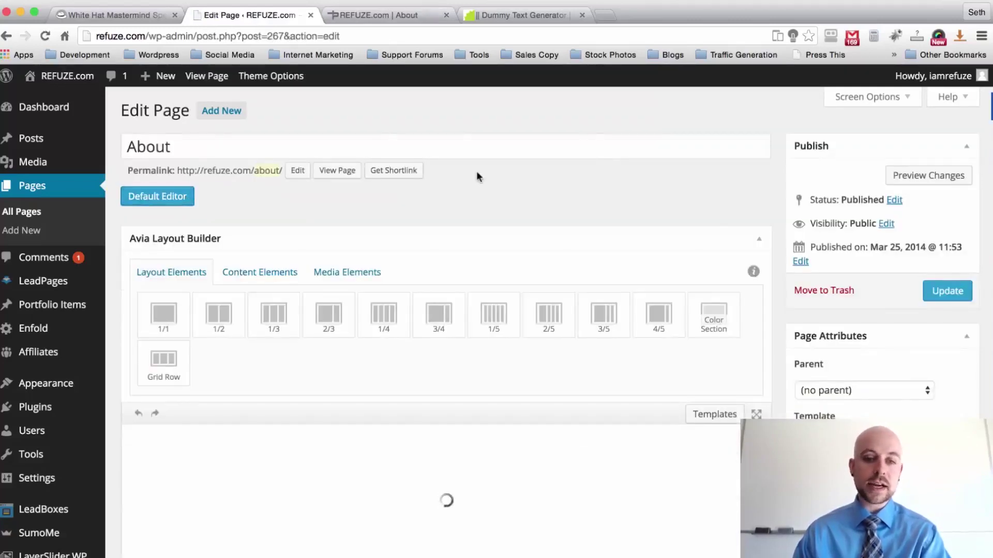
scroll(477, 171, down, 1)
scroll(476, 176, down, 2)
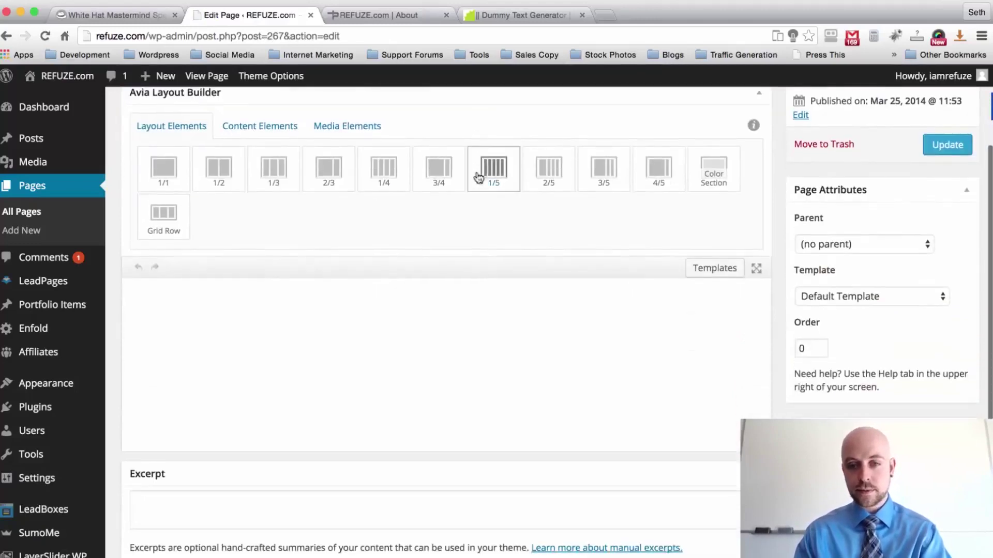
Load the "Landing page" template into the About page's layout and look through its color sections
click(718, 265)
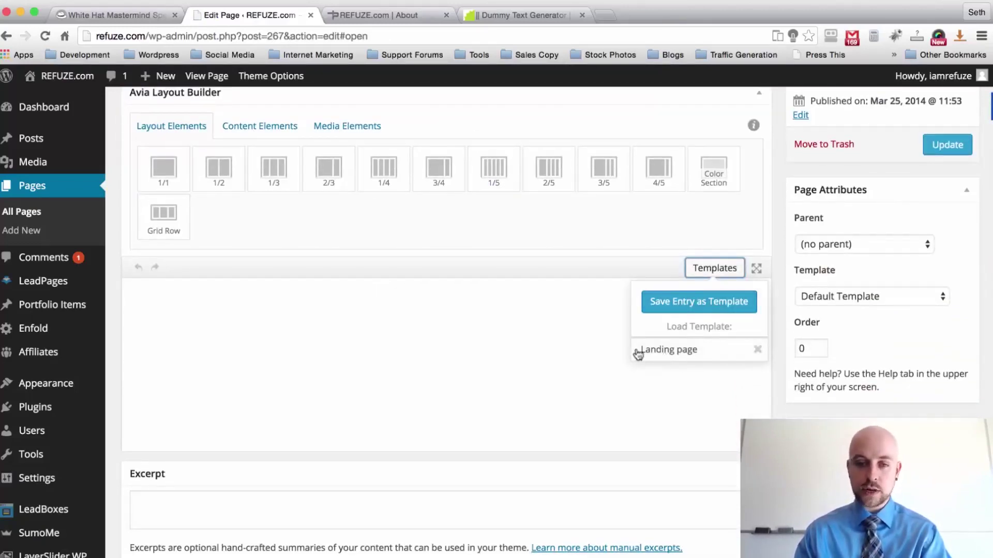
click(684, 350)
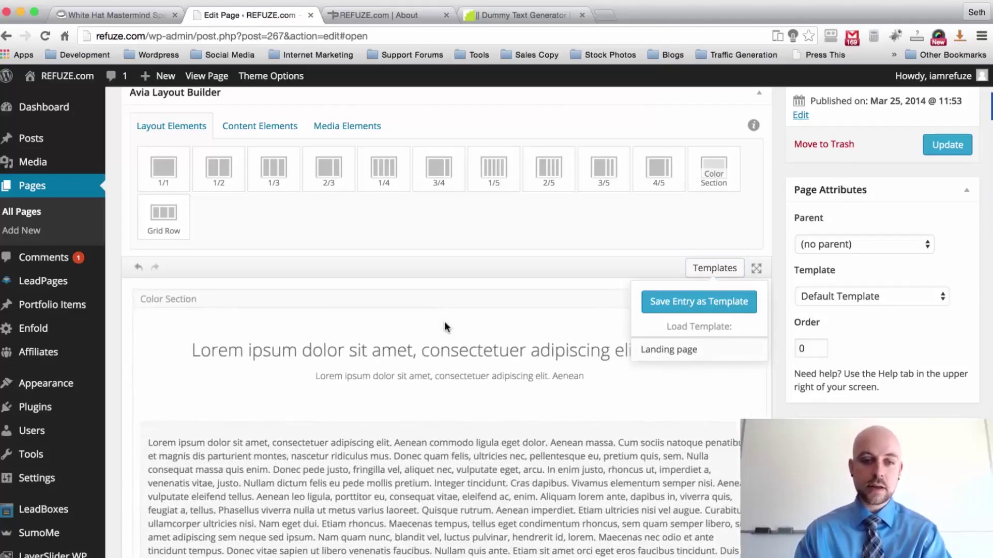
scroll(445, 327, down, 4)
scroll(445, 327, down, 8)
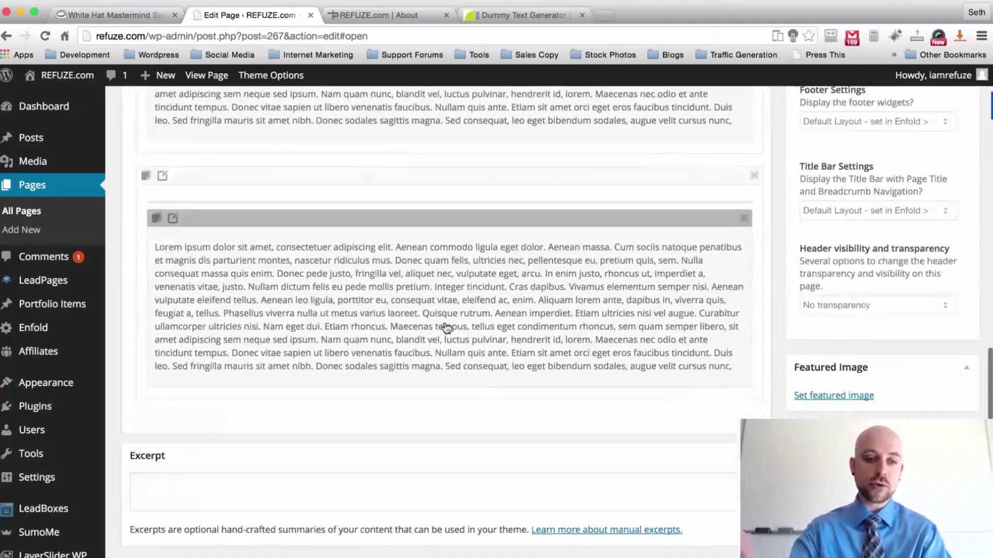
scroll(446, 327, up, 12)
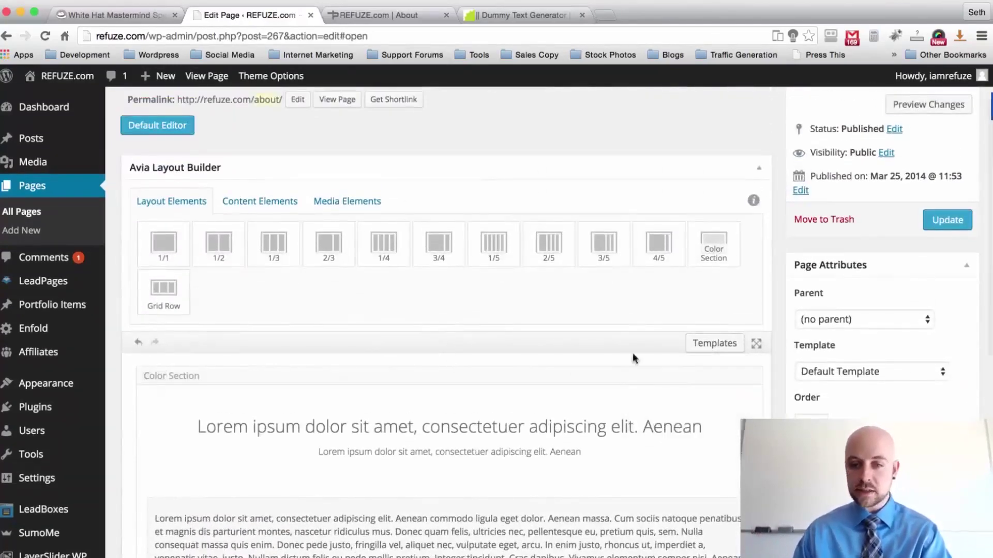
scroll(482, 440, down, 3)
scroll(482, 441, down, 1)
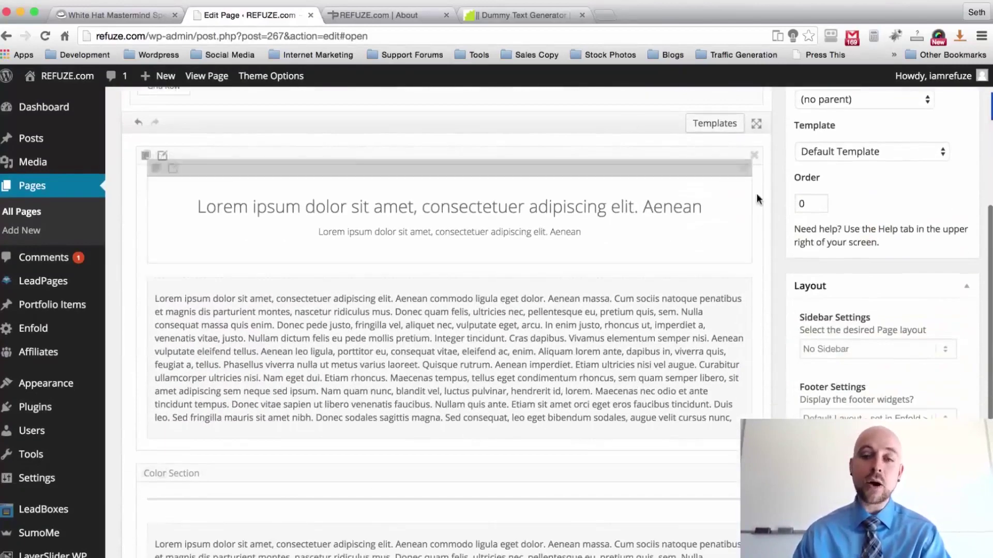
scroll(780, 177, down, 4)
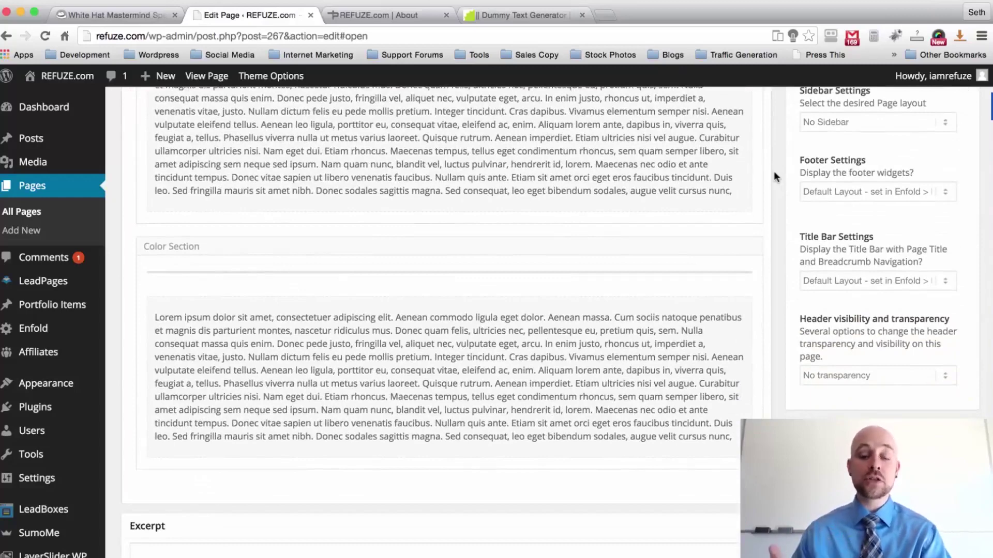
scroll(773, 171, up, 5)
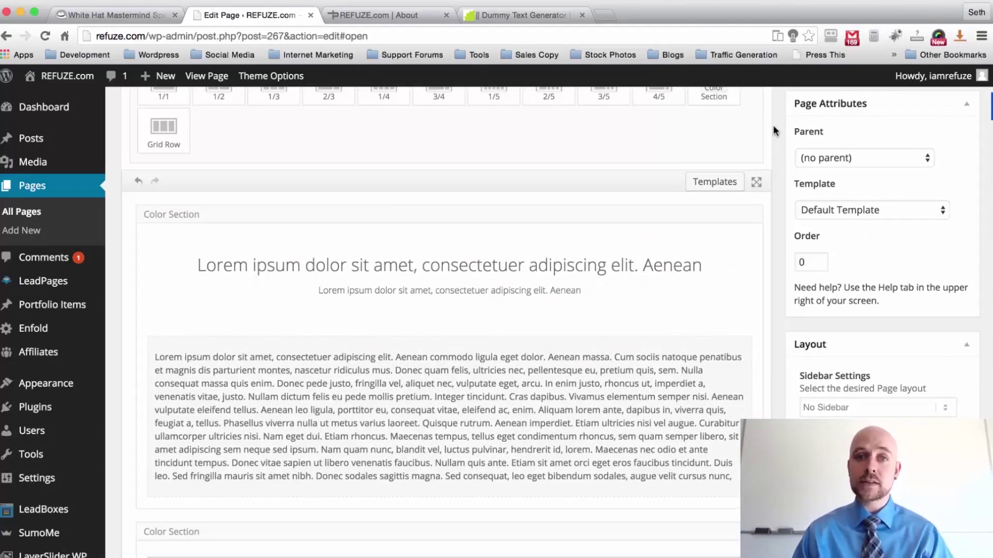
Update the About page and reload its live version to check the new layout
scroll(774, 129, down, 5)
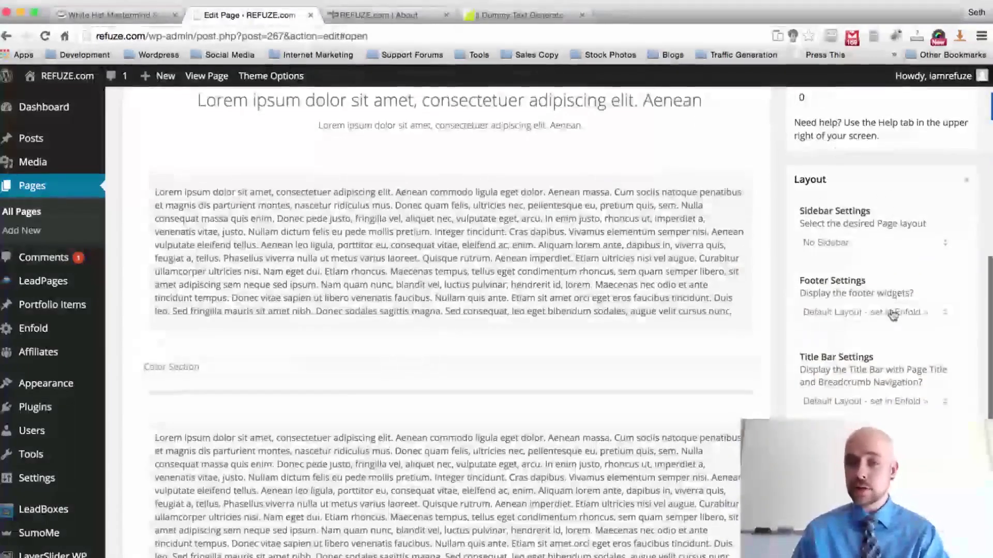
scroll(777, 201, down, 1)
scroll(781, 201, up, 15)
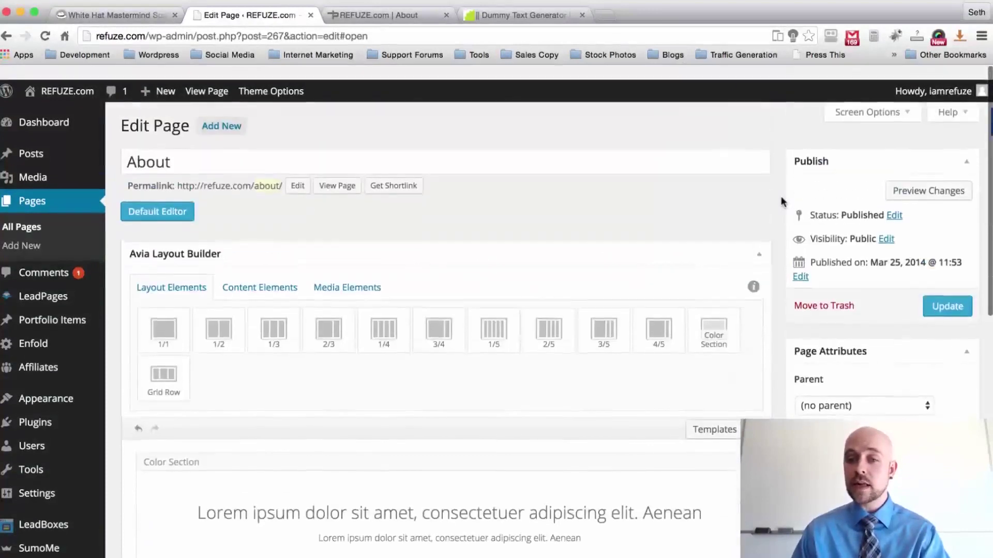
click(948, 292)
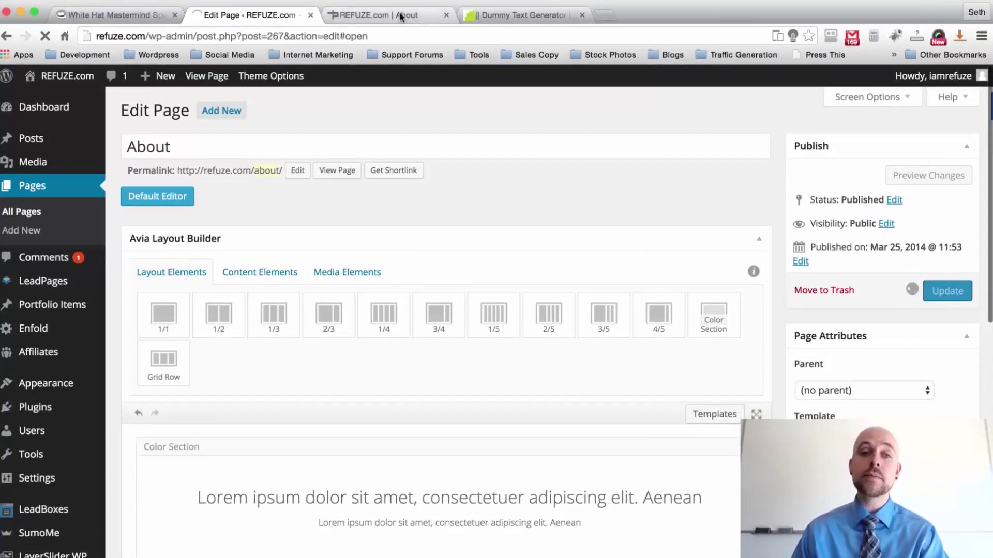
click(408, 15)
key(super+r)
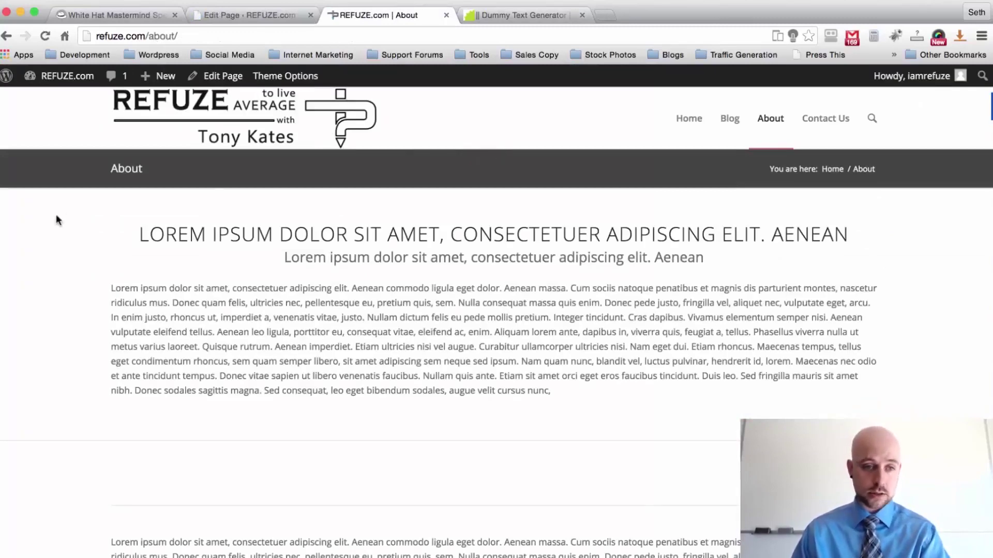
Look over the live About page down to its footer and compare its sections with the live Home page
scroll(56, 216, down, 3)
scroll(55, 215, down, 5)
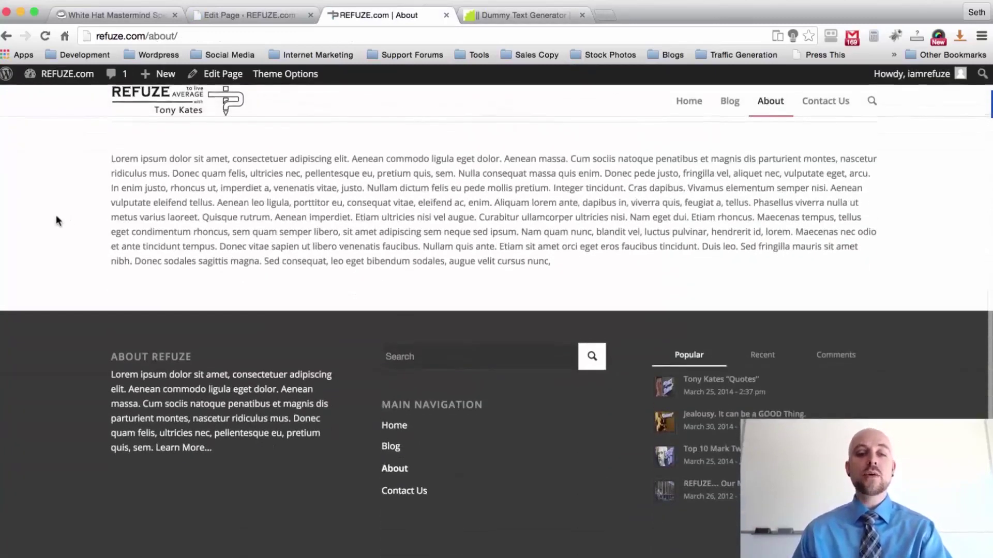
scroll(56, 215, up, 10)
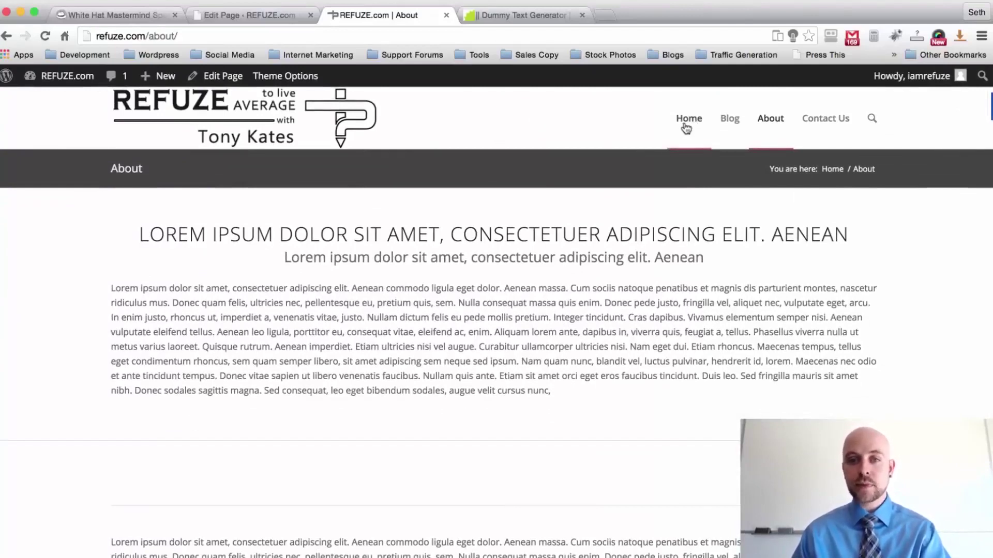
scroll(488, 112, down, 5)
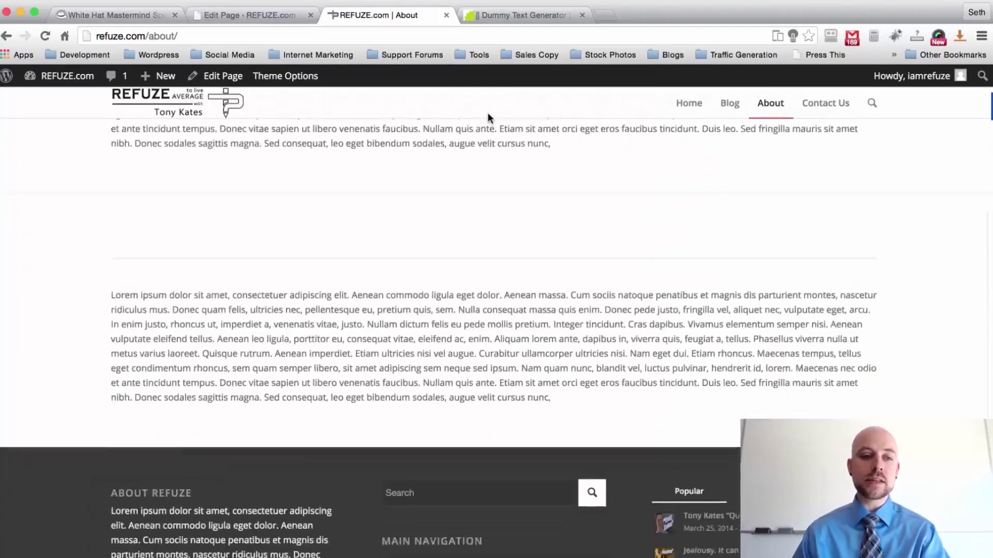
scroll(488, 113, up, 5)
click(688, 119)
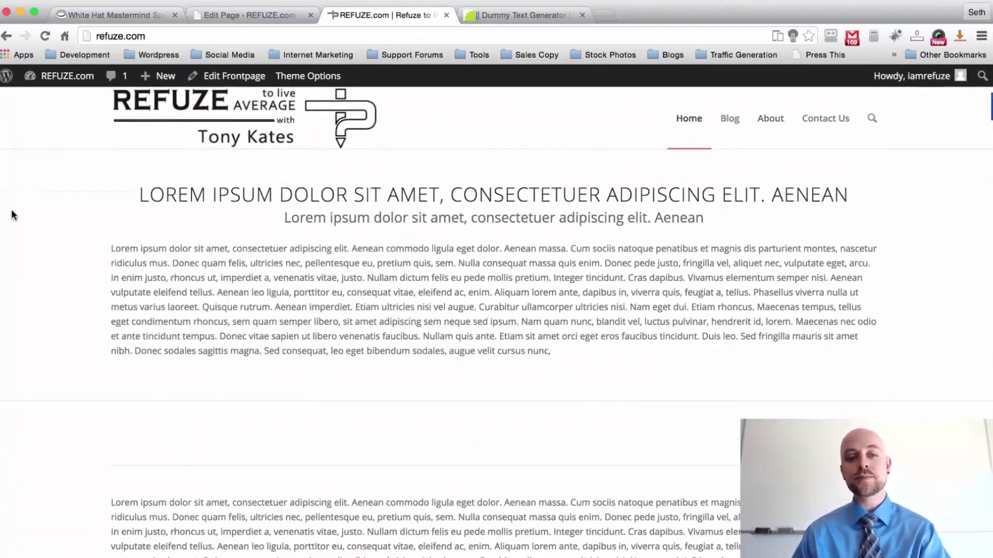
scroll(13, 215, down, 2)
scroll(13, 214, down, 1)
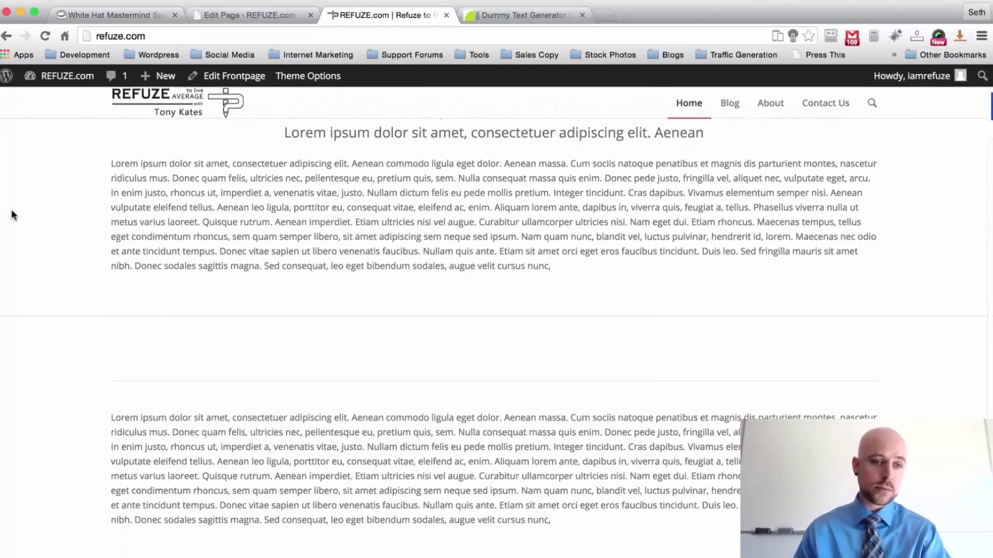
scroll(14, 214, up, 3)
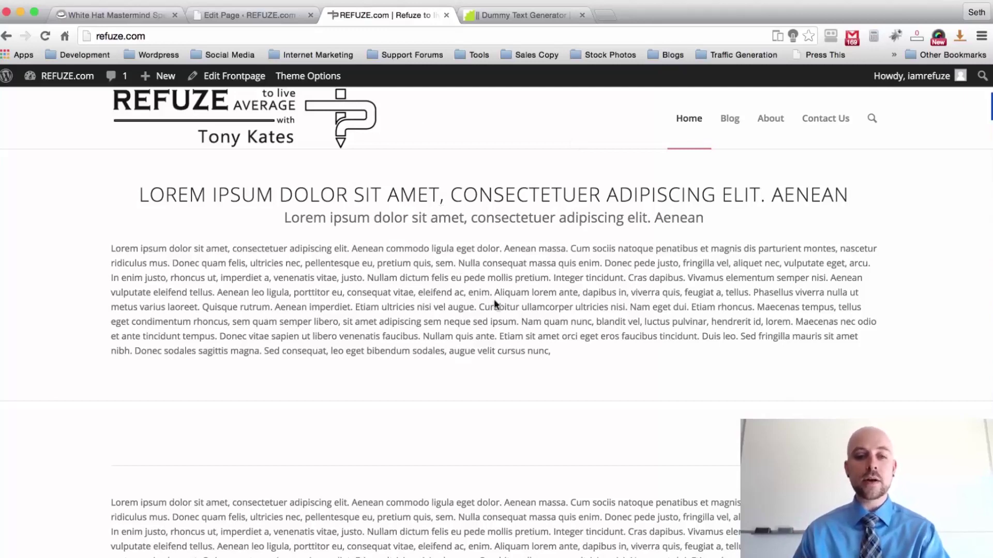
Open the Home page for editing and find the first color section in its layout
click(245, 15)
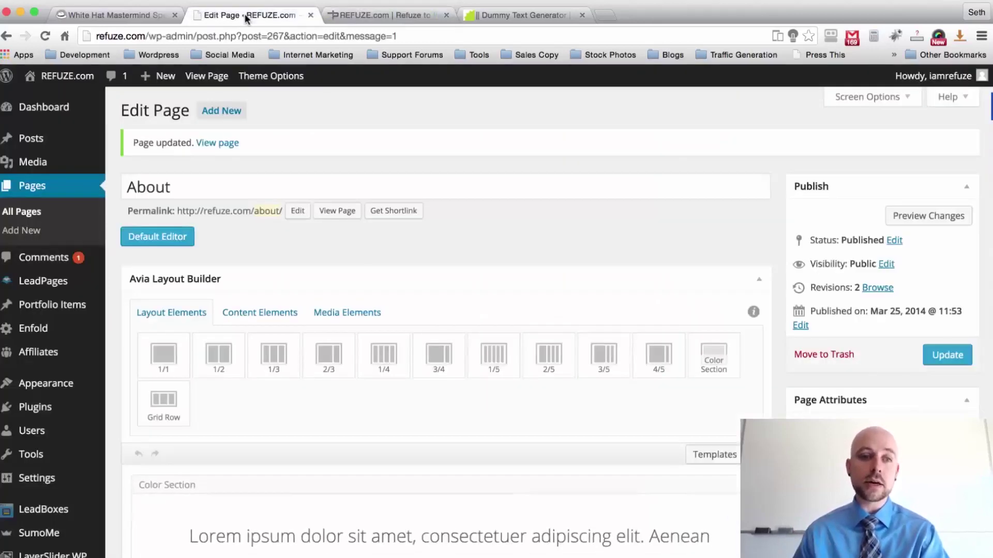
click(26, 211)
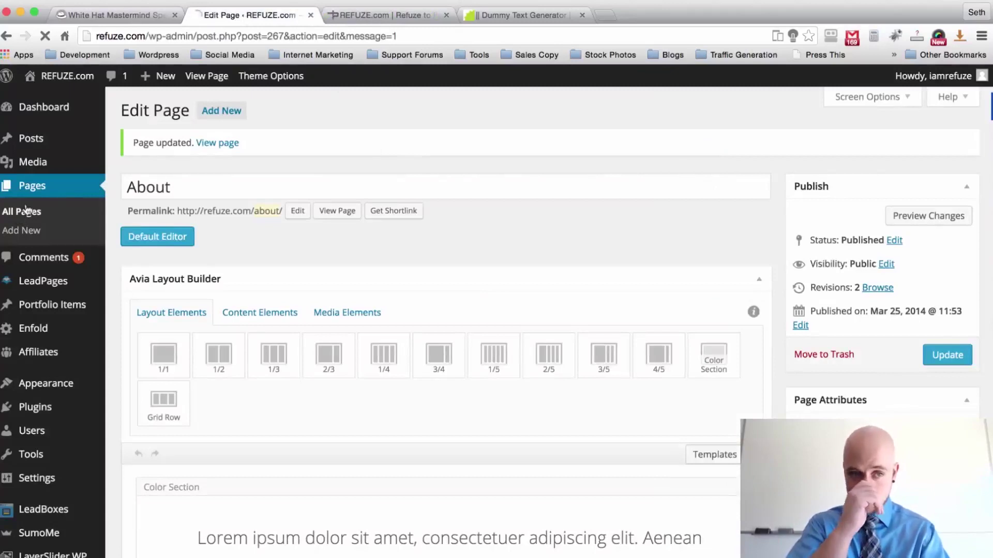
click(159, 330)
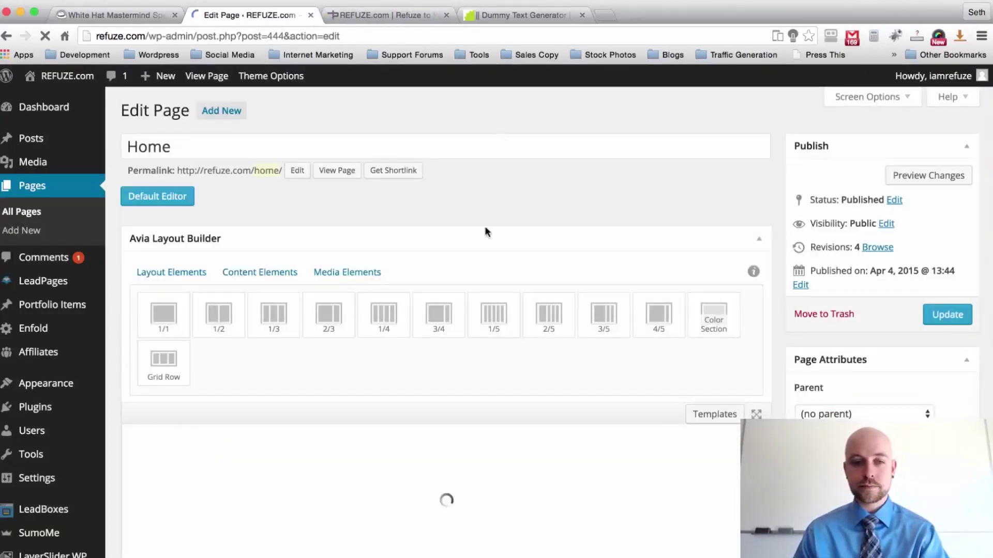
scroll(487, 234, down, 3)
scroll(487, 234, down, 3)
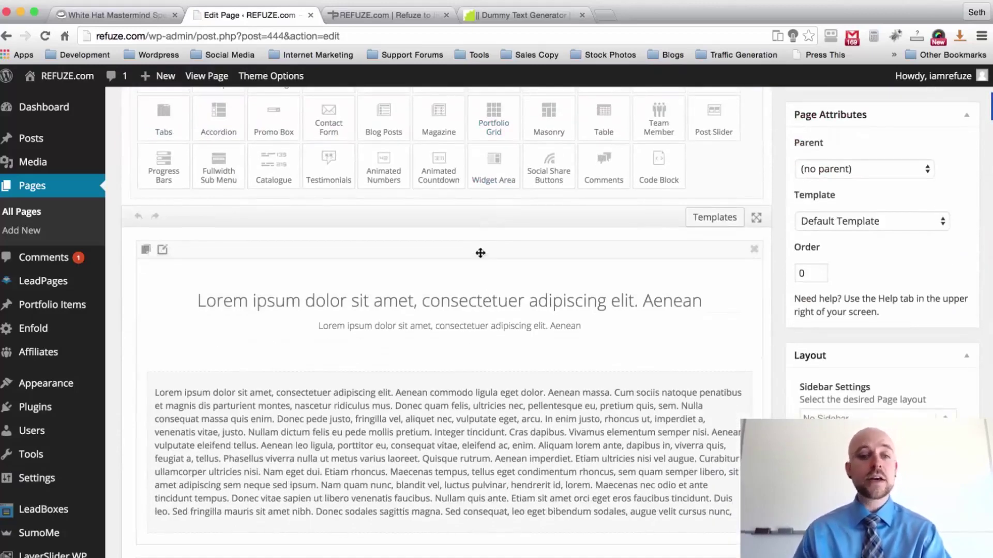
scroll(479, 256, down, 1)
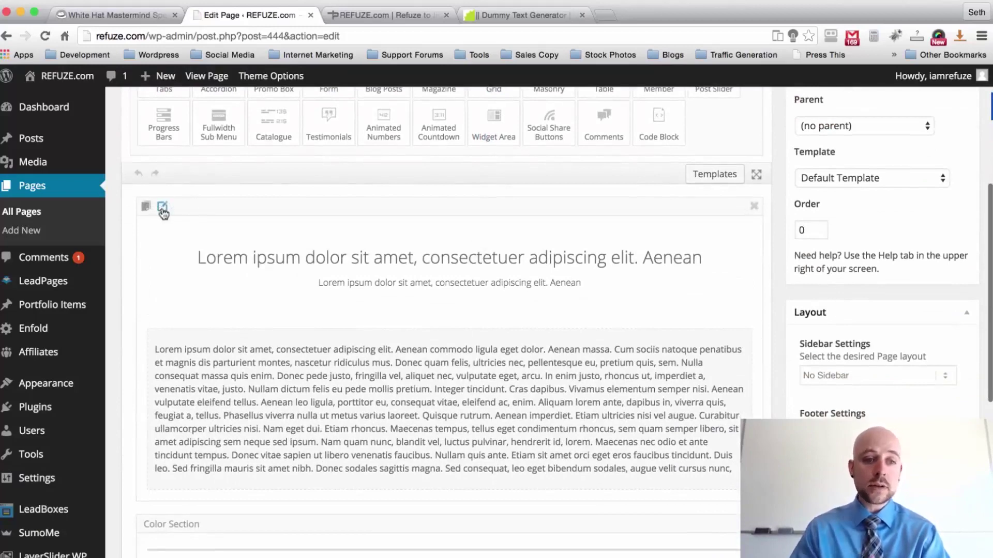
mouse_move(241, 278)
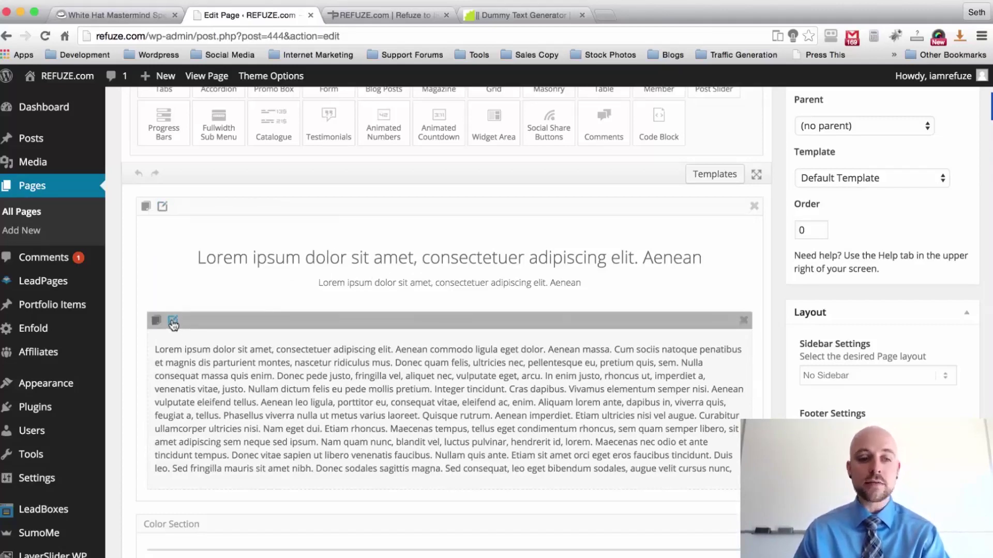
Set the section colors of the Home page's first color section to Alternate Content
click(162, 208)
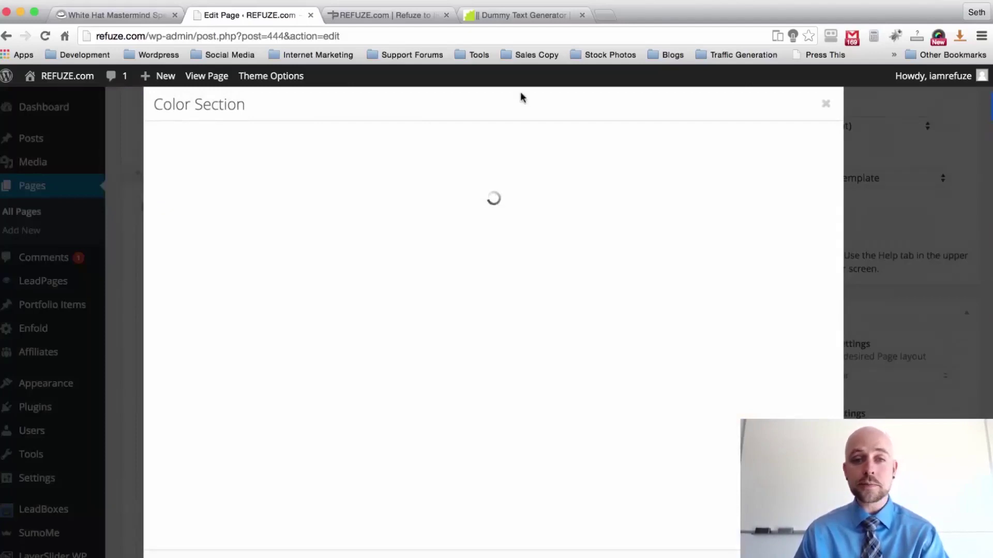
click(300, 141)
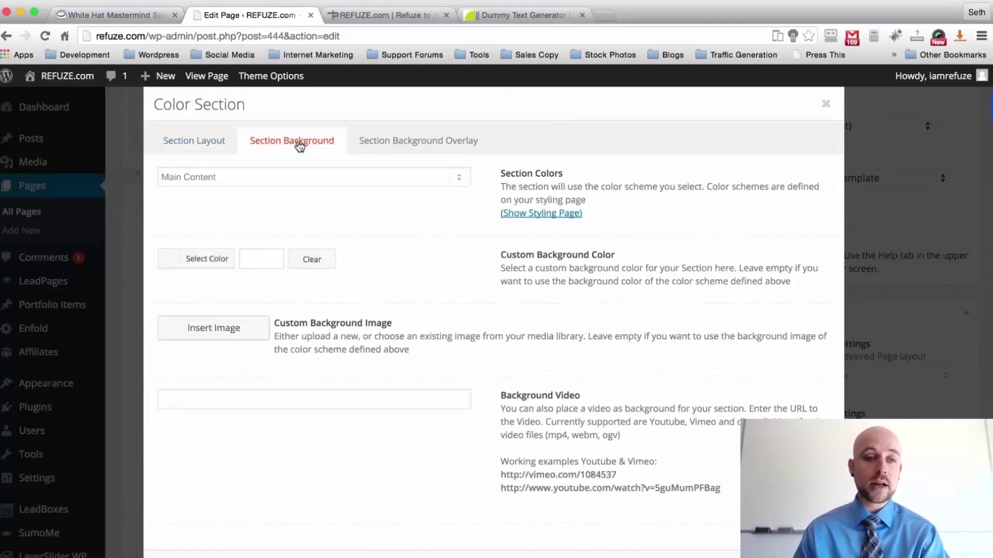
click(403, 176)
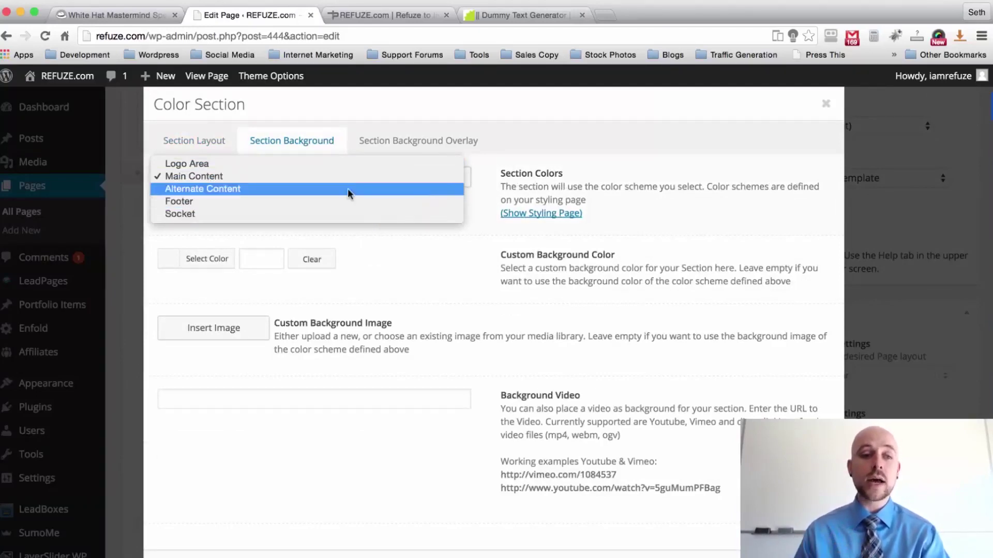
click(347, 188)
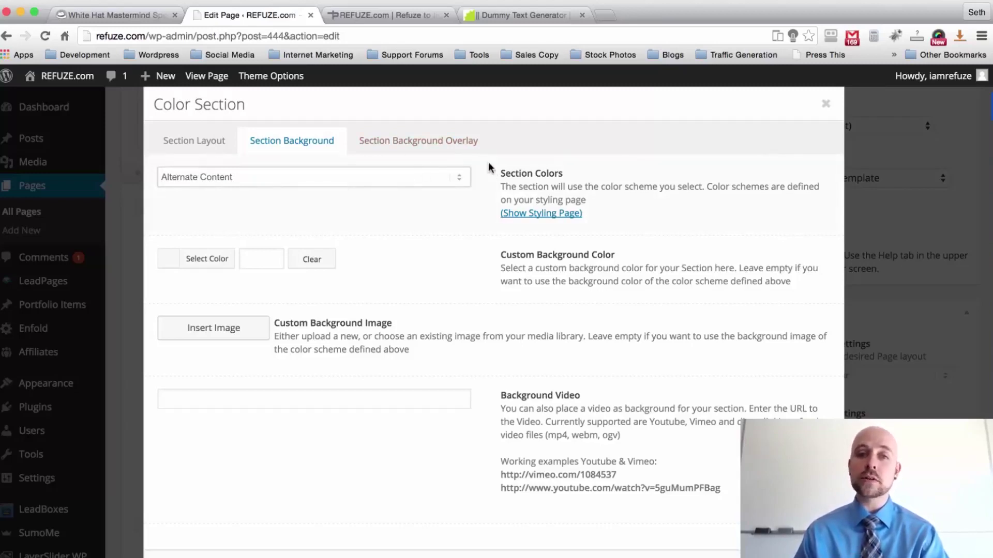
Examine the section's custom background color picker, leaving the color cleared, and its background overlay option
click(206, 259)
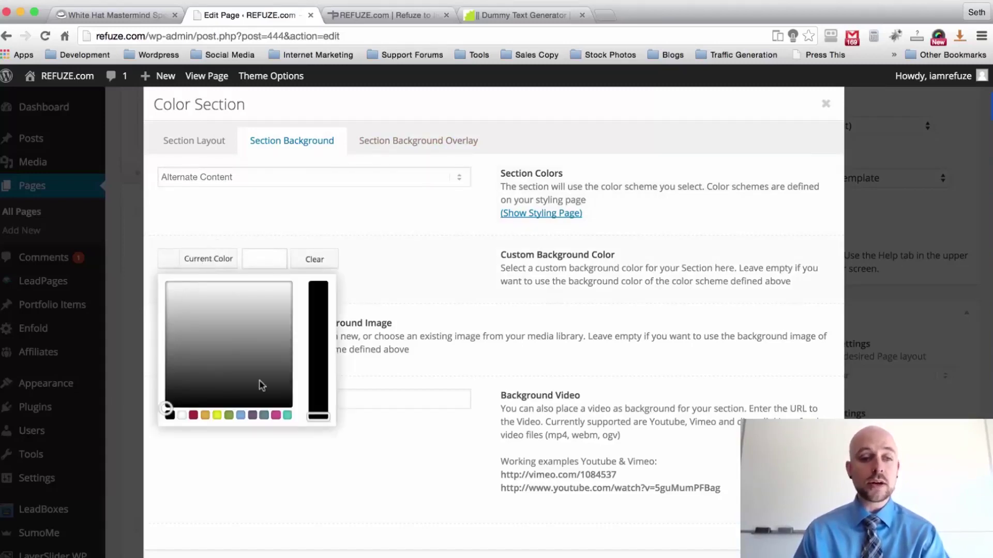
click(314, 255)
click(456, 241)
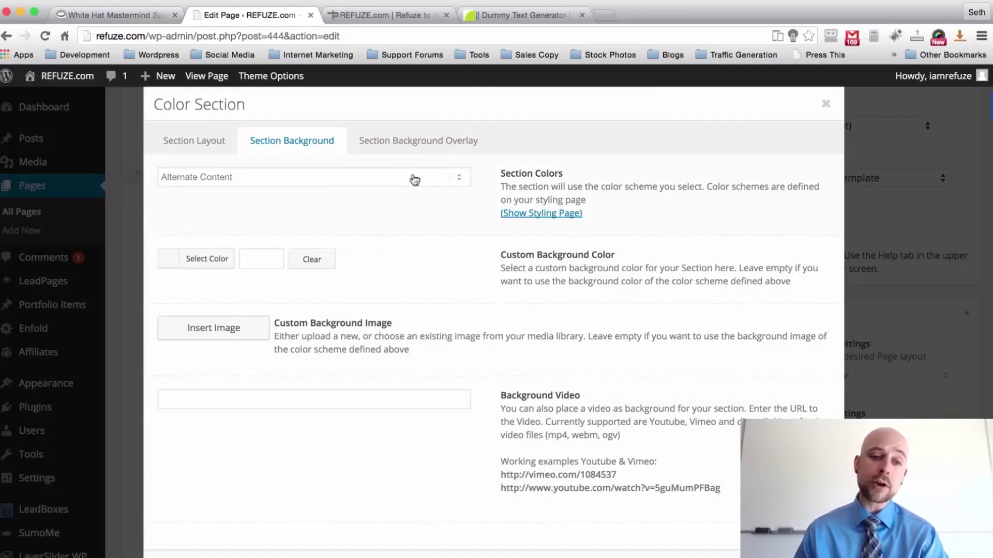
click(403, 143)
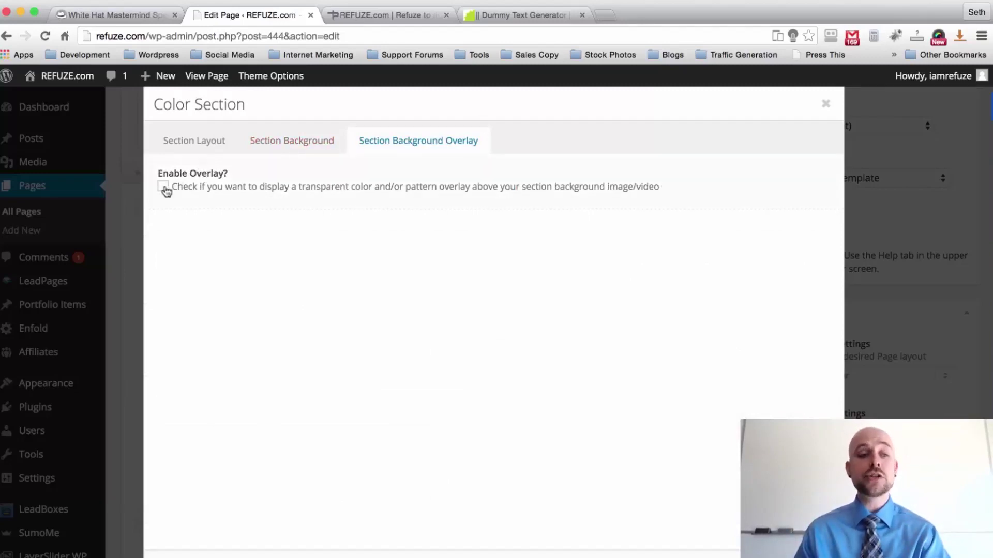
Save the color section's settings and update the Home page
click(815, 557)
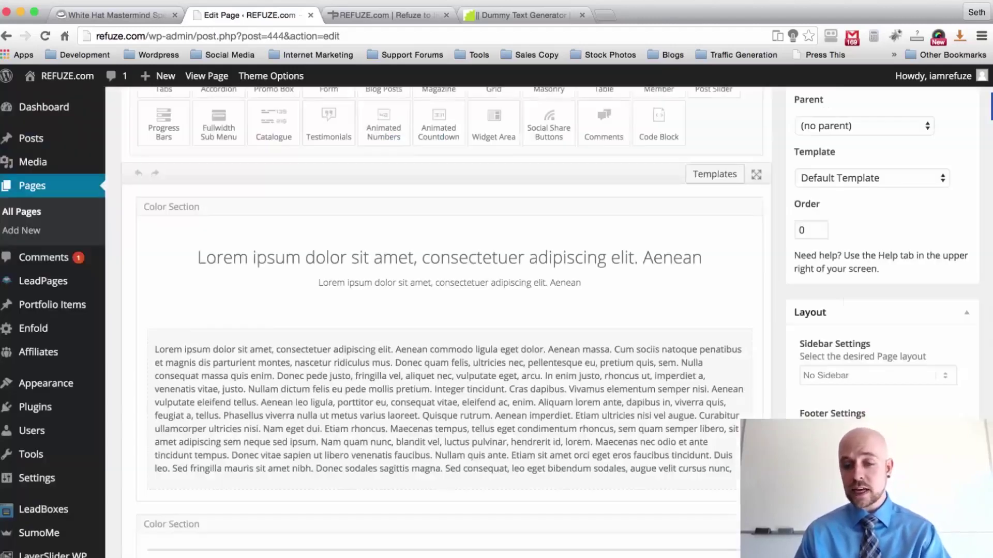
scroll(445, 310, up, 10)
click(947, 315)
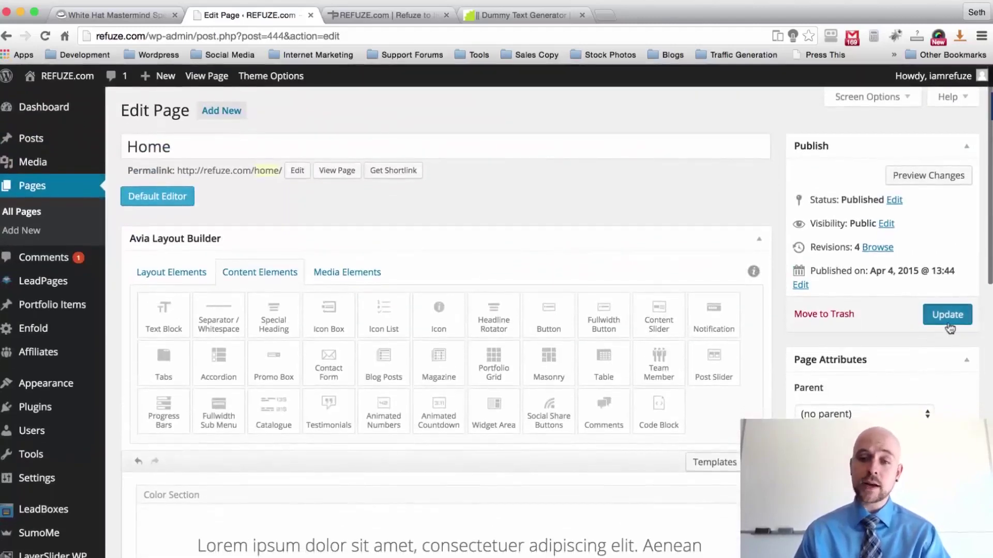
Check the recolored first section against the section below it on the live Home page
click(393, 10)
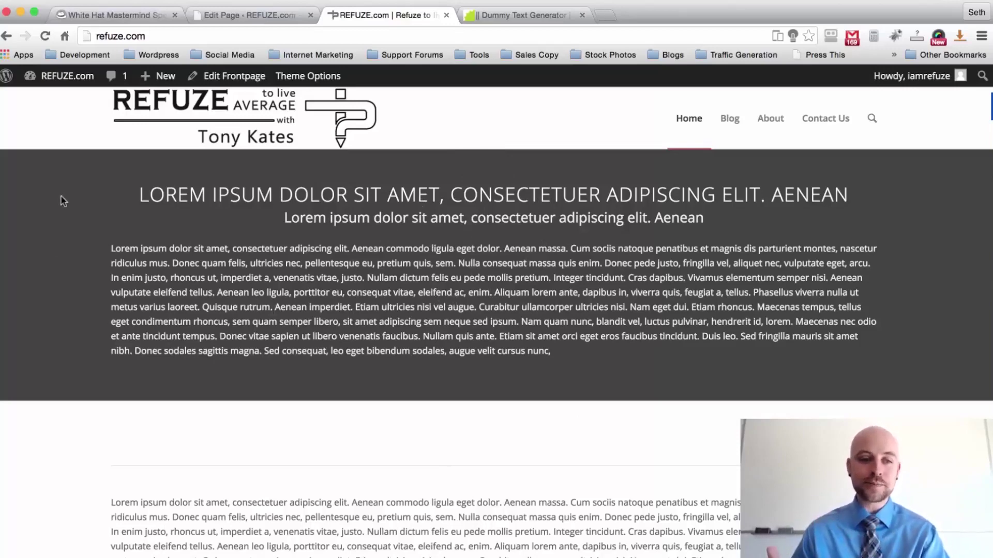
scroll(63, 195, down, 1)
scroll(63, 195, down, 3)
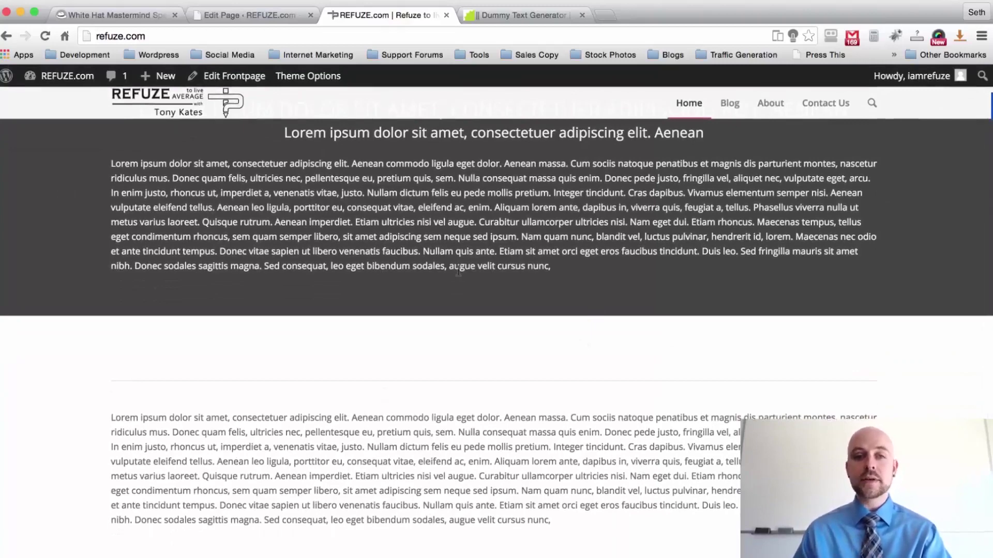
scroll(455, 276, up, 3)
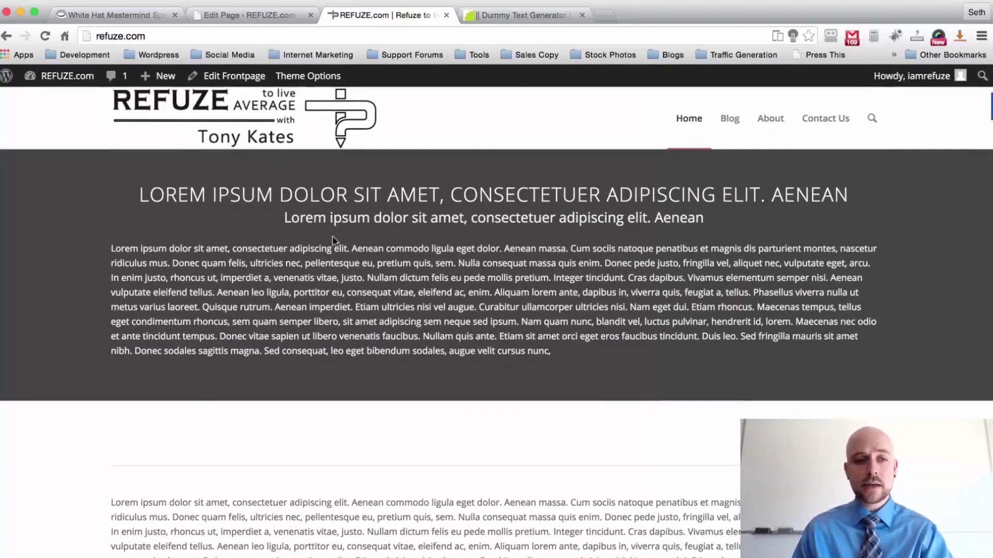
scroll(46, 212, down, 3)
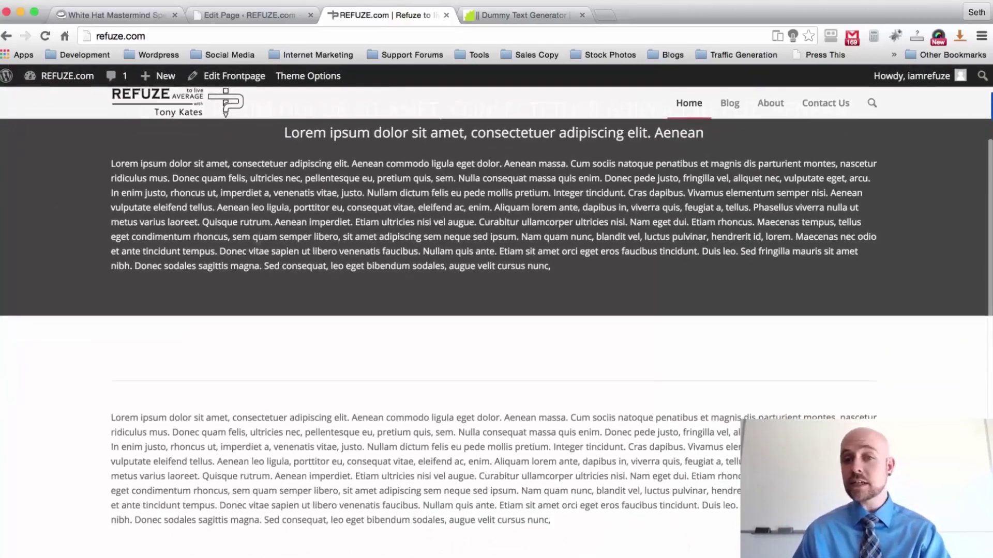
Open the General Styling settings of the Enfold theme options and view the frontend color preview
click(261, 15)
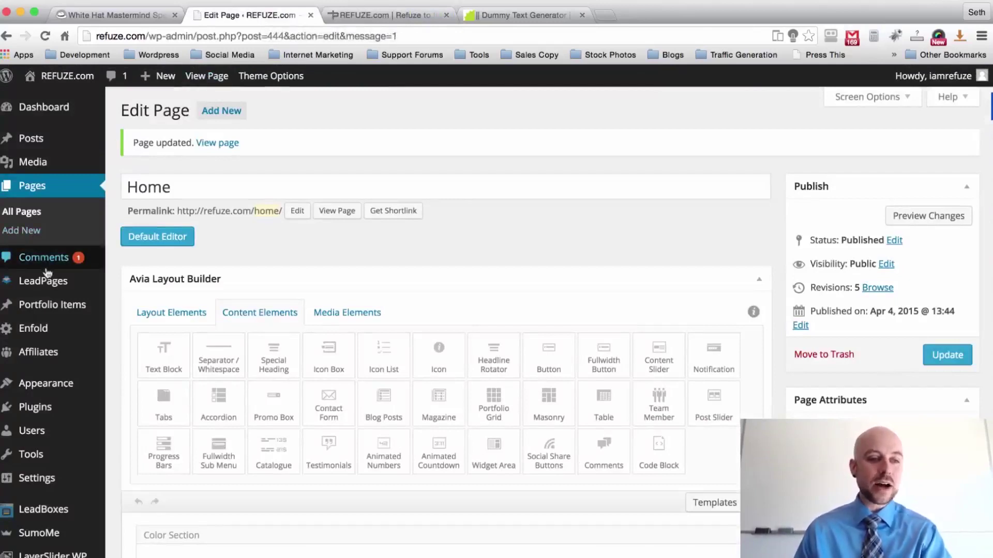
click(41, 330)
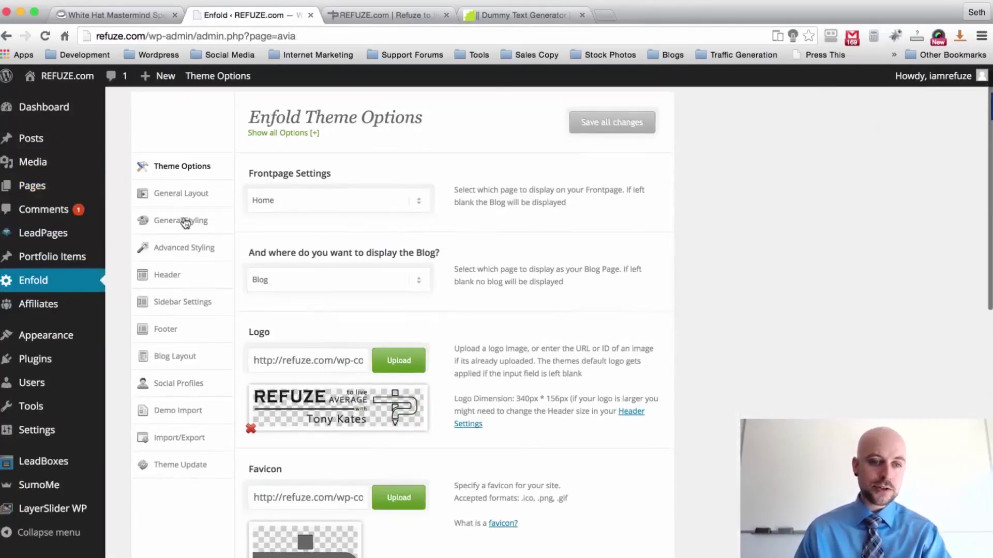
click(185, 222)
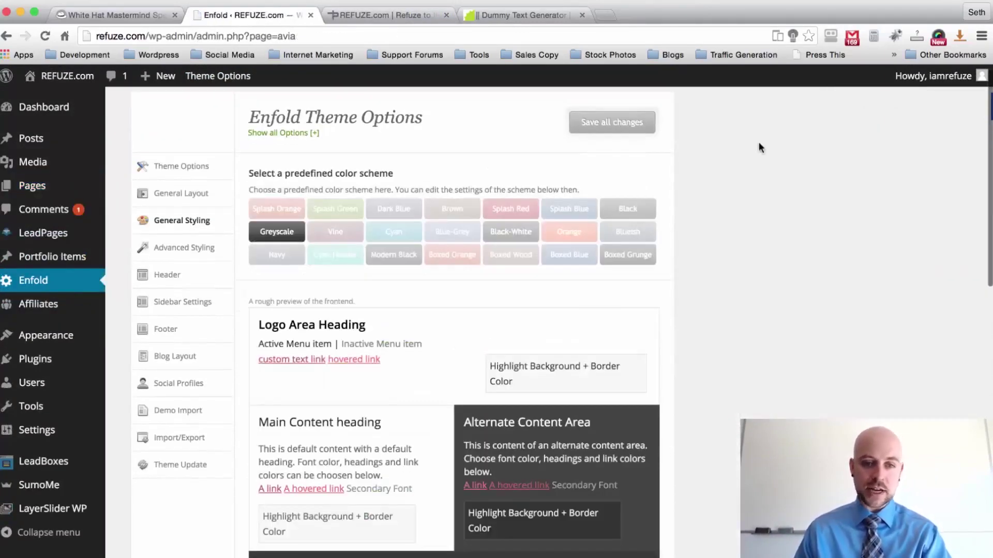
scroll(758, 142, down, 5)
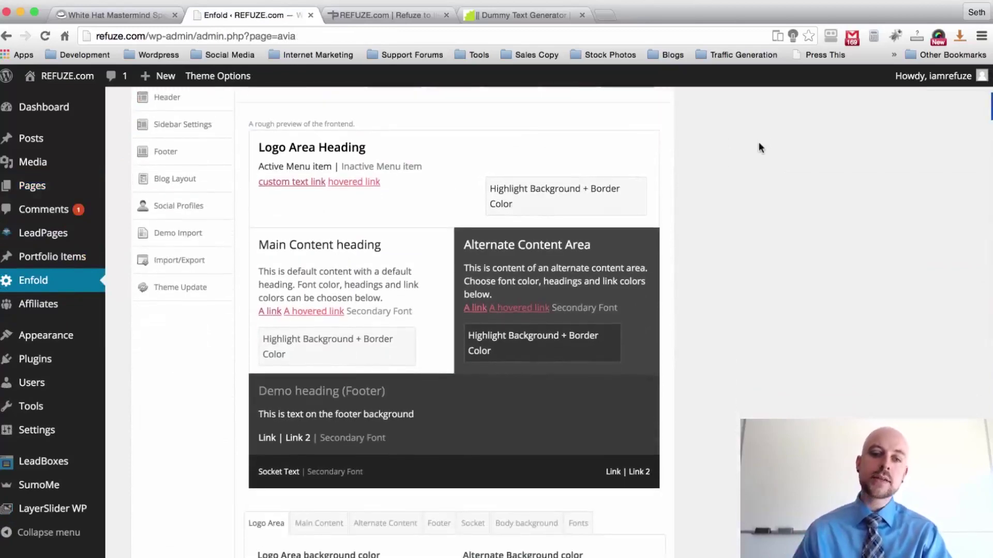
scroll(758, 142, down, 2)
Compare the theme's Alternate Content preview with the first section of the live Home page
click(422, 15)
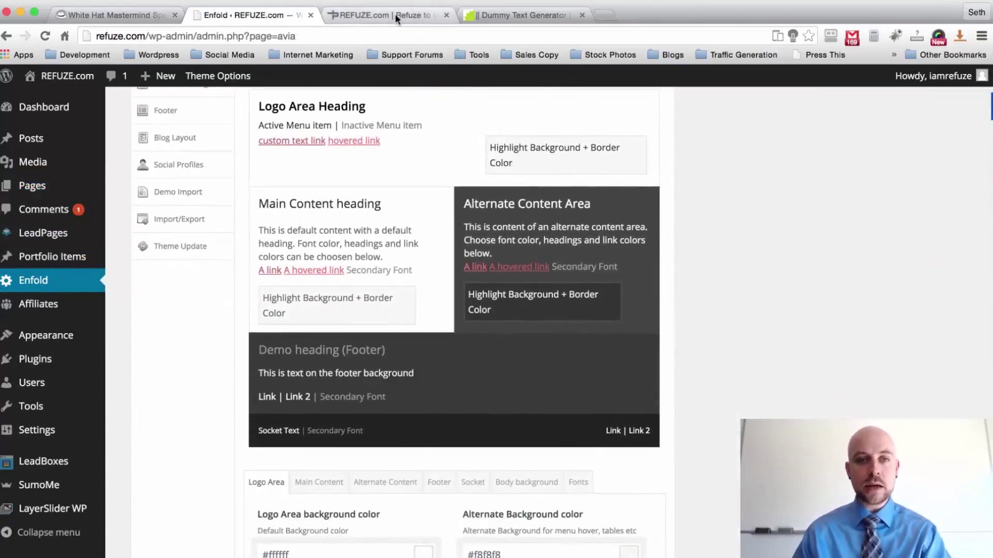
scroll(497, 251, up, 3)
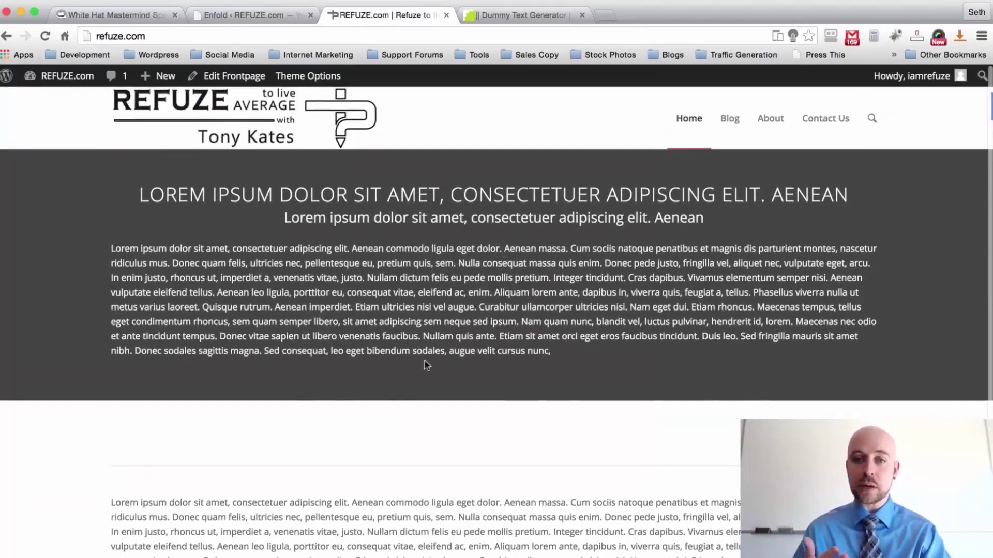
click(248, 15)
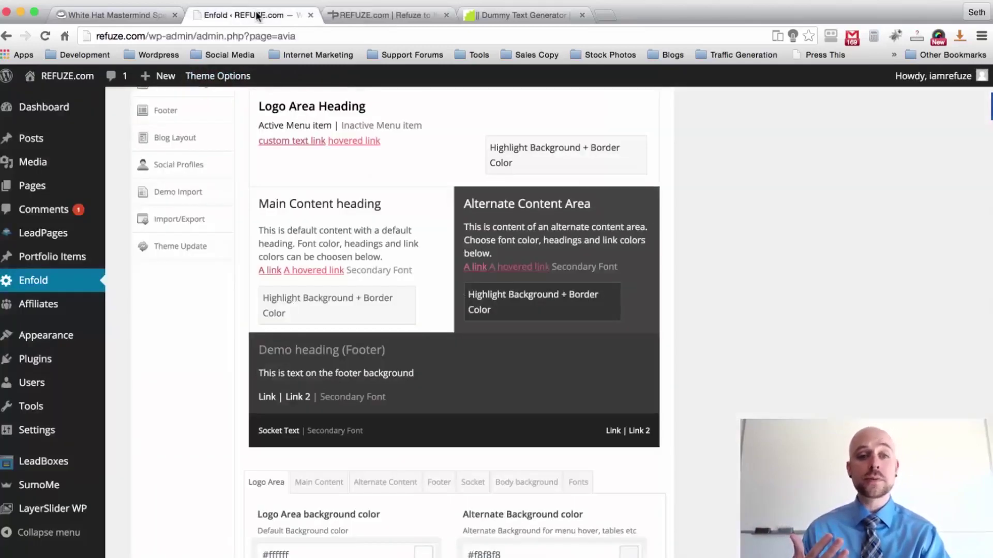
Set the Alternate Content border color to #e87474, copied from the Logo Area highlight color
scroll(812, 240, down, 5)
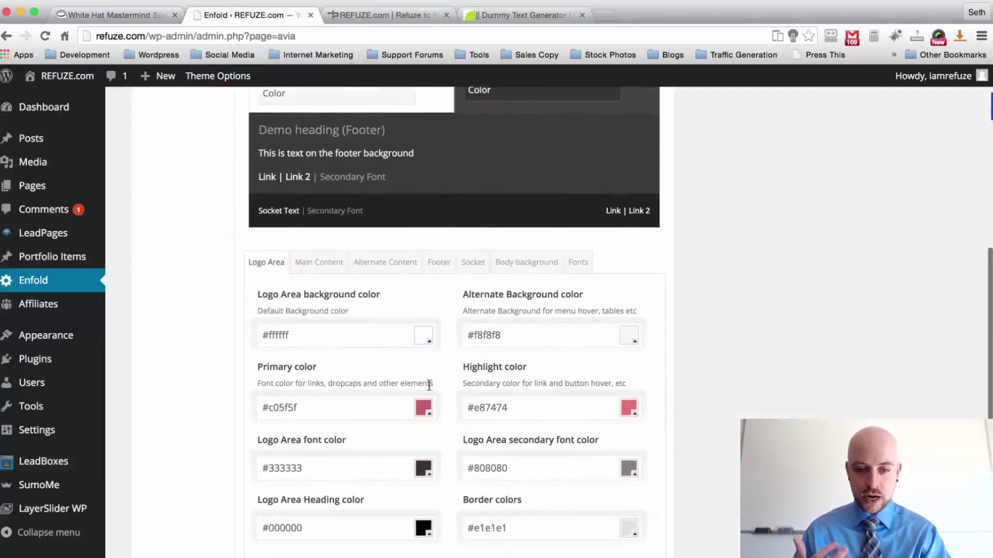
double_click(491, 408)
key(super+c)
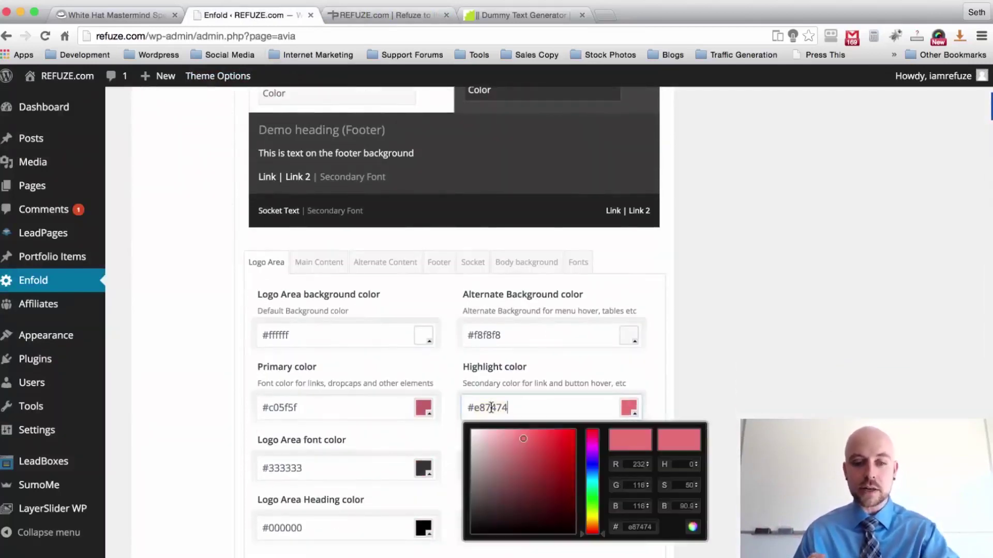
click(977, 287)
click(377, 263)
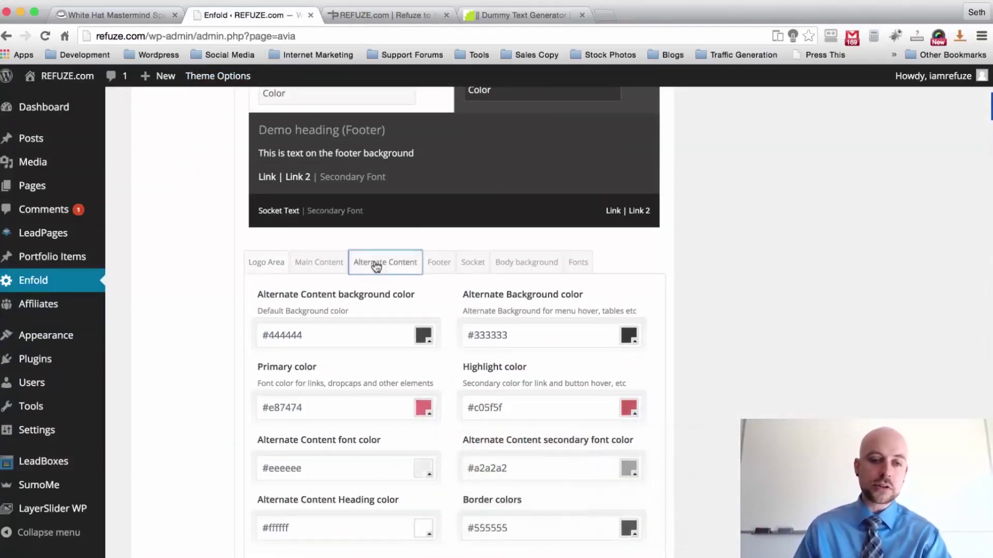
scroll(778, 235, down, 2)
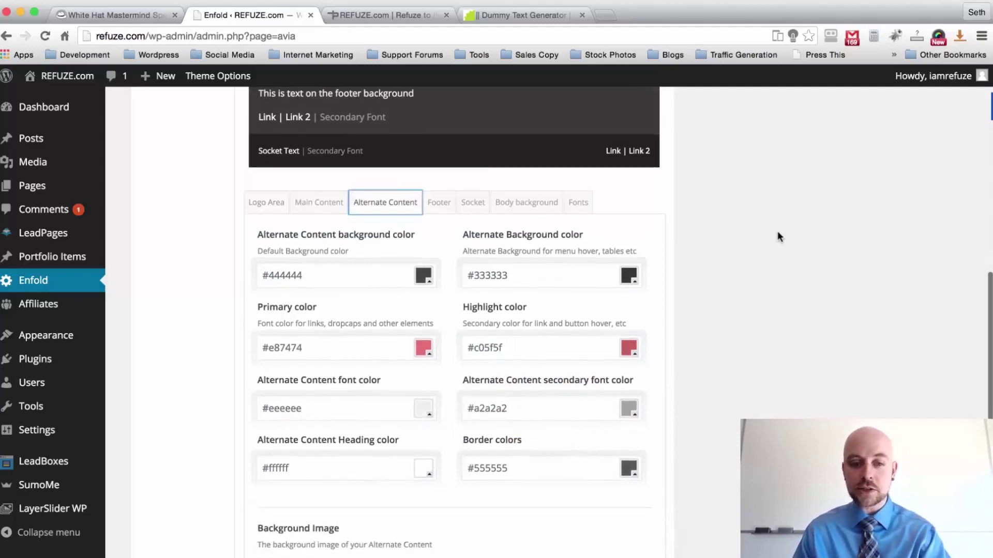
double_click(483, 473)
key(super+v)
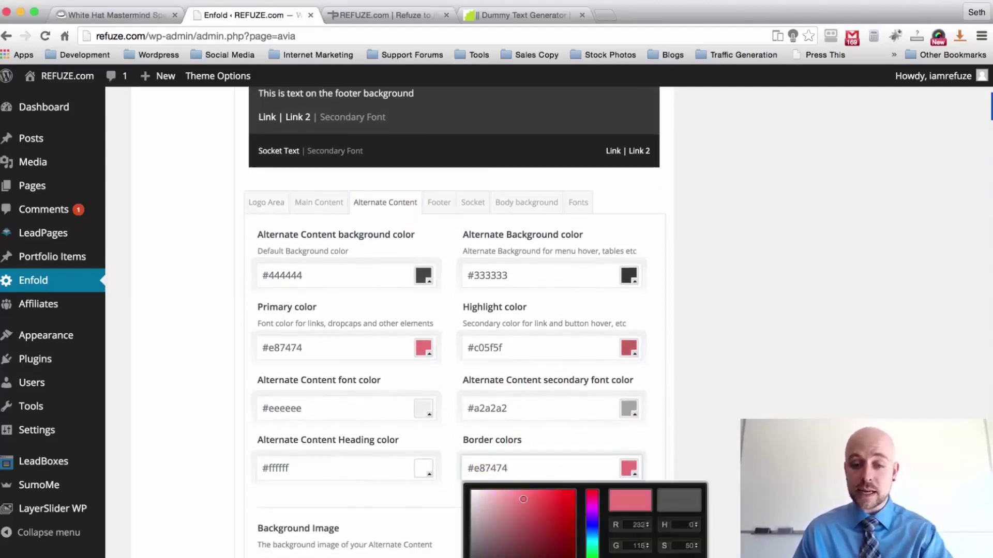
Save all theme option changes and check the first section of the live Home page
scroll(454, 320, up, 5)
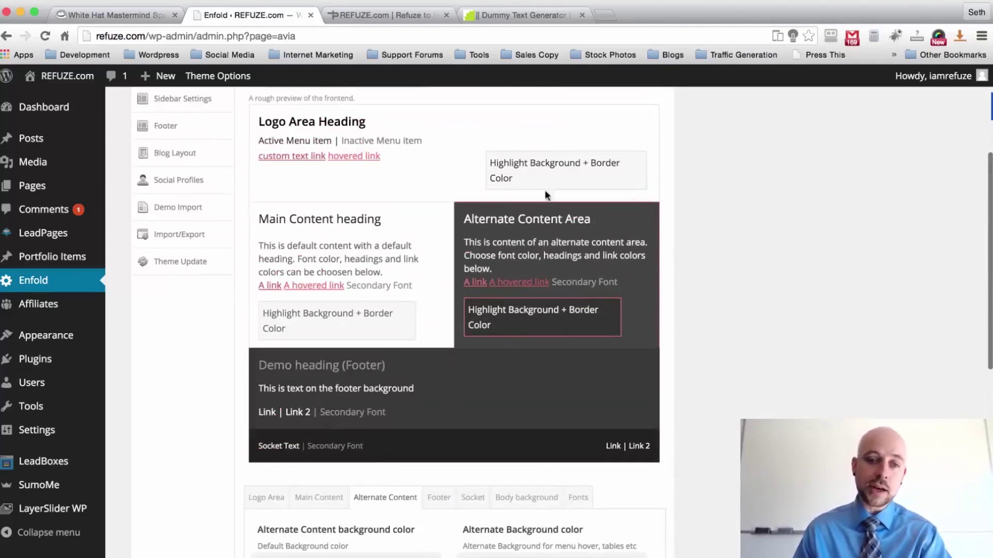
scroll(699, 283, up, 1)
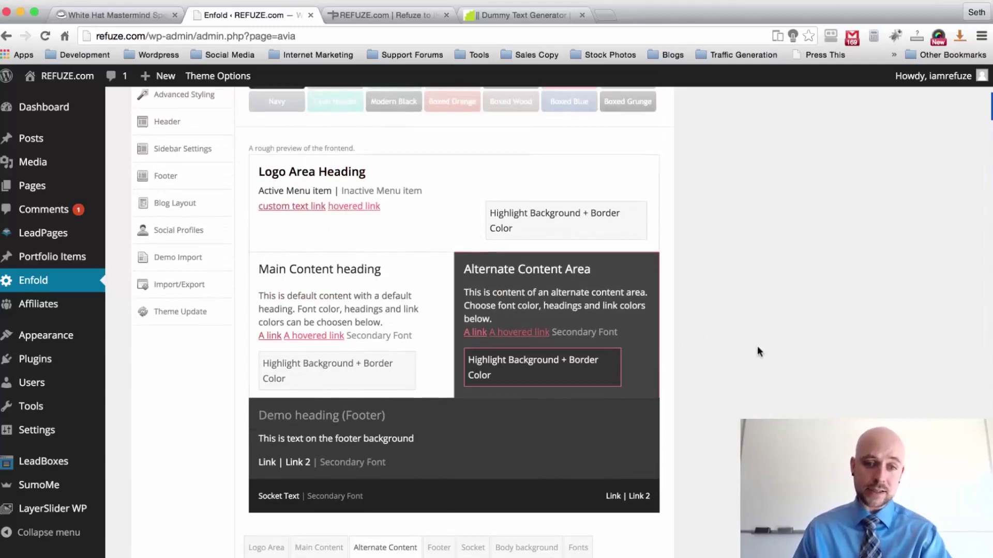
scroll(758, 350, up, 4)
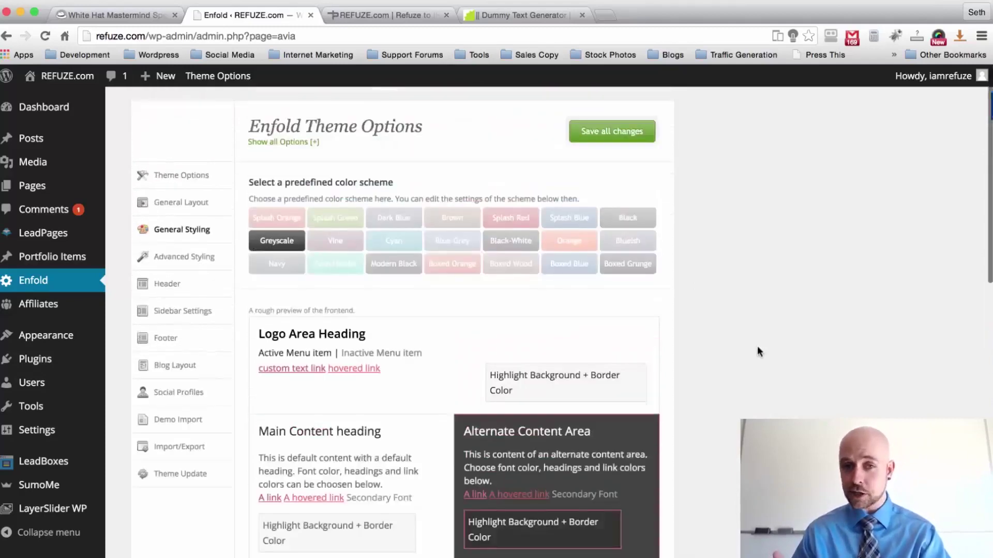
click(609, 132)
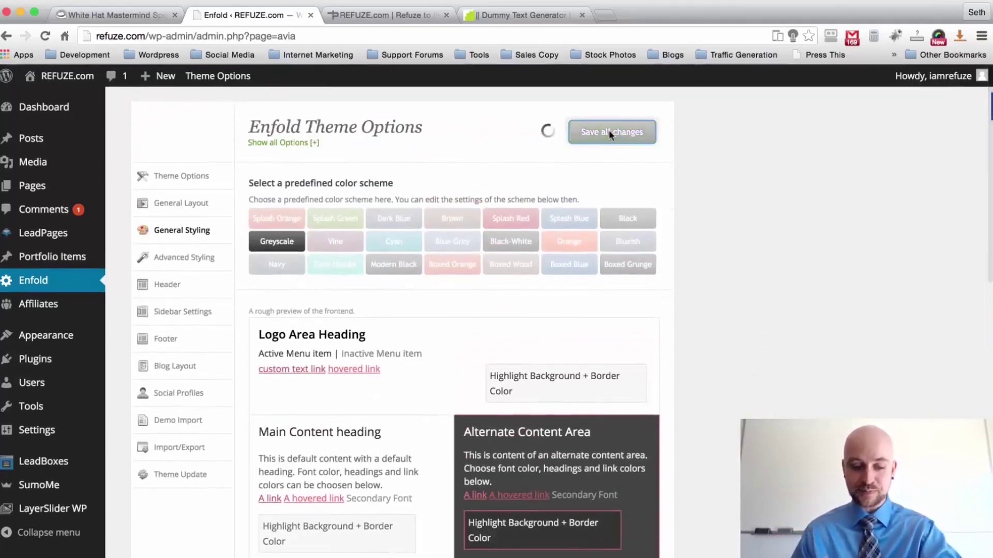
click(388, 14)
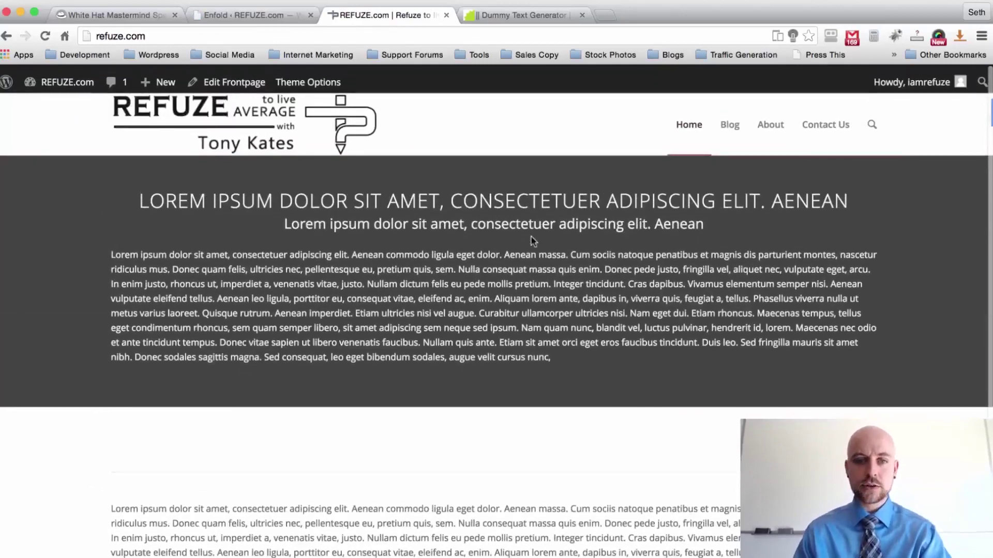
Open the Home page for editing from the WordPress list of pages
click(261, 15)
click(33, 193)
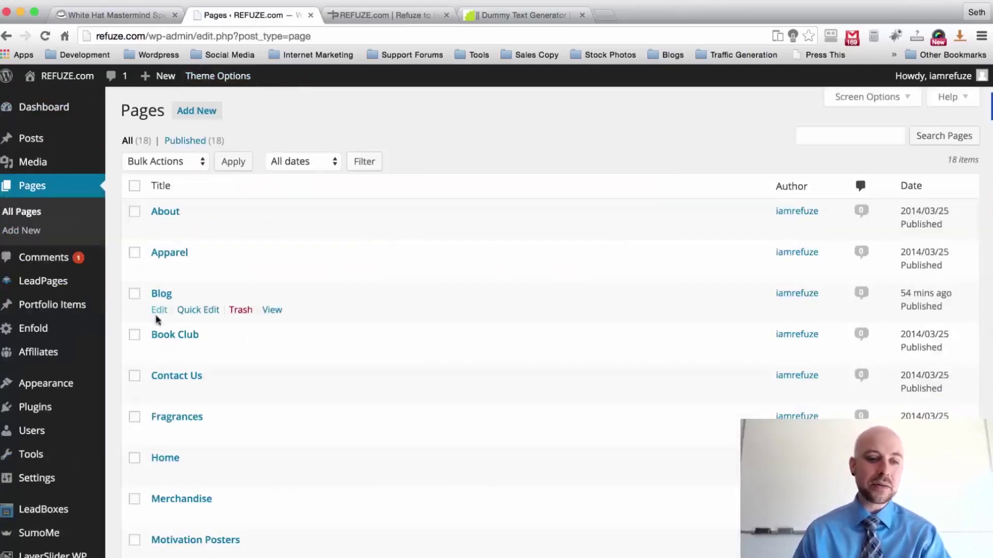
scroll(157, 362, down, 2)
click(163, 379)
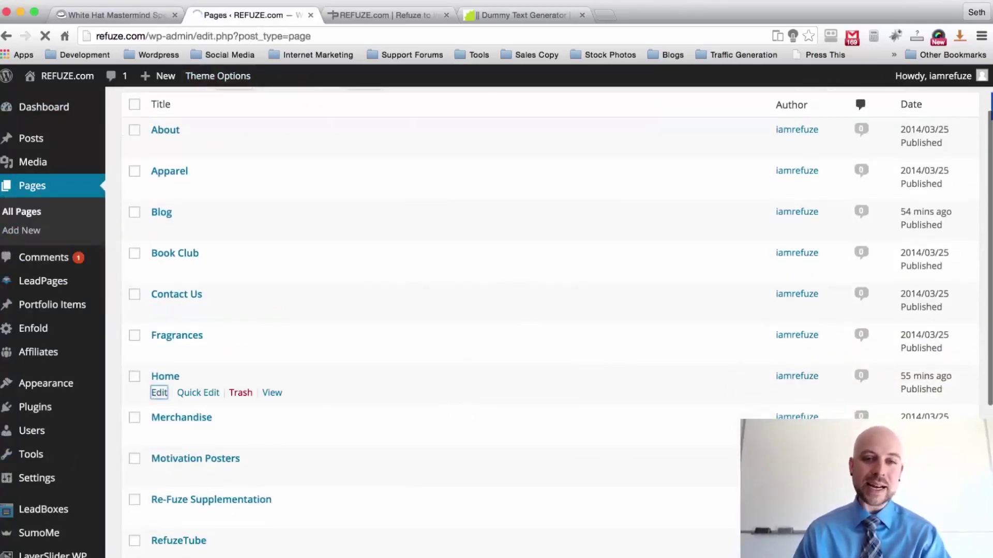
Add an Icon Box between the subheading and the text block in the first color section
scroll(472, 191, down, 5)
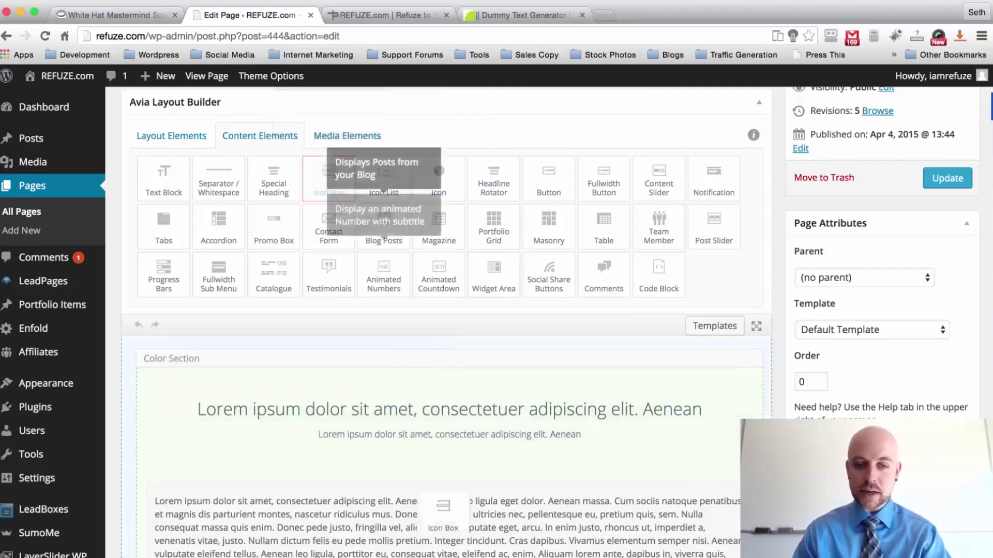
scroll(384, 227, down, 7)
drag(336, 315, 384, 246)
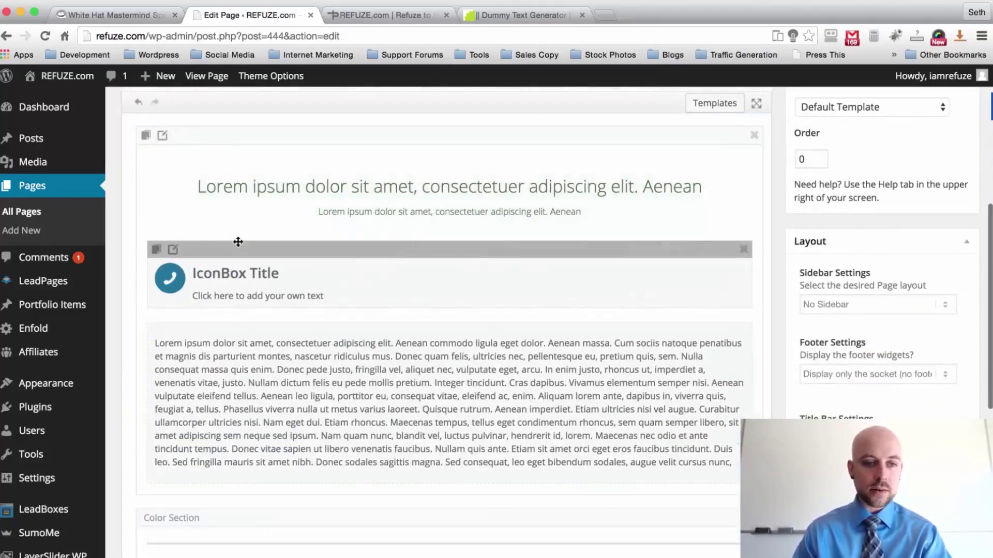
Add a 1/3 column above the icon box and duplicate it to make a row of three columns
scroll(292, 275, up, 7)
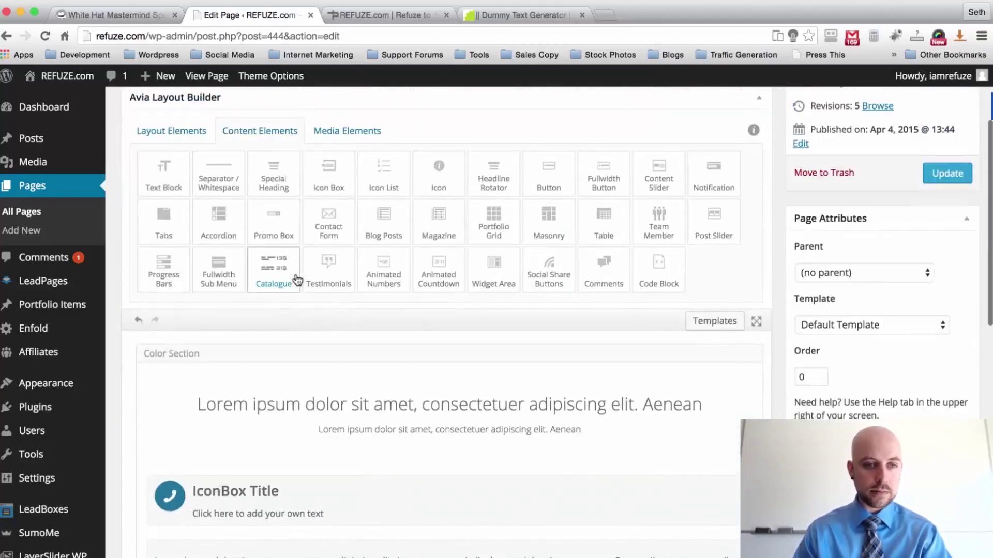
click(180, 137)
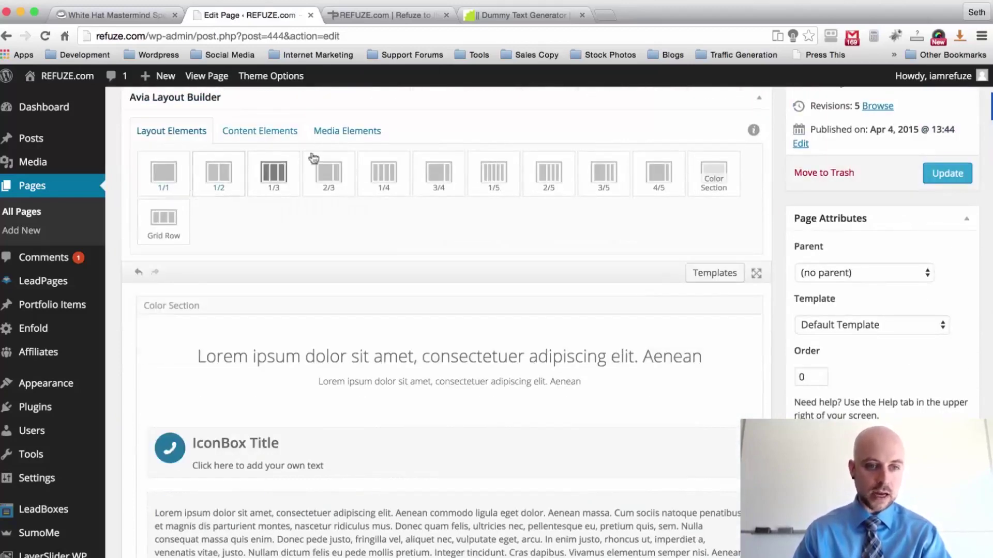
drag(270, 179, 244, 424)
scroll(367, 346, down, 3)
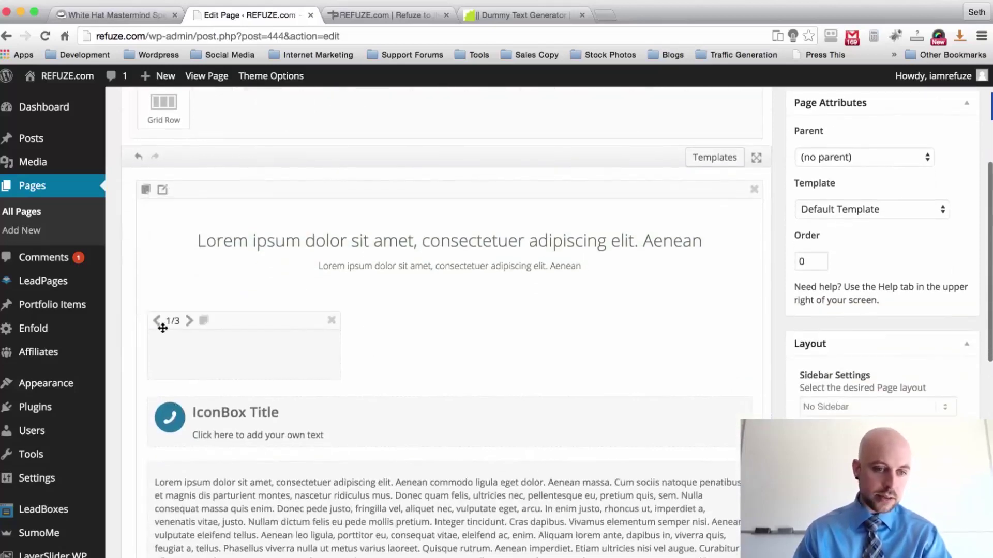
click(204, 321)
click(204, 321)
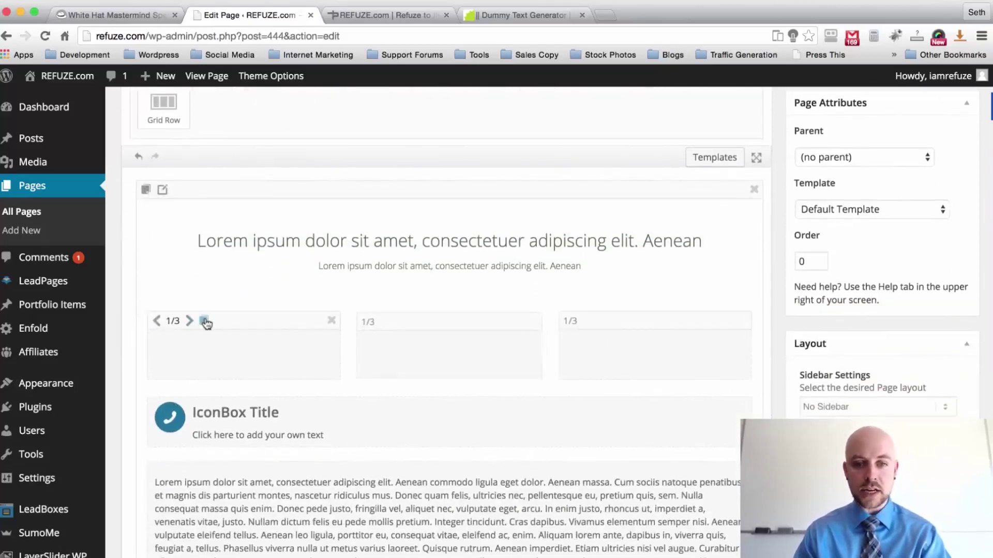
Duplicate the icon box twice and place one copy in each of the three 1/3 columns
scroll(394, 270, down, 2)
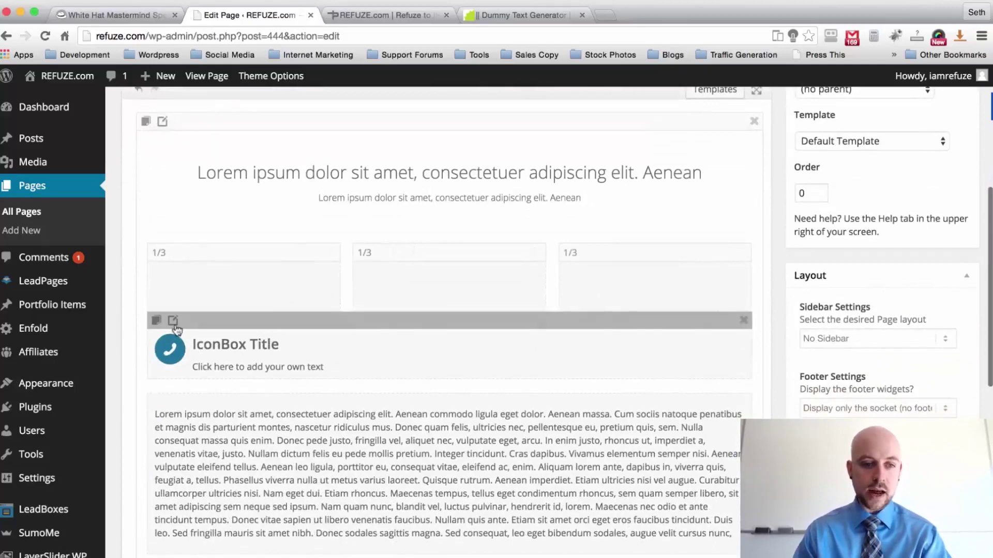
click(157, 321)
click(157, 322)
drag(314, 319, 265, 277)
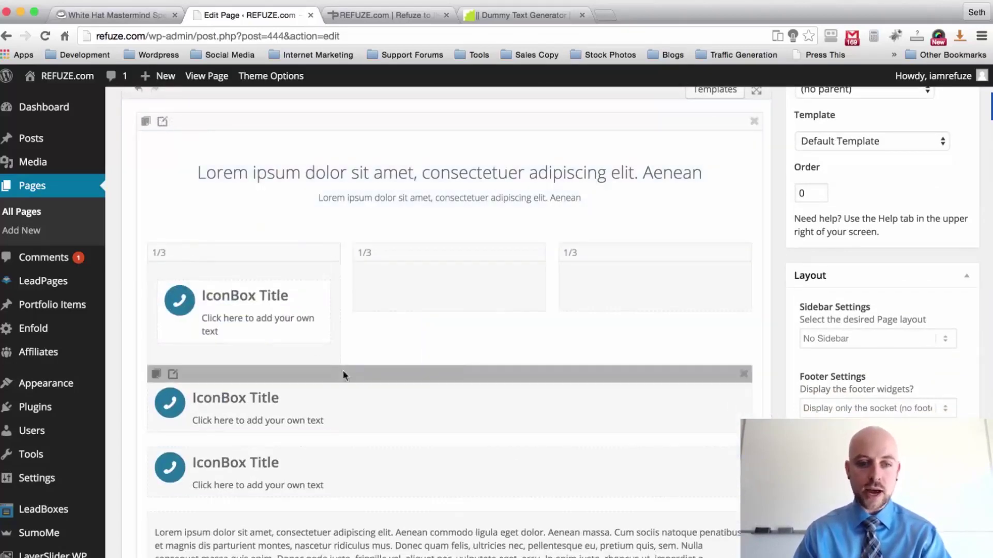
drag(343, 375, 448, 310)
drag(419, 379, 600, 277)
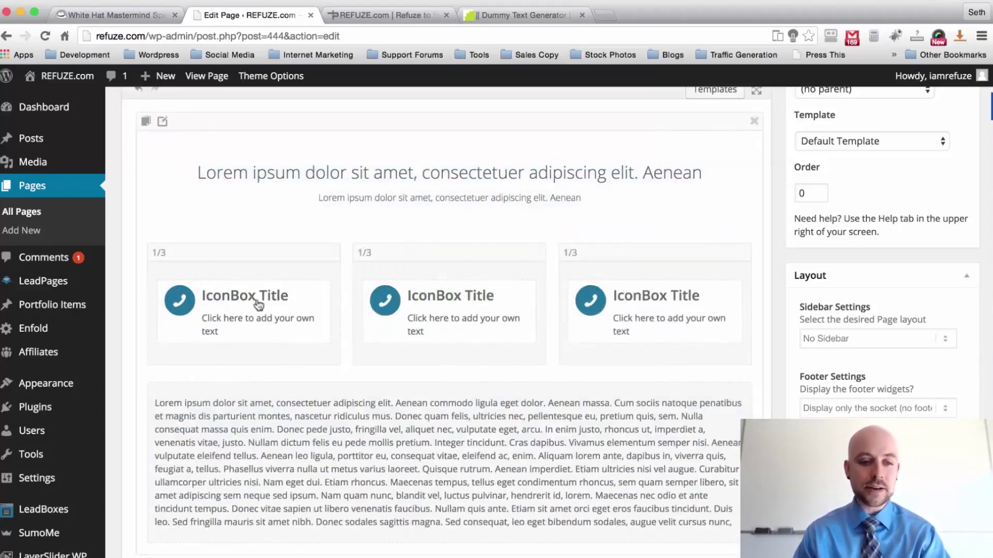
Set the first column's icon box styling to "Display a large icon above the title"
click(242, 315)
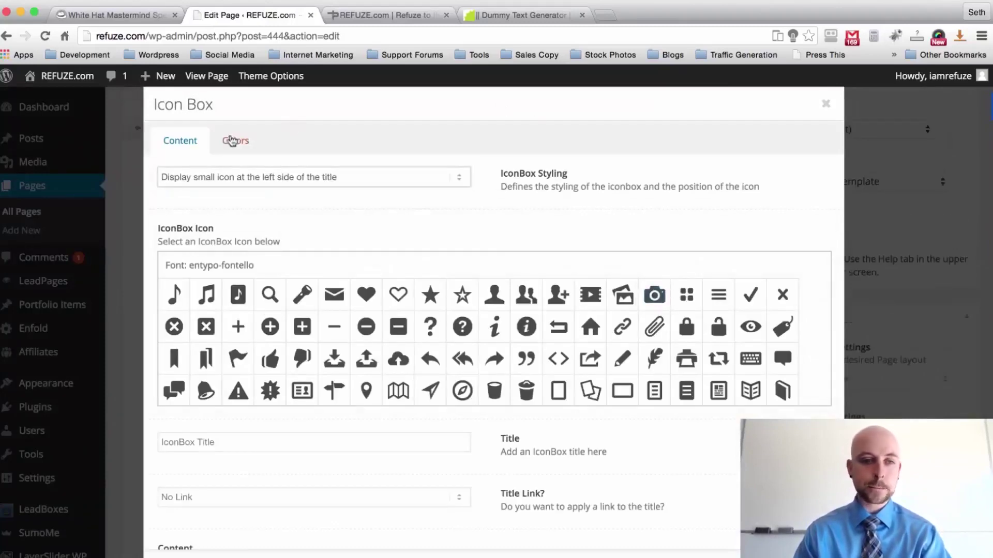
click(435, 176)
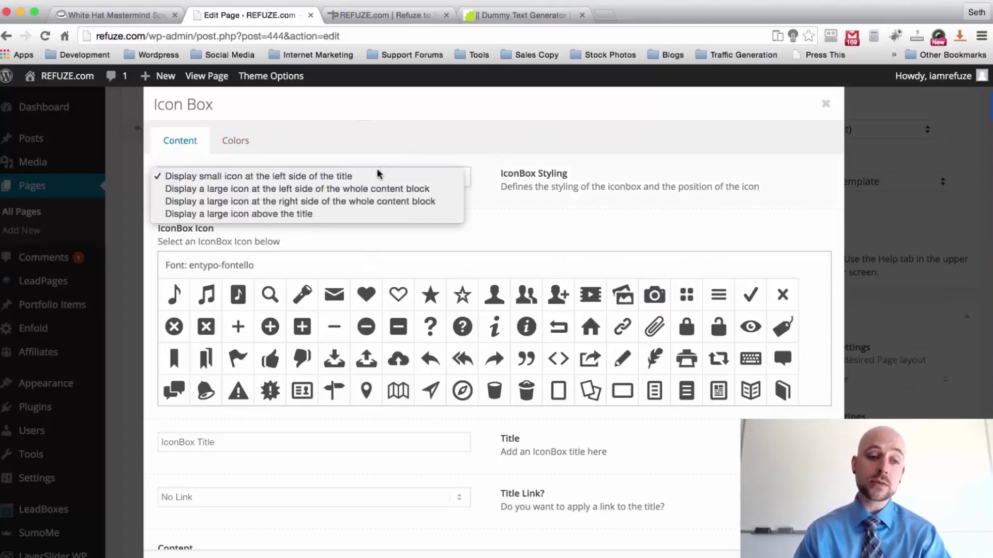
click(365, 213)
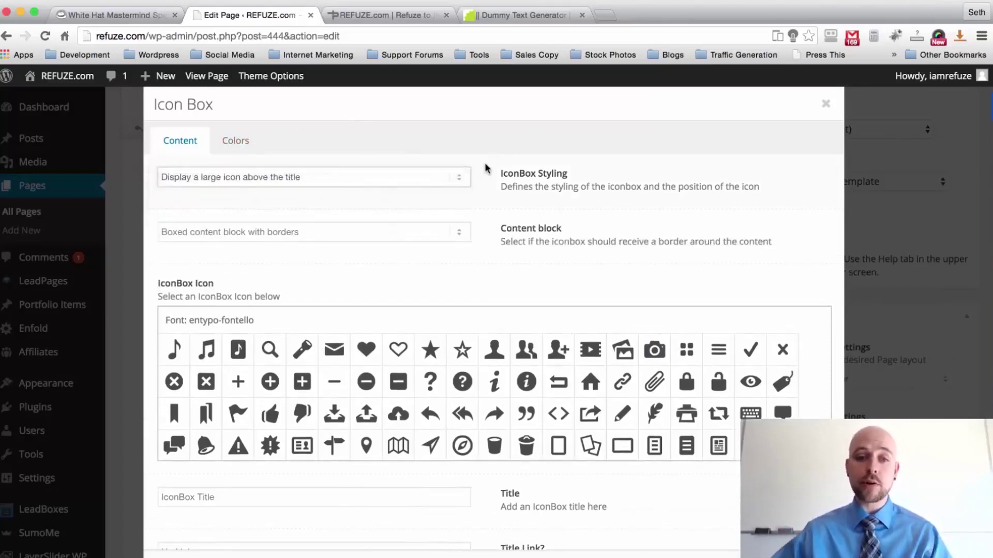
Review the icon box's content block choices, icon selection, title, title link and content settings
scroll(486, 166, down, 3)
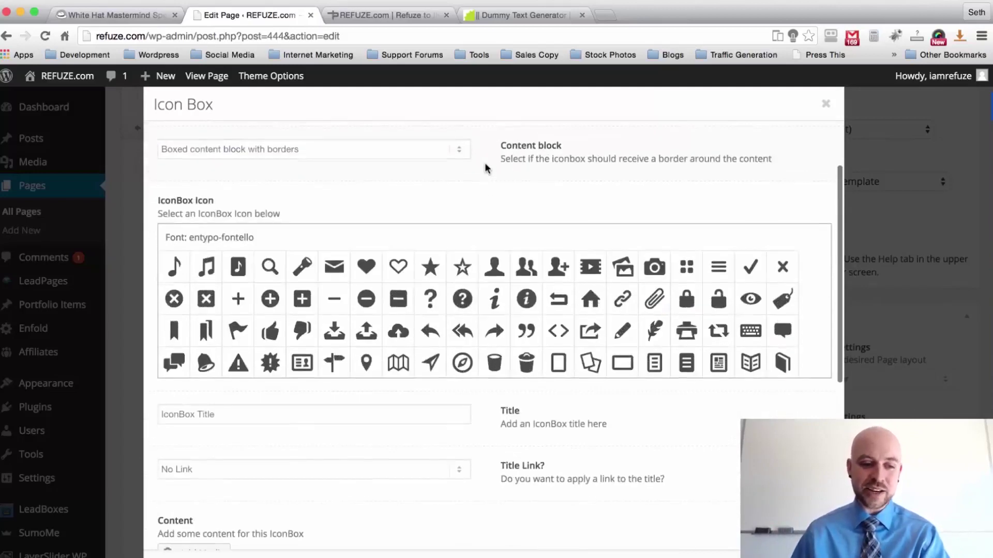
scroll(486, 166, up, 2)
click(437, 213)
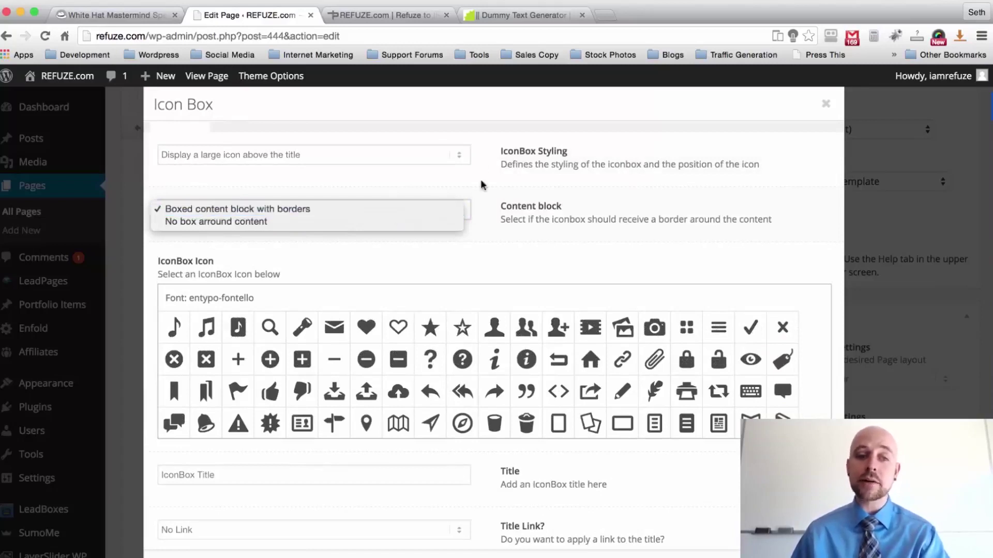
click(494, 163)
scroll(494, 163, down, 3)
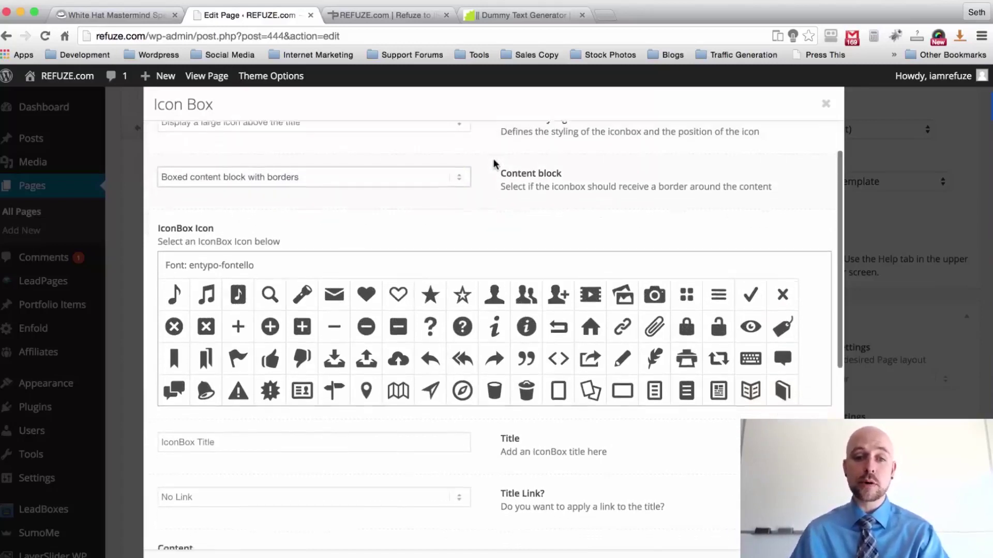
scroll(476, 150, down, 1)
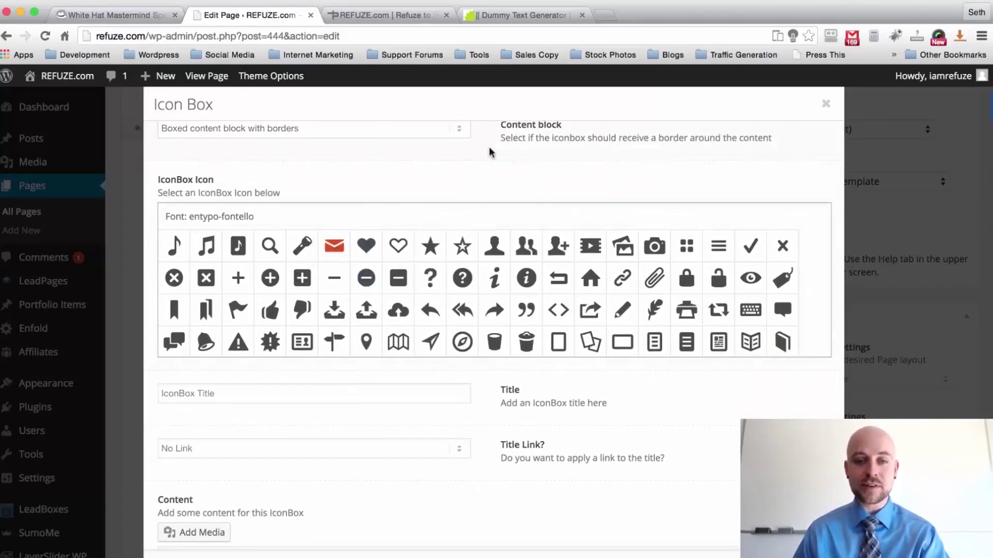
scroll(481, 150, down, 3)
scroll(491, 153, down, 1)
click(247, 326)
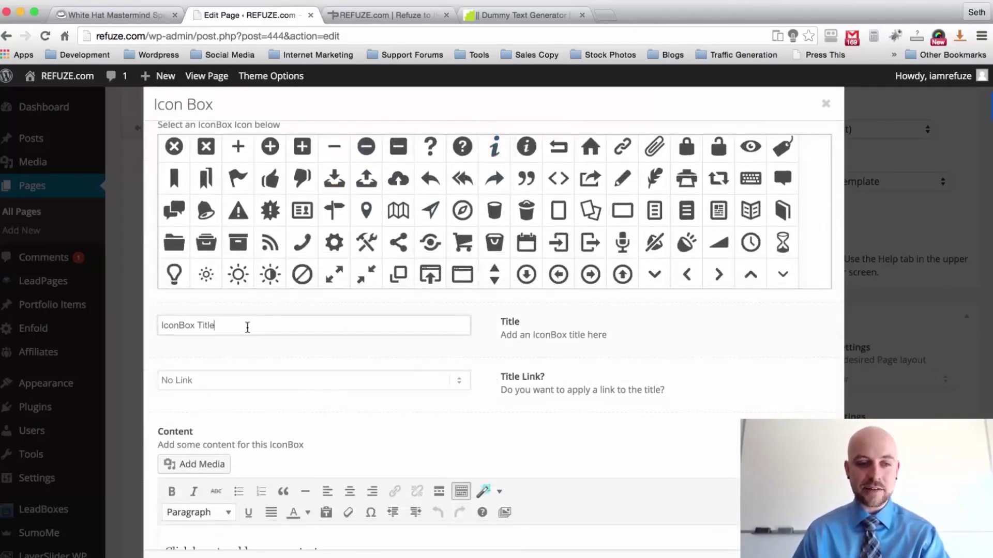
scroll(511, 324, down, 5)
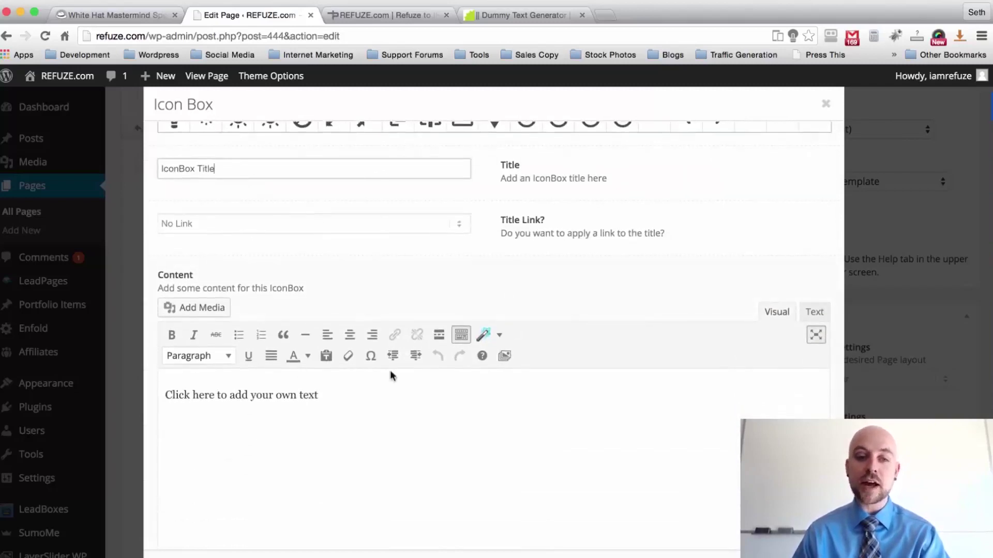
Replace the icon box's placeholder content with lorem ipsum from the dummy text generator, from "Lorem ipsum" through "parturient montes,"
click(514, 15)
click(542, 208)
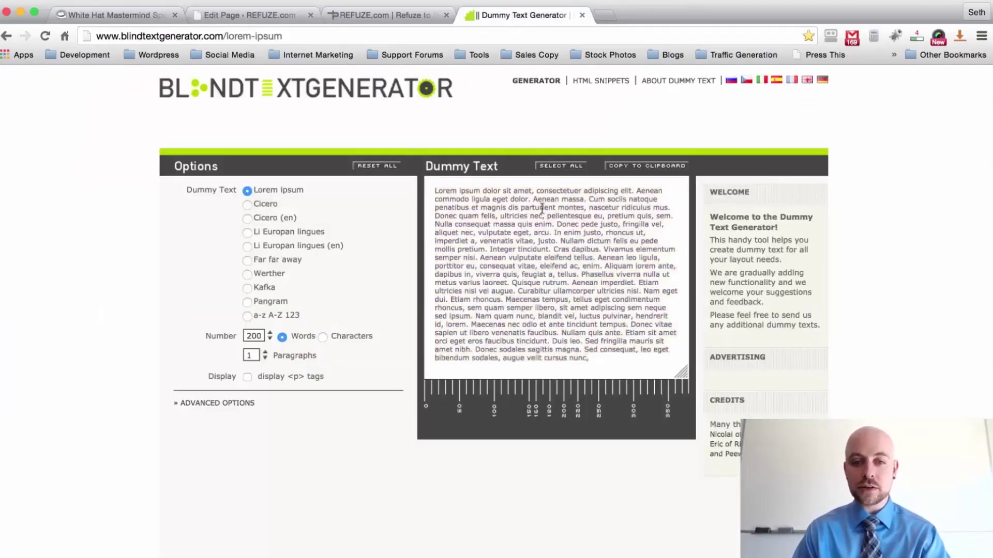
drag(557, 208, 421, 195)
key(super+c)
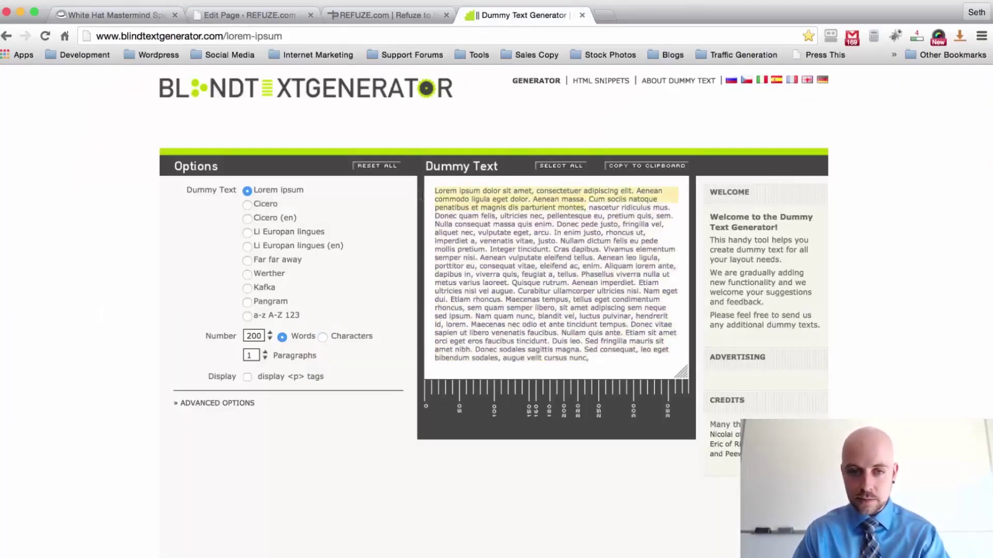
click(253, 18)
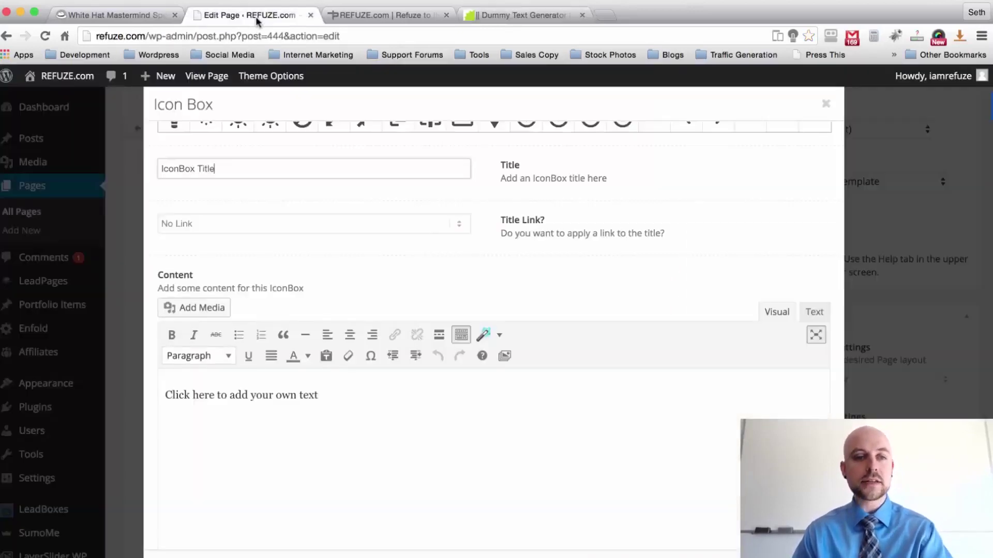
click(312, 390)
triple_click(313, 392)
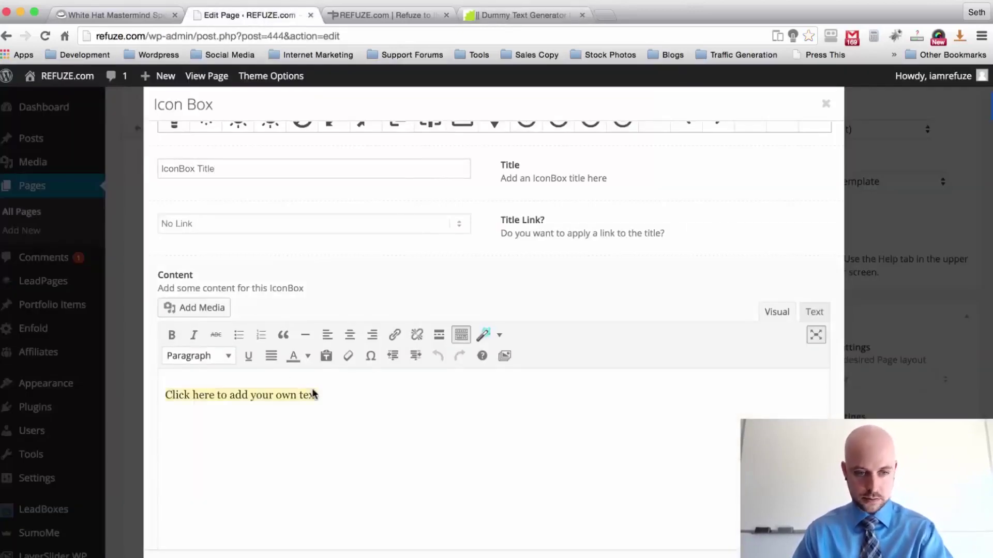
key(super+v)
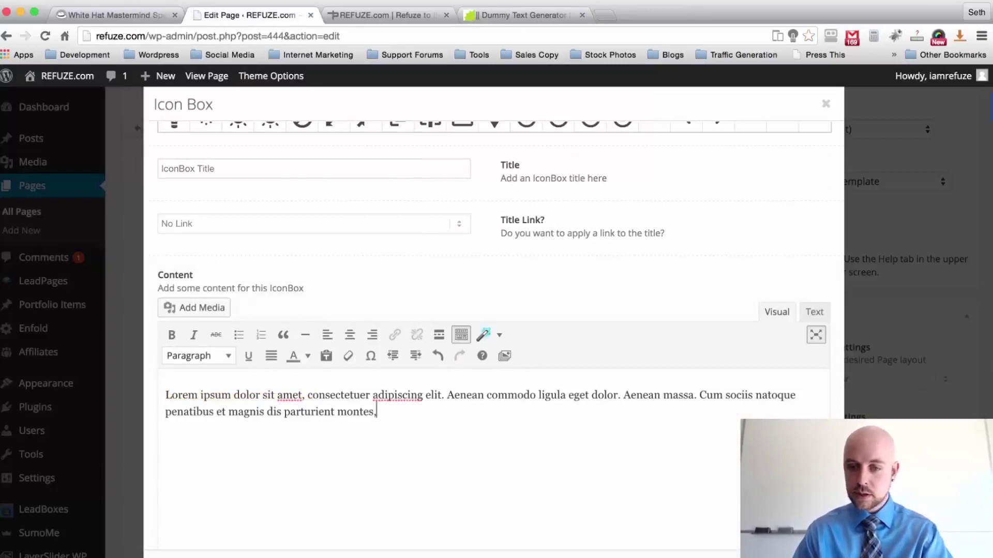
Save the first icon box and set the middle column's icon box to "Display a large icon above the title" with the outlined star icon
click(812, 555)
scroll(483, 388, down, 2)
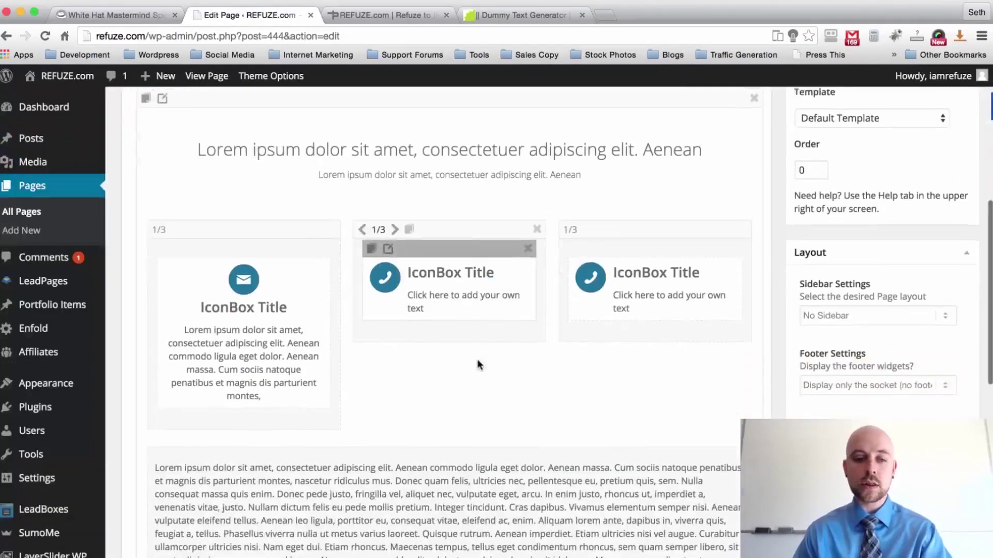
click(443, 296)
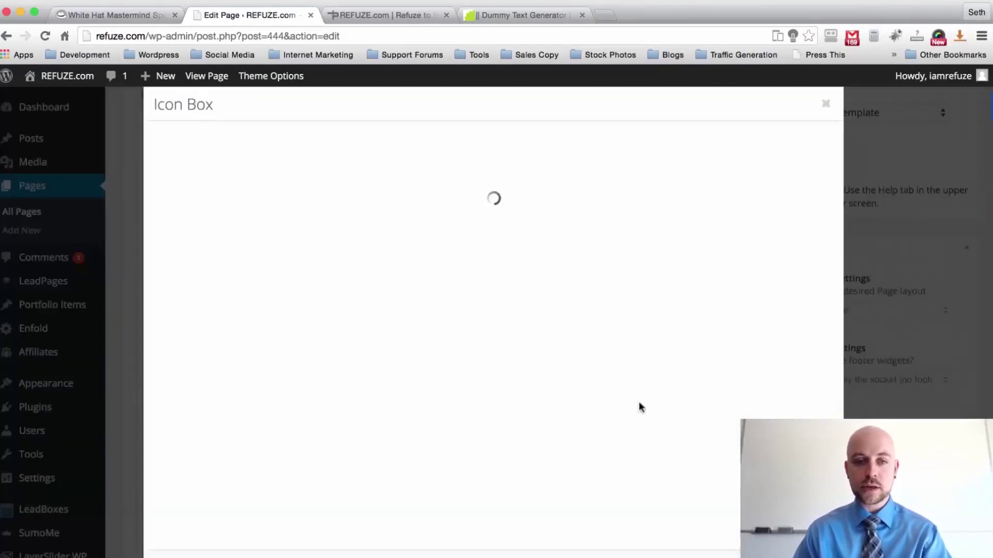
click(382, 176)
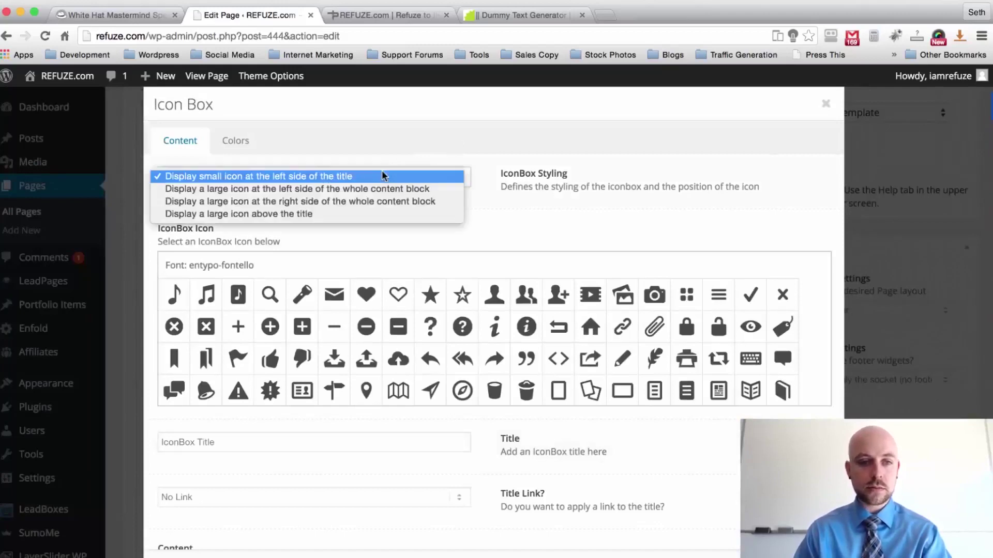
click(350, 217)
scroll(512, 188, down, 3)
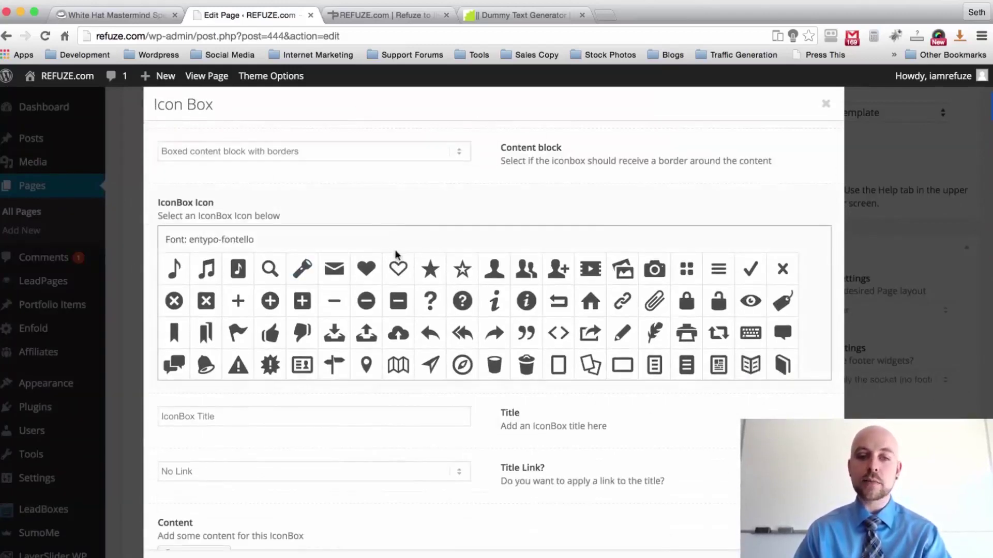
scroll(507, 208, down, 4)
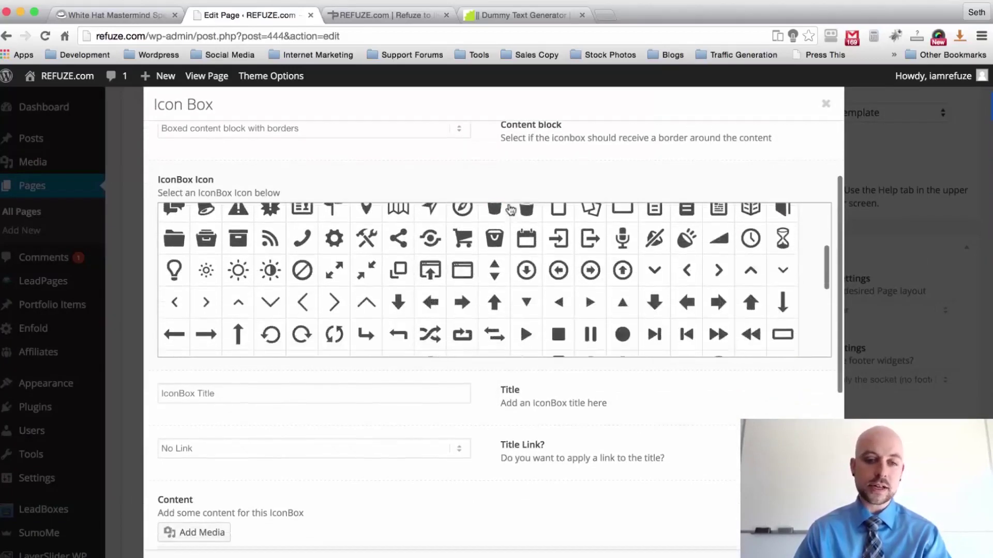
Replace the middle icon box's placeholder content with the same lorem ipsum text through "parturient montes," and save it
scroll(508, 383, down, 10)
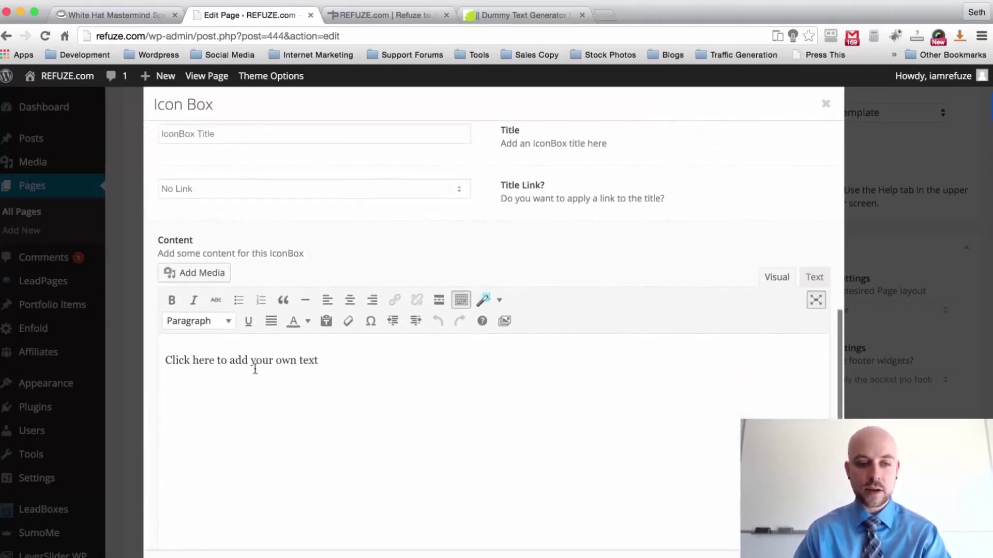
triple_click(255, 369)
text(Lorem ipsum dolor sit amet, consectetuer adipiscing elit. Aenean commodo ligula eget dolor. Aenean massa. Cum sociis natoque penatibus et magnis dis parturient montes.)
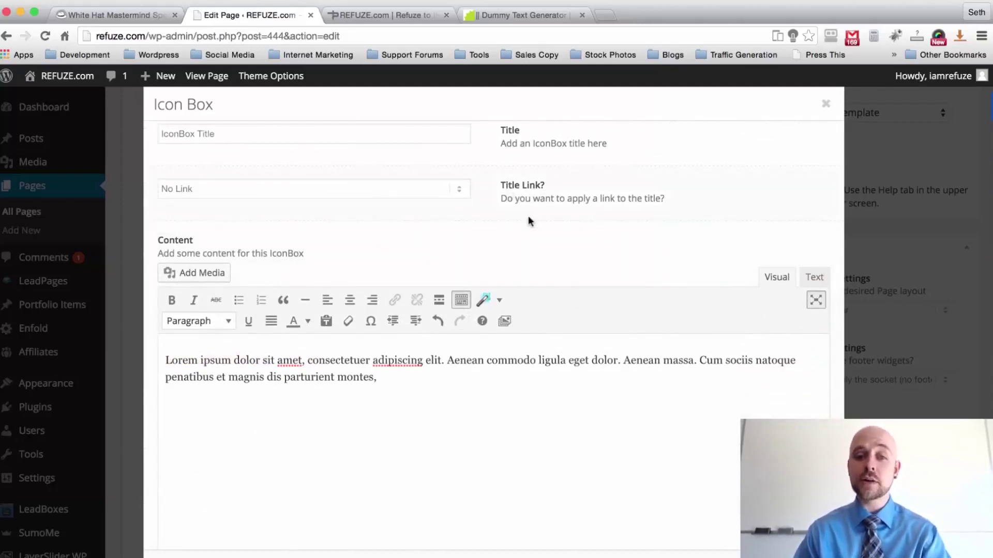
click(813, 557)
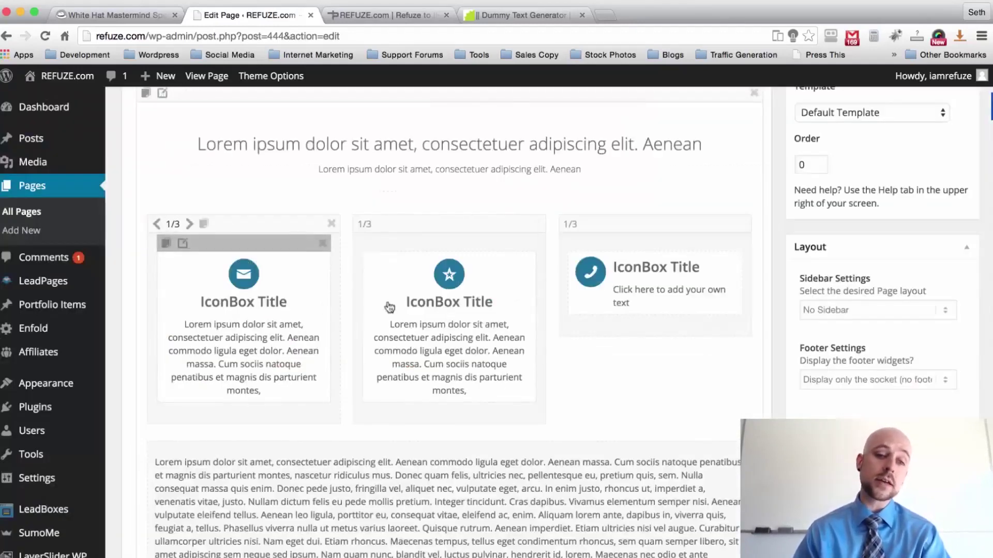
Set the third column's icon box styling to "Display a large icon above the title" and choose the thumbs-up icon
click(634, 283)
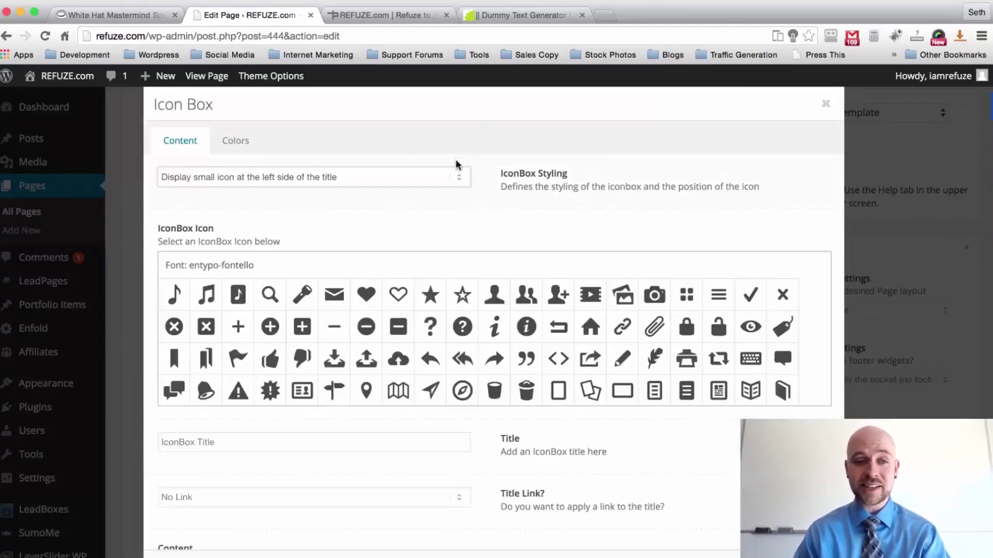
click(449, 173)
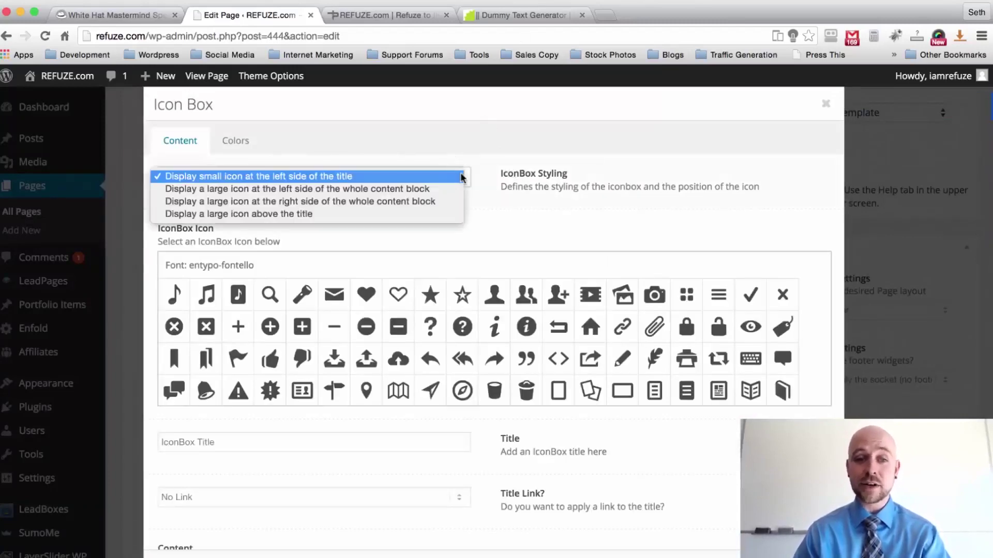
click(440, 214)
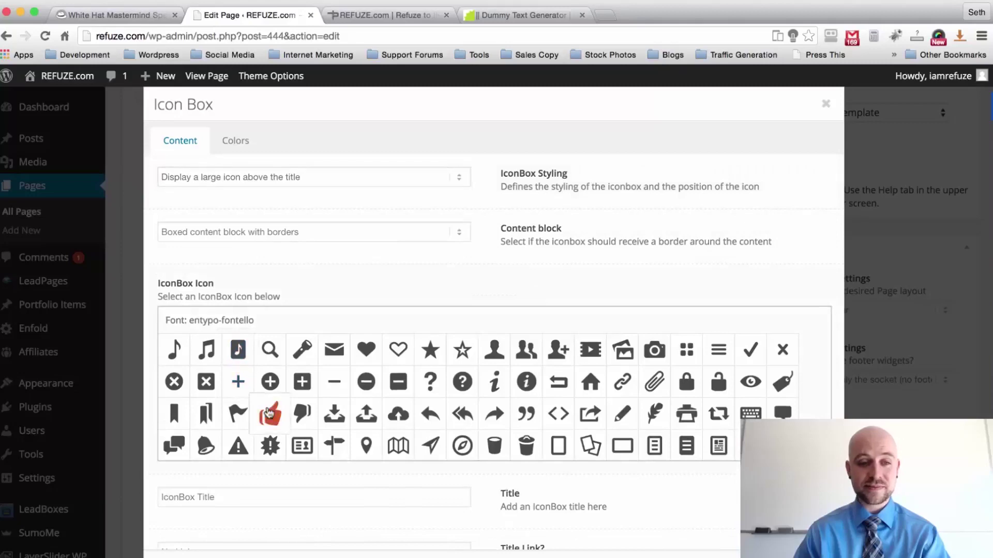
scroll(520, 224, down, 10)
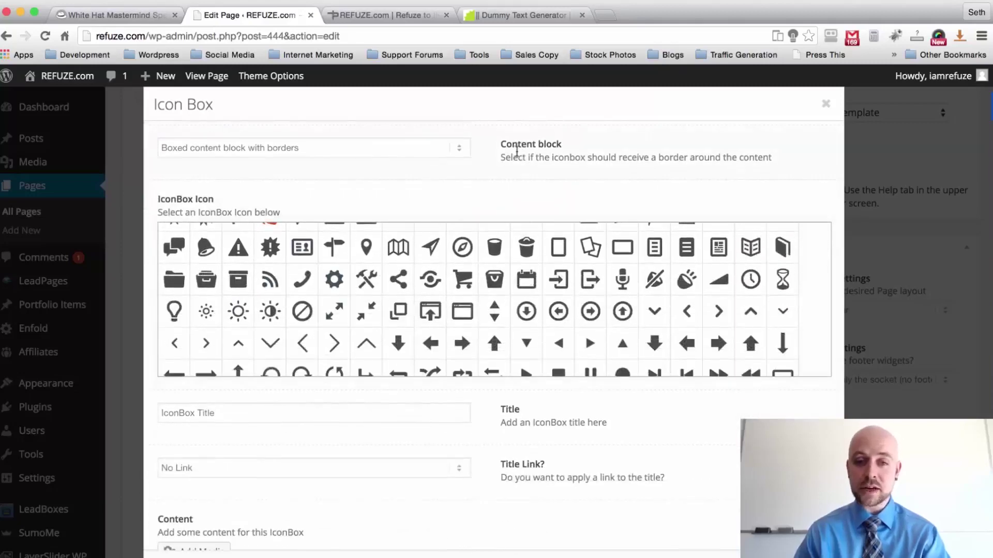
Replace the third icon box's placeholder content with the same lorem ipsum text through "parturient montes," and save it
scroll(519, 157, down, 10)
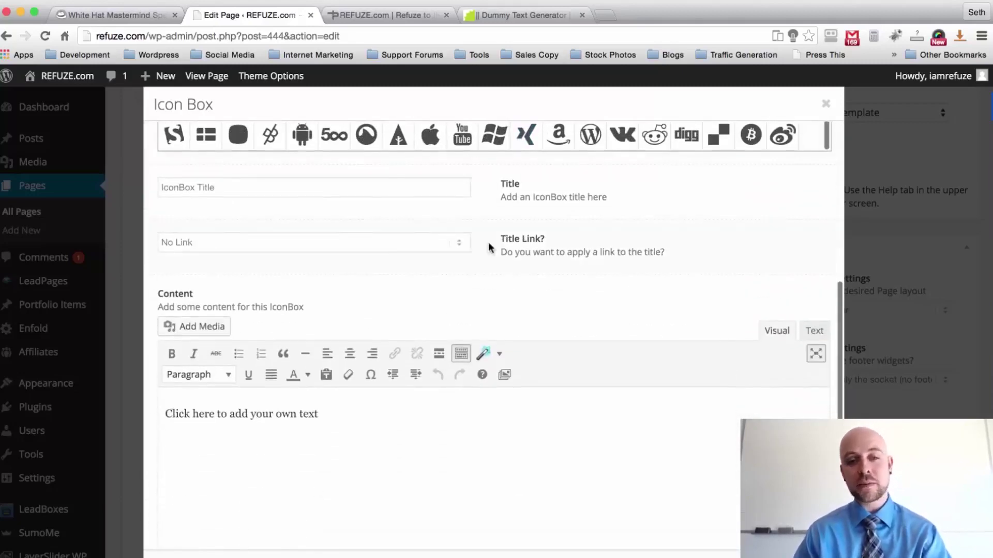
triple_click(262, 423)
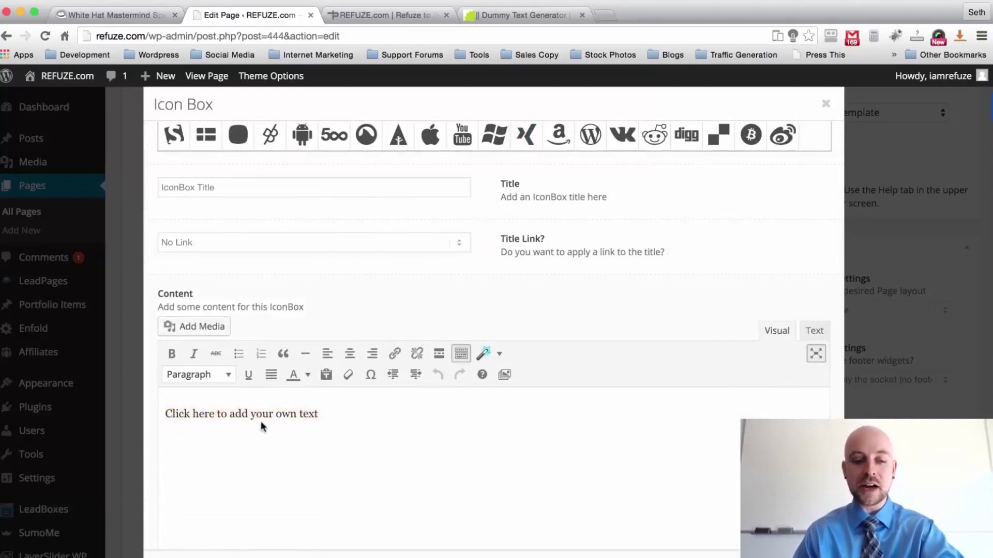
text(Lorem ipsum dolor sit amet, consectetuer adipiscing elit. Aenean commodo ligula eget dolor. Aenean massa. Cum sociis natoque penatibus et magnis dis parturient montes,)
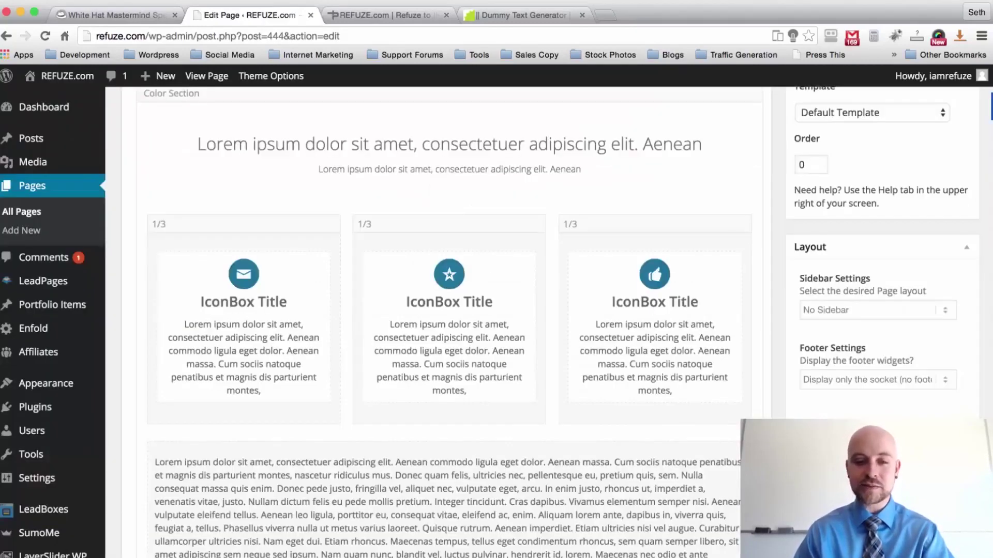
Review the first icon box's font color and icon color options, and close its settings without changes
scroll(445, 321, up, 2)
click(232, 363)
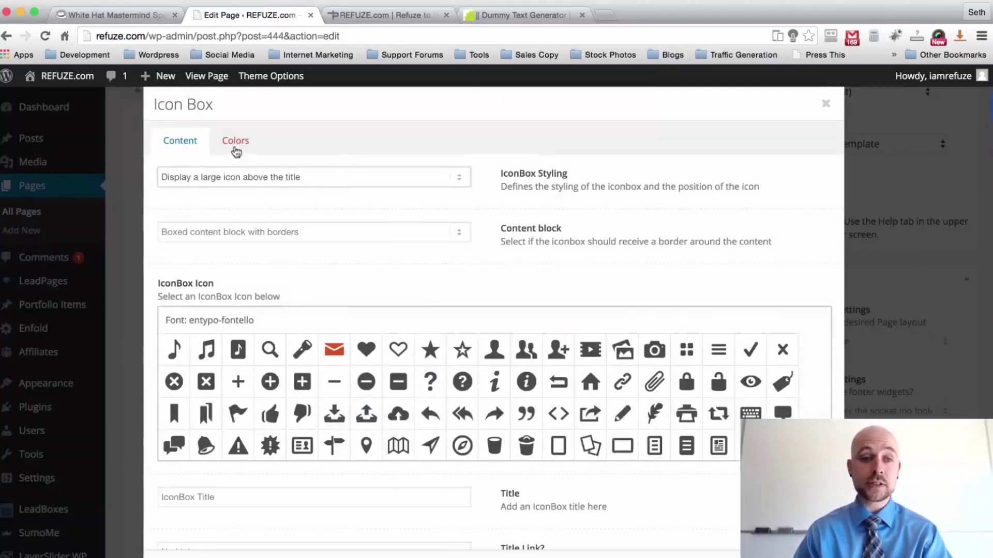
click(235, 145)
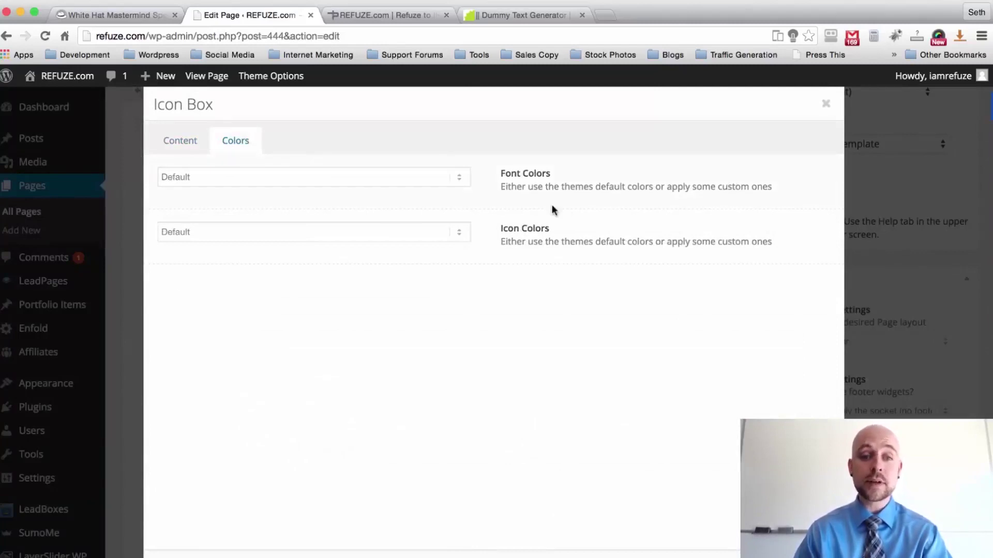
click(453, 177)
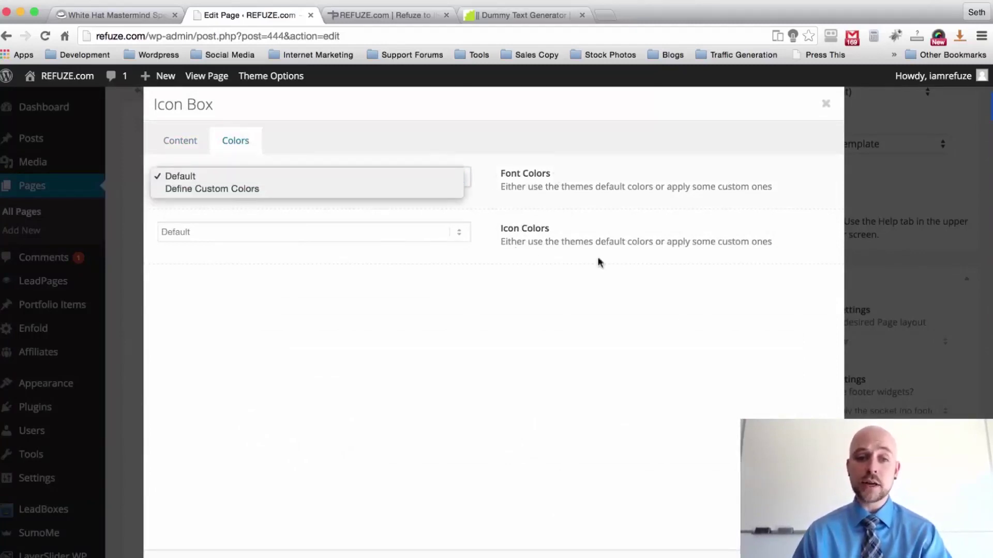
click(502, 143)
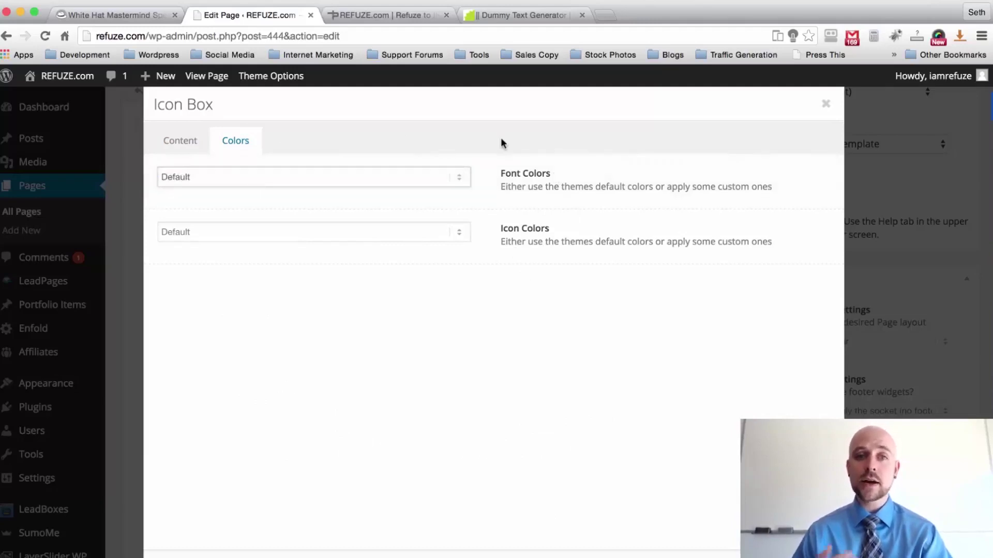
key(Escape)
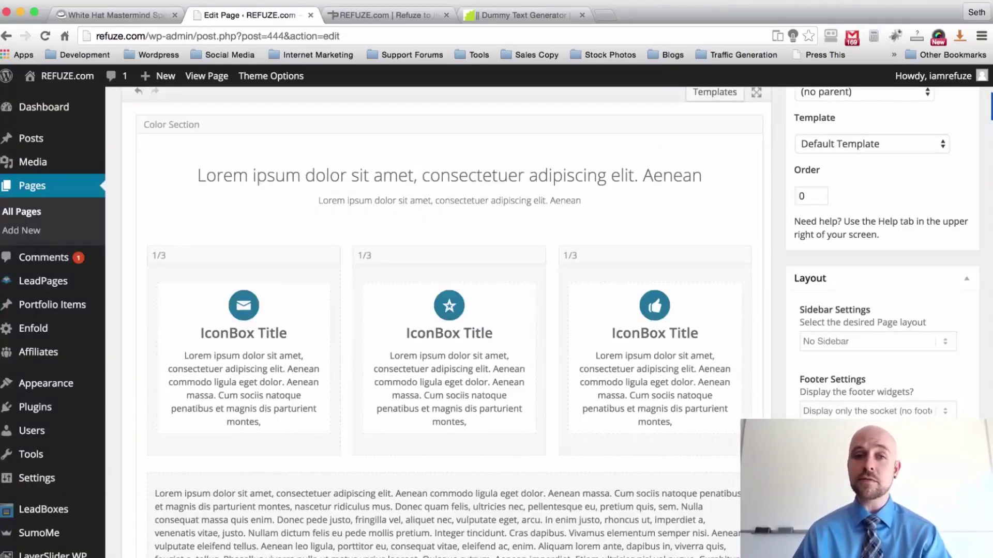
Update the Home page and reload the live REFUZE.com site to check the row of three icon boxes
scroll(791, 411, up, 10)
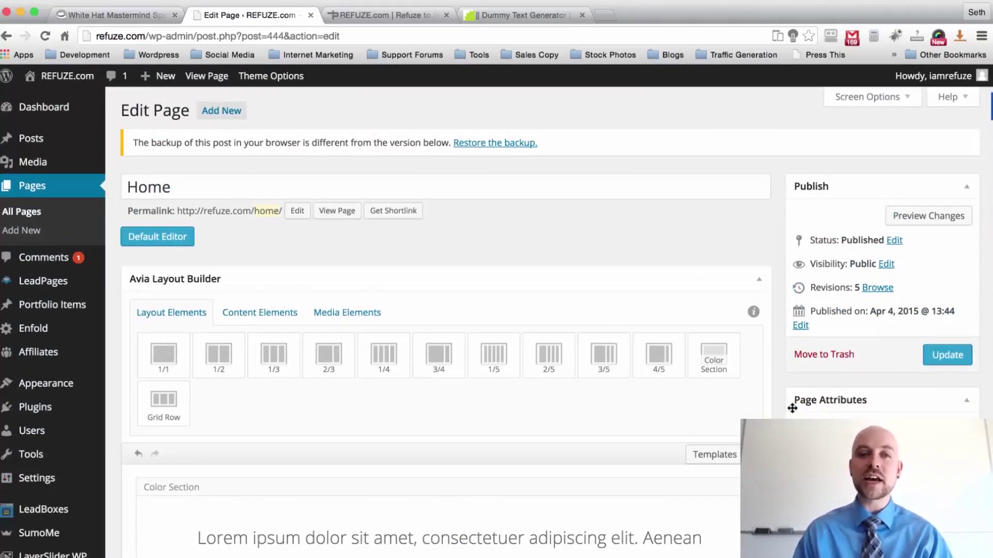
click(935, 355)
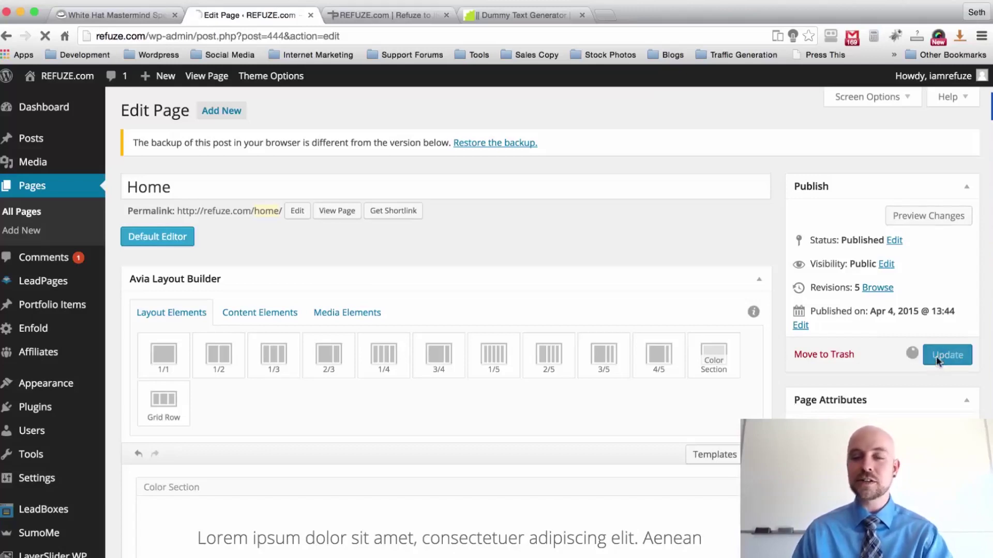
click(385, 16)
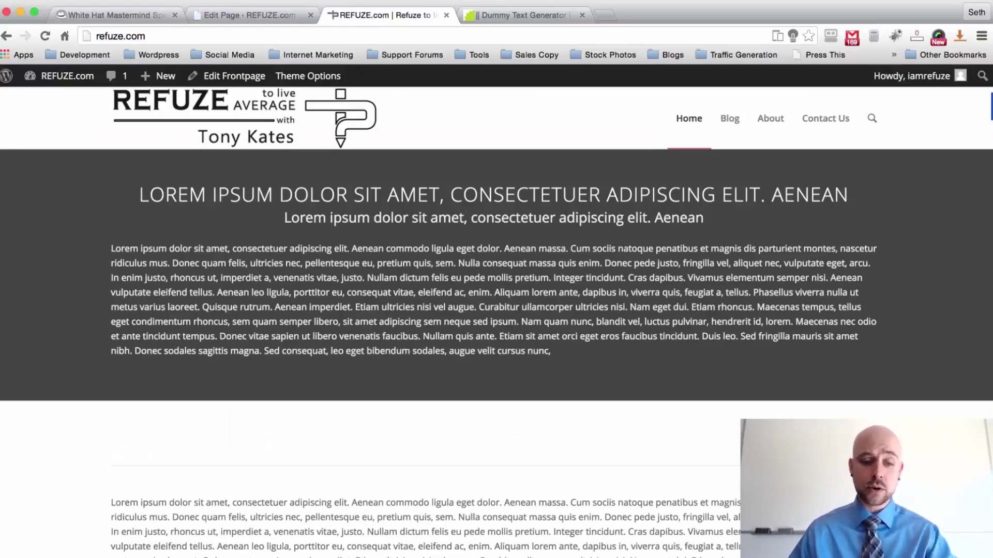
key(super+r)
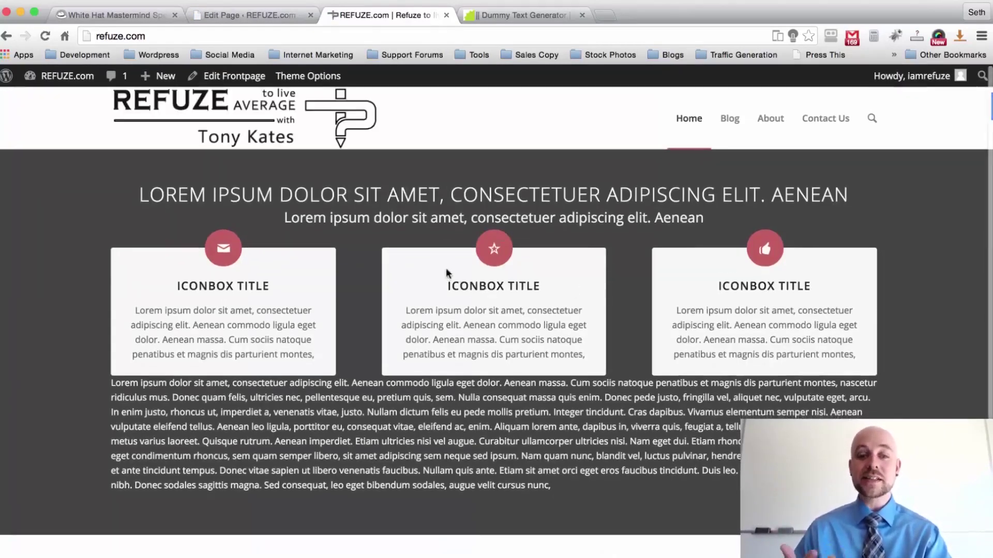
scroll(81, 232, down, 3)
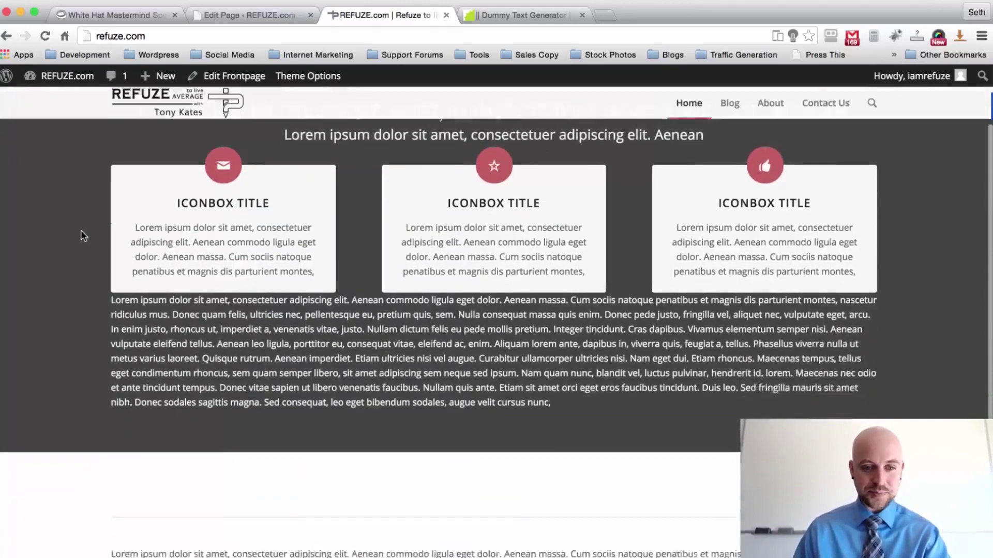
scroll(57, 239, down, 3)
scroll(57, 239, up, 5)
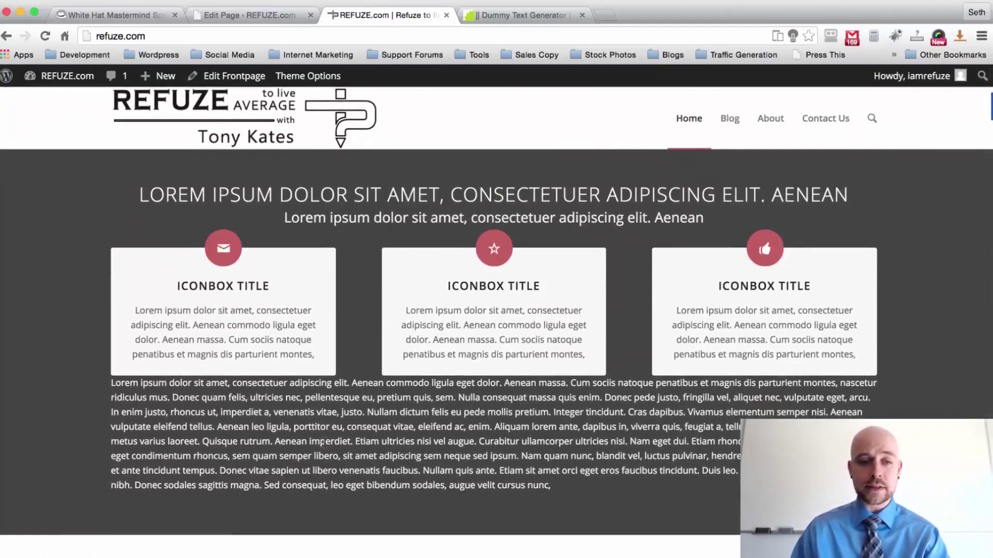
Return to the page editor and add a Separator / Whitespace element between the icon box row and the text block below
click(253, 17)
scroll(530, 267, down, 5)
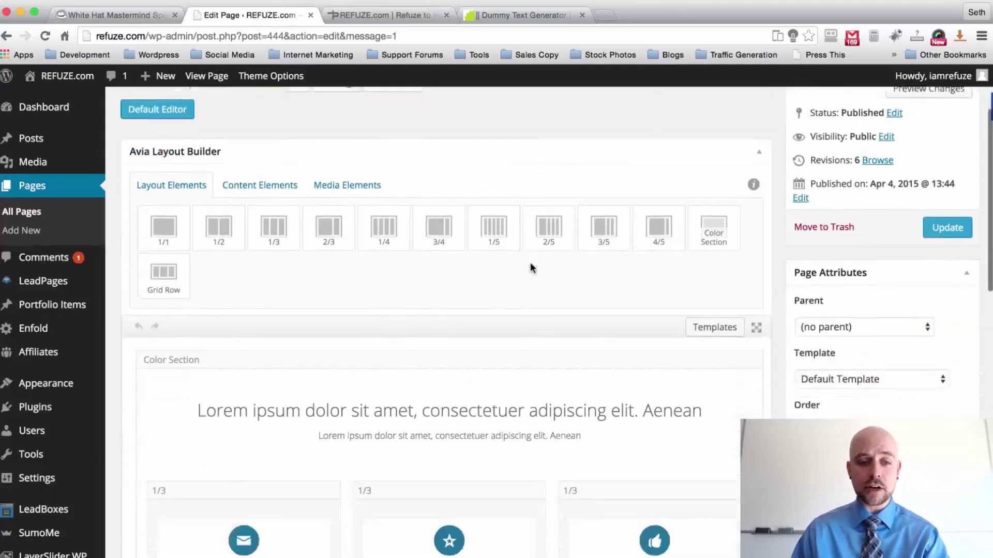
scroll(429, 409, up, 2)
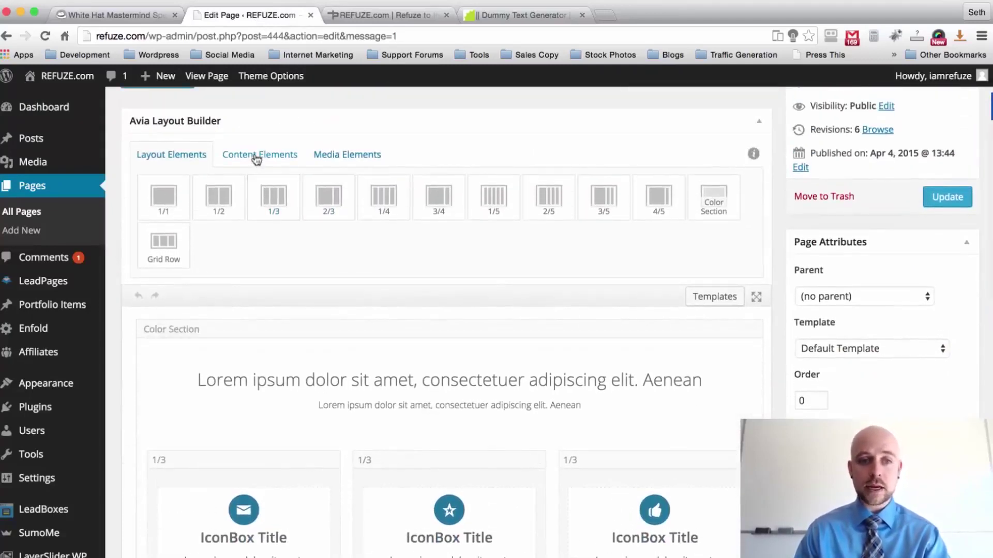
click(257, 160)
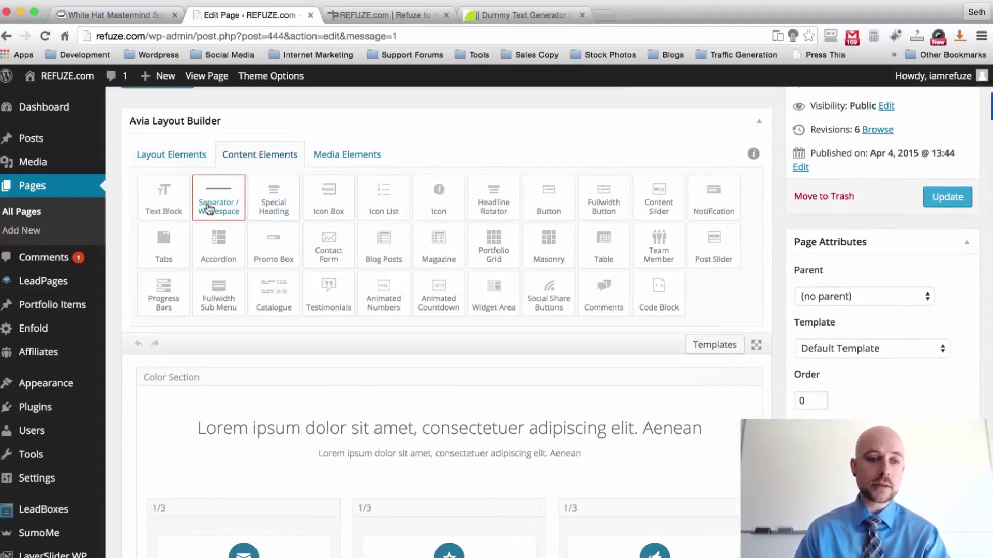
drag(218, 207, 430, 345)
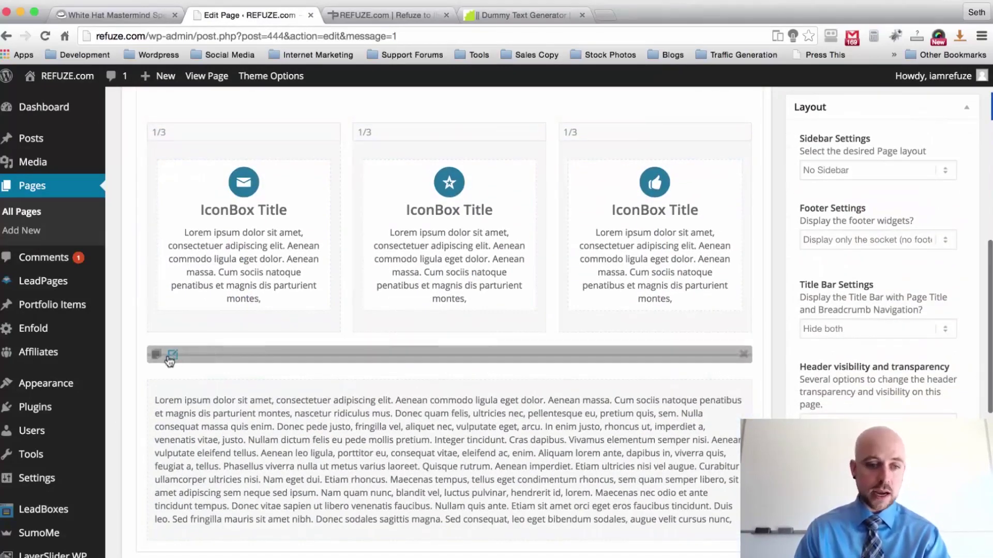
Set the new separator's horizontal ruler styling to Whitespace, keeping the height at 50, and save it
click(173, 357)
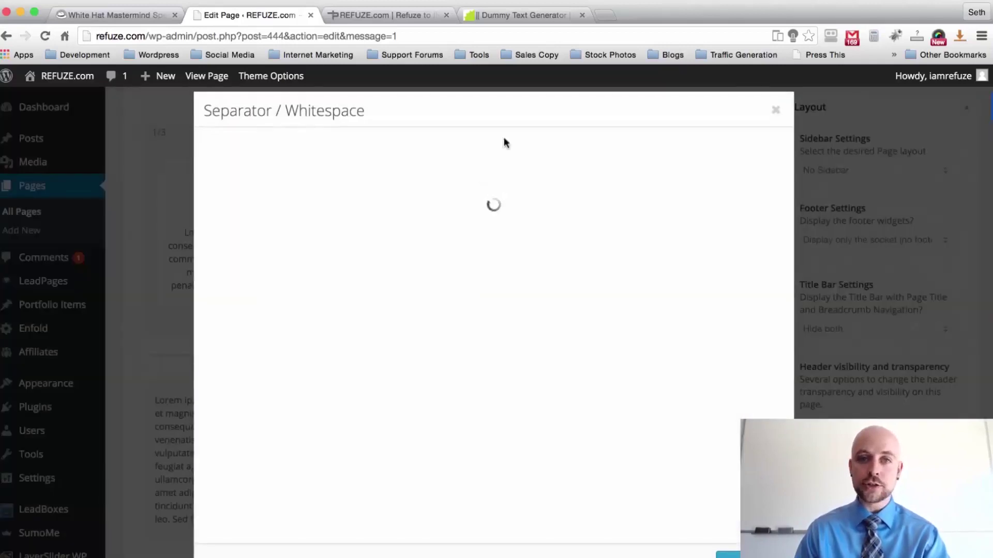
click(450, 158)
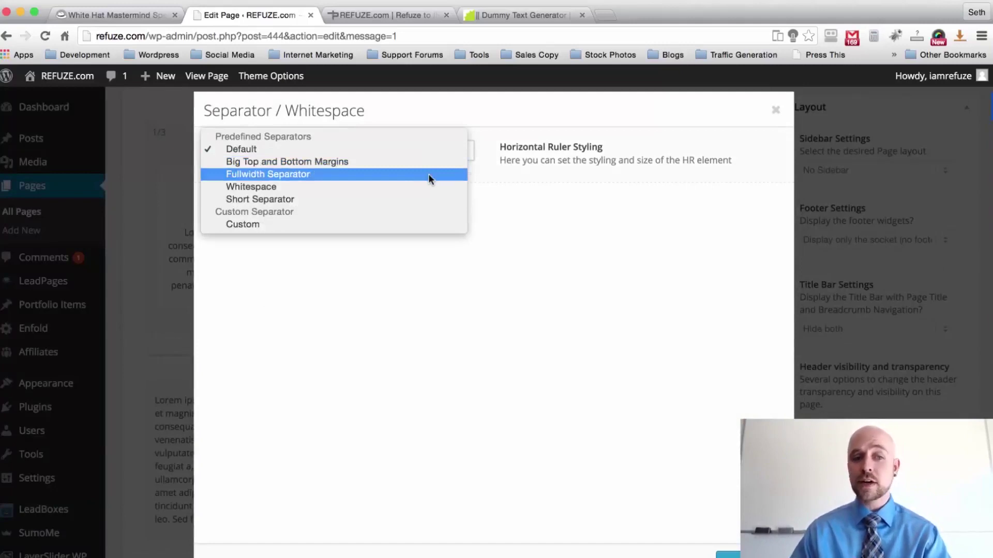
click(411, 186)
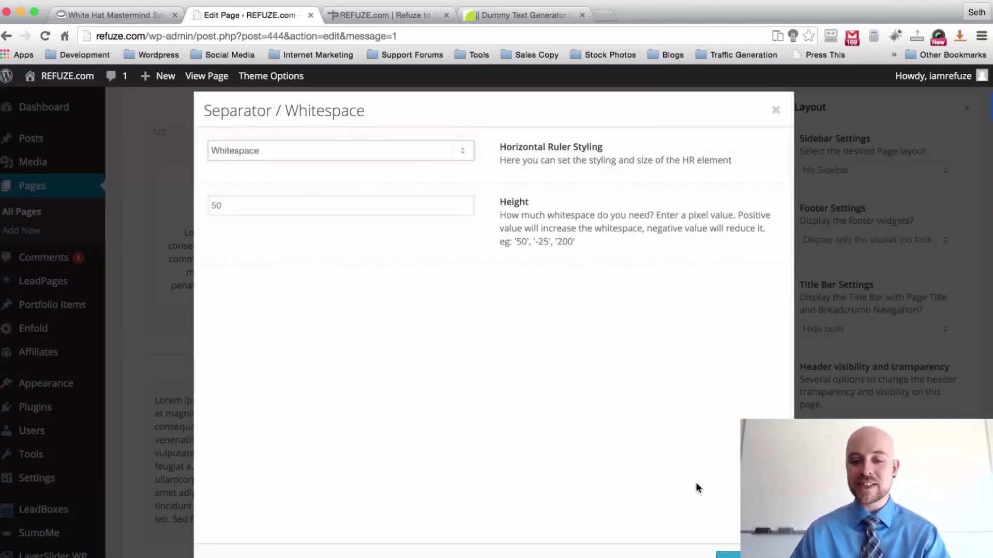
click(728, 555)
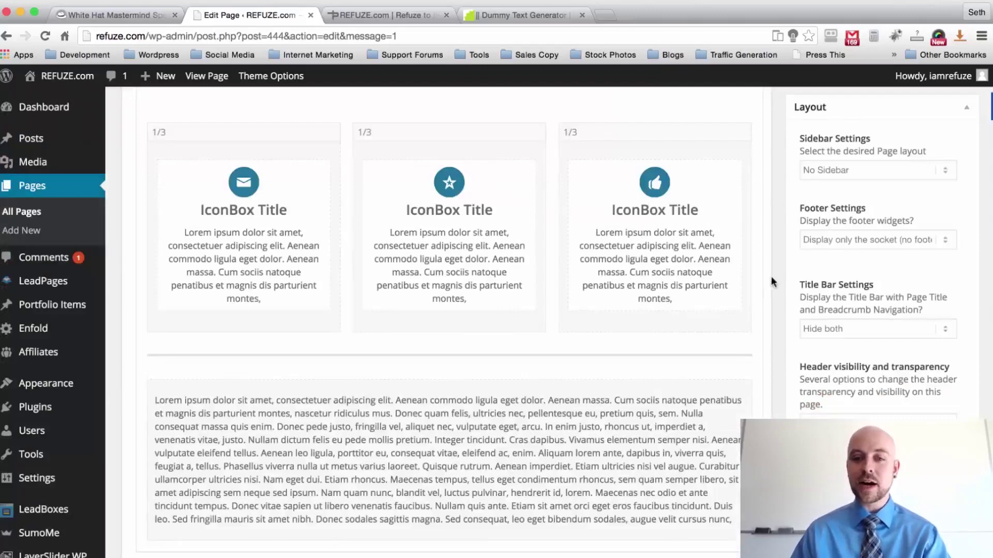
Update the Home page and reload the live site to check the spacing below the icon boxes
scroll(771, 276, up, 15)
click(942, 354)
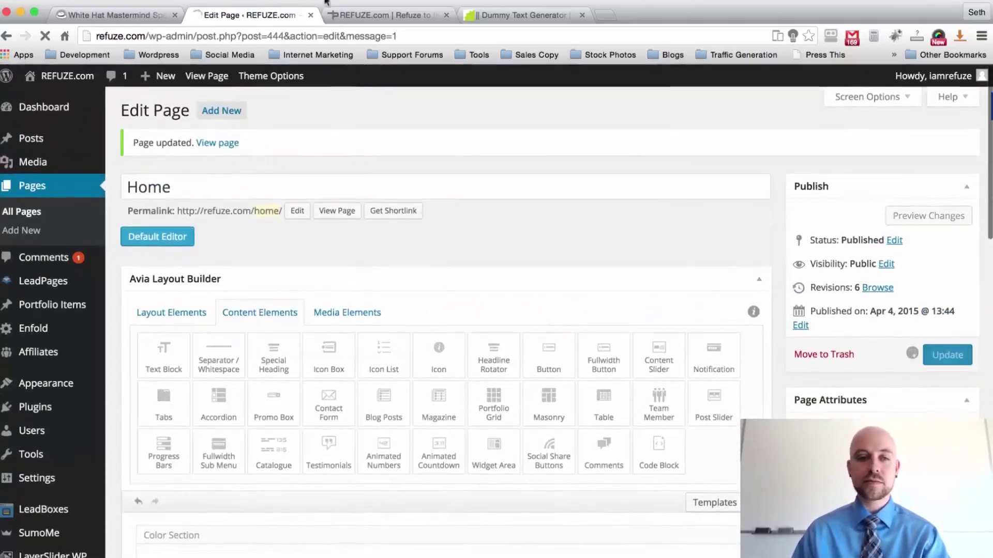
click(383, 15)
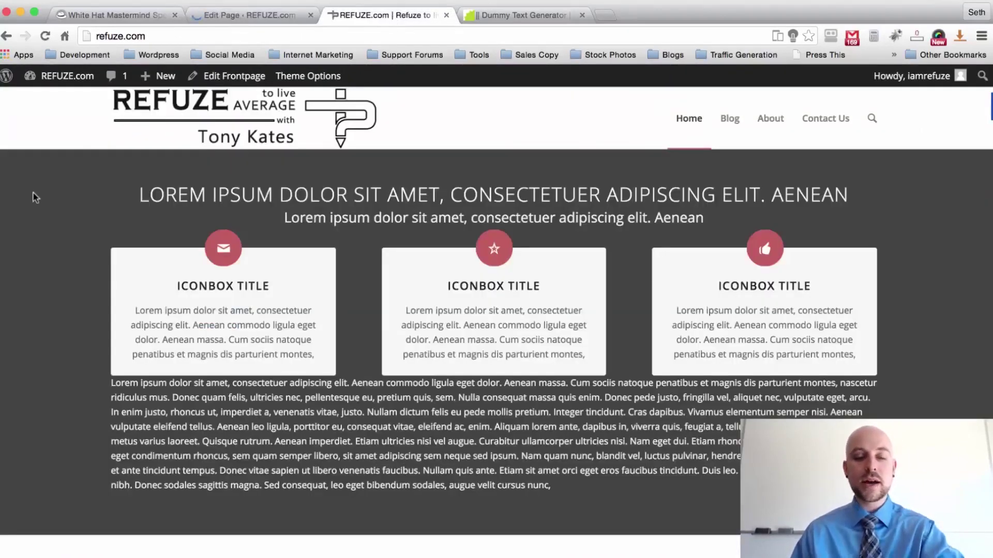
key(super+r)
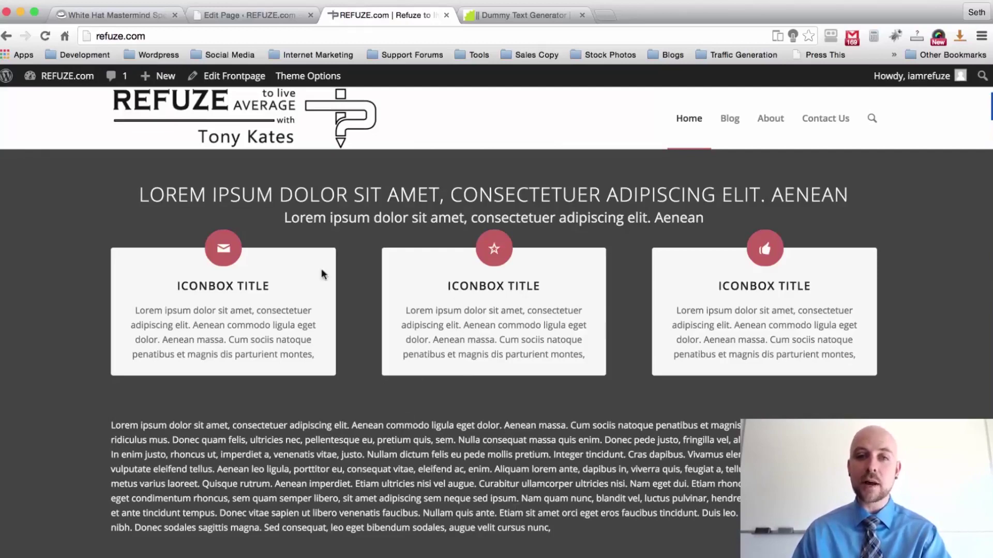
scroll(34, 185, down, 3)
scroll(34, 185, up, 3)
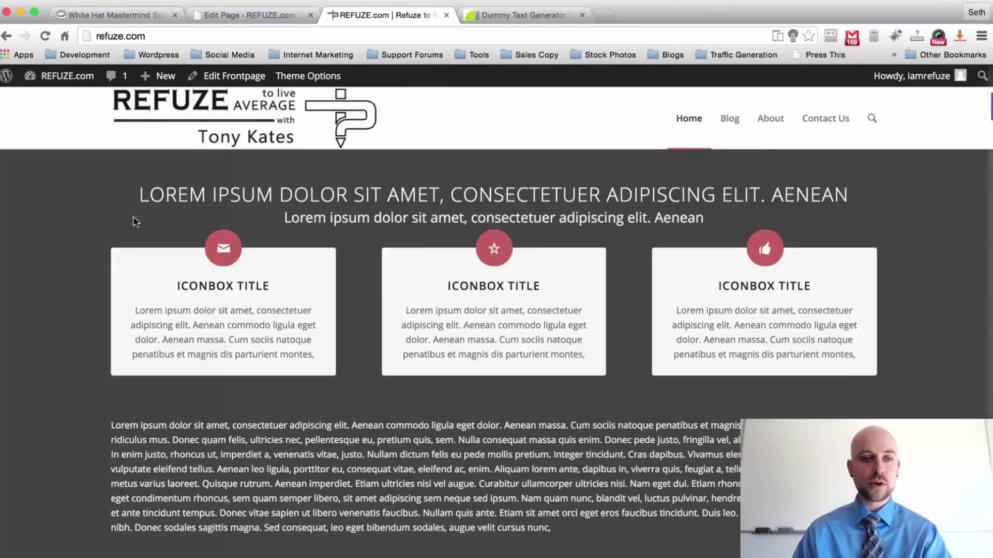